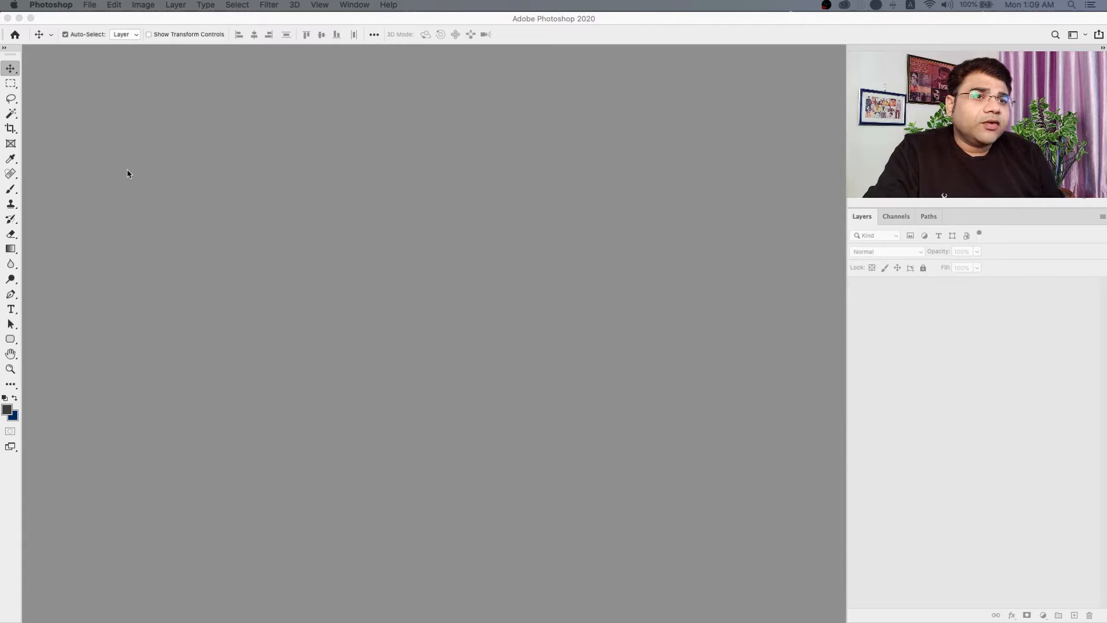
Create a new document from the A4 print preset, 210 x 297 mm at 300 pixels/inch in RGB Color.
left_click(131, 111)
left_click(90, 5)
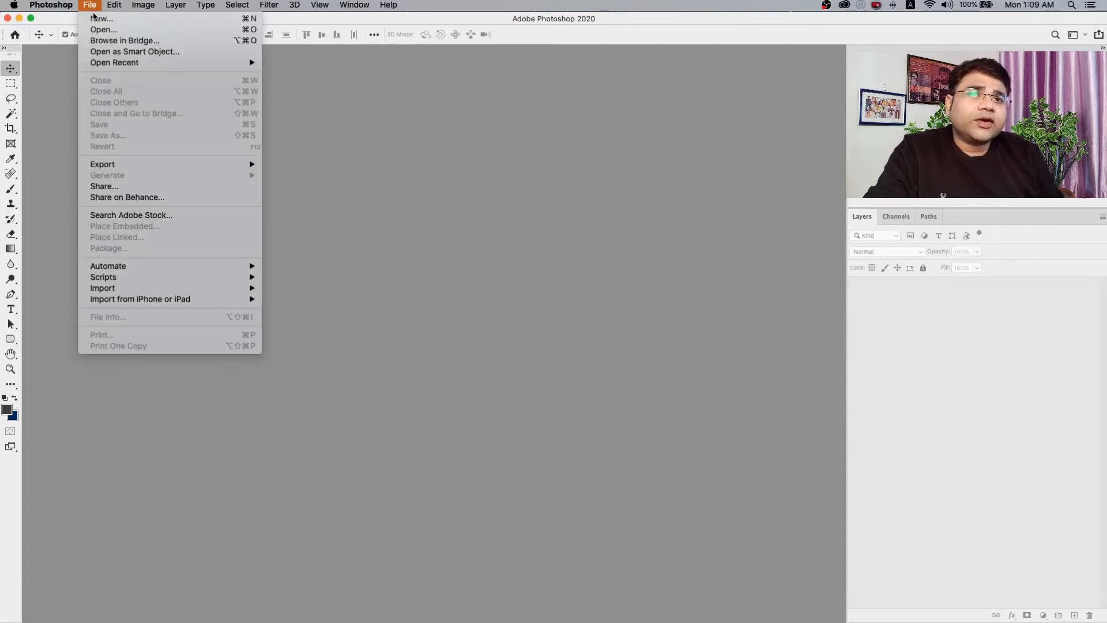
left_click(98, 21)
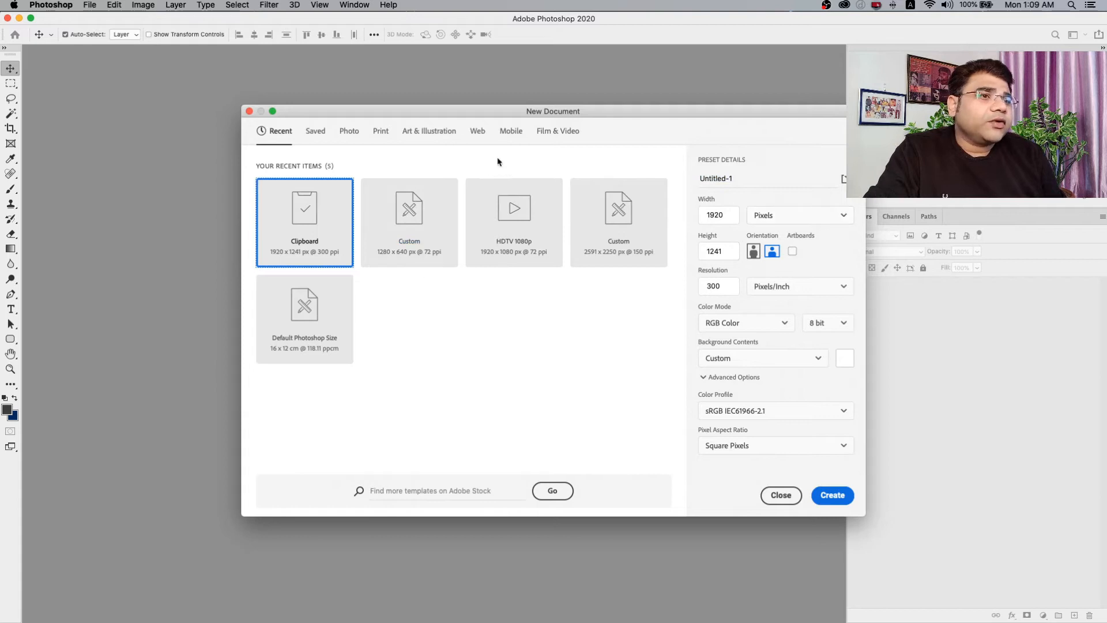
left_click(349, 132)
left_click(382, 132)
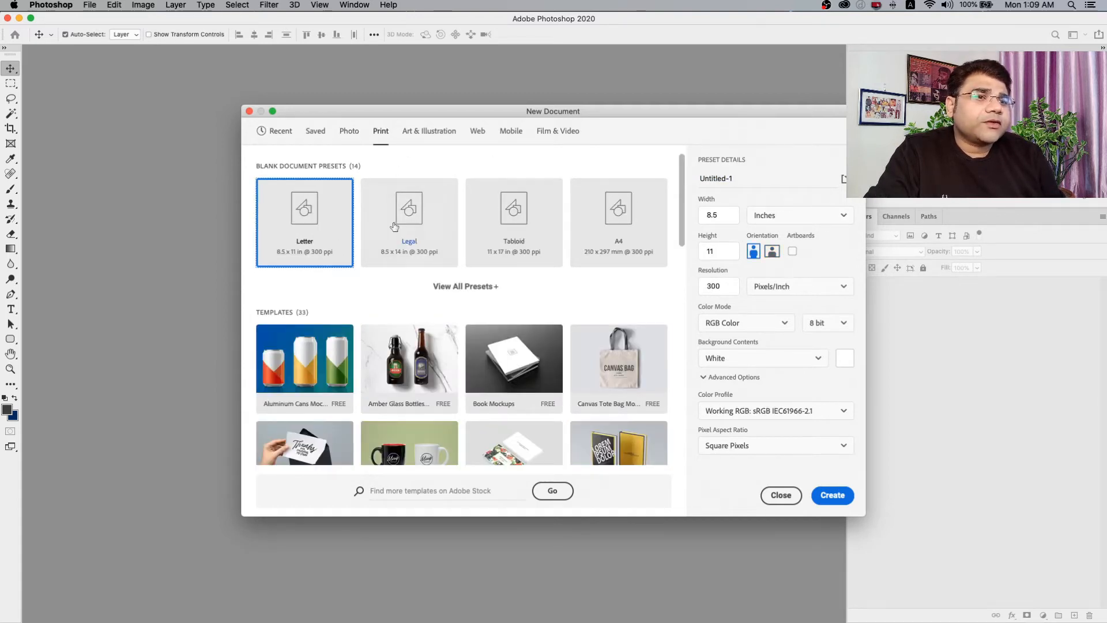
left_click(643, 236)
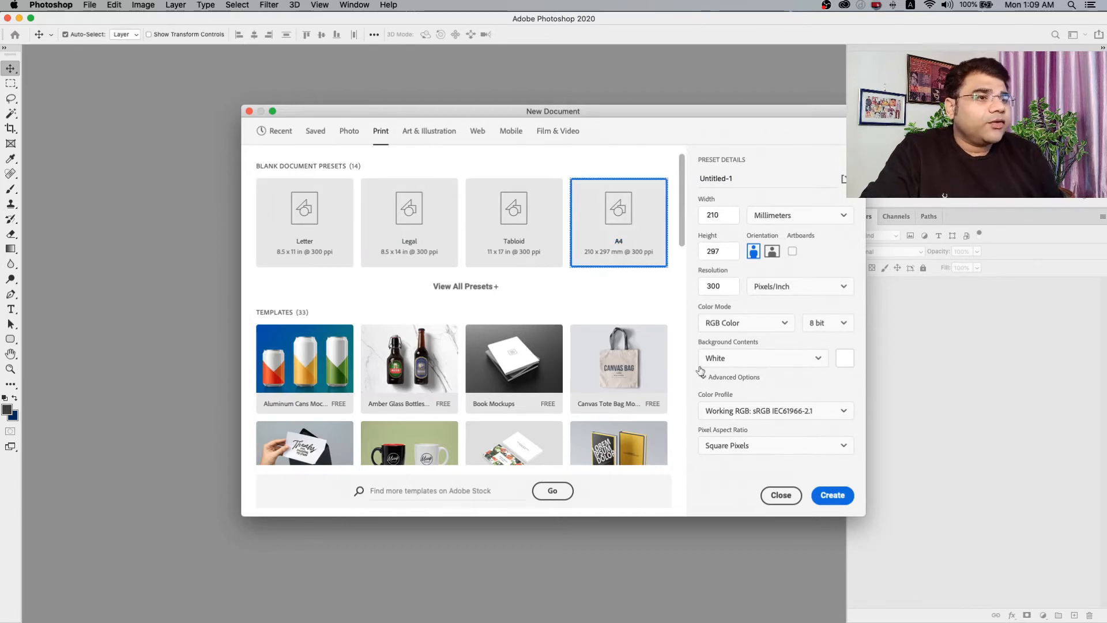
double_click(723, 286)
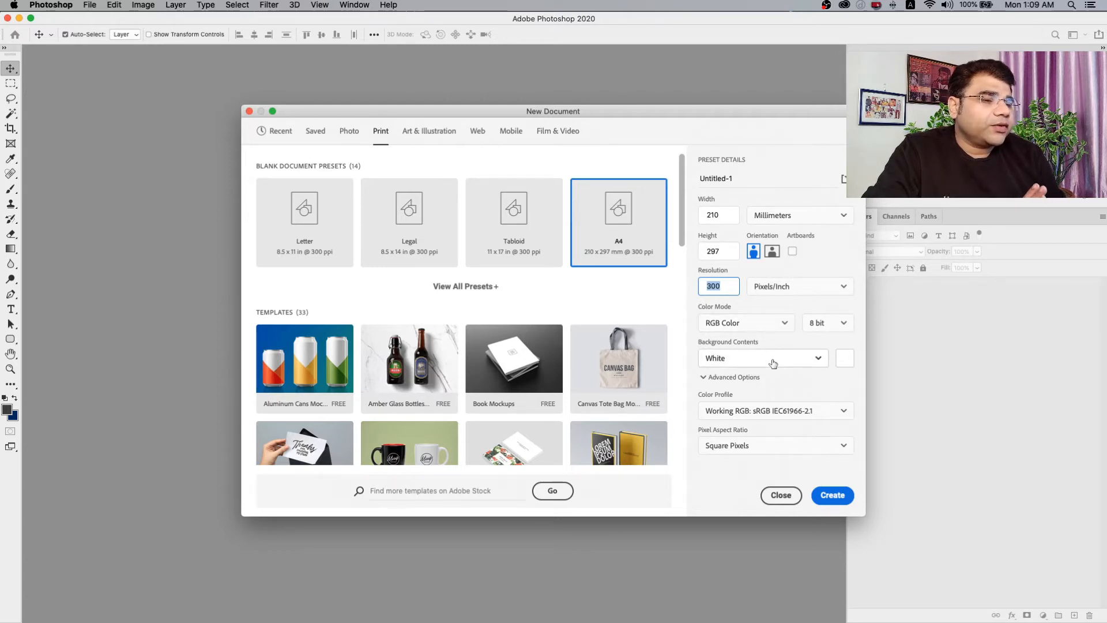
left_click(830, 495)
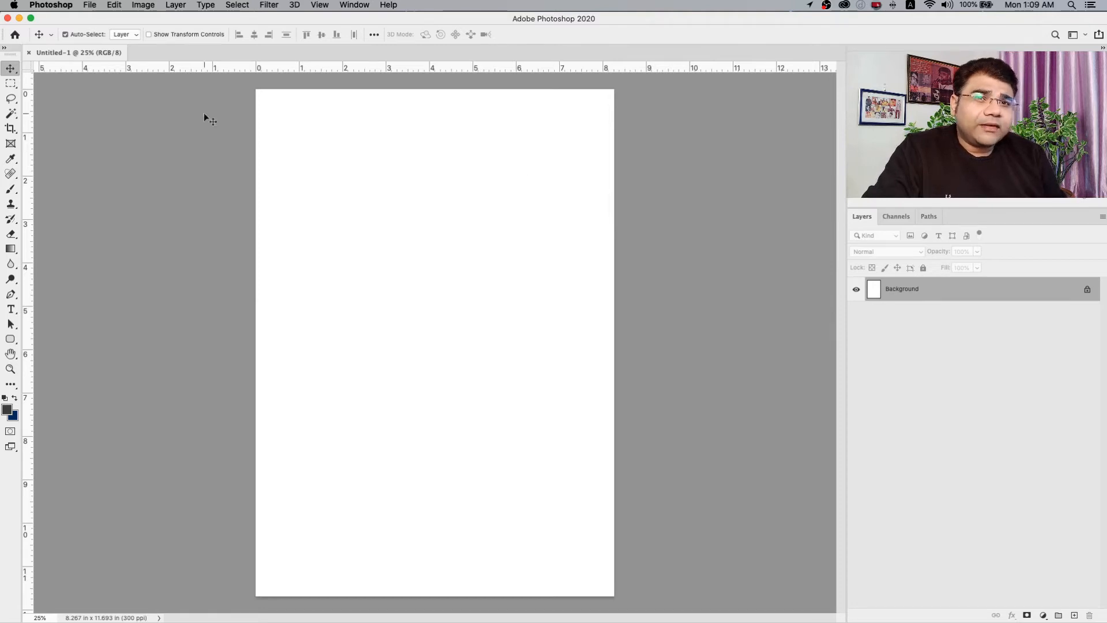
Open the pink texture image paper-1914906_1920.jpg and copy its entire canvas.
left_click(90, 5)
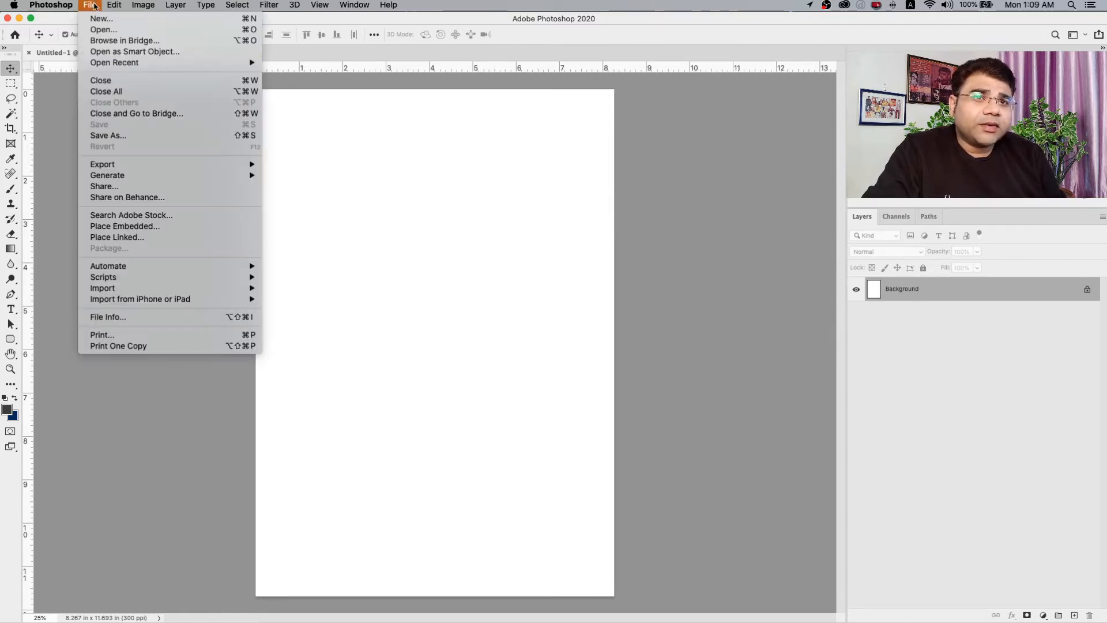
left_click(119, 31)
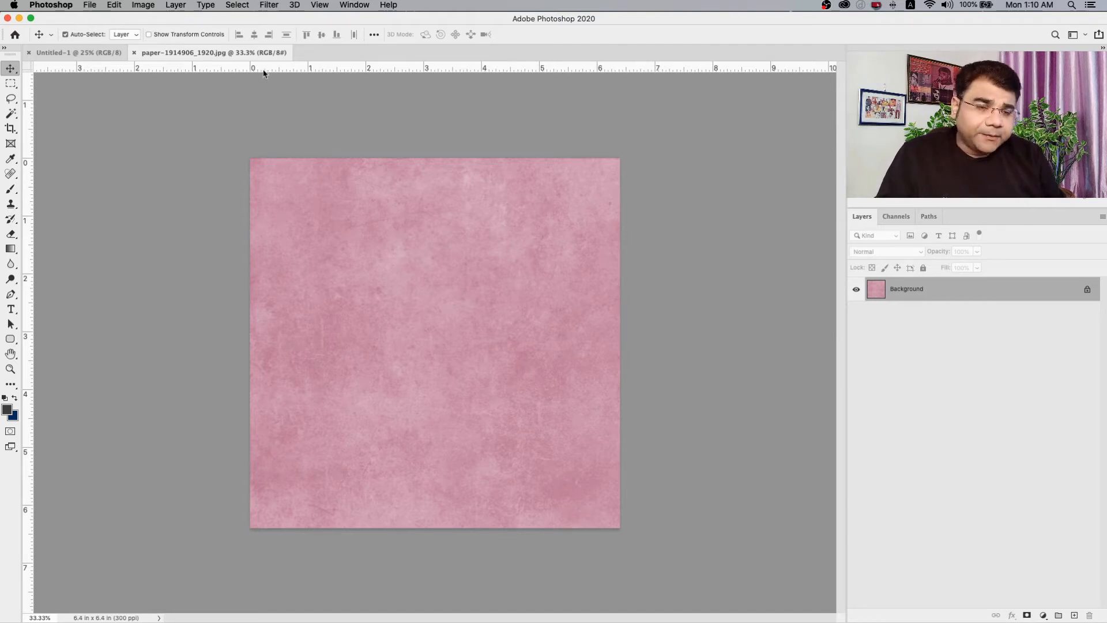
key("super+a")
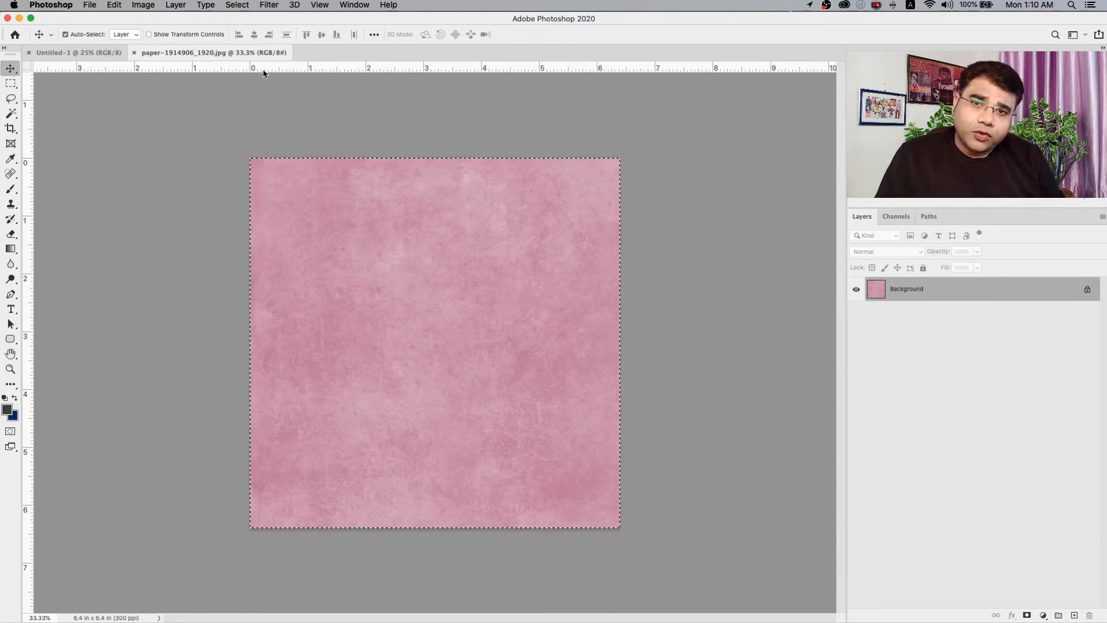
key("super+c")
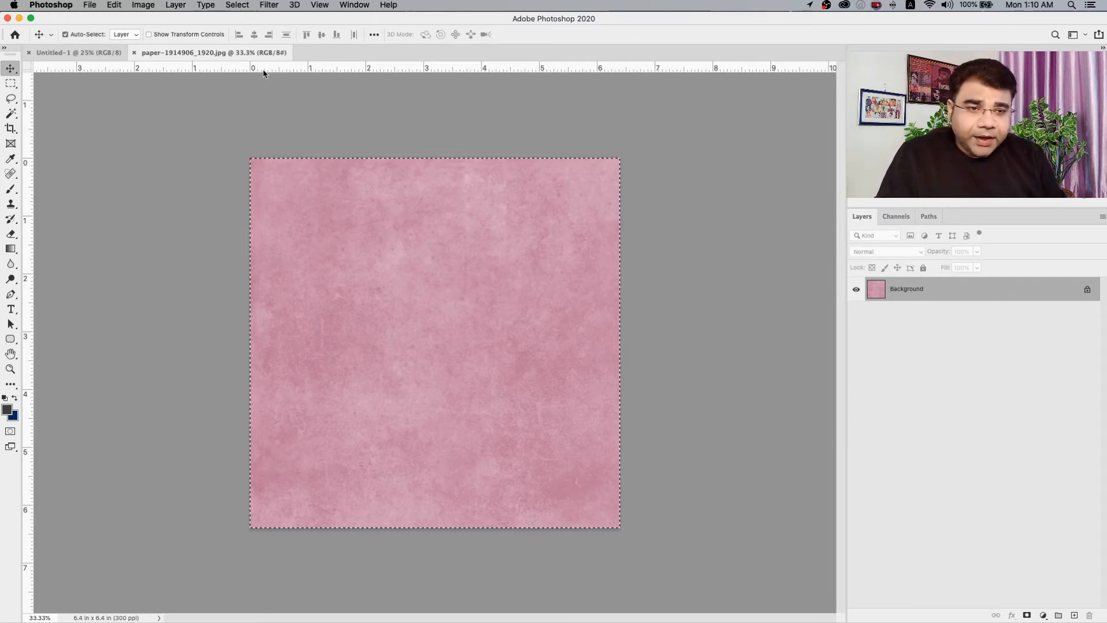
key("super+c")
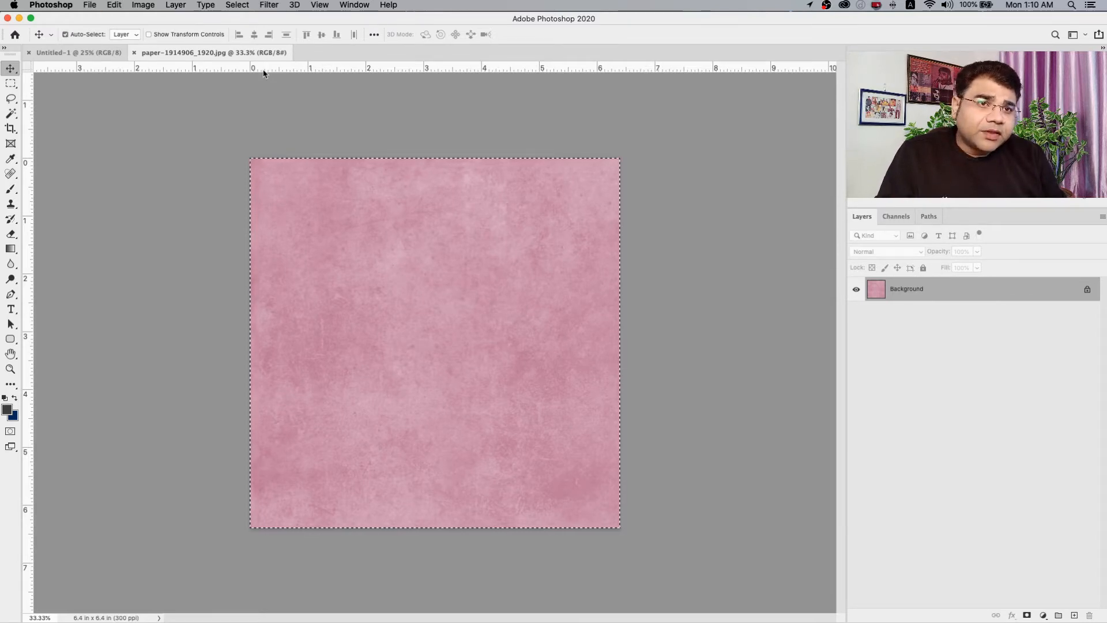
left_click(114, 4)
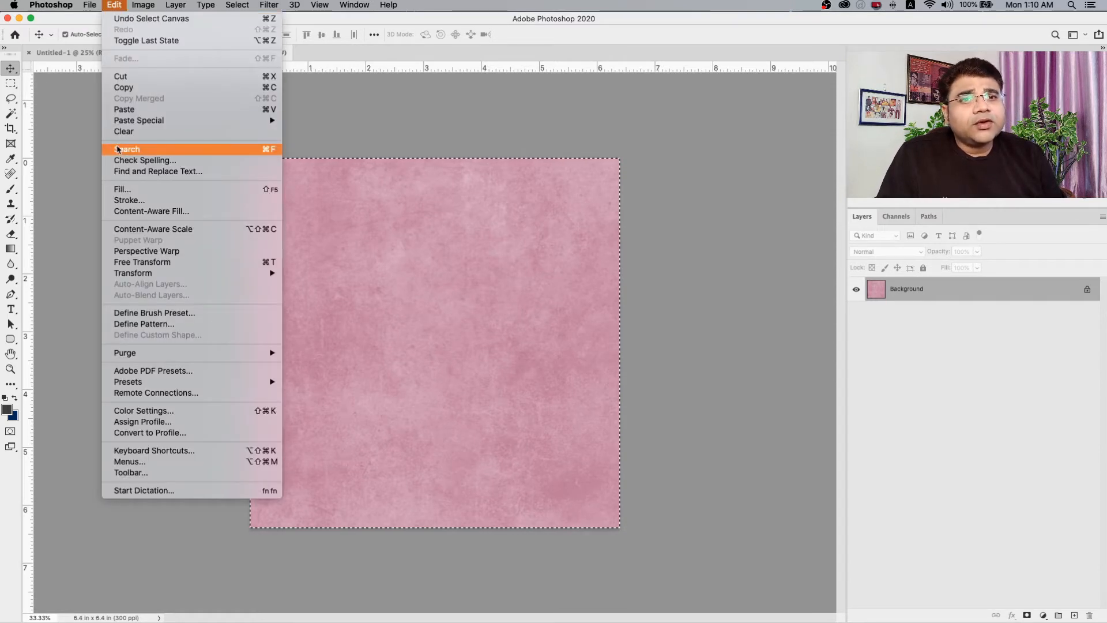
mouse_move(241, 5)
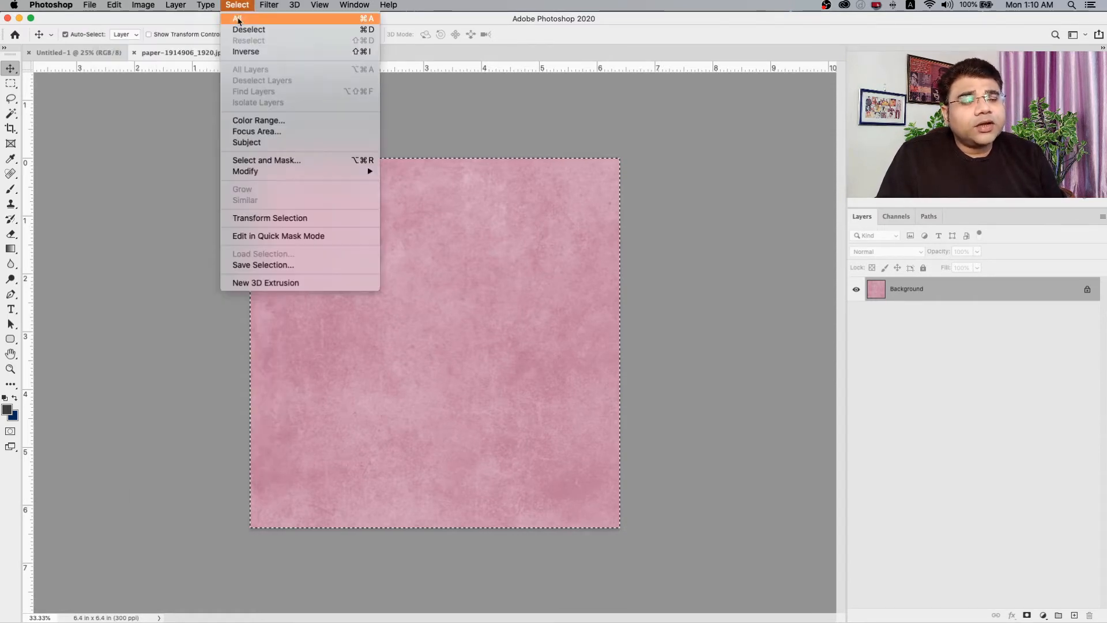
left_click(313, 24)
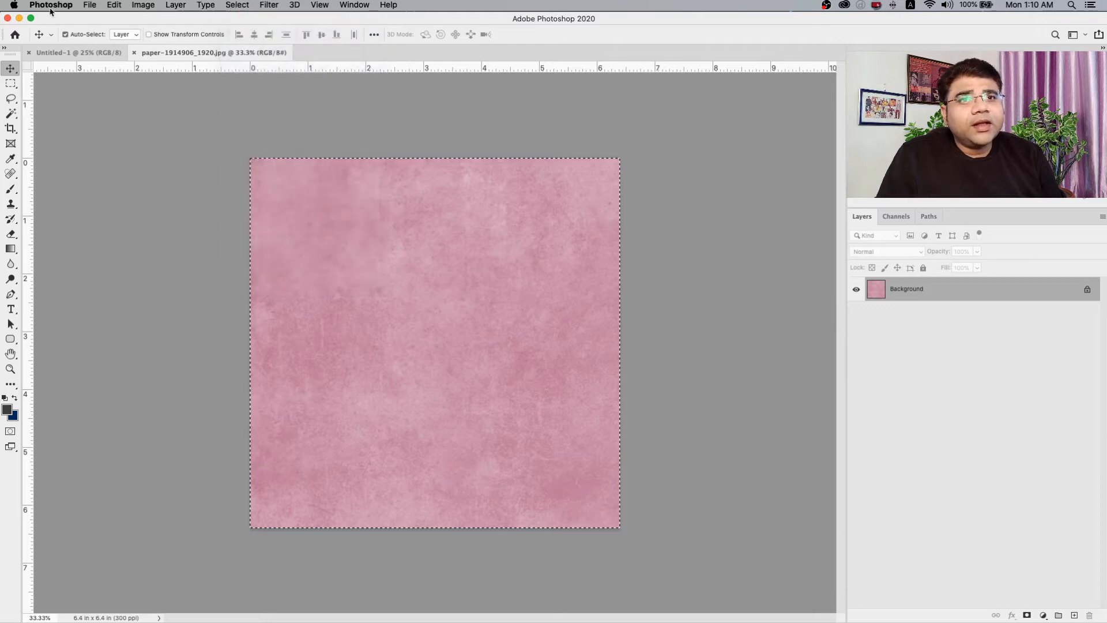
left_click(114, 5)
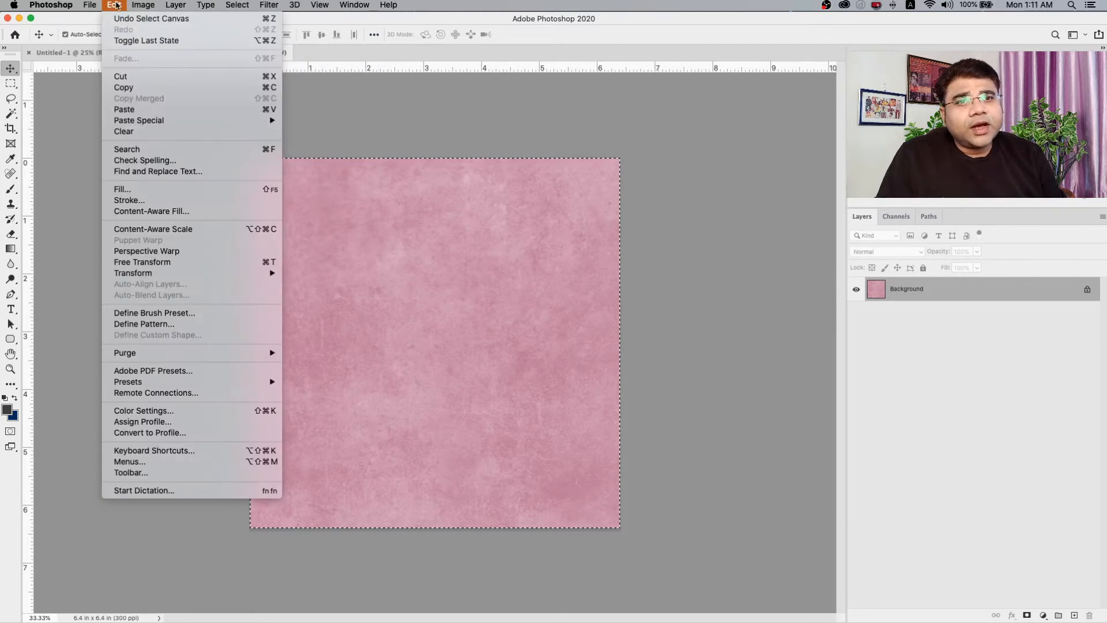
left_click(136, 89)
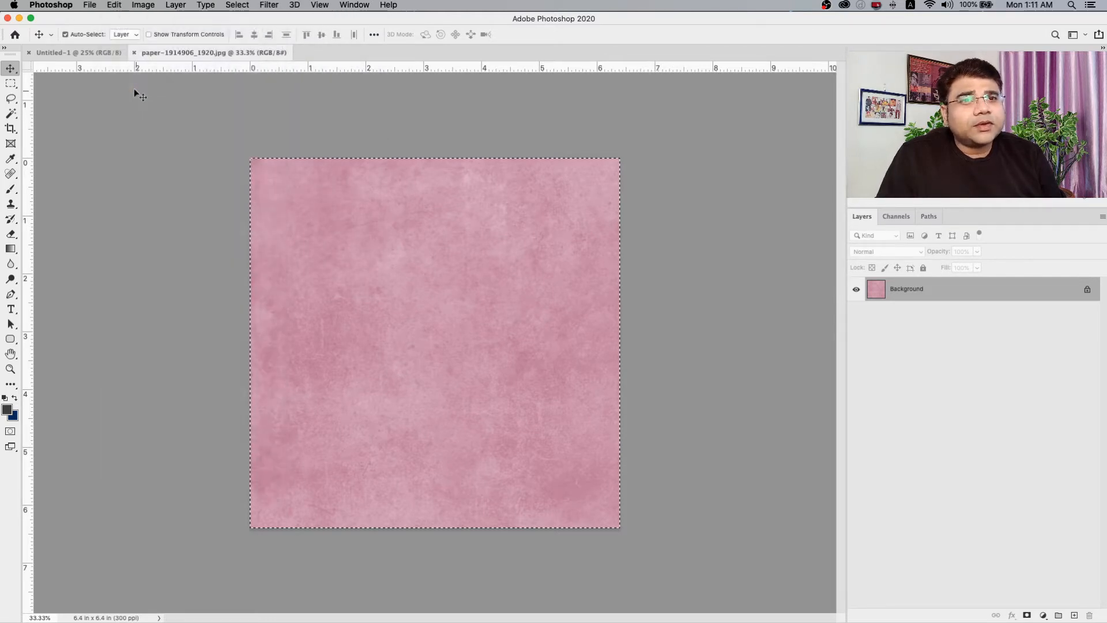
Save the blank A4 document in Photoshop format as "Lipstick Ad" in the ADS folder inside The Insight Story on the Desktop.
left_click(70, 52)
left_click(91, 5)
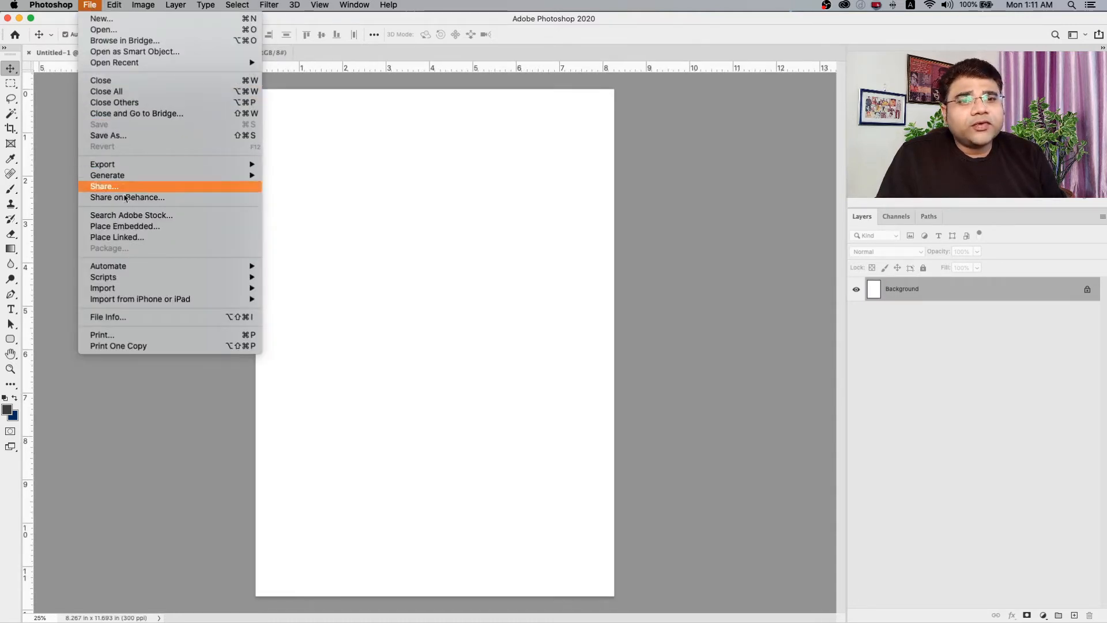
left_click(127, 141)
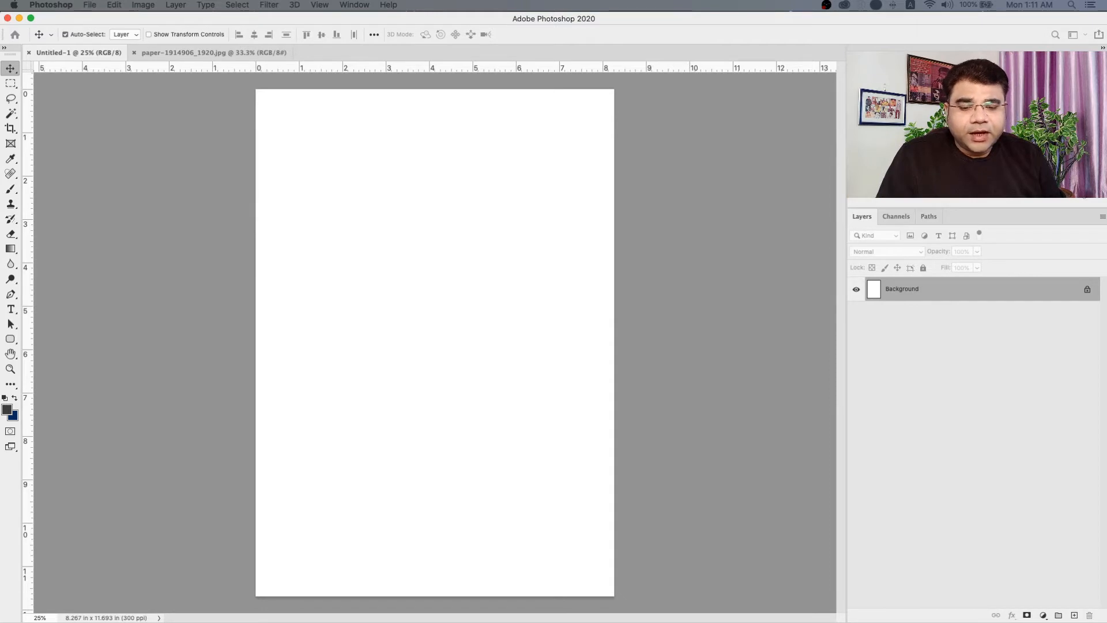
key("super+shift+s")
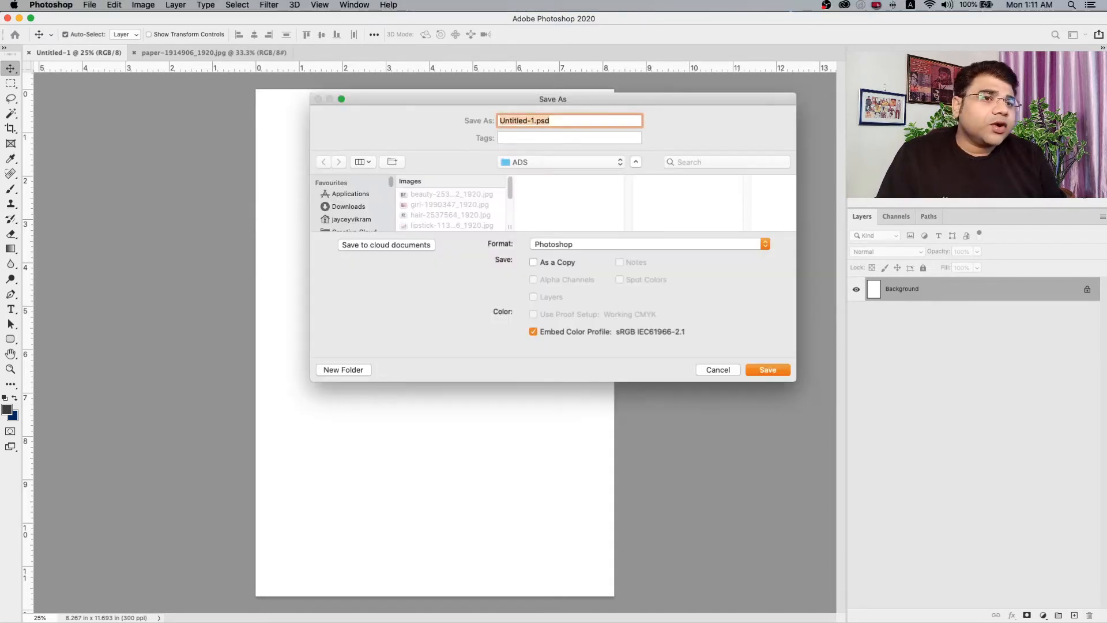
scroll(348, 217, "down", 5)
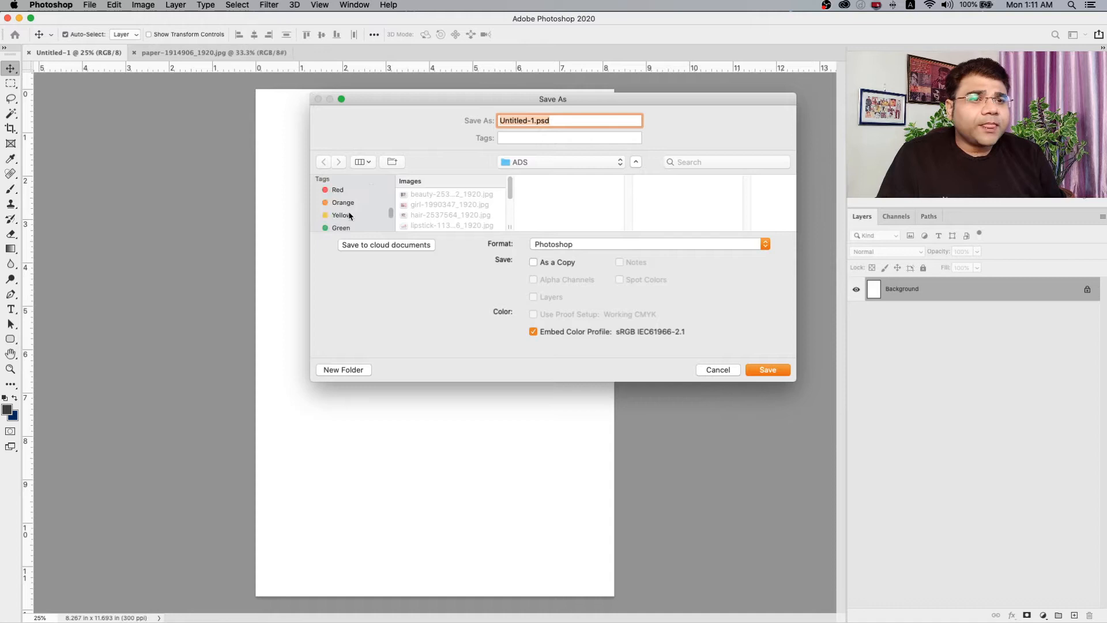
scroll(347, 215, "up", 3)
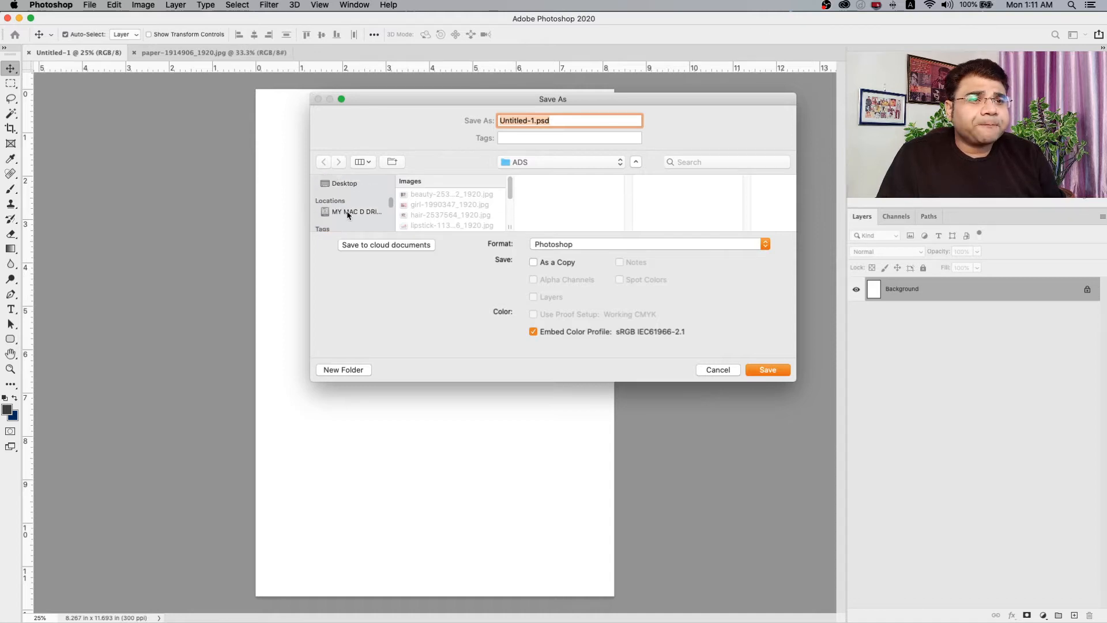
left_click(345, 201)
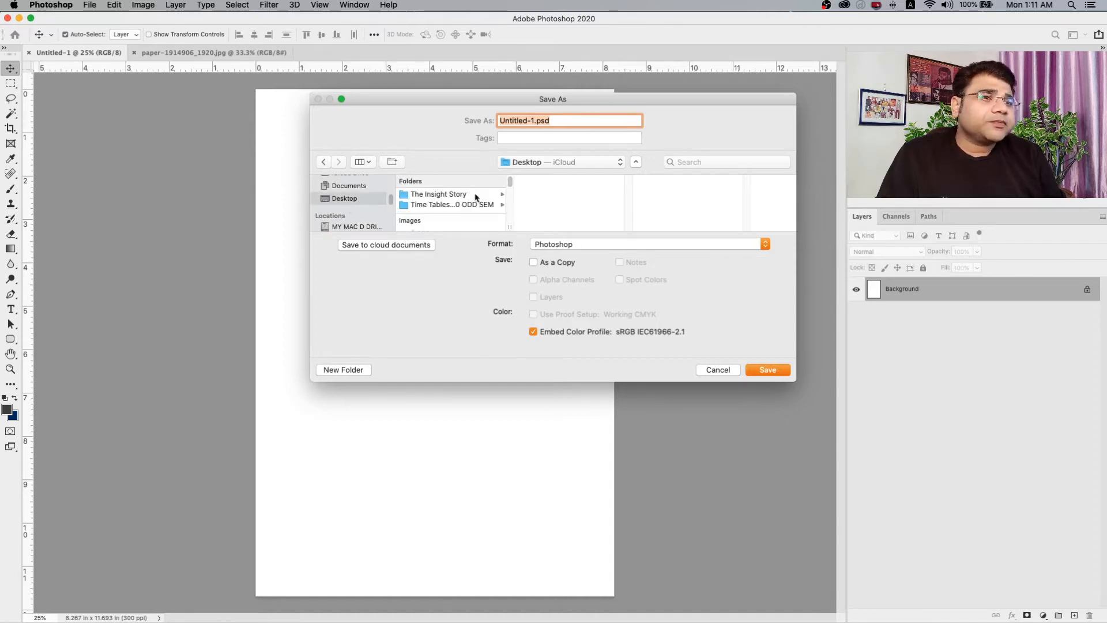
left_click(455, 195)
left_click(537, 196)
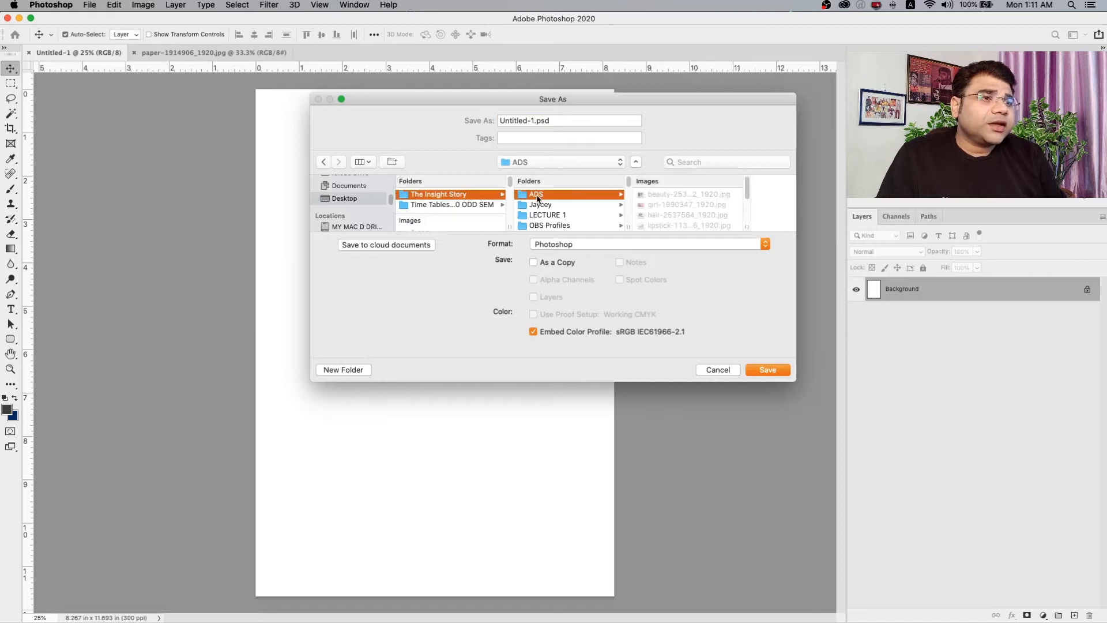
left_click(565, 117)
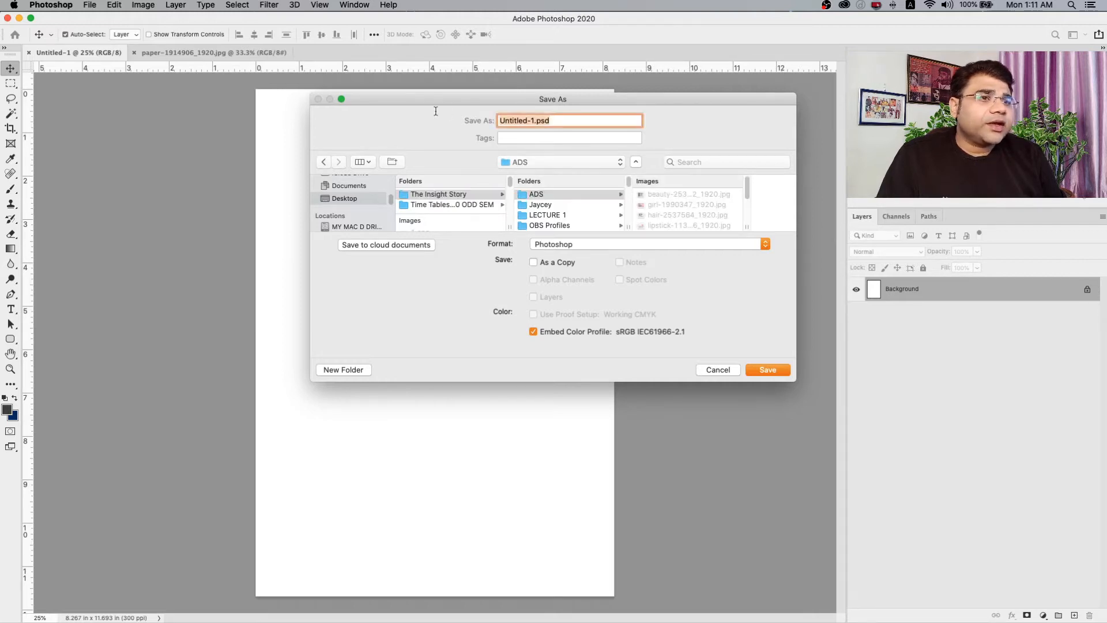
type("Lipstick Ad")
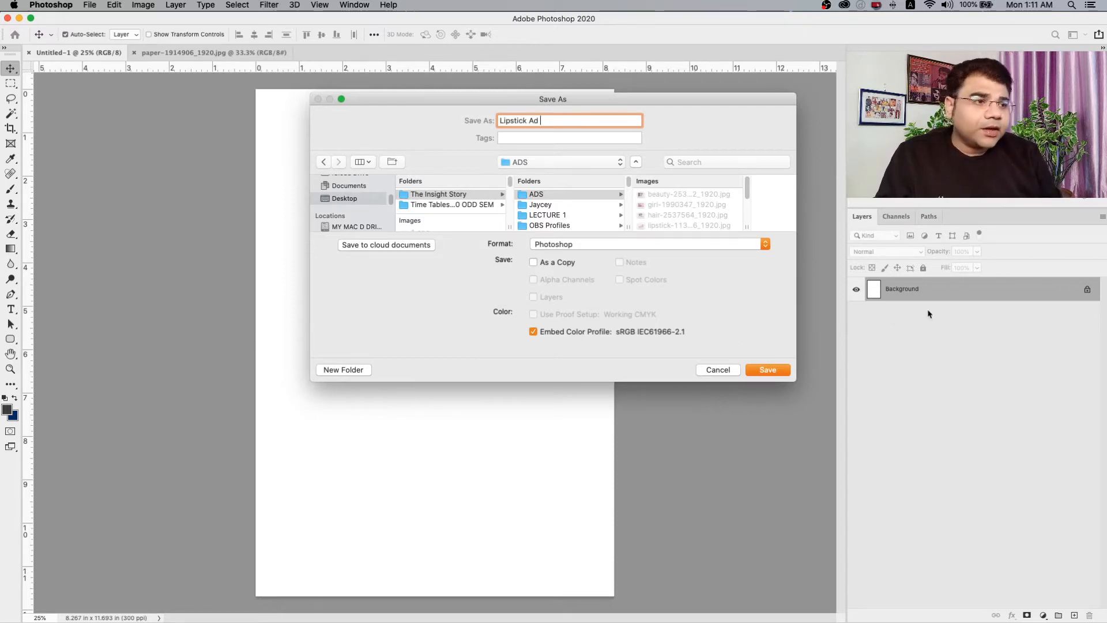
left_click(774, 375)
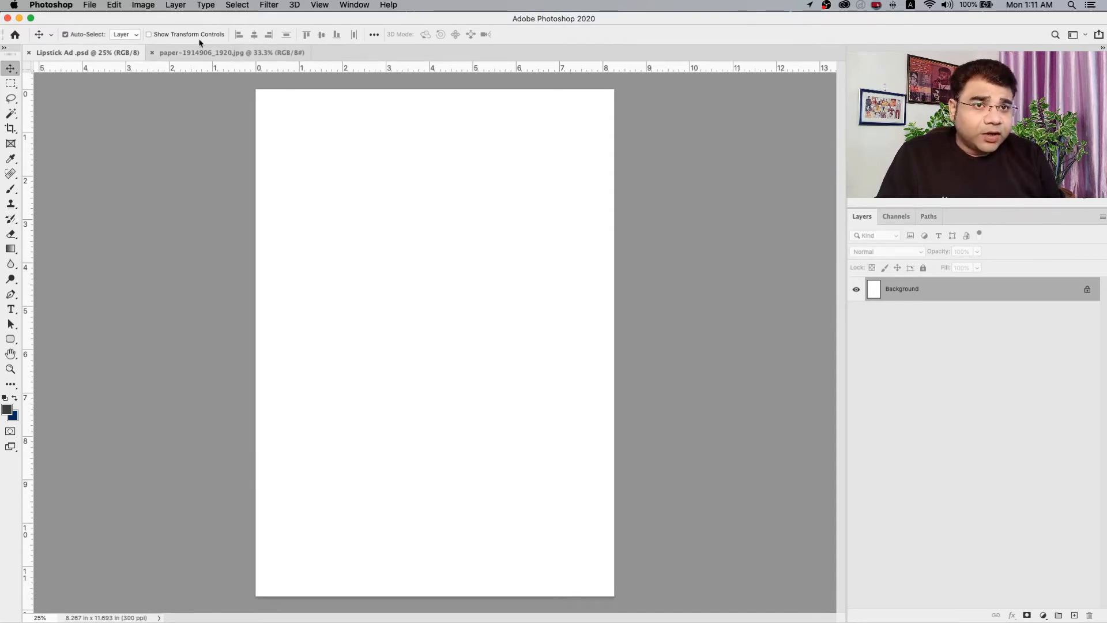
Paste the copied paper texture into the Lipstick Ad document and move it slightly up and to the right.
left_click(201, 56)
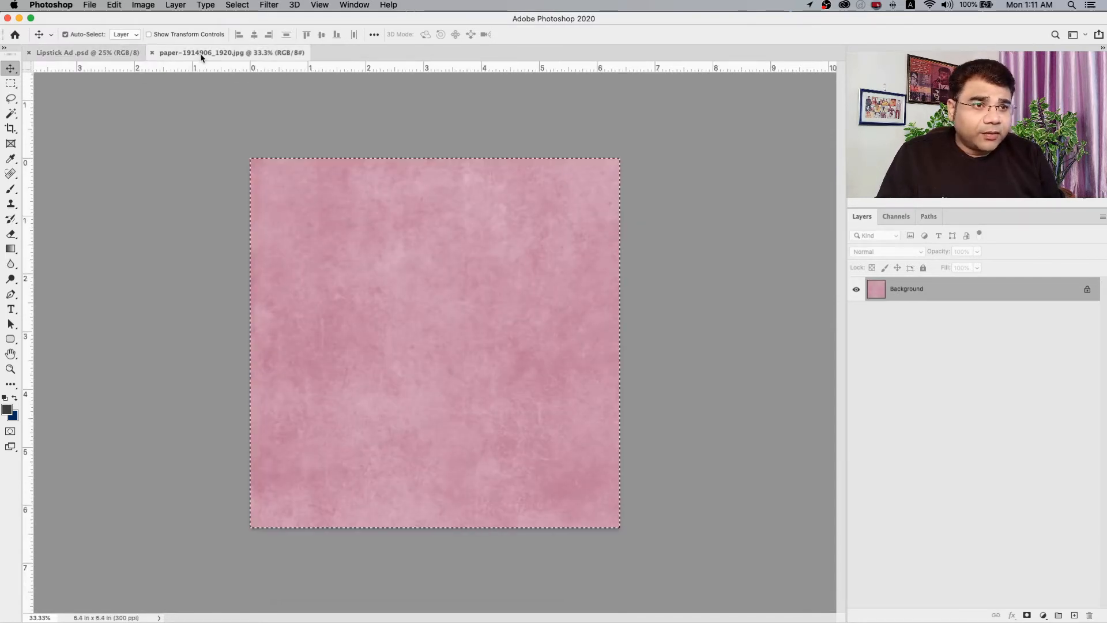
left_click(92, 52)
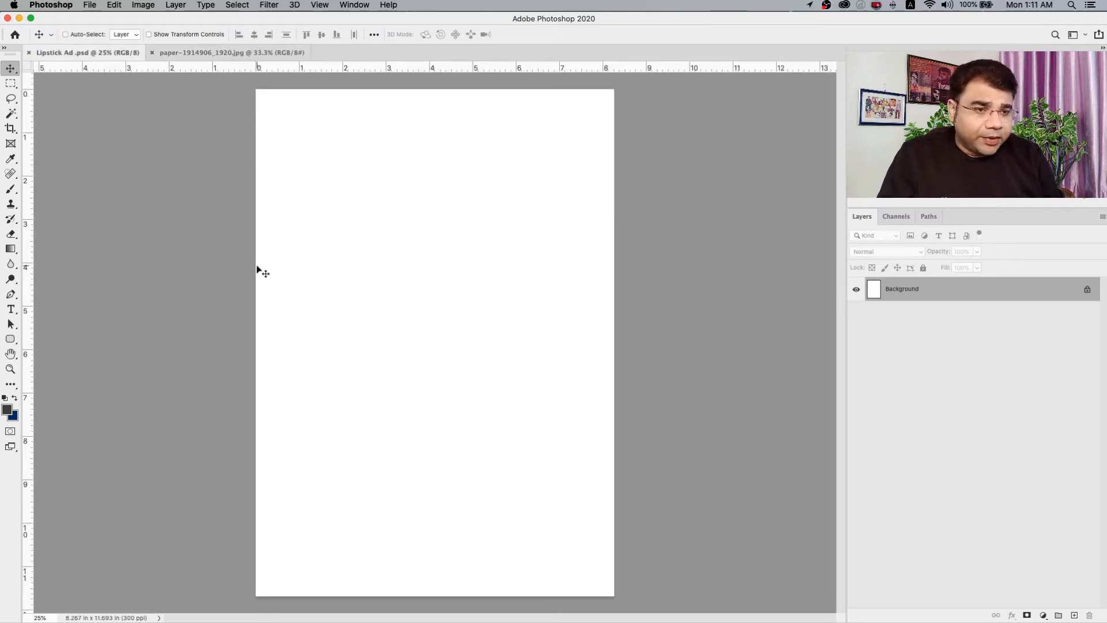
key("super+v")
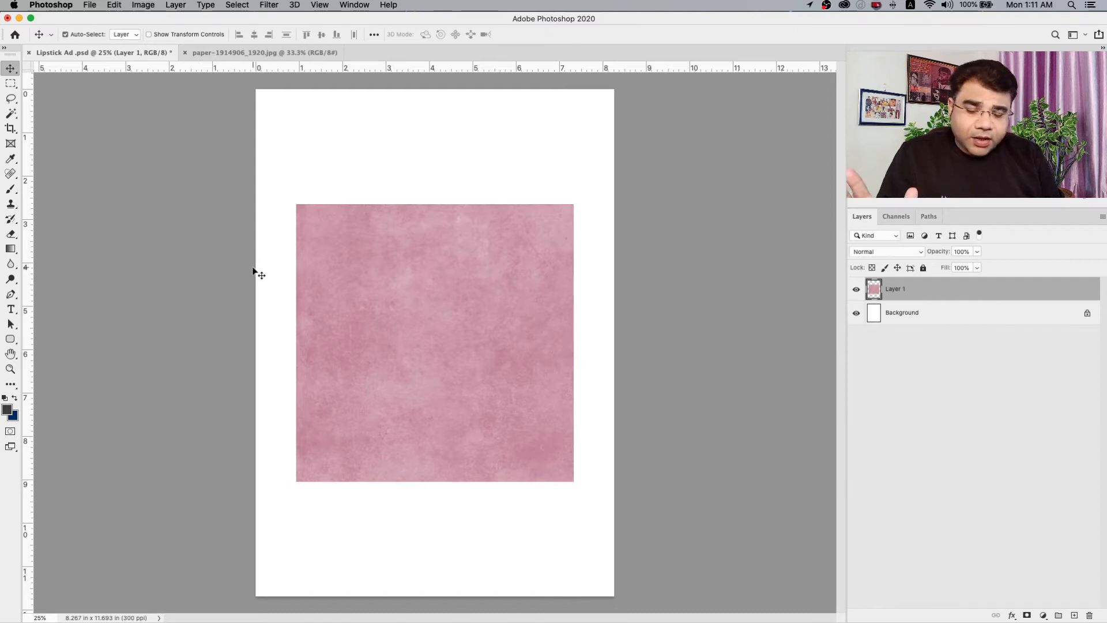
mouse_move(414, 300)
left_mouse_down()
mouse_move(363, 349)
mouse_move(425, 270)
mouse_move(439, 301)
mouse_move(423, 293)
left_mouse_up()
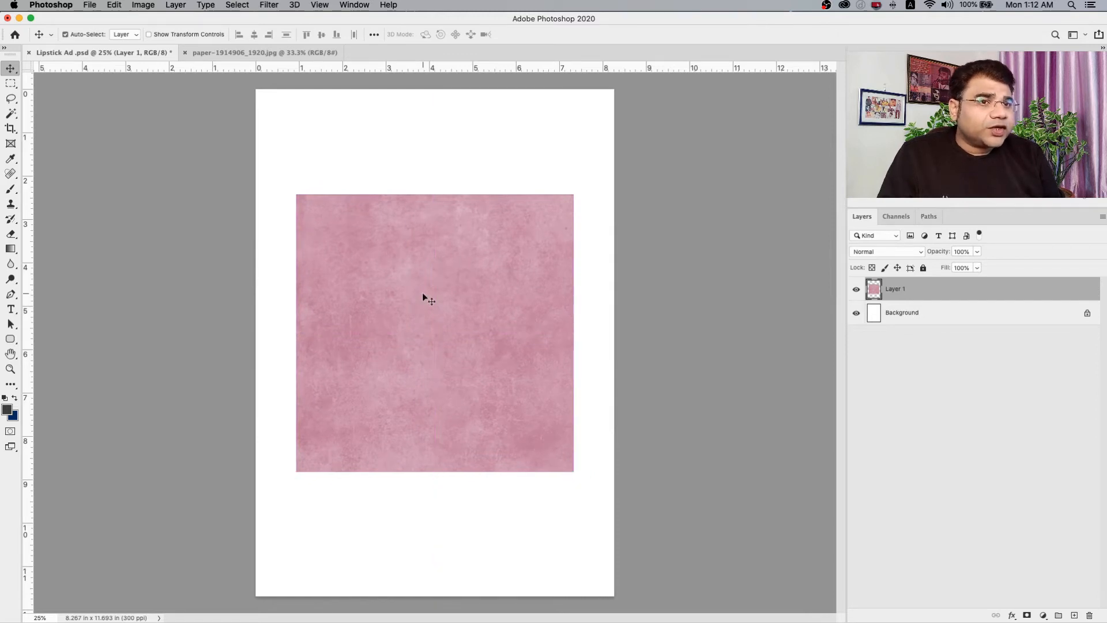
left_click_drag(409, 291, 415, 287)
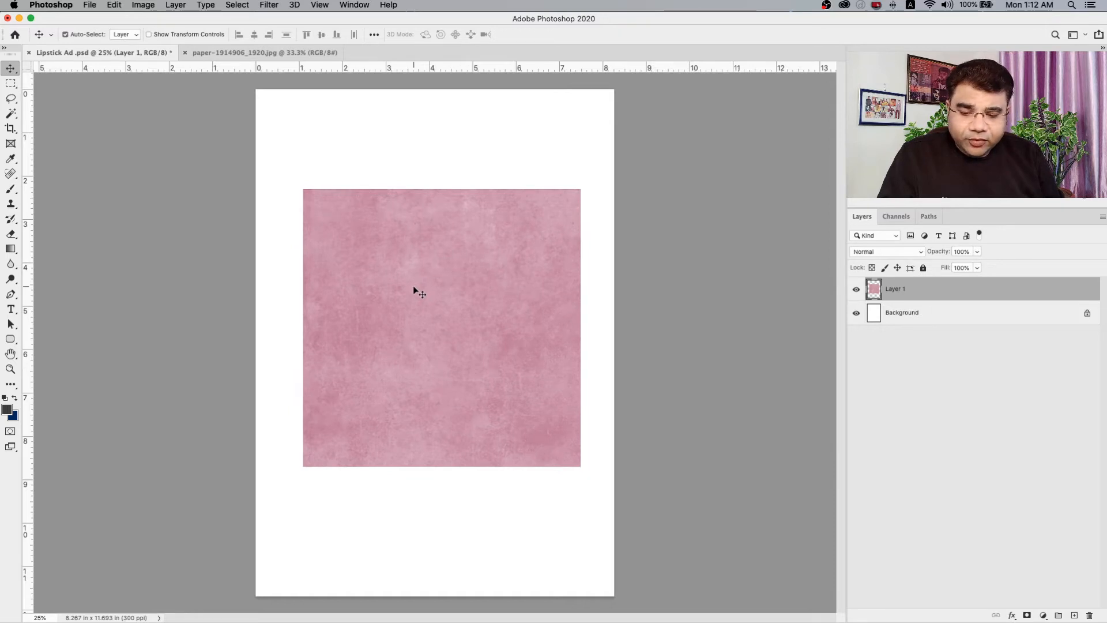
Align the pink paper texture to the page's upper-left corner and stretch it to cover the entire A4 page.
key("ctrl+t")
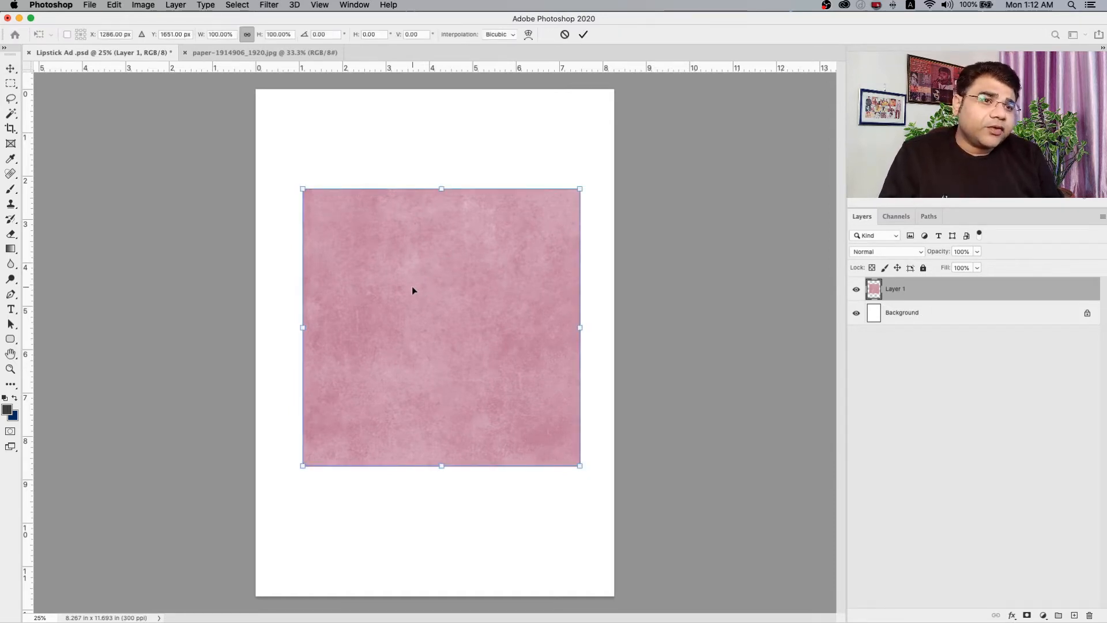
left_click_drag(411, 286, 361, 188)
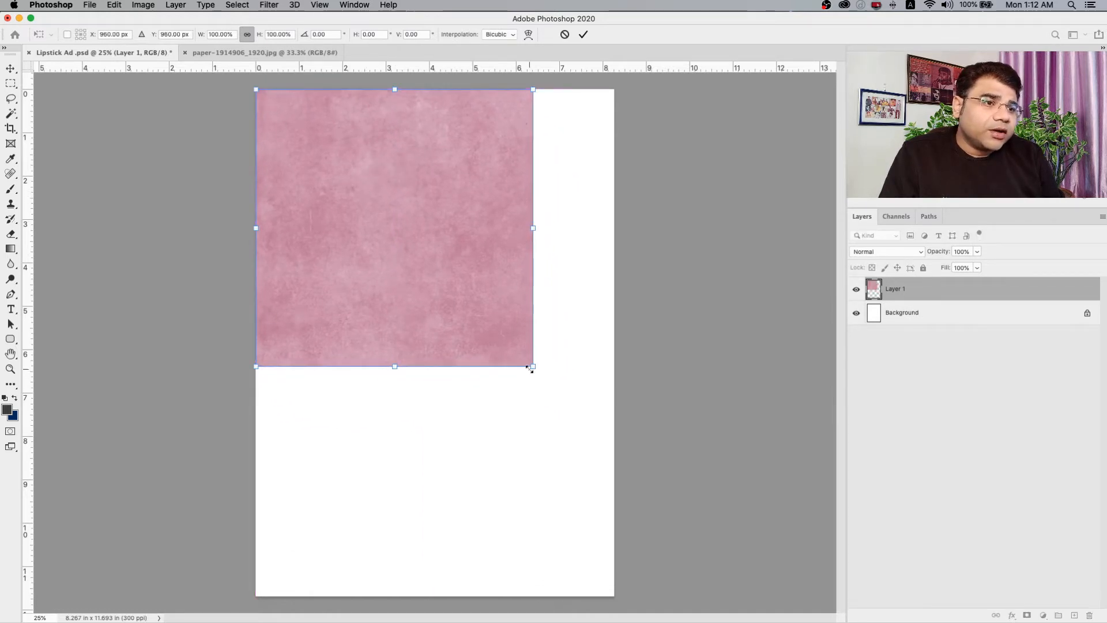
left_click_drag(530, 368, 544, 392)
left_click_drag(568, 444, 588, 474)
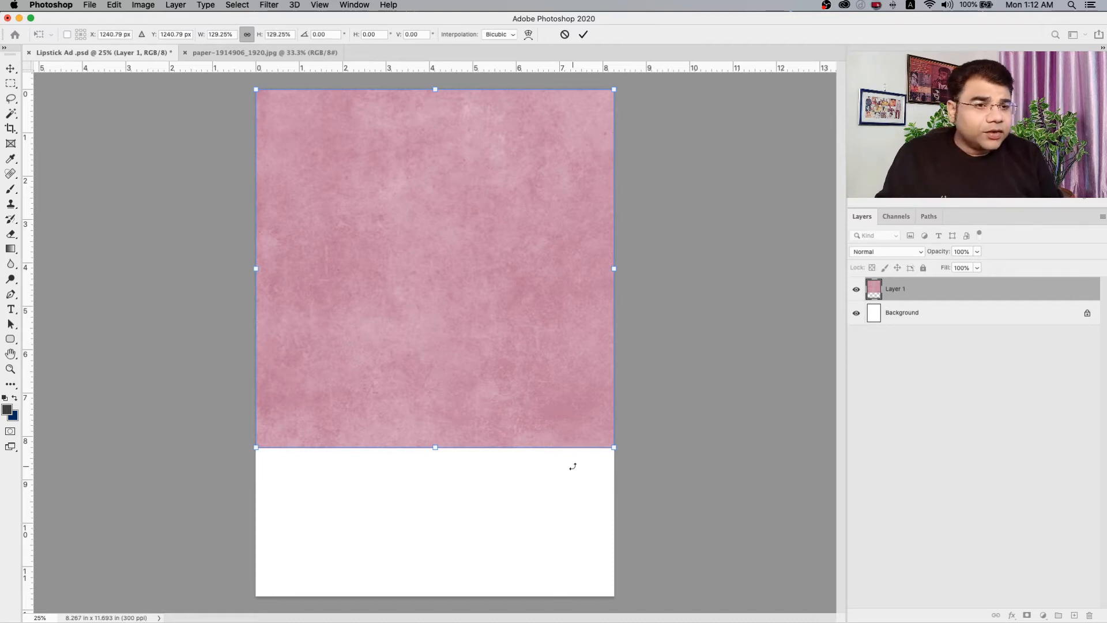
left_click_drag(433, 451, 439, 597)
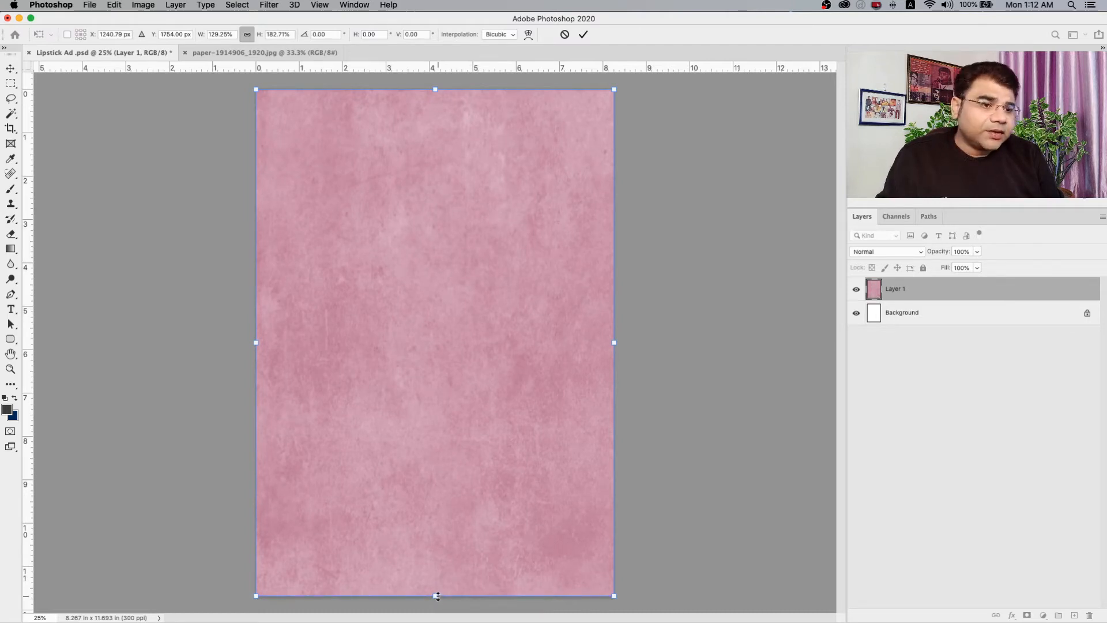
mouse_move(436, 596)
left_mouse_down()
mouse_move(428, 507)
mouse_move(422, 596)
left_mouse_up()
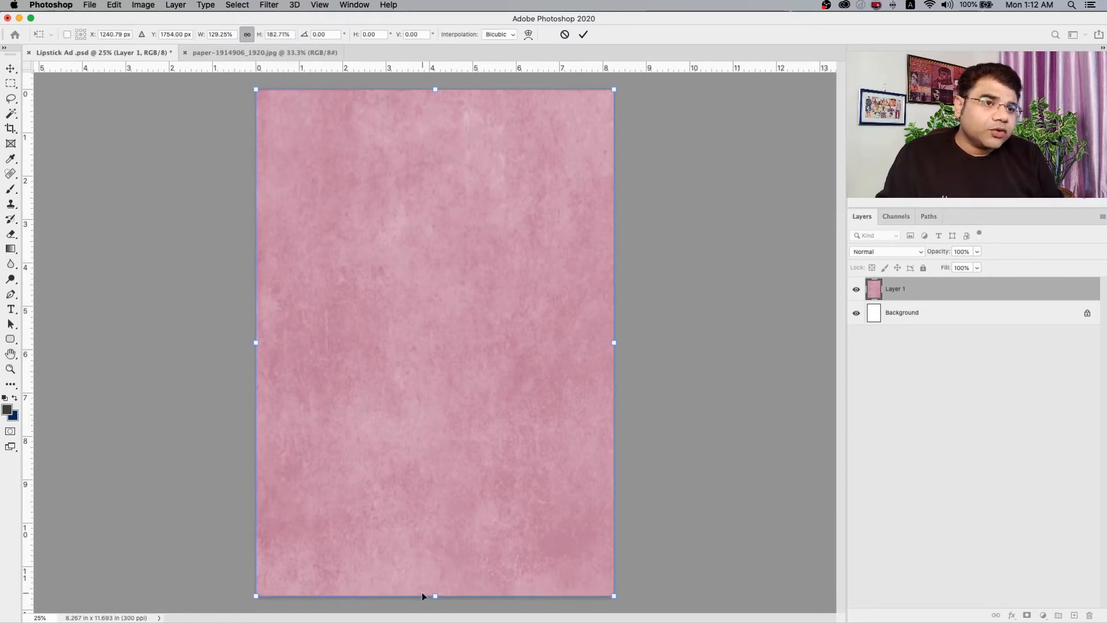
key("Return")
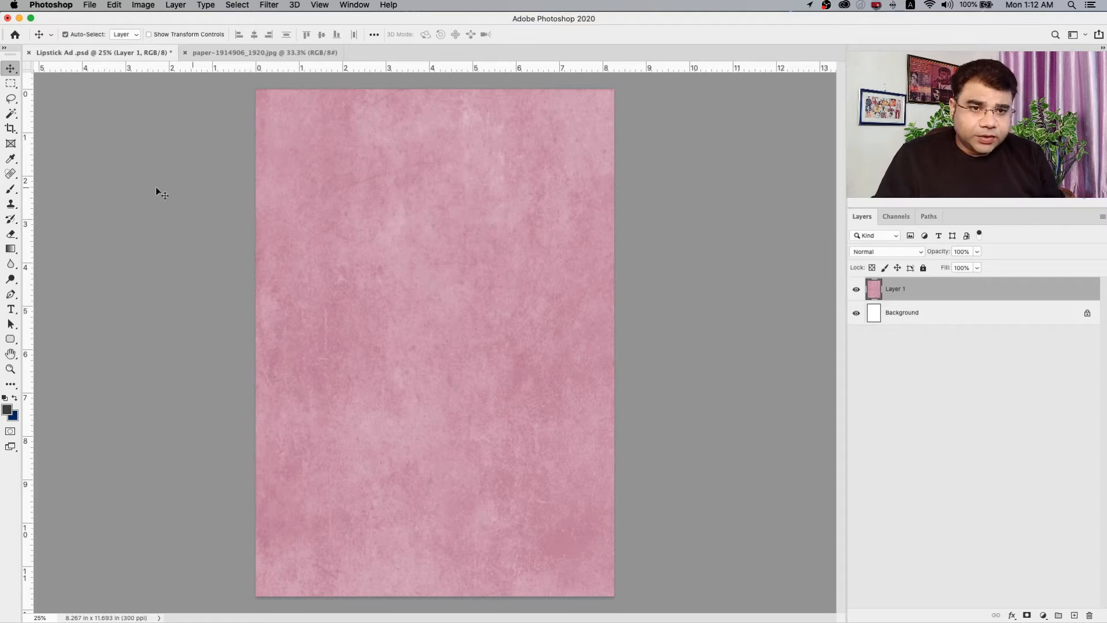
Open the beauty logo with lipstick design template image and select its white background with the Magic Wand at tolerance 32.
left_click(88, 5)
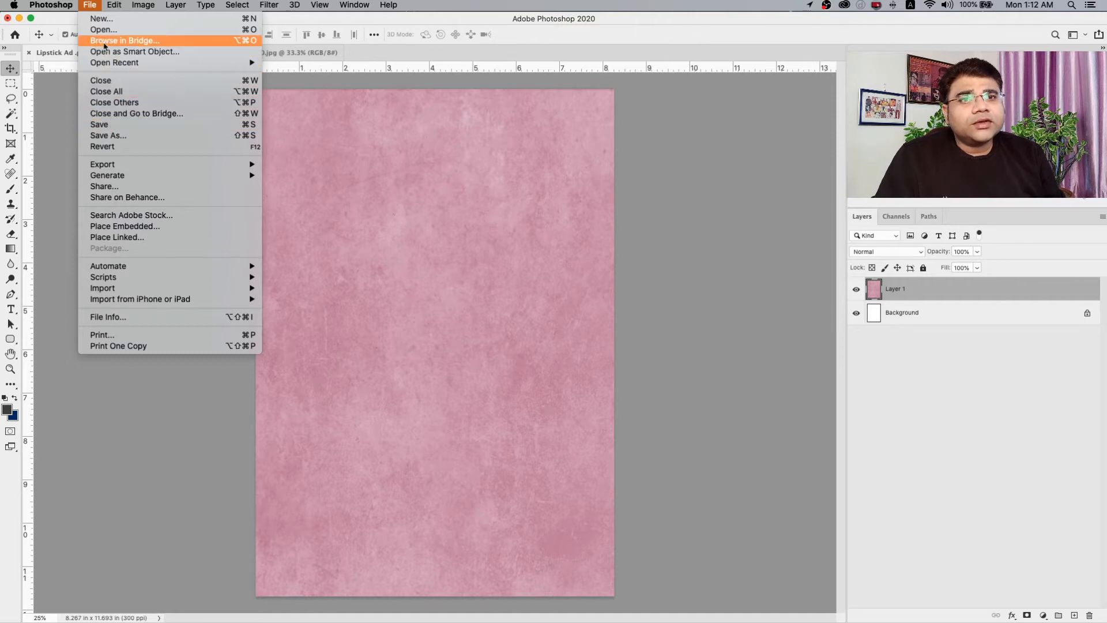
left_click(105, 31)
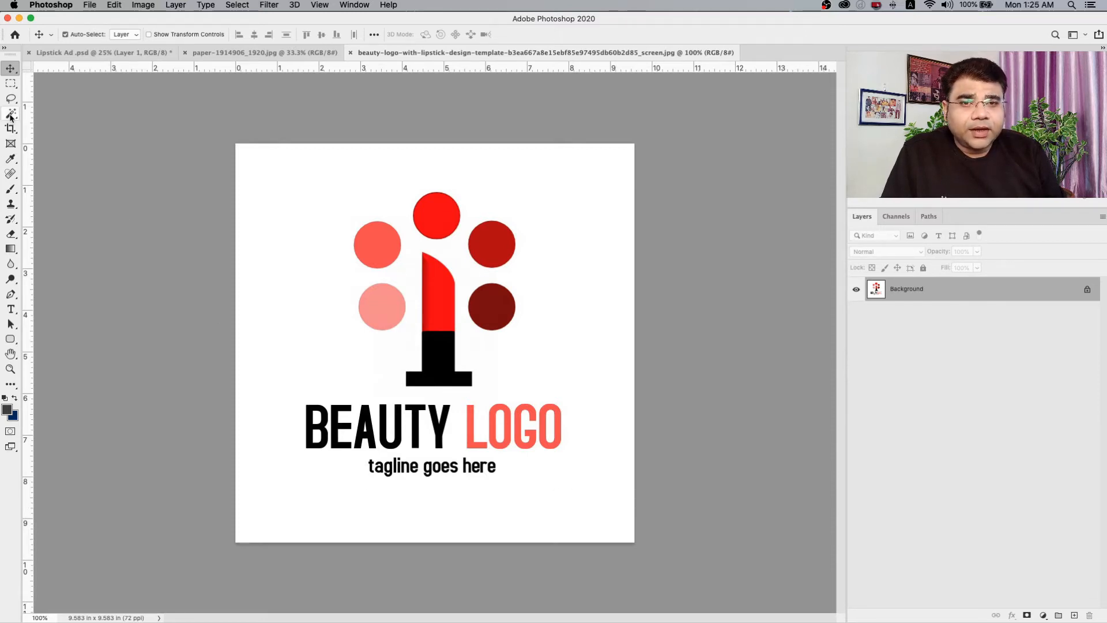
left_click_drag(11, 115, 50, 134)
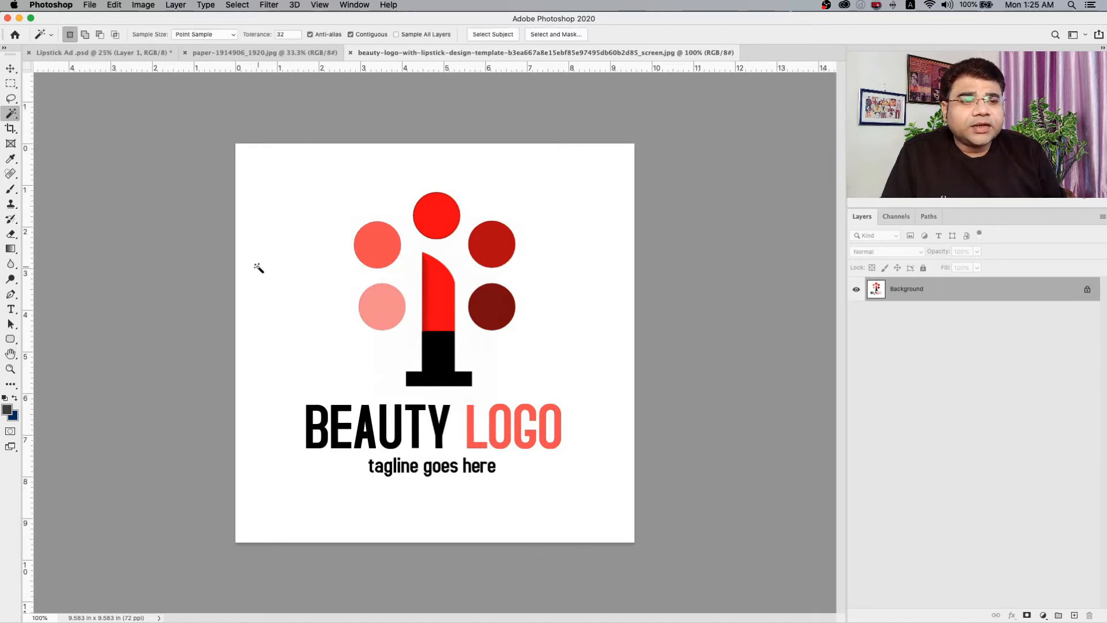
left_click(306, 269)
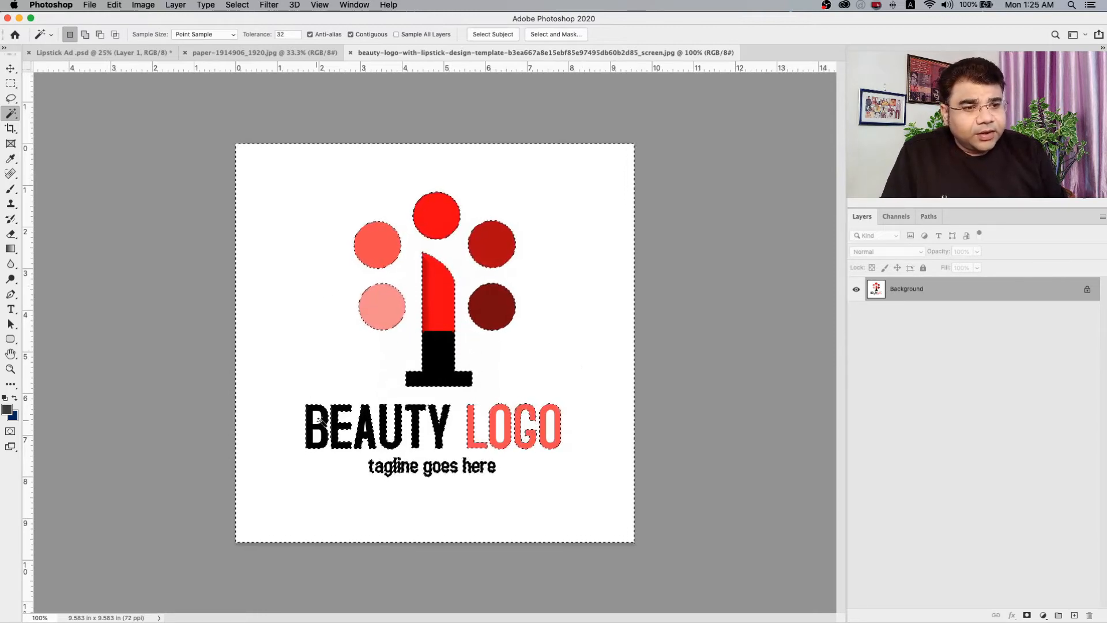
Invert the selection to capture the logo artwork and copy it into the Lipstick Ad document.
left_click(239, 5)
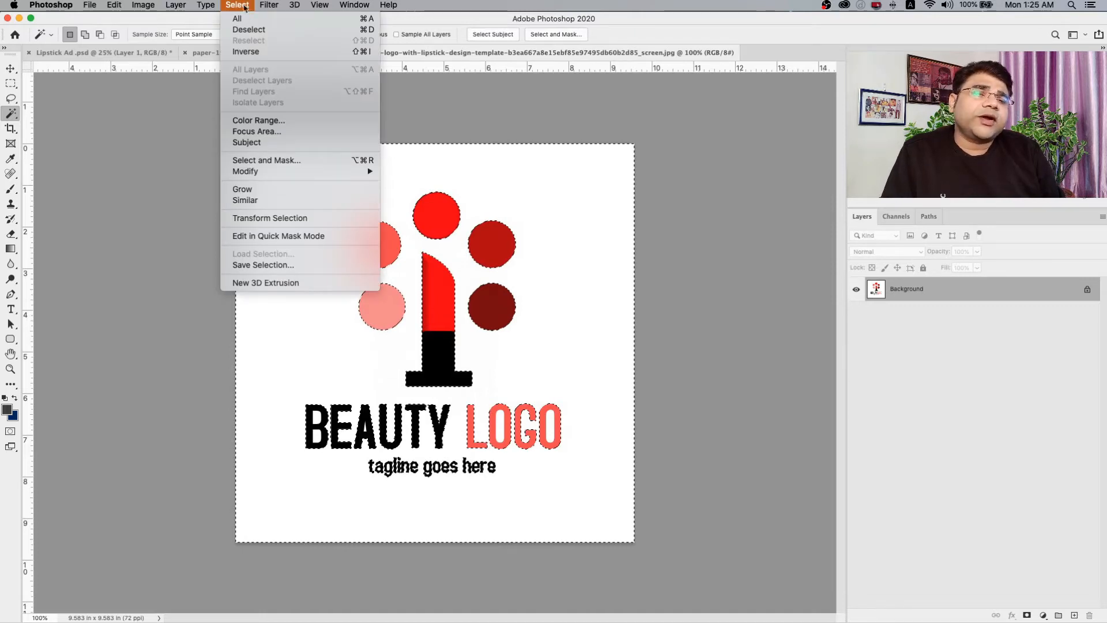
left_click(248, 55)
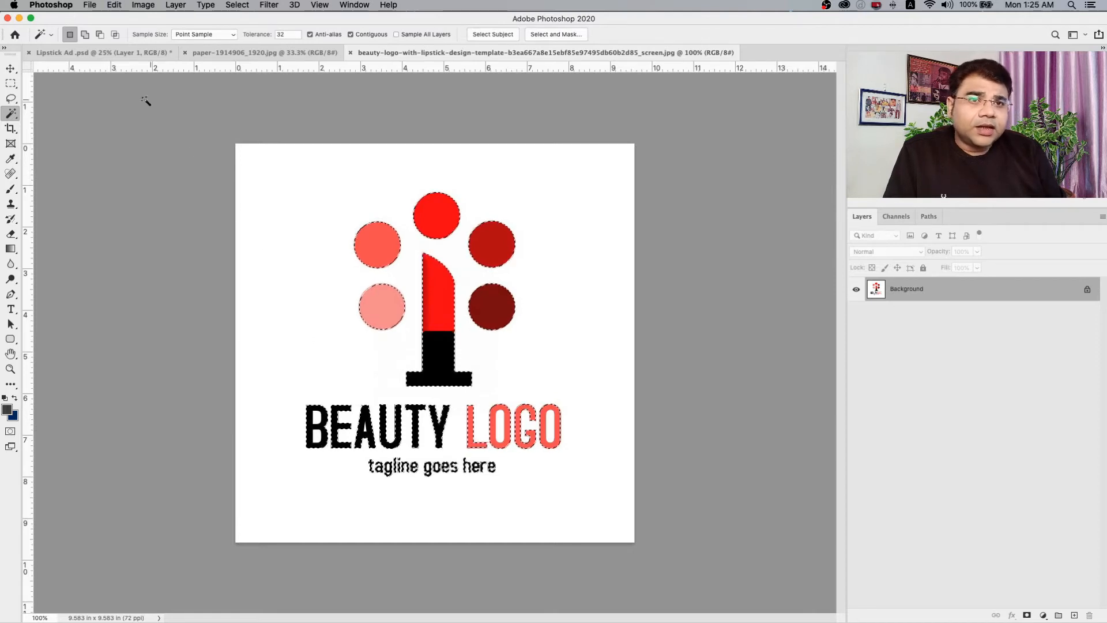
left_click(84, 52)
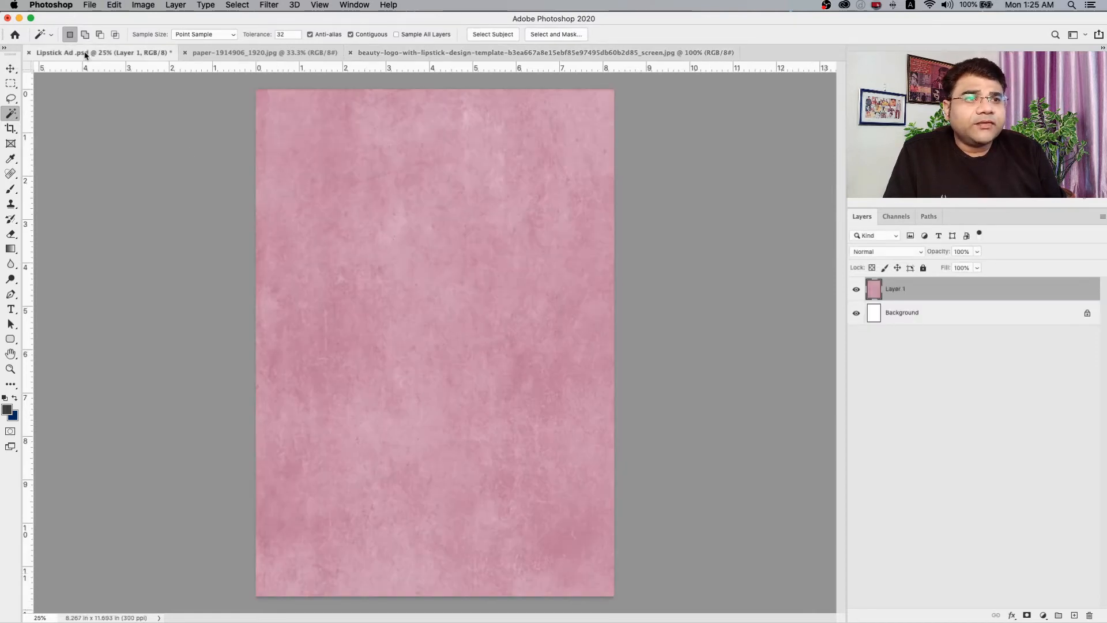
key("super+v")
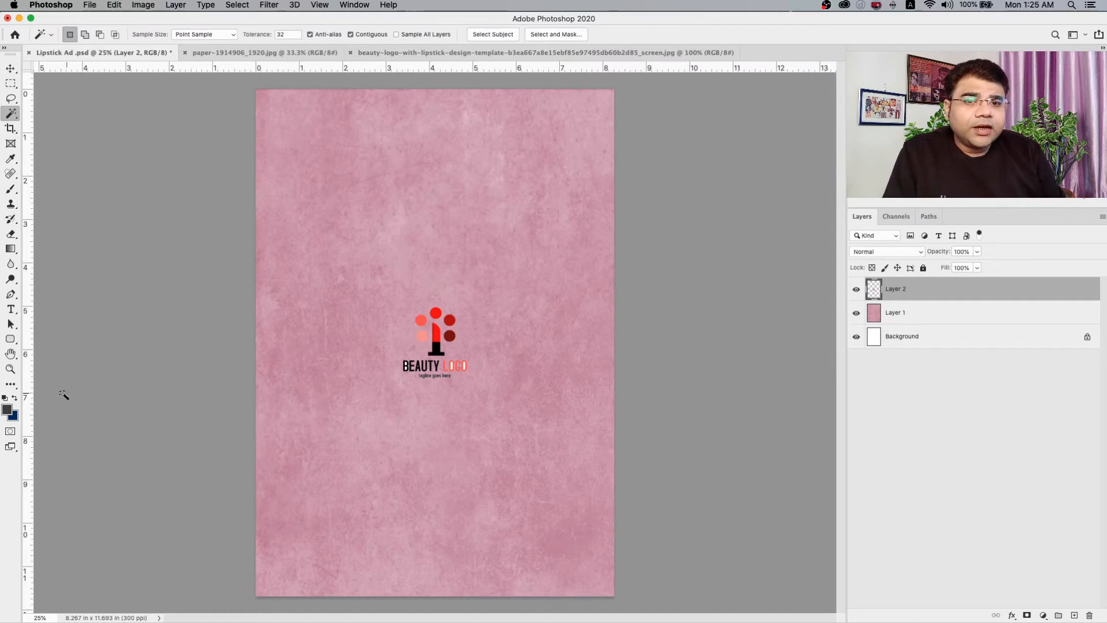
Select the white areas enclosed by the letters of "BEAUTY LOGO" and "tagline goes here" with the Magic Wand and delete them.
left_click(11, 368)
left_click_drag(402, 377, 451, 363)
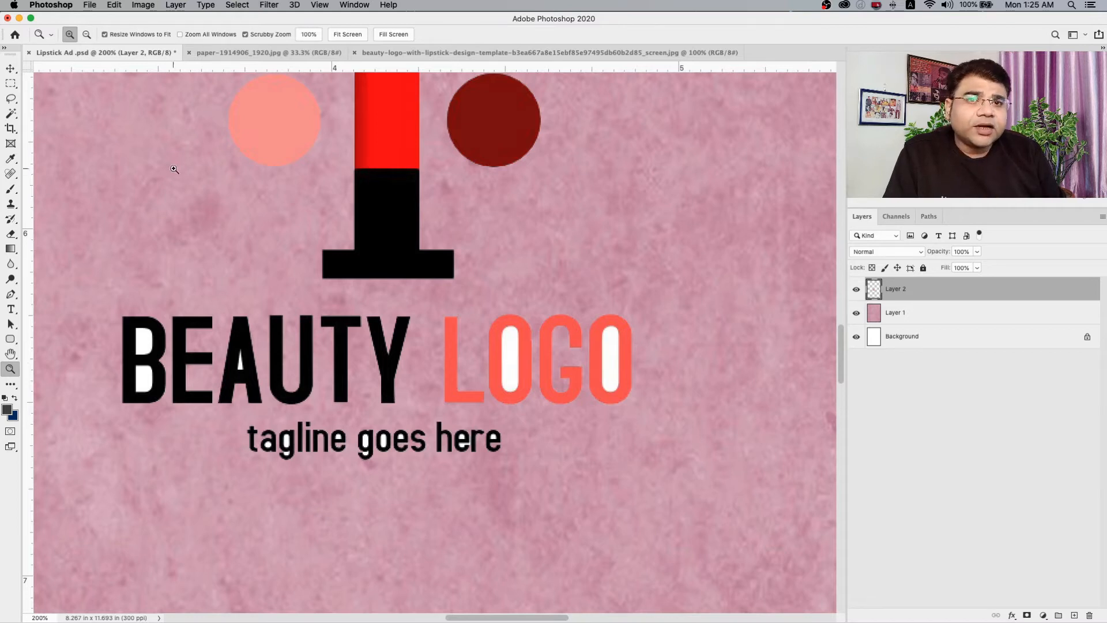
left_click(14, 114)
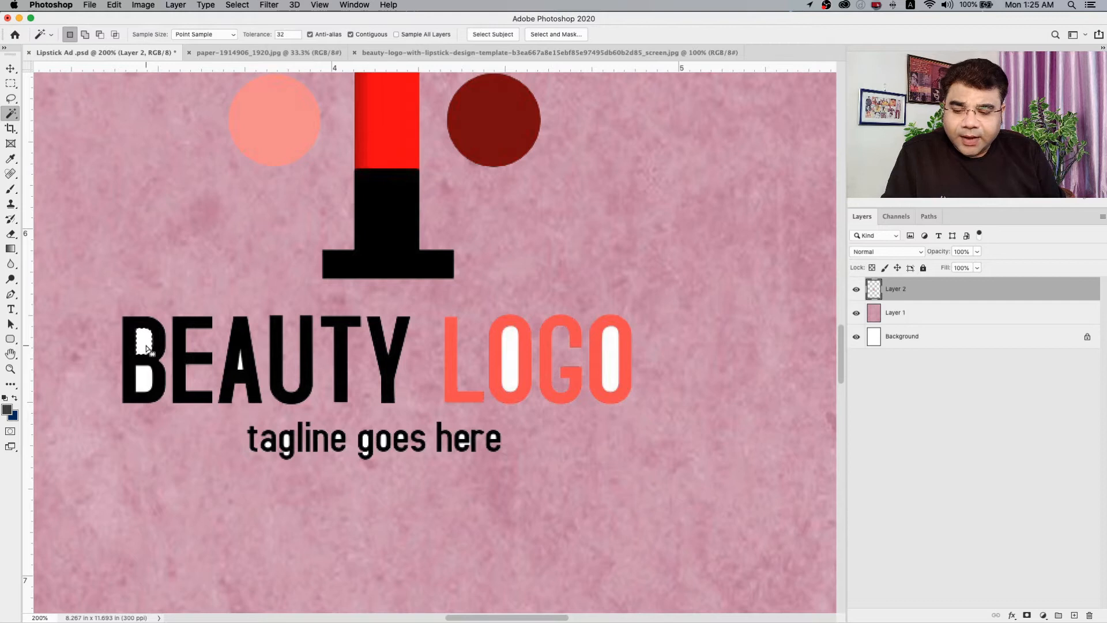
key("shift")
left_click(145, 383, "shift")
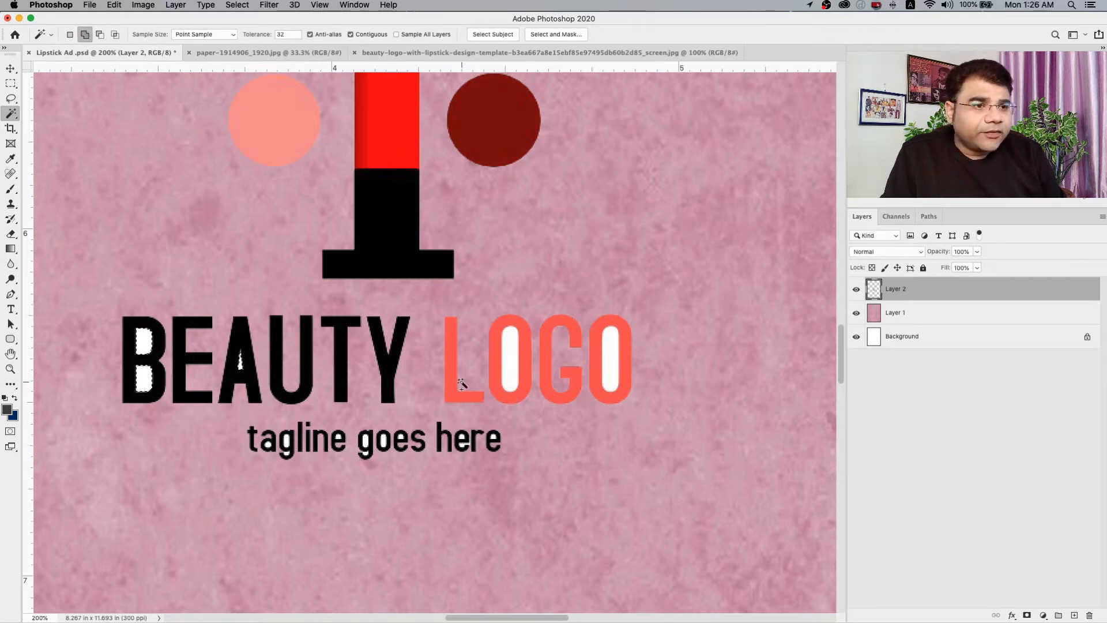
left_click(511, 364, "shift")
left_click(614, 361, "shift")
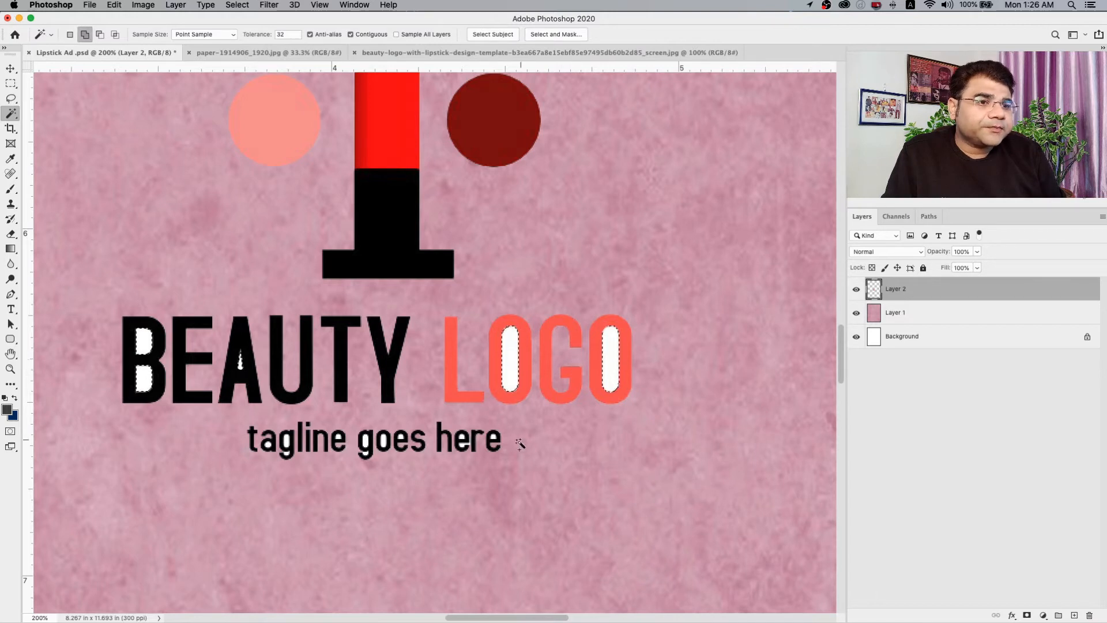
key("shift")
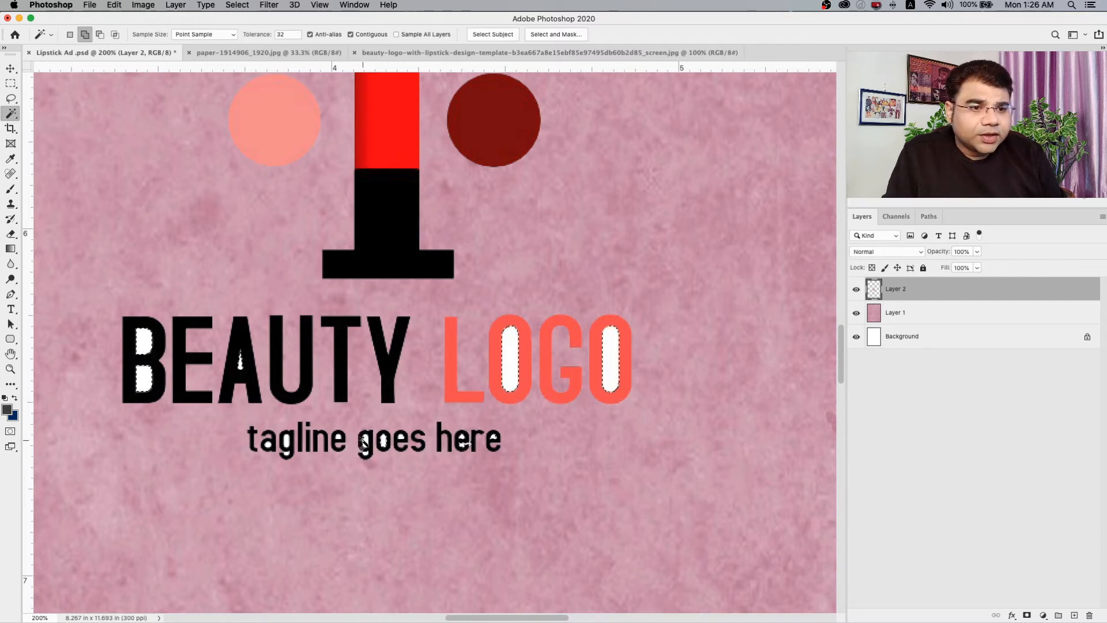
left_click(366, 455, "shift")
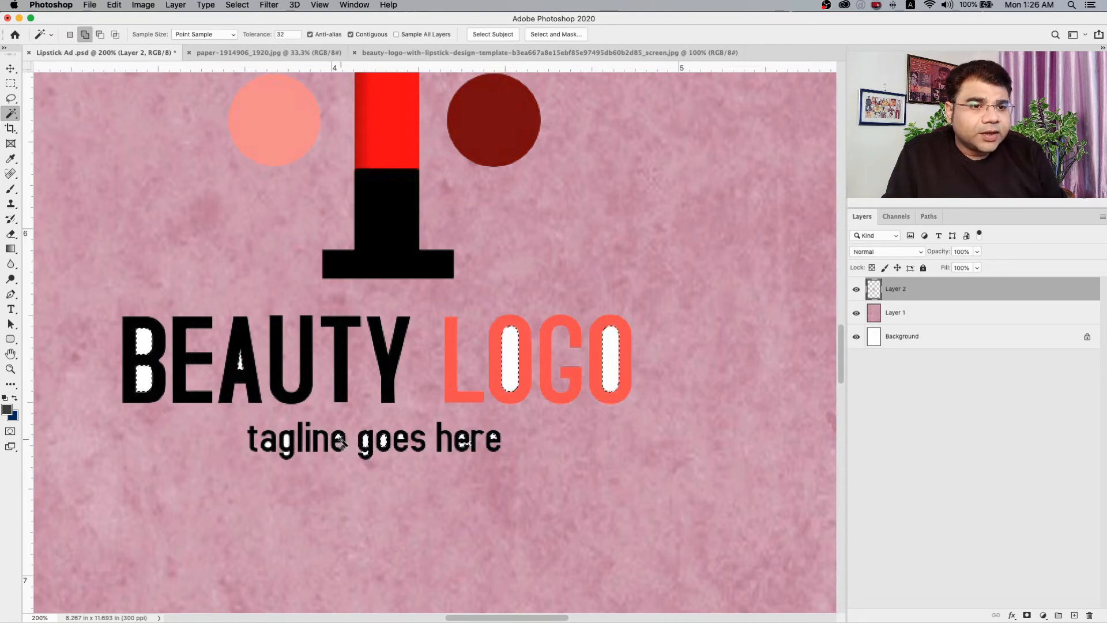
left_click(288, 456, "shift")
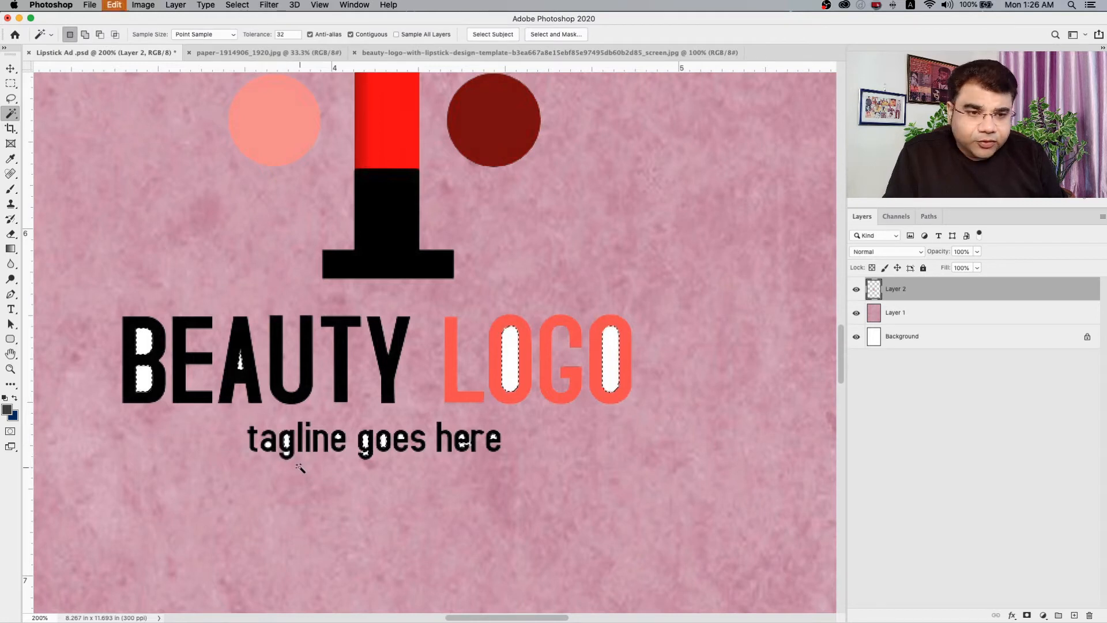
key("shift")
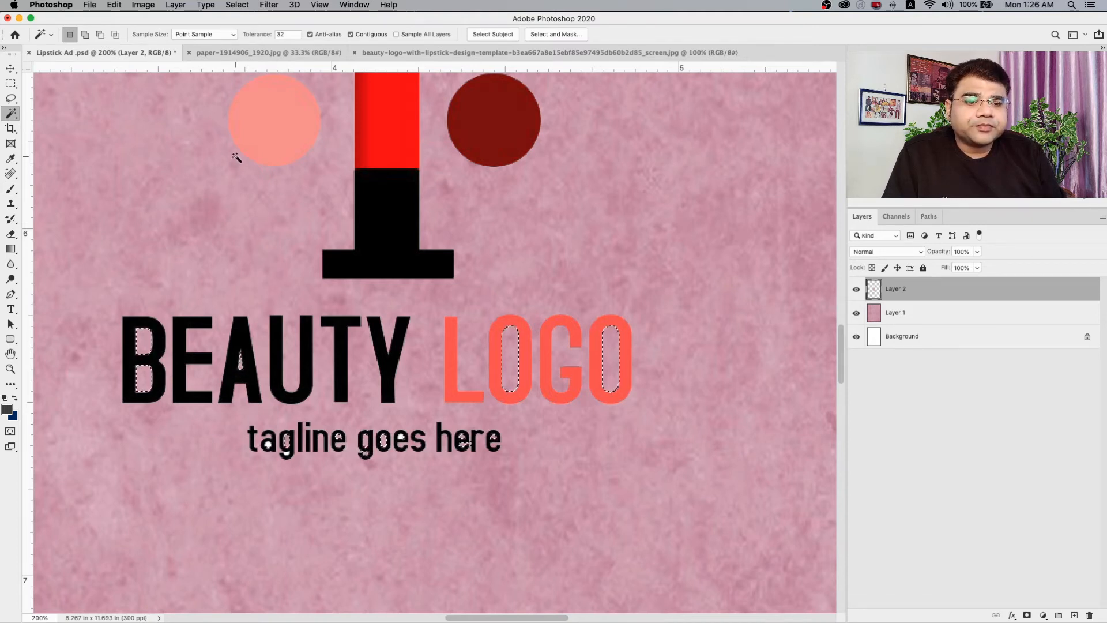
Clear the selection and delete the remaining white spots in the a and g of "tagline" and the e of "goes".
left_click(10, 369)
left_click_drag(265, 447, 269, 449)
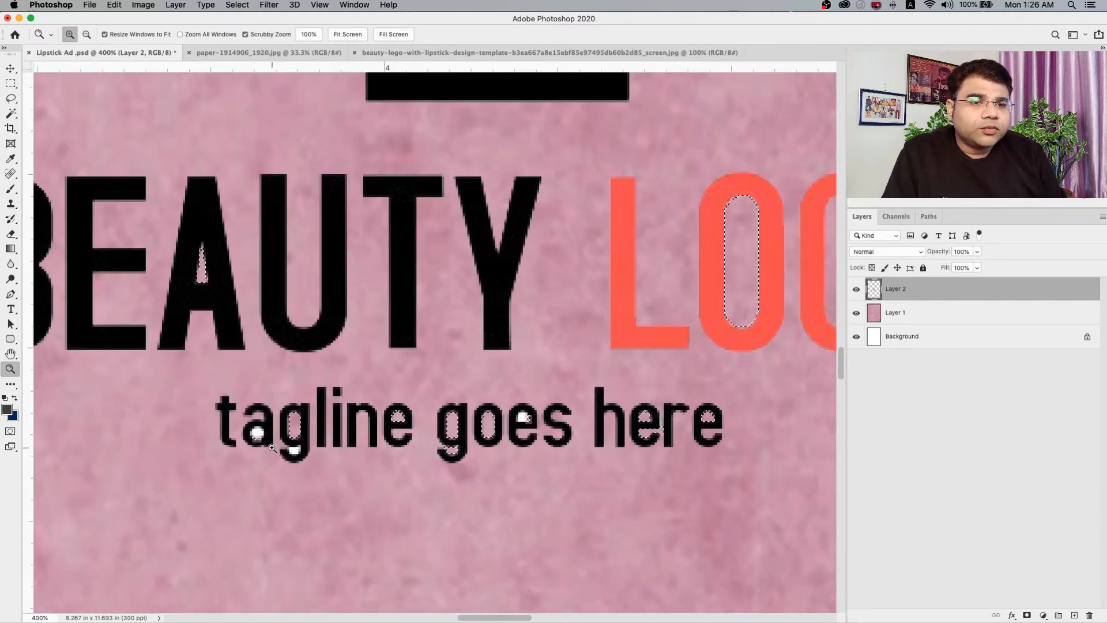
left_click(10, 85)
left_click(59, 95)
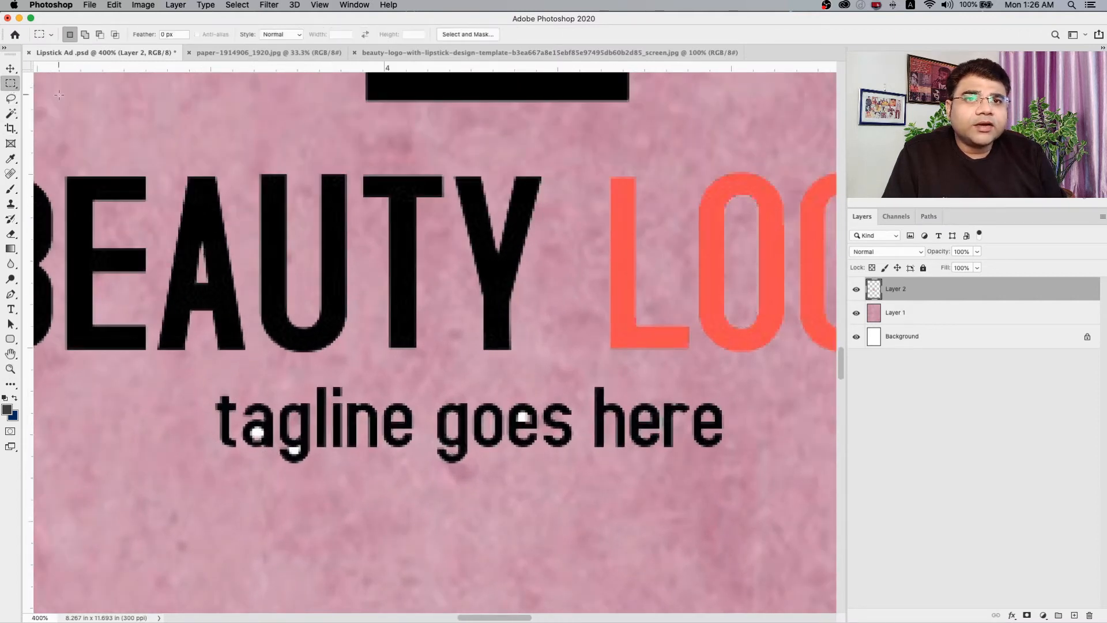
left_click(11, 114)
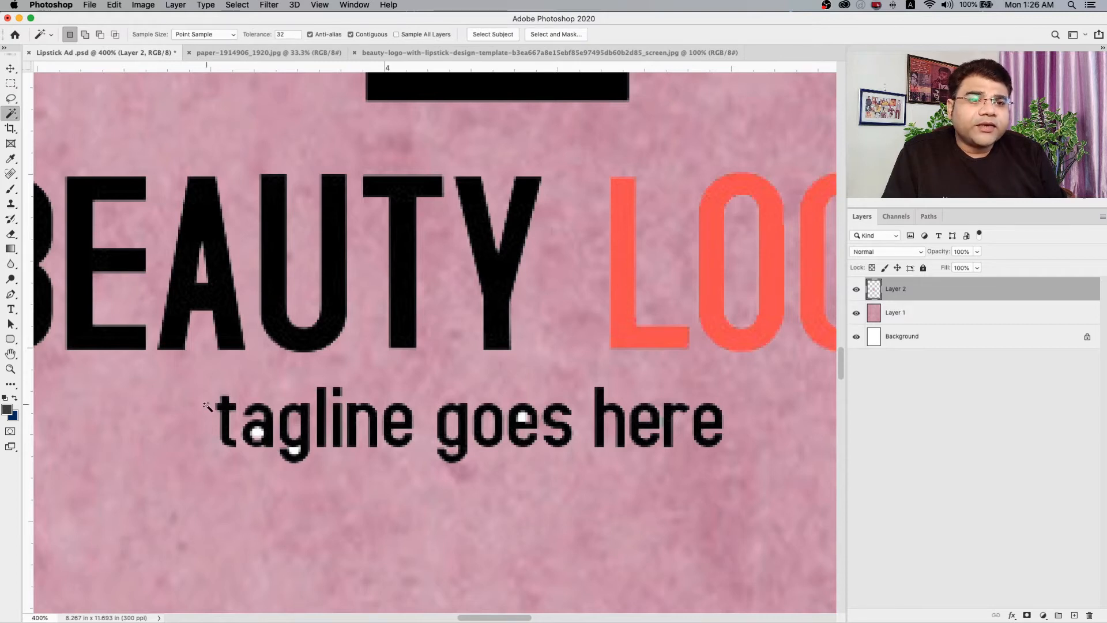
left_click(259, 436)
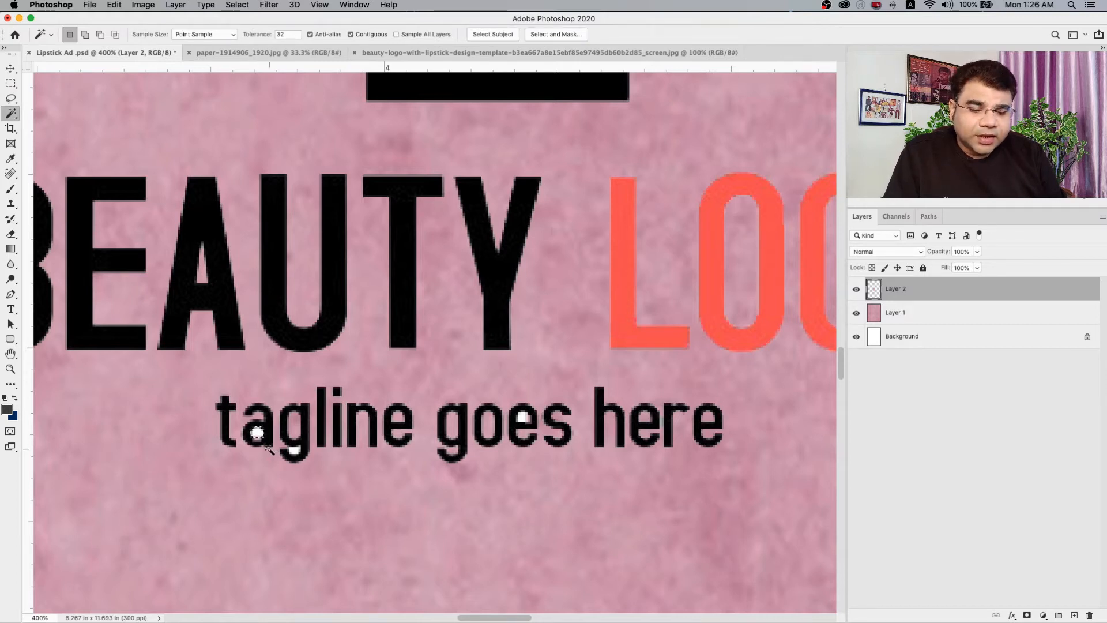
left_click(295, 452)
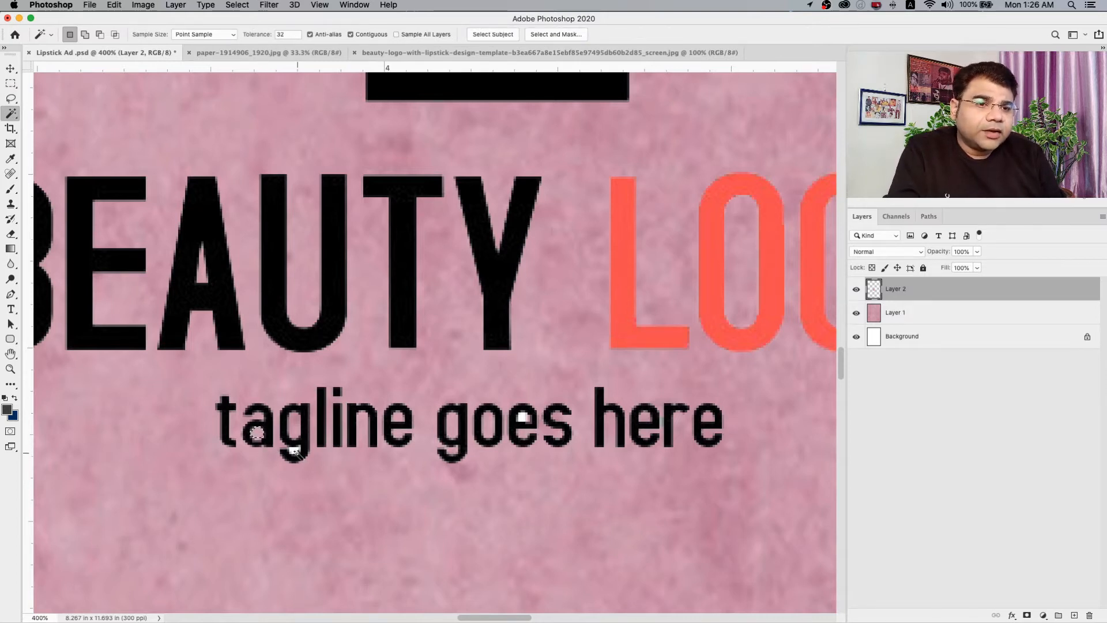
left_click(522, 416)
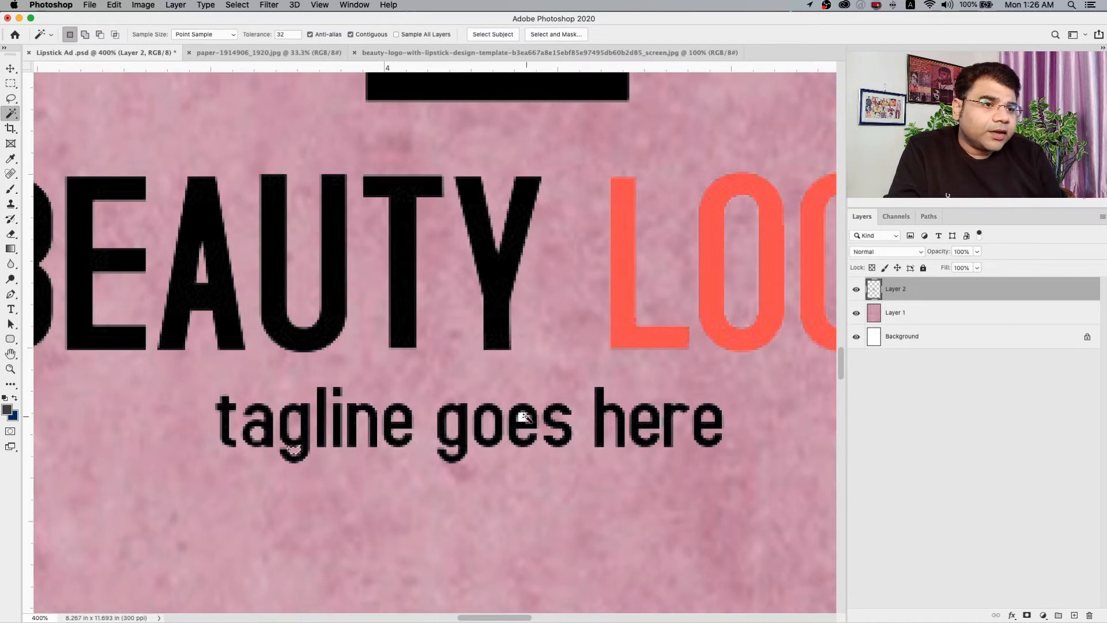
Check the logo's lettering for leftover white and clear the remaining selection in the tagline.
left_click(10, 369)
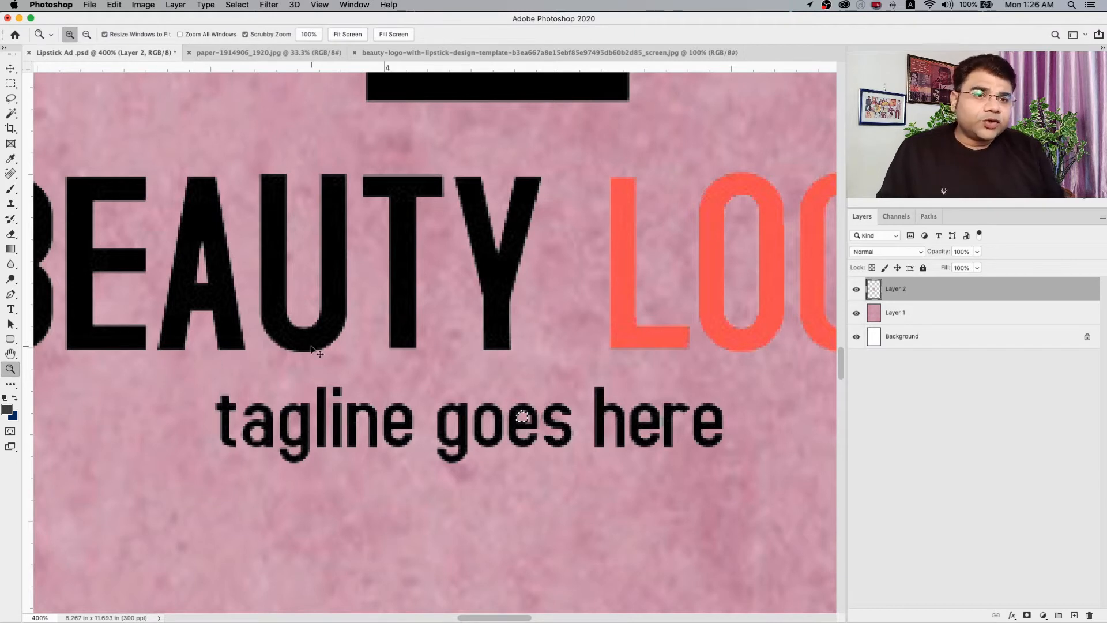
left_click(353, 350, "alt")
left_click(354, 350, "alt")
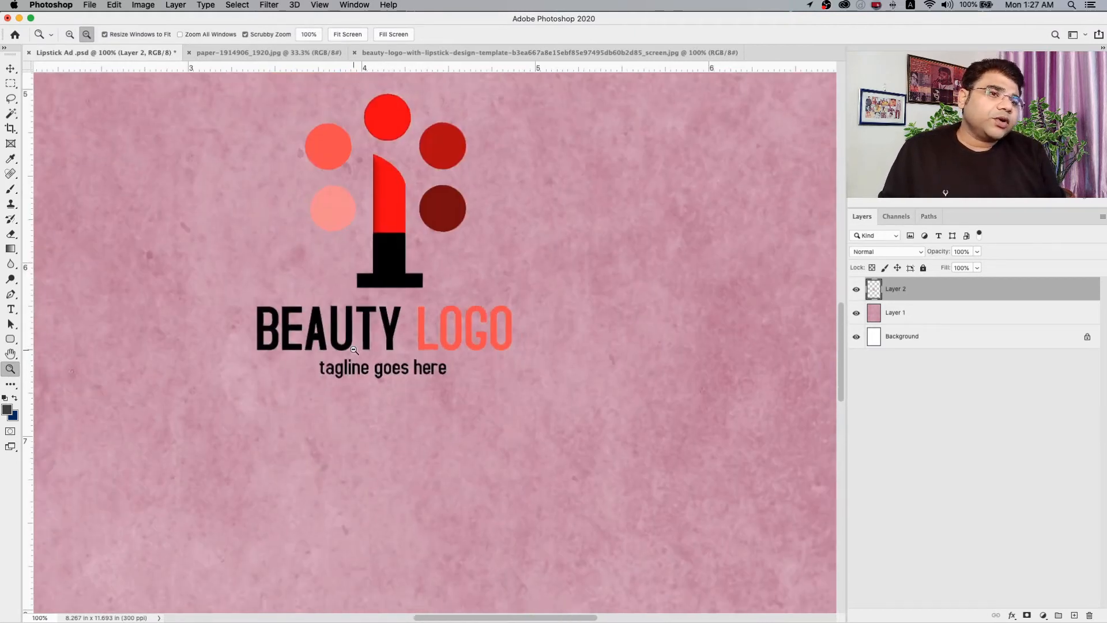
left_click(357, 334, "alt")
left_click(360, 319, "alt")
left_click(360, 319)
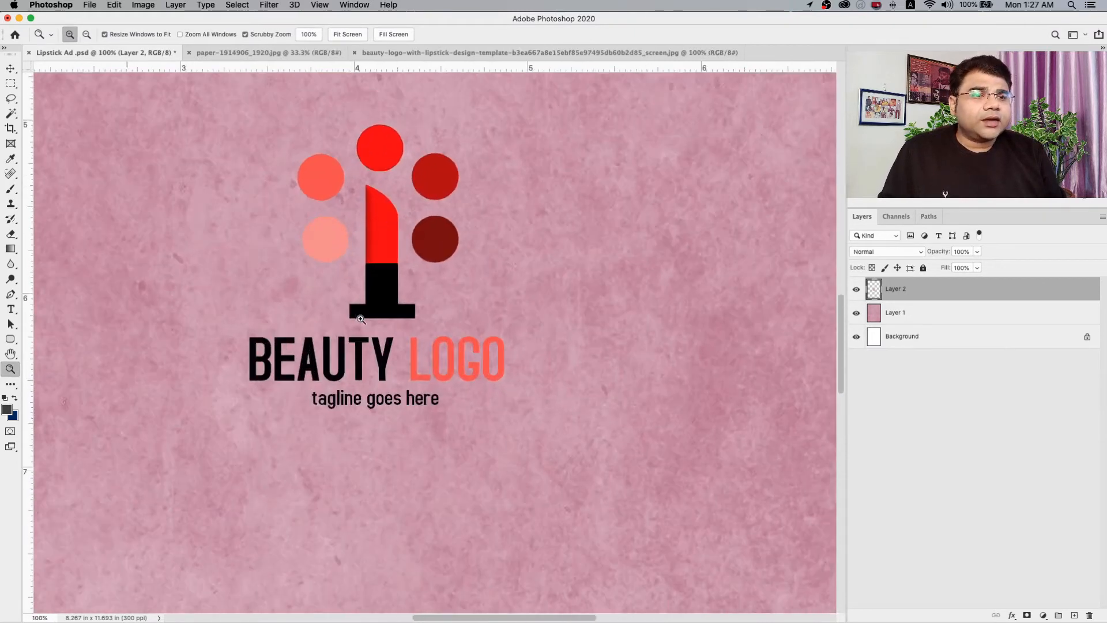
left_click(387, 396)
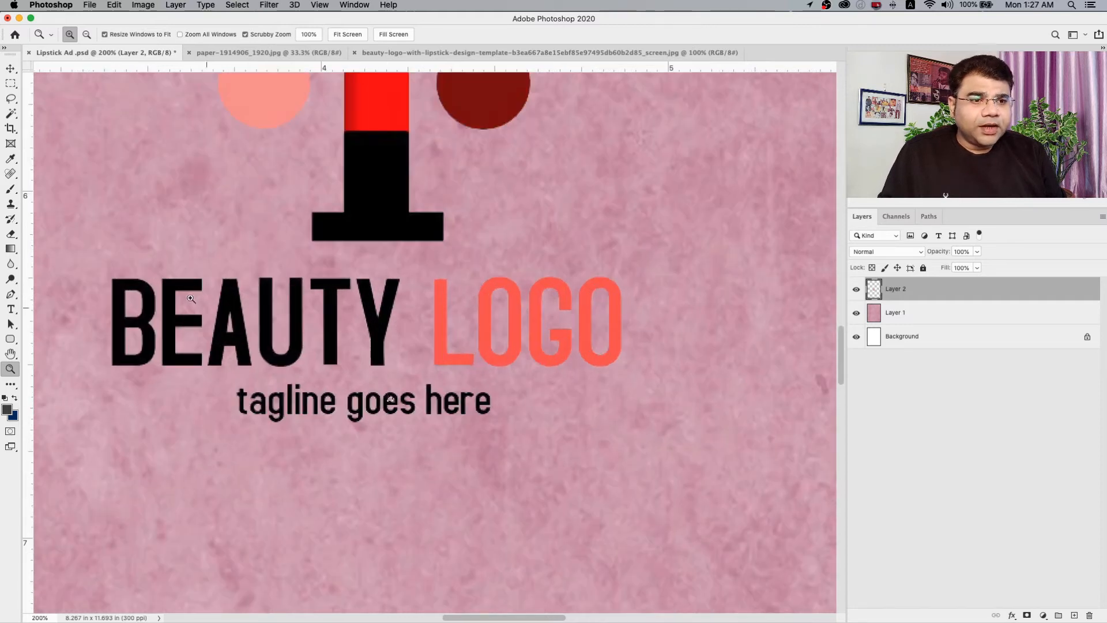
left_click(9, 72)
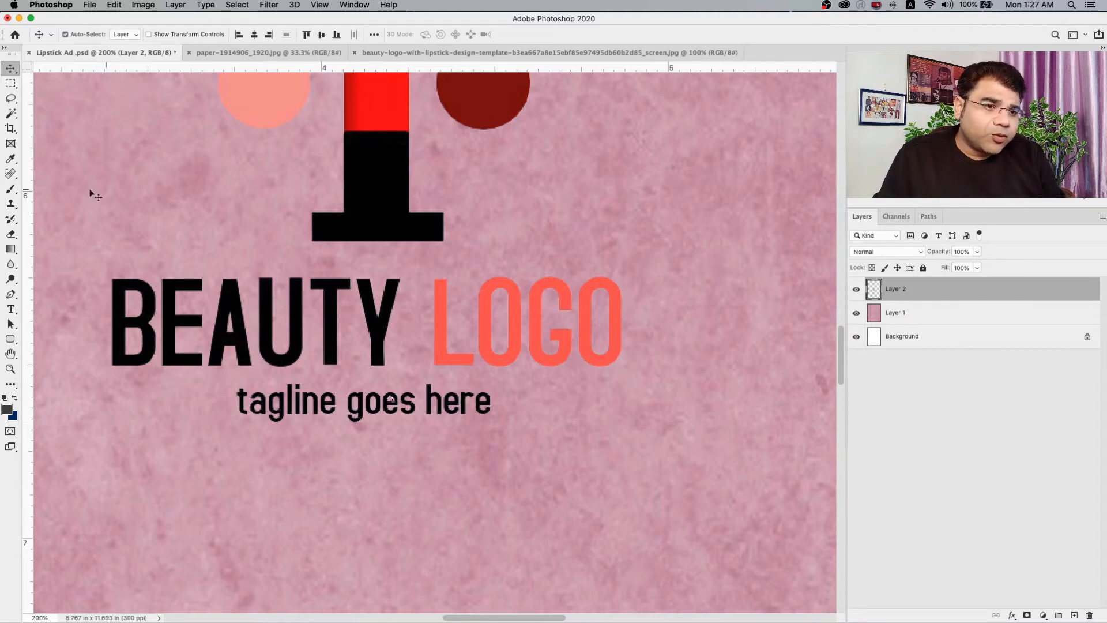
left_click(8, 88)
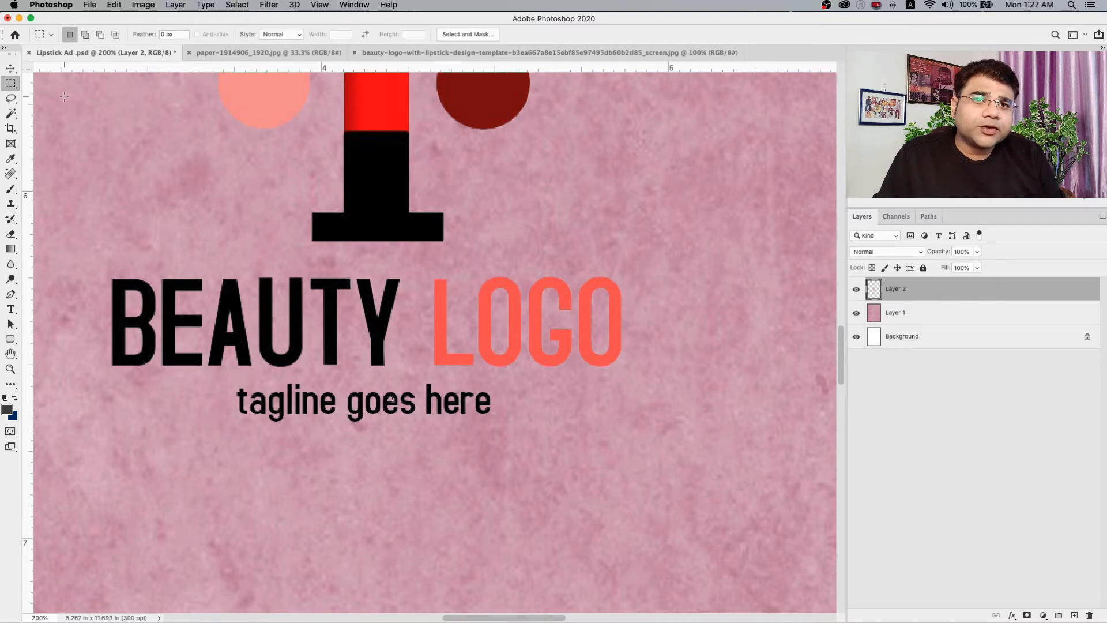
right_click(18, 88)
left_click(49, 85)
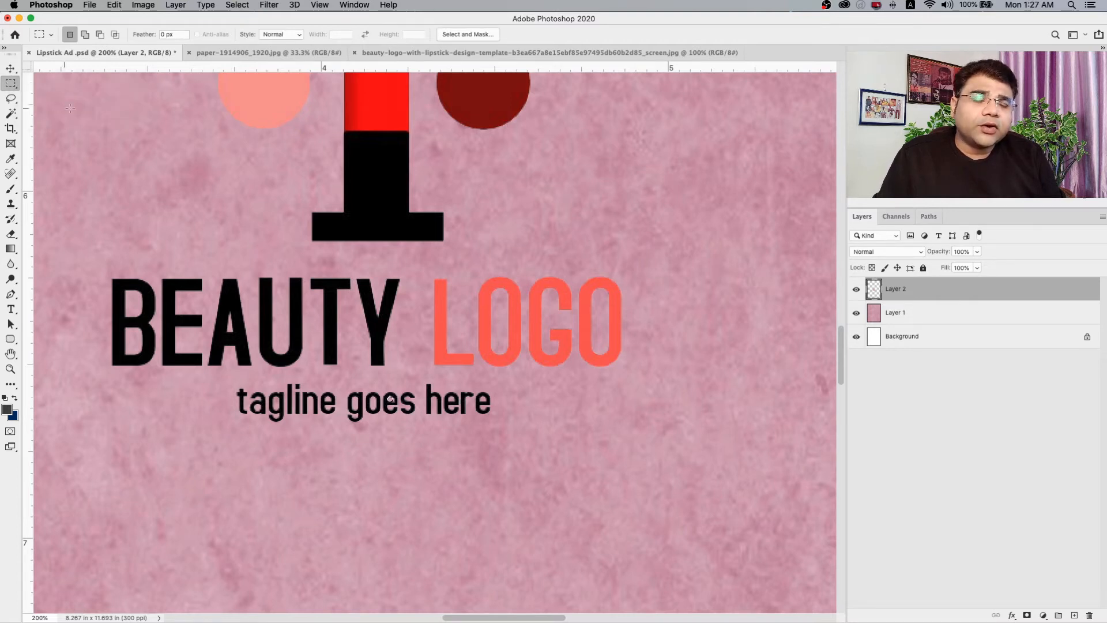
Activate the logo's Layer 2 with the Move tool and shift the logo slightly down and to the right.
left_click(11, 70)
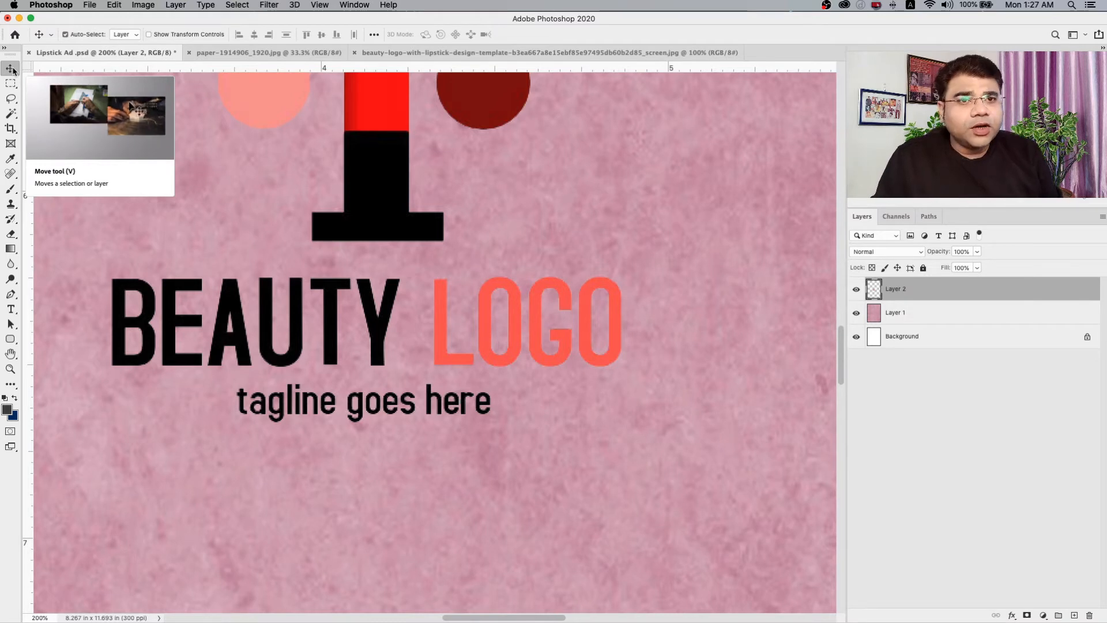
left_click(223, 197)
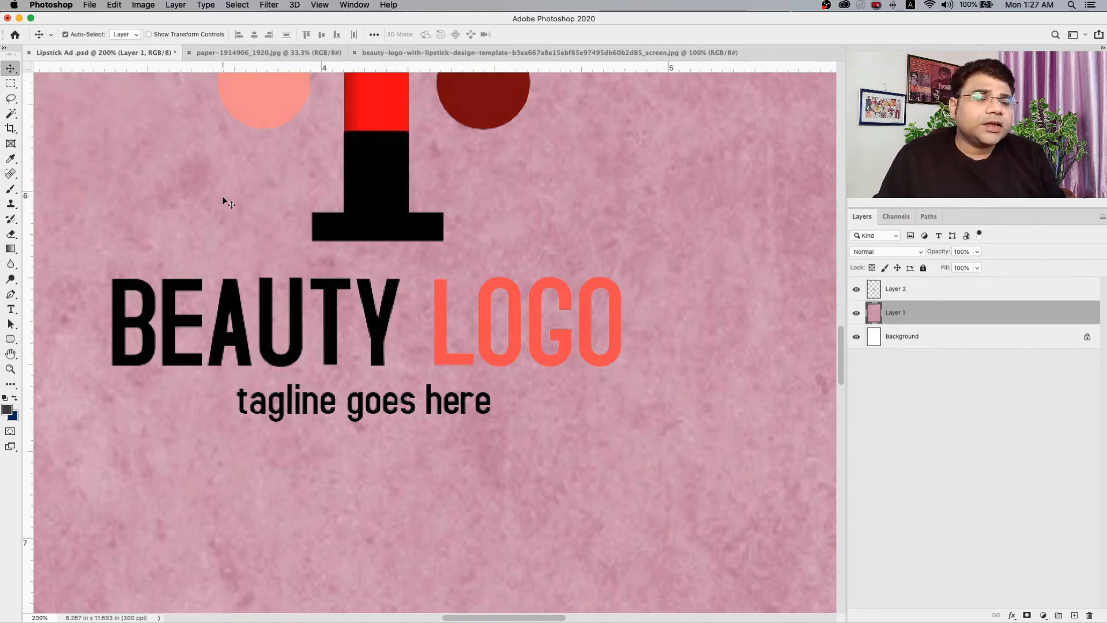
right_click(334, 346)
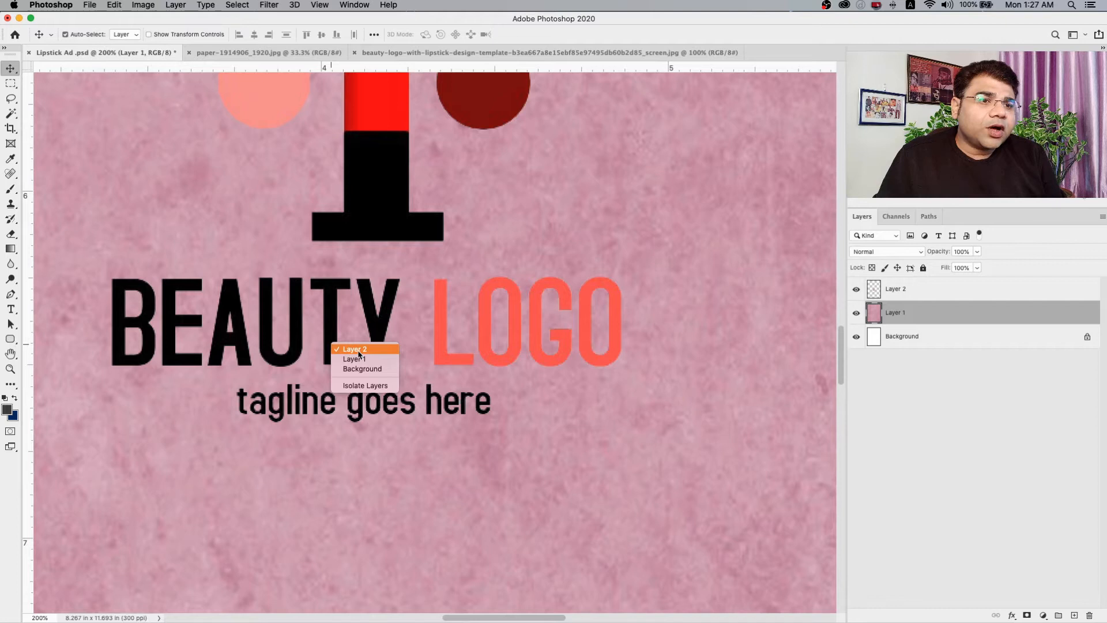
left_click(351, 349)
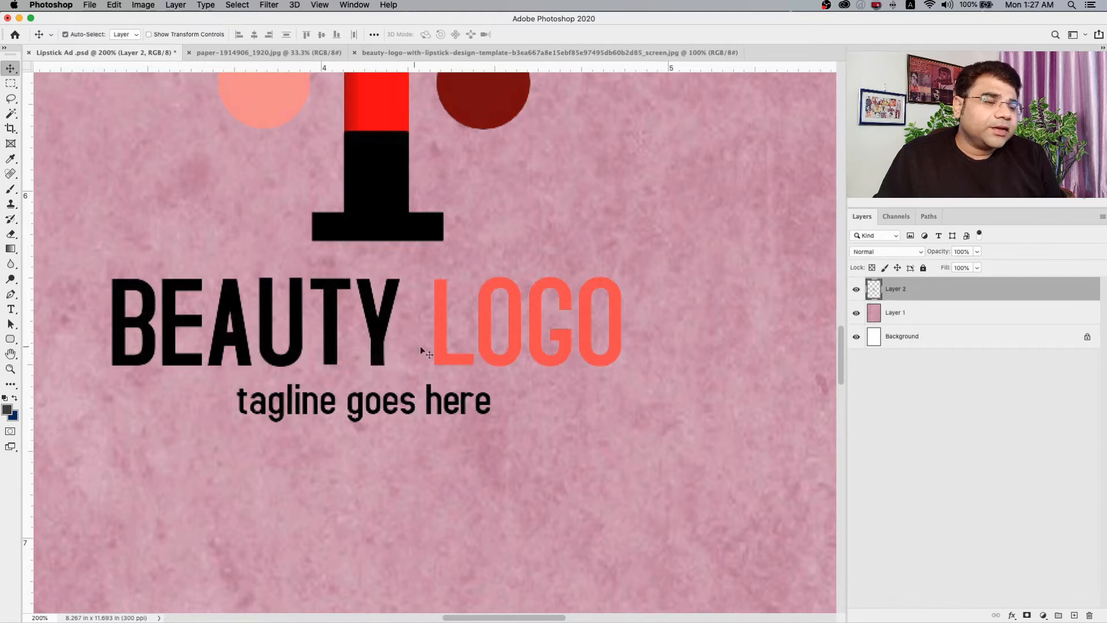
left_click(931, 314)
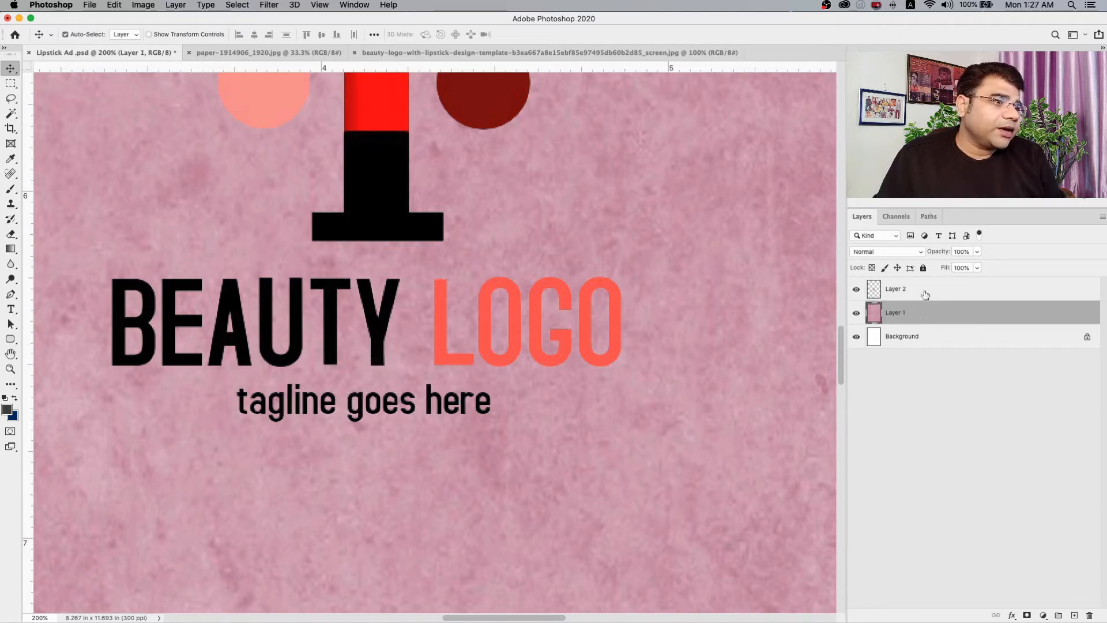
left_click(923, 292)
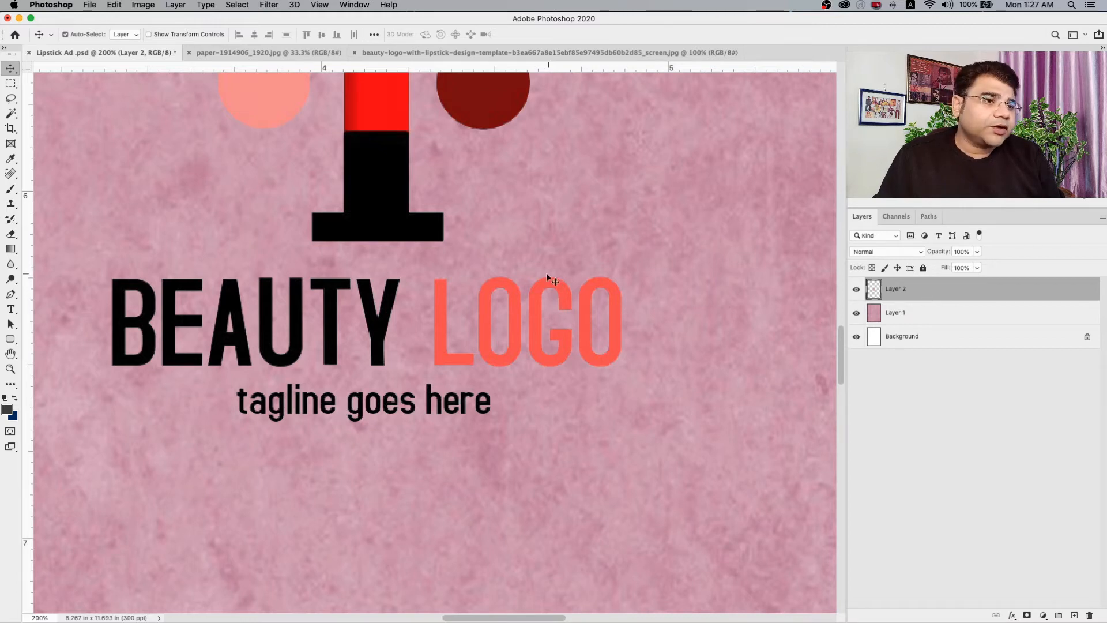
right_click(578, 323)
left_click(591, 321)
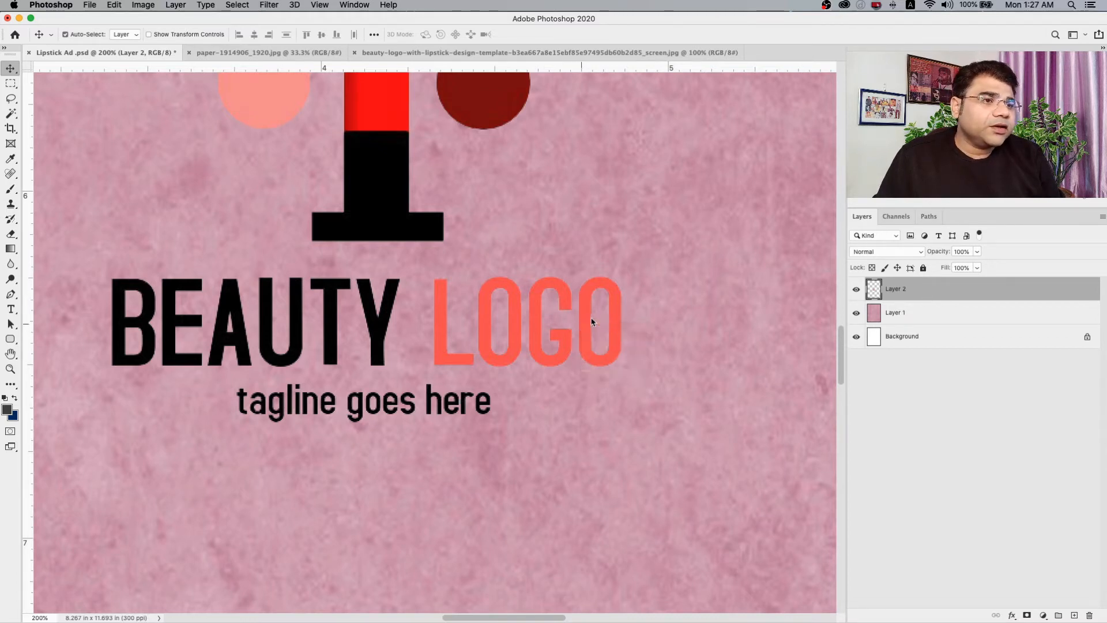
left_click_drag(588, 314, 648, 357)
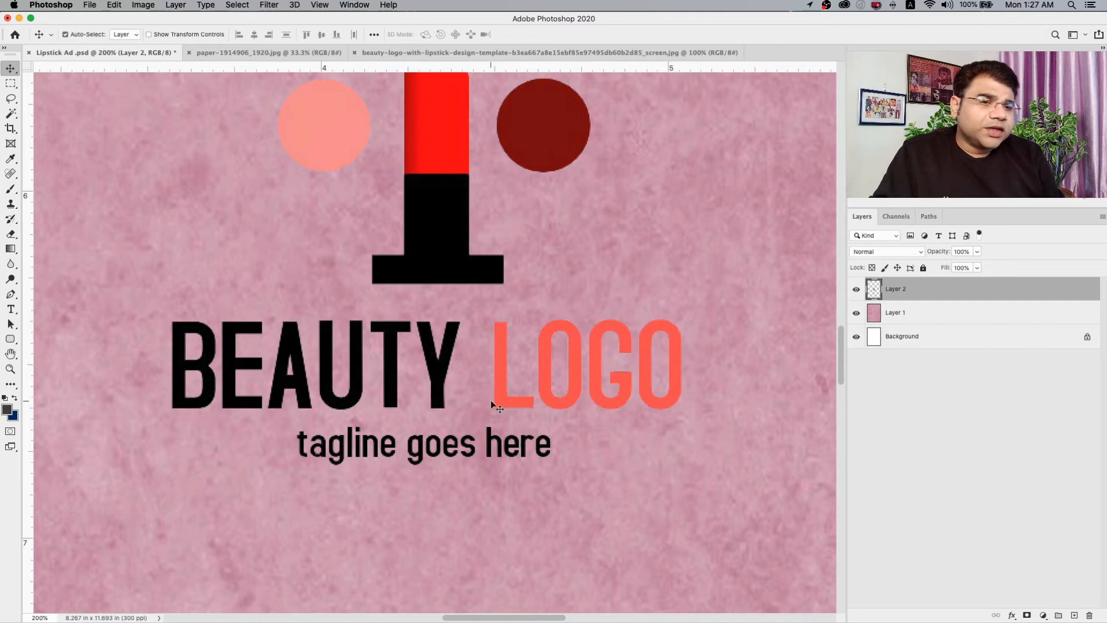
Move the logo into the page's upper-left corner and scale it down to about 1 inch wide.
left_click(10, 368)
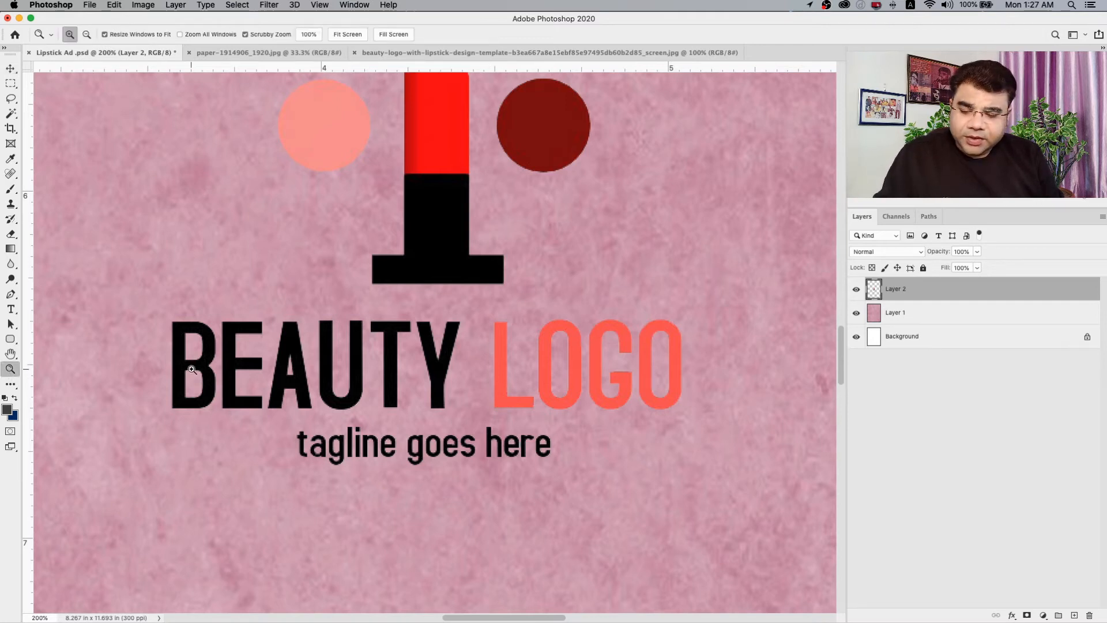
left_click(231, 368, "alt")
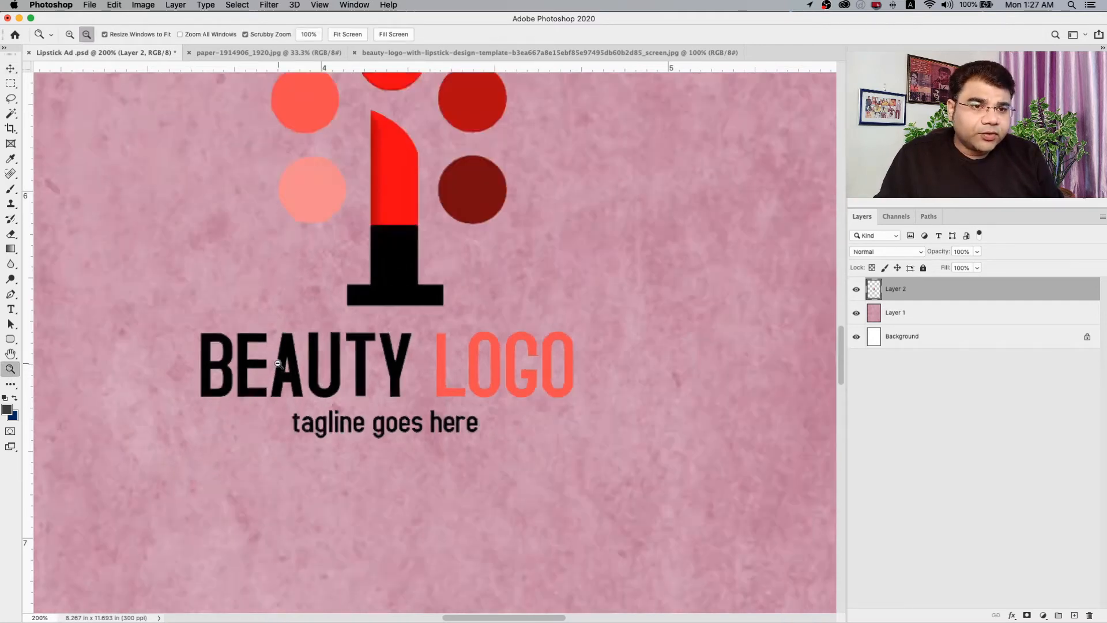
left_click(273, 363, "alt")
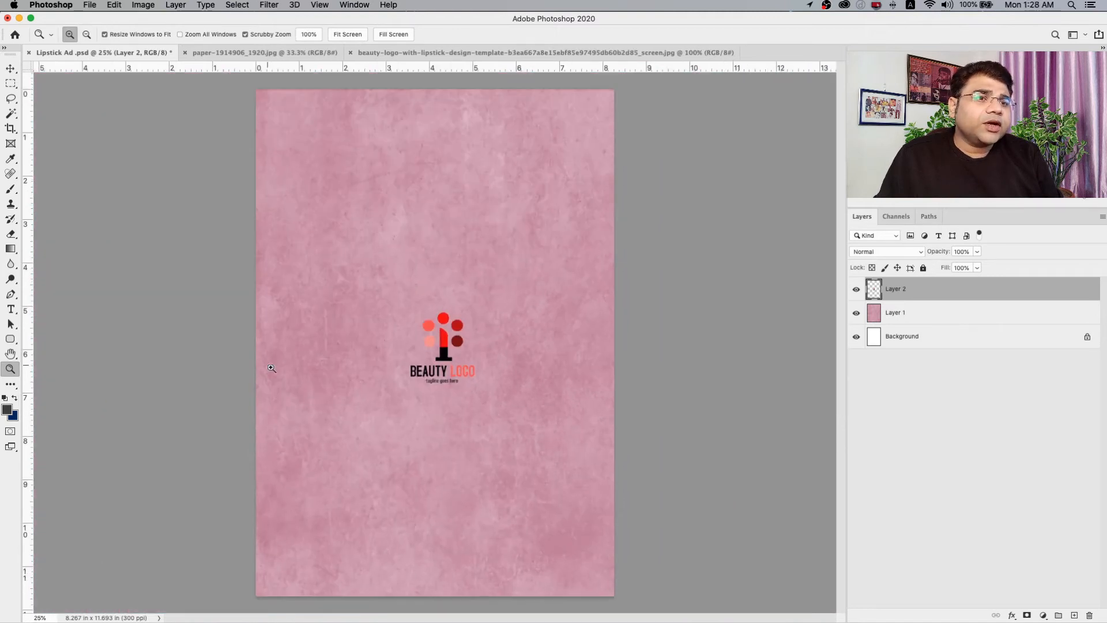
key("v")
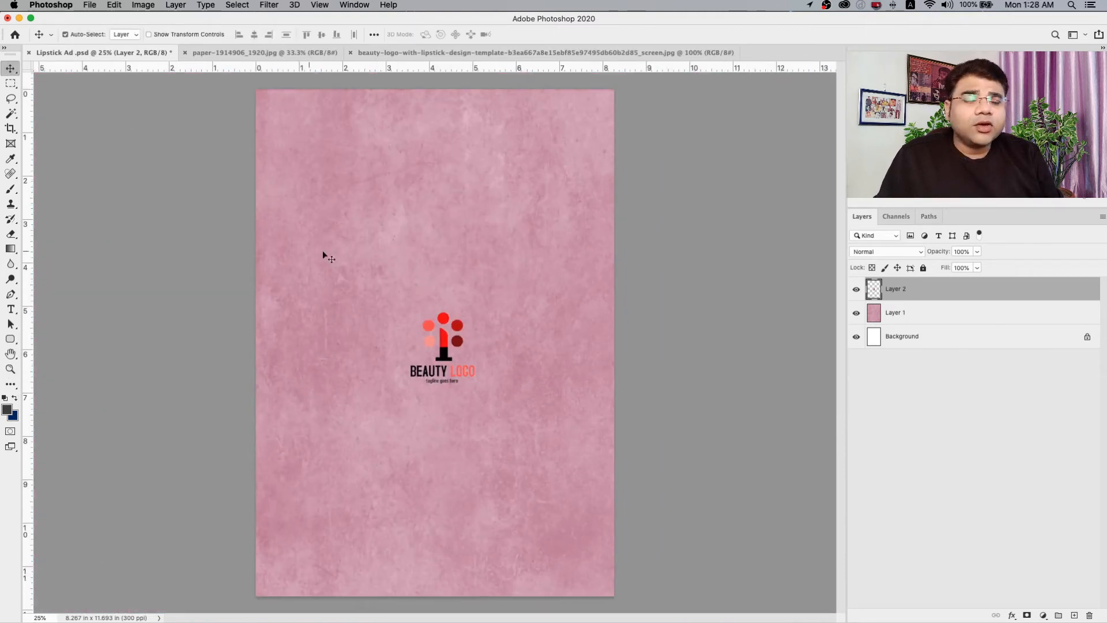
left_click_drag(439, 379, 293, 158)
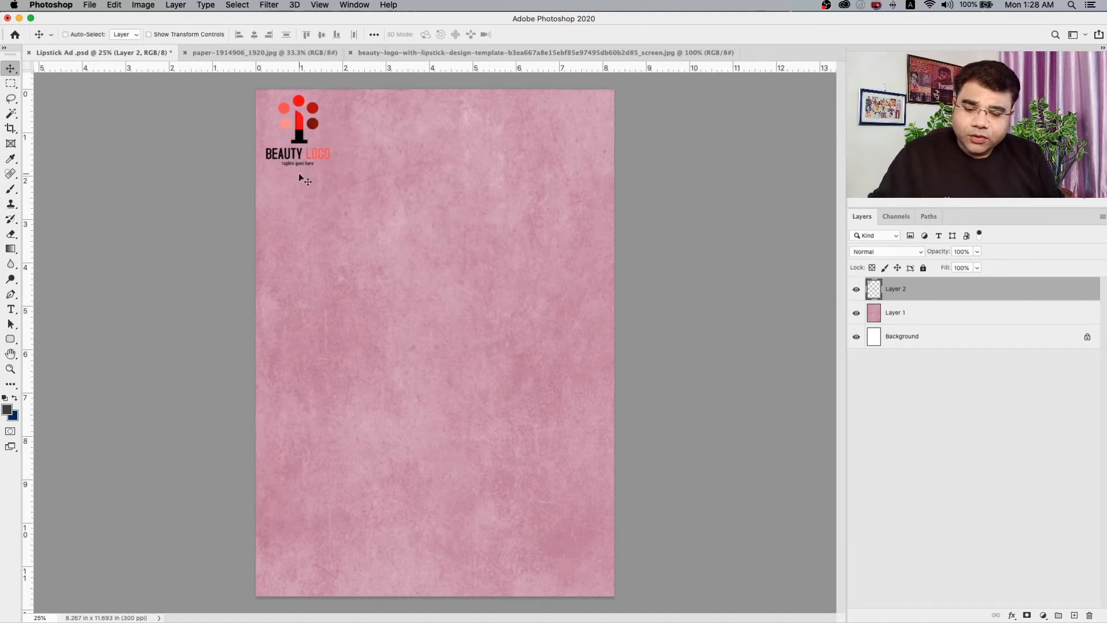
key("super+t")
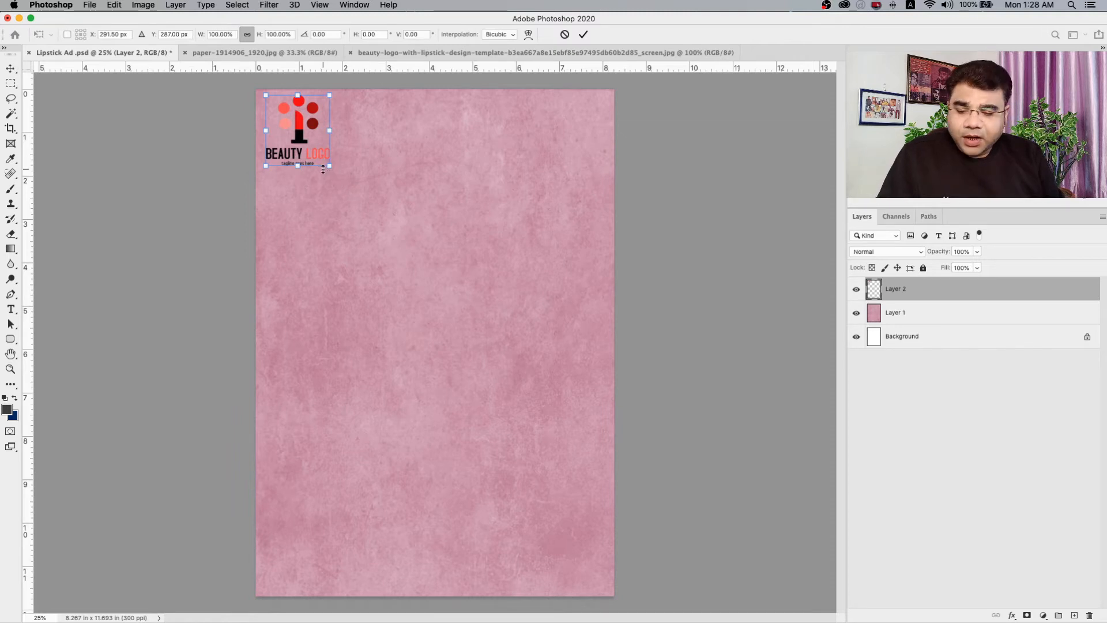
left_click_drag(328, 166, 310, 144)
key("Return")
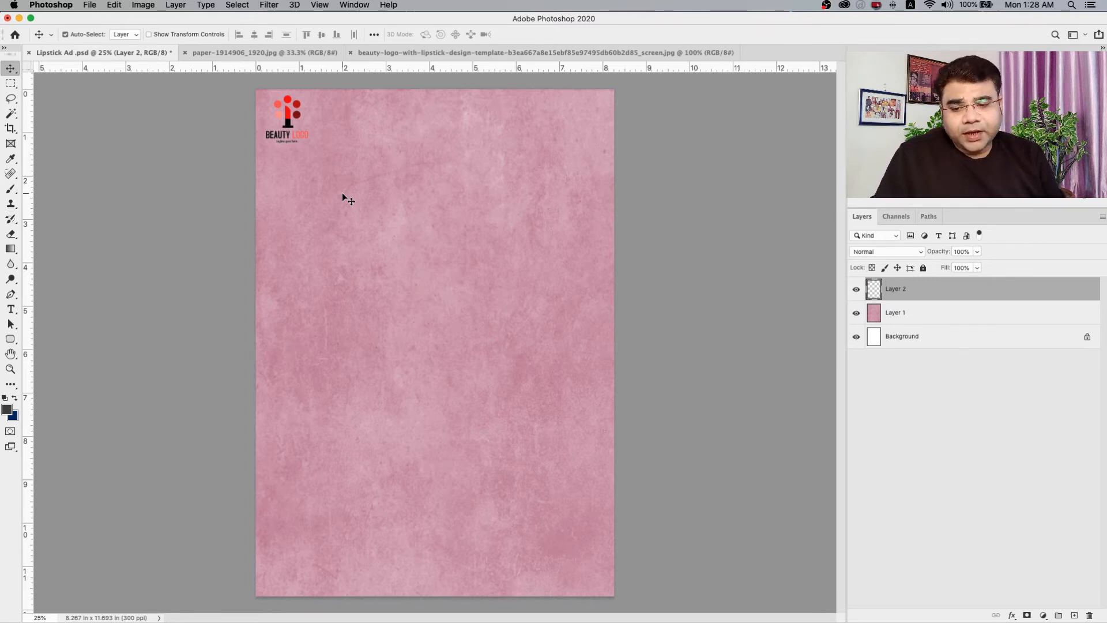
Open sunglass-4759505_1280.png and copy its whole image into the Lipstick Ad document.
left_click(90, 4)
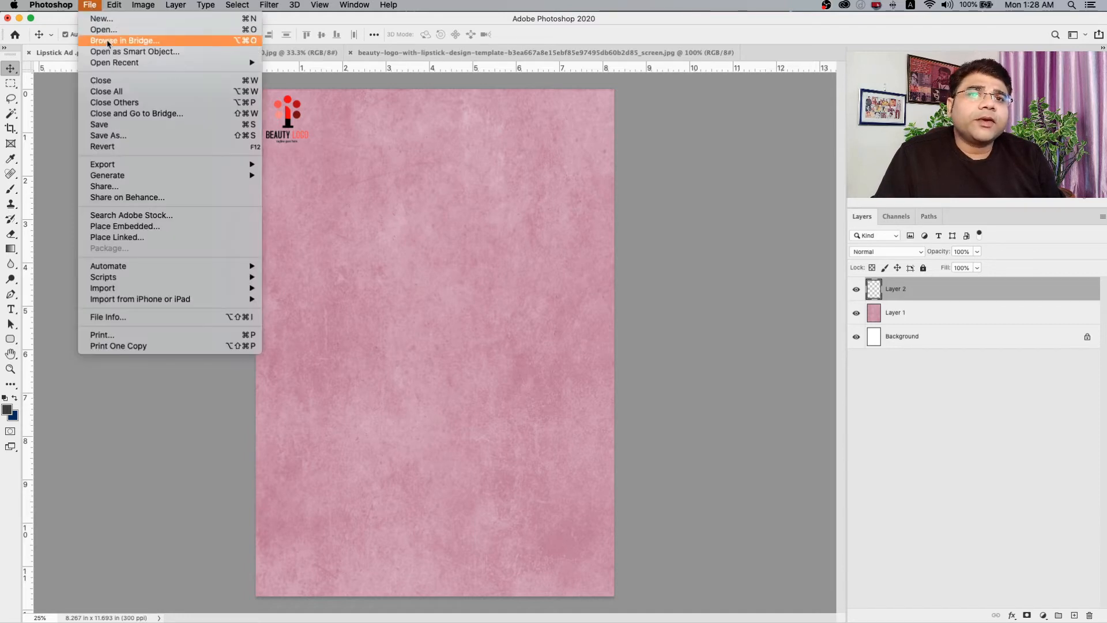
left_click(153, 34)
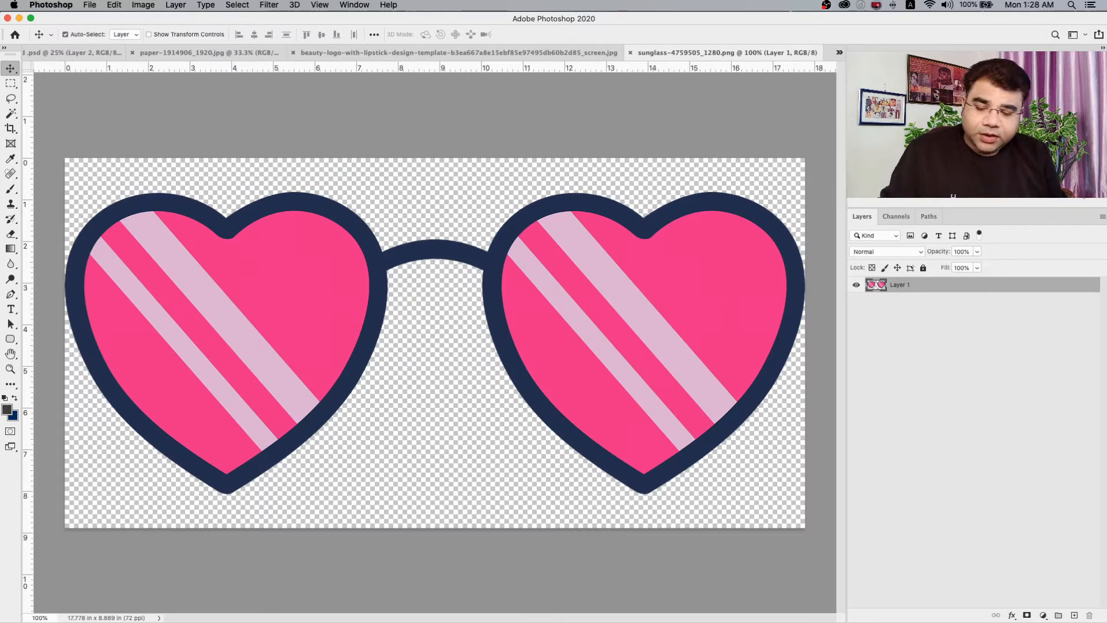
key("super+a")
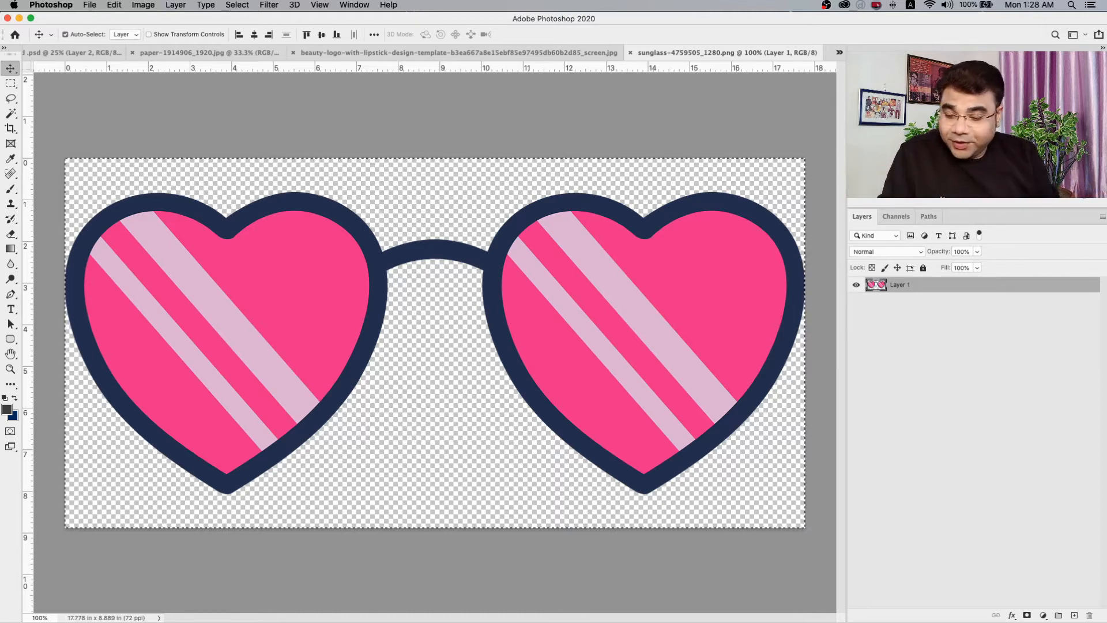
key("super+c")
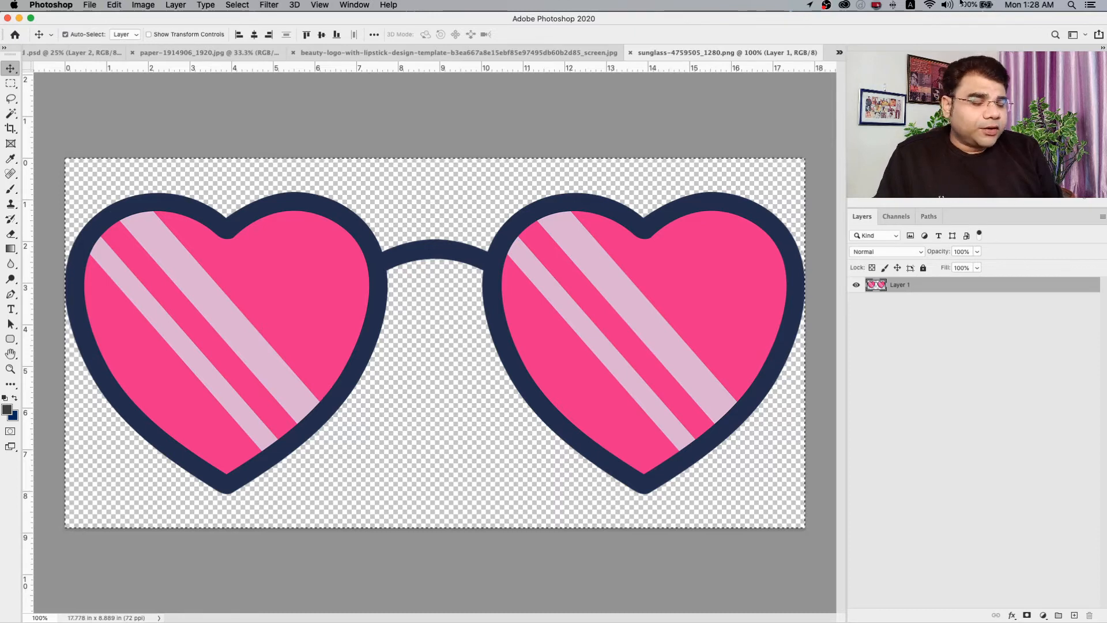
left_click(69, 53)
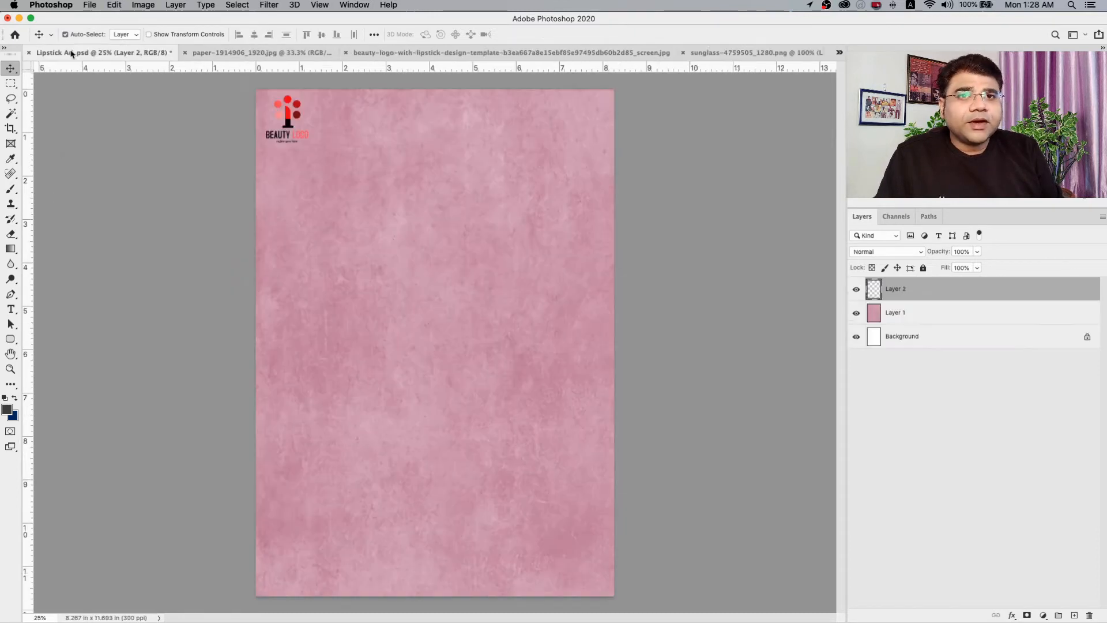
key("super+v")
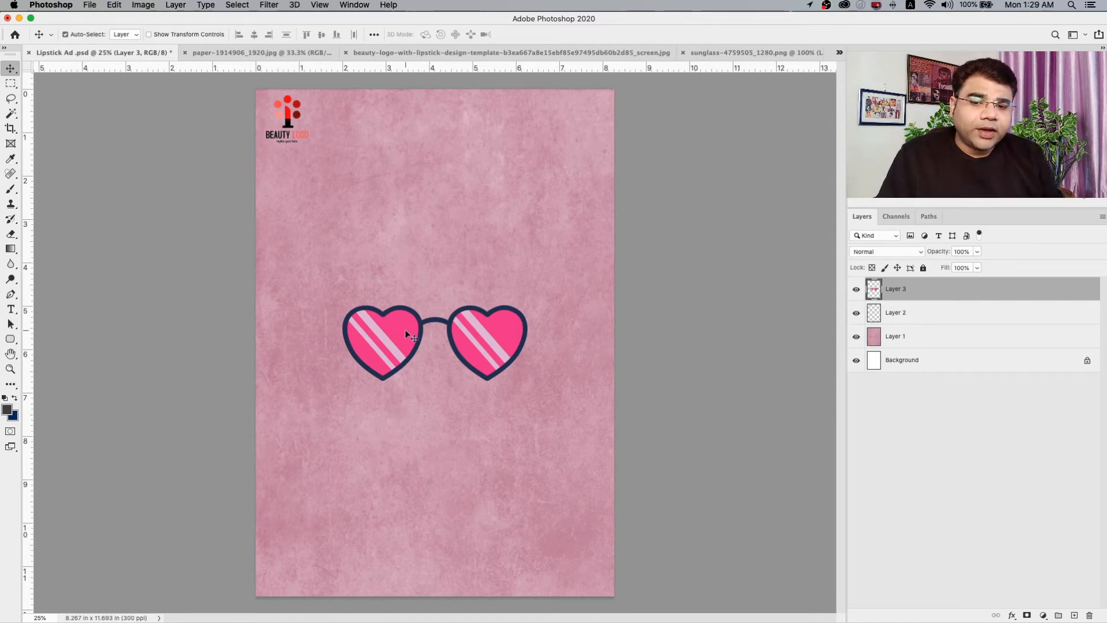
Enlarge the sunglasses and tilt them counter-clockwise, placing them across the upper part of the page below the logo, about 6.5 inches wide.
left_click_drag(406, 332, 340, 263)
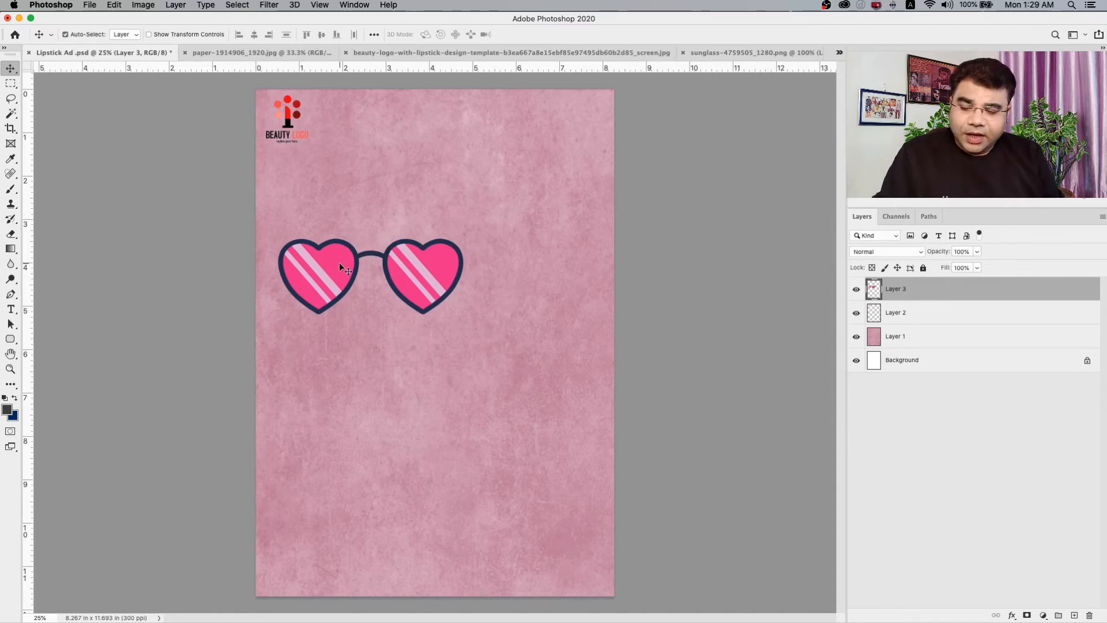
key("super+t")
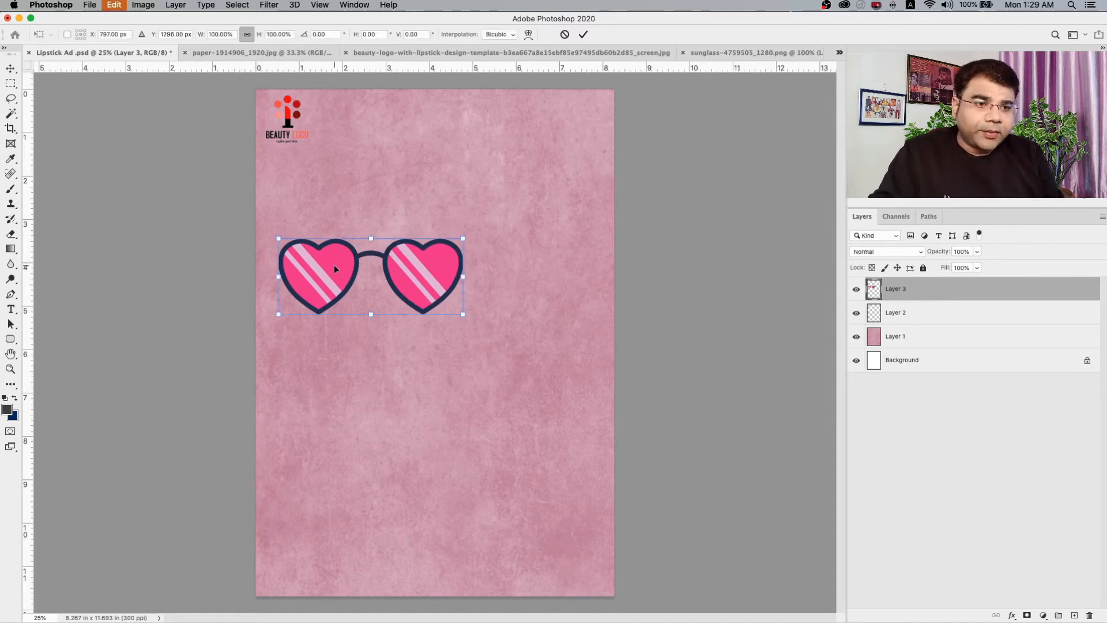
left_click_drag(458, 328, 509, 317)
left_click_drag(453, 217, 544, 154)
left_click_drag(500, 235, 517, 218)
key("Return")
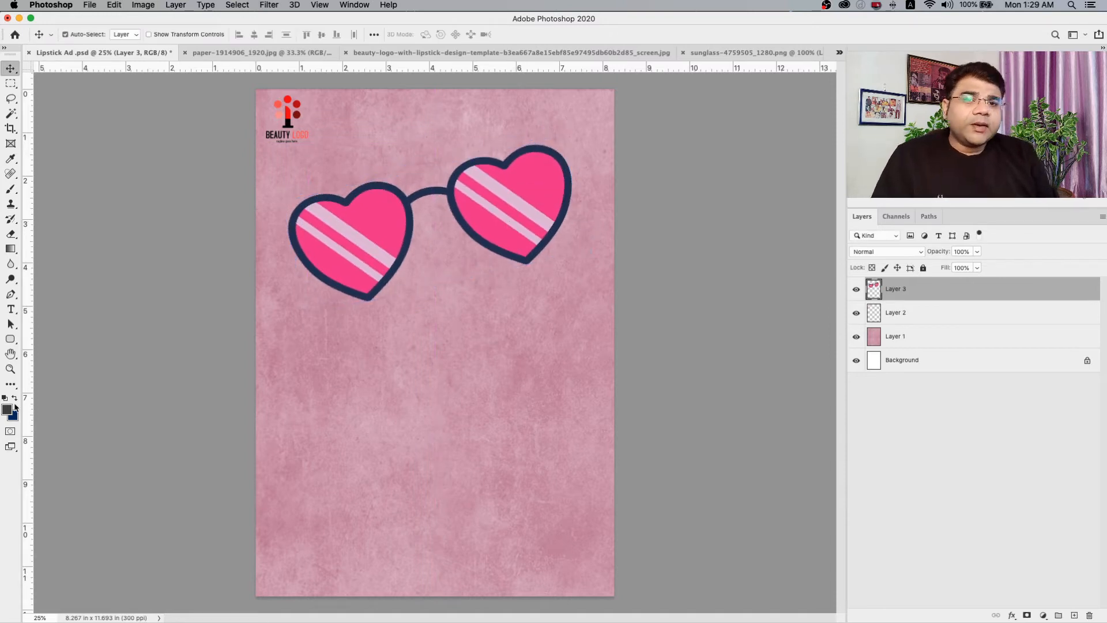
Select the large upper pink area of the sunglasses' left lens with the Magic Wand and delete it.
left_click(11, 368)
left_click(355, 283)
left_click(356, 282)
left_click(356, 285)
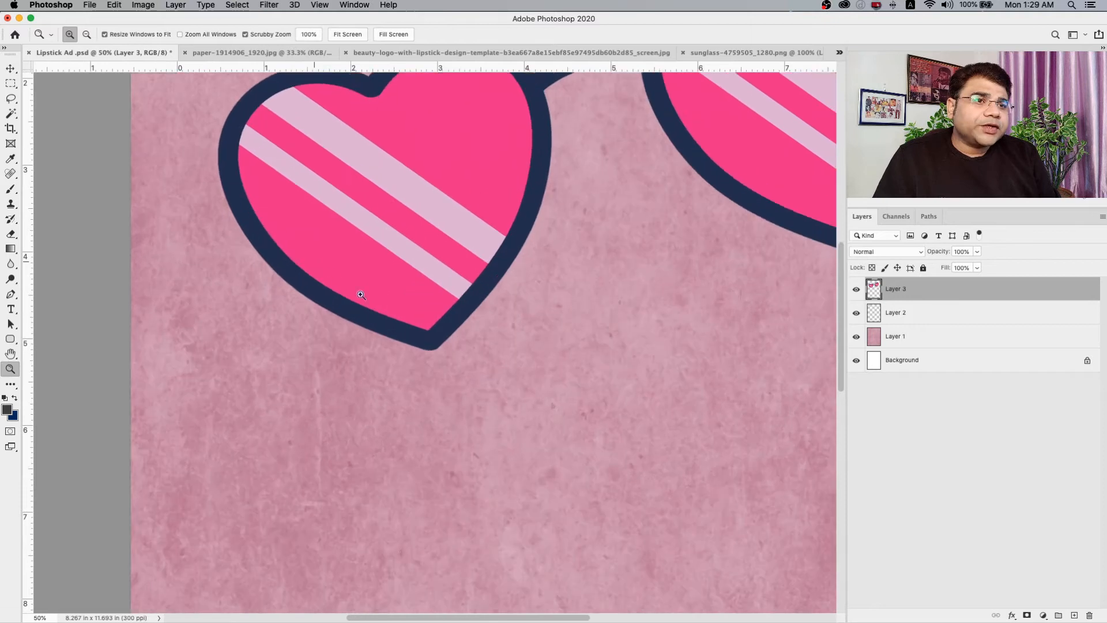
scroll(400, 341, "up", 8)
scroll(400, 342, "down", 1)
scroll(399, 341, "down", 5)
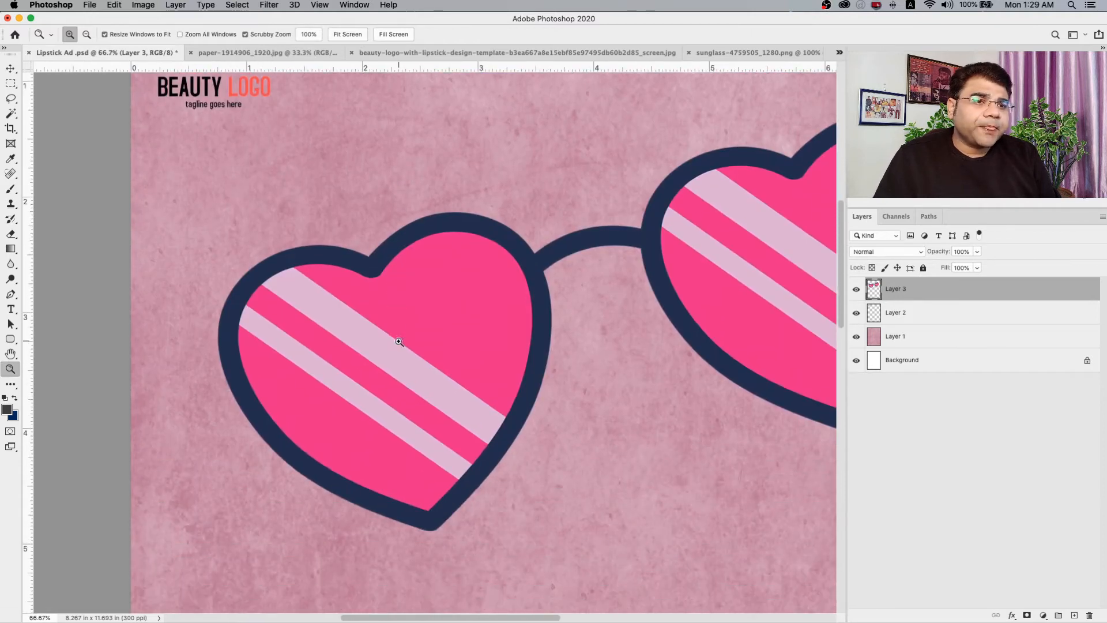
left_click(11, 113)
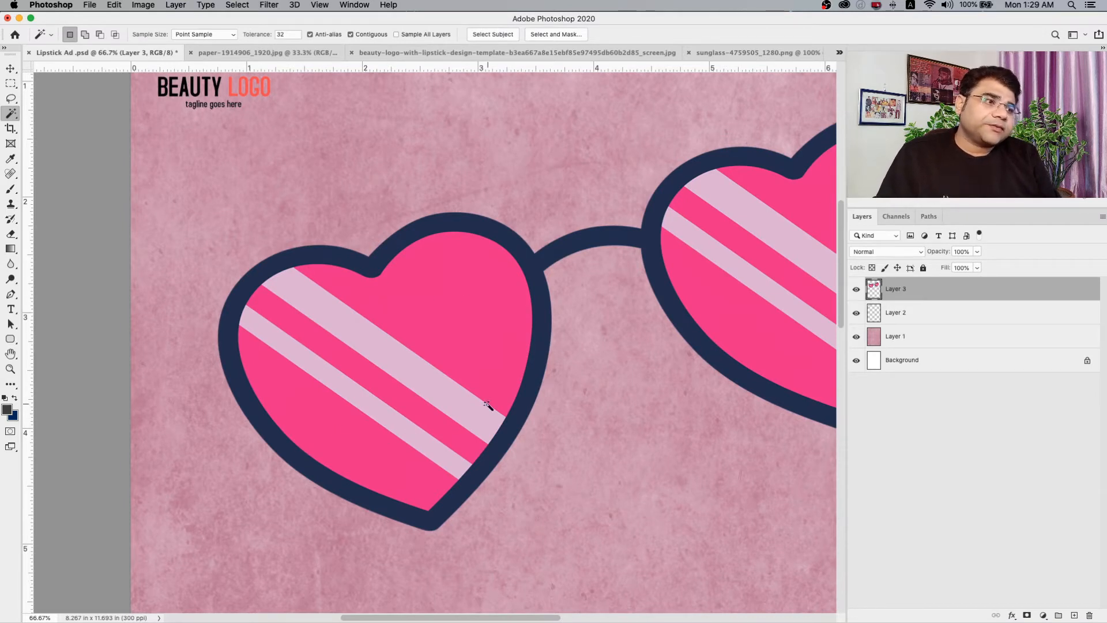
left_click(466, 343)
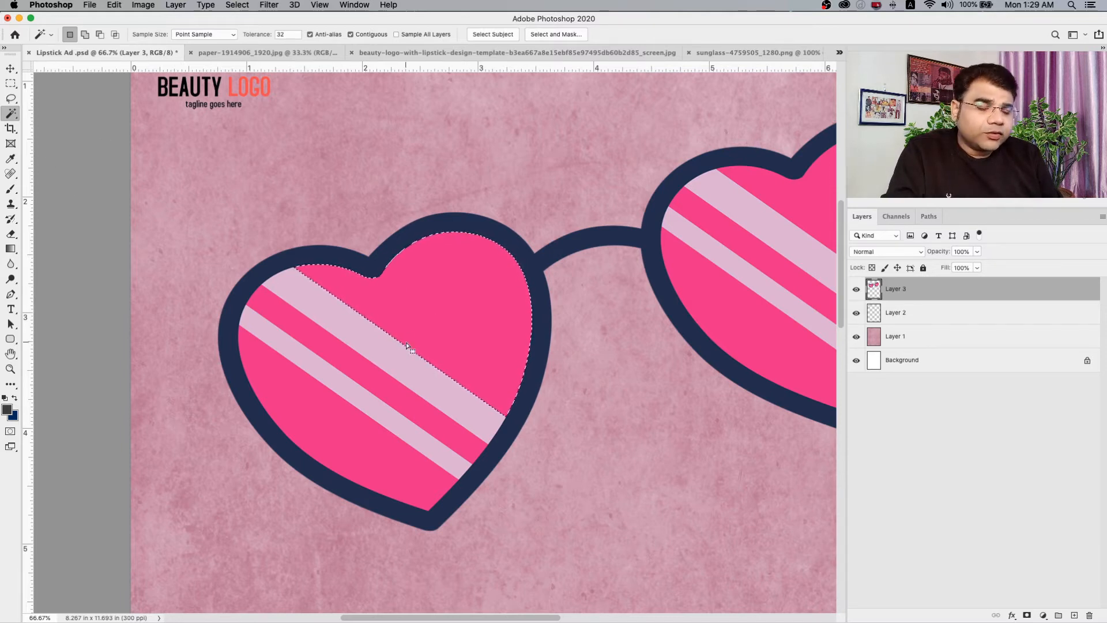
key("Delete")
Delete the two light stripes and the remaining pink areas from the left lens, leaving only its dark frame.
left_click(380, 358)
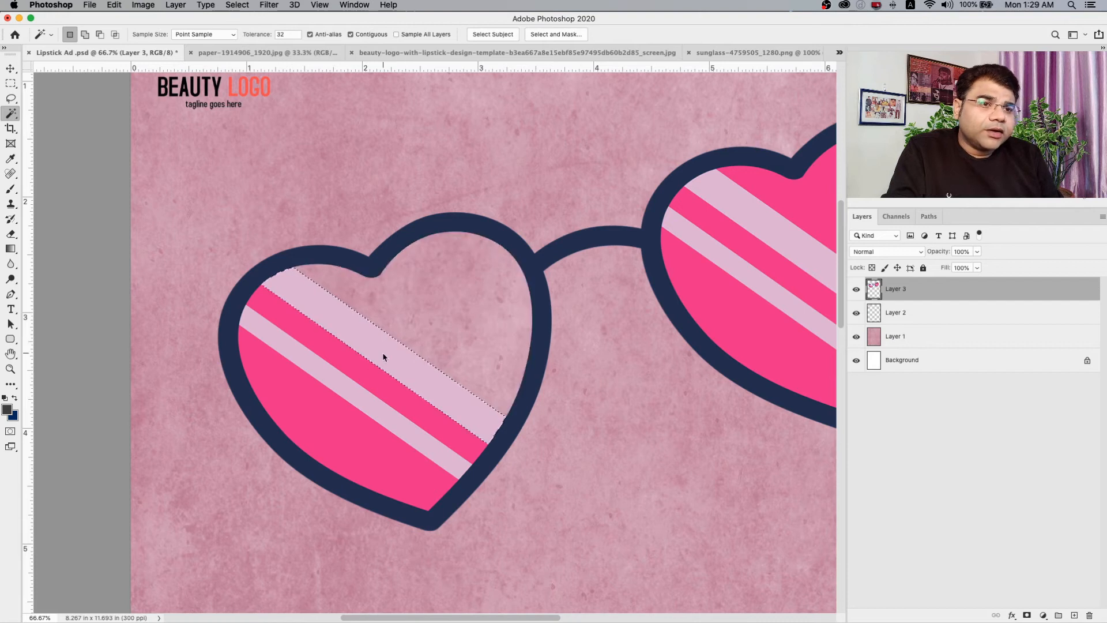
key("Delete")
left_click(370, 372)
key("Delete")
left_click(358, 387)
key("Delete")
left_click(346, 413)
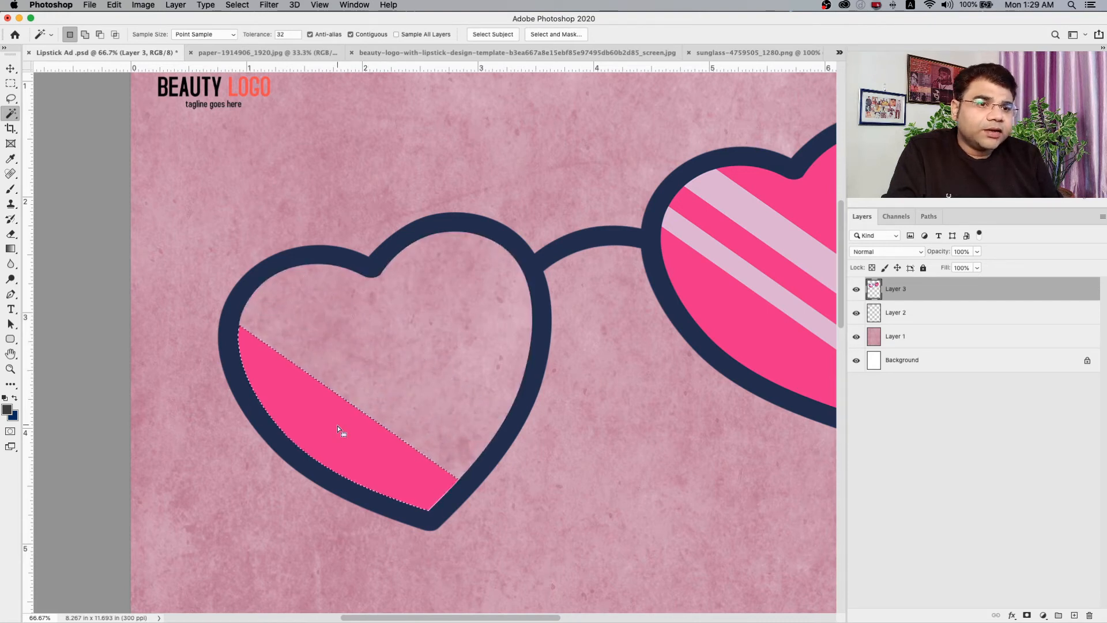
key("Delete")
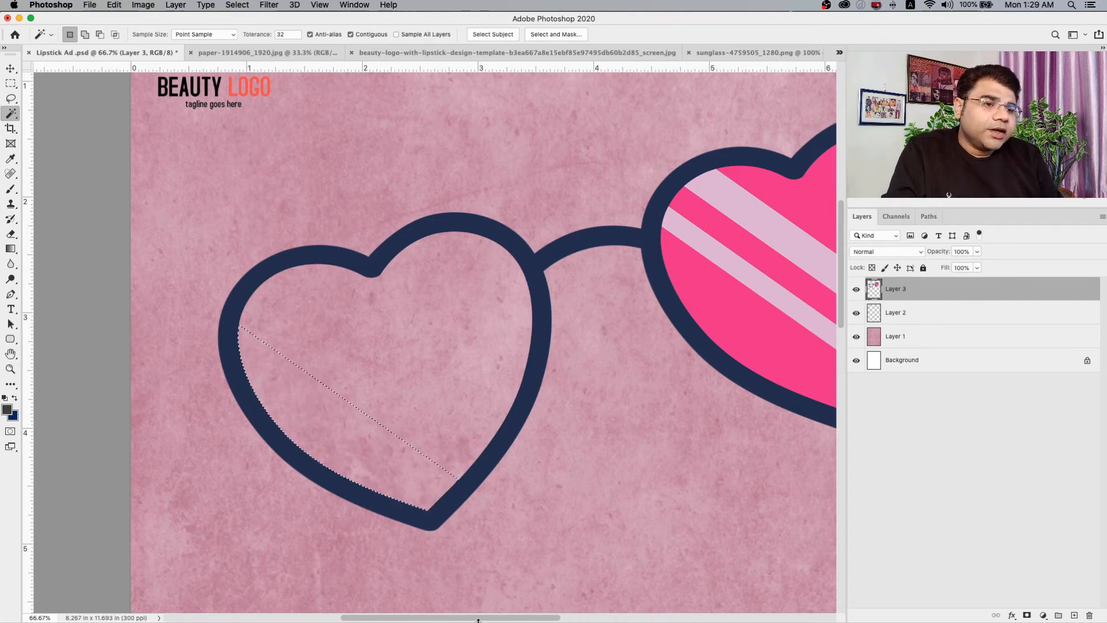
Delete all pink areas and light stripes from the right lens with the Magic Wand, leaving only its dark frame.
left_click_drag(503, 618, 573, 620)
left_click(483, 319)
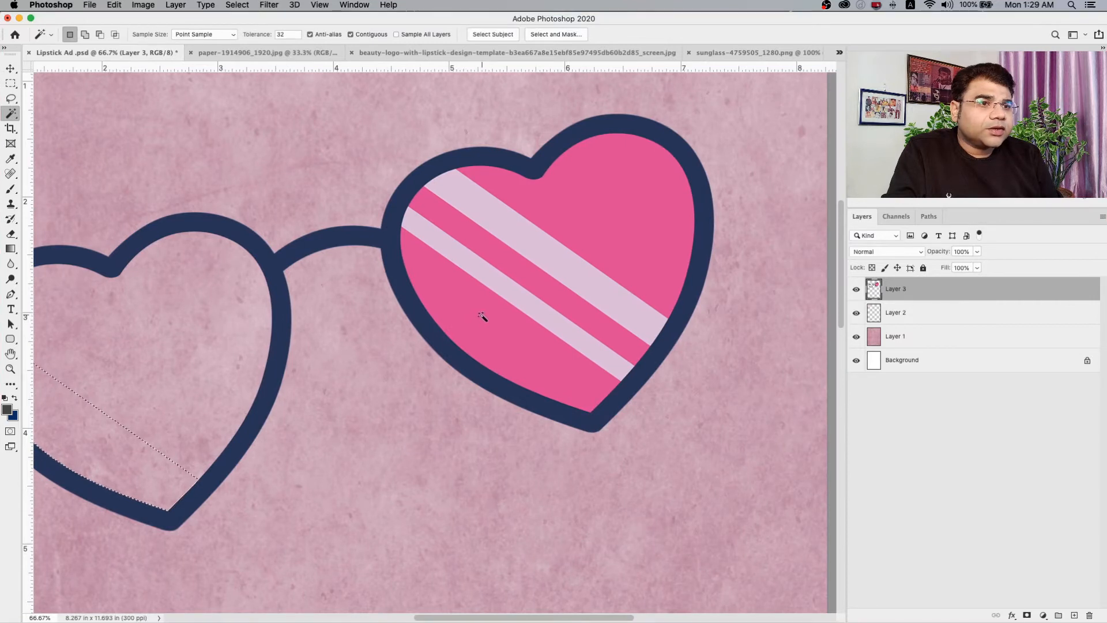
key("Delete")
left_click(513, 288)
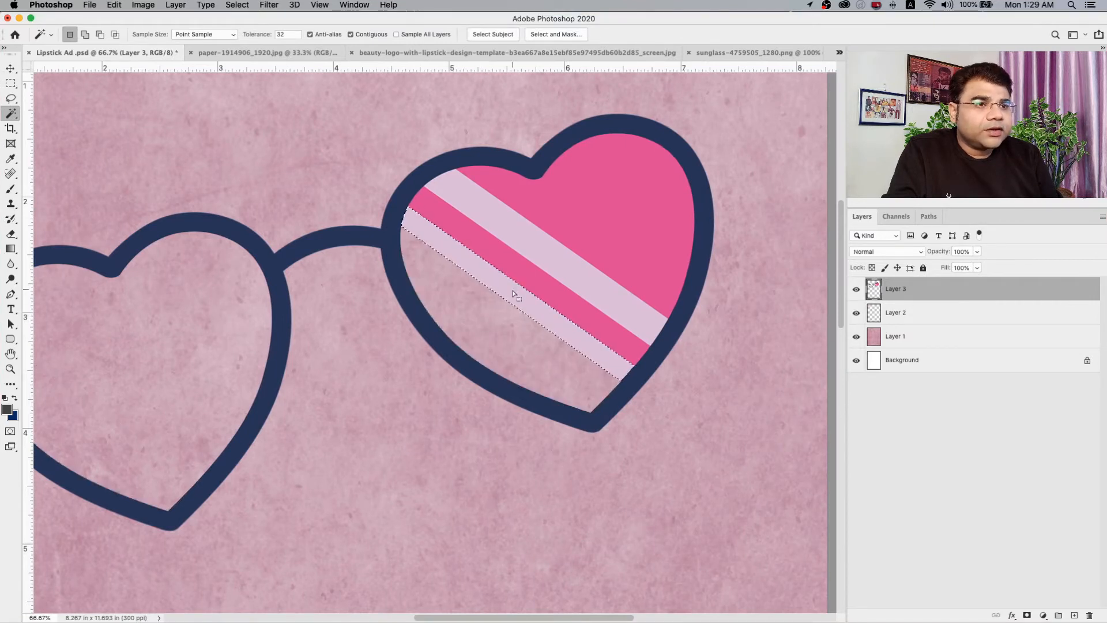
key("Delete")
left_click(531, 280)
key("Delete")
left_click(557, 265)
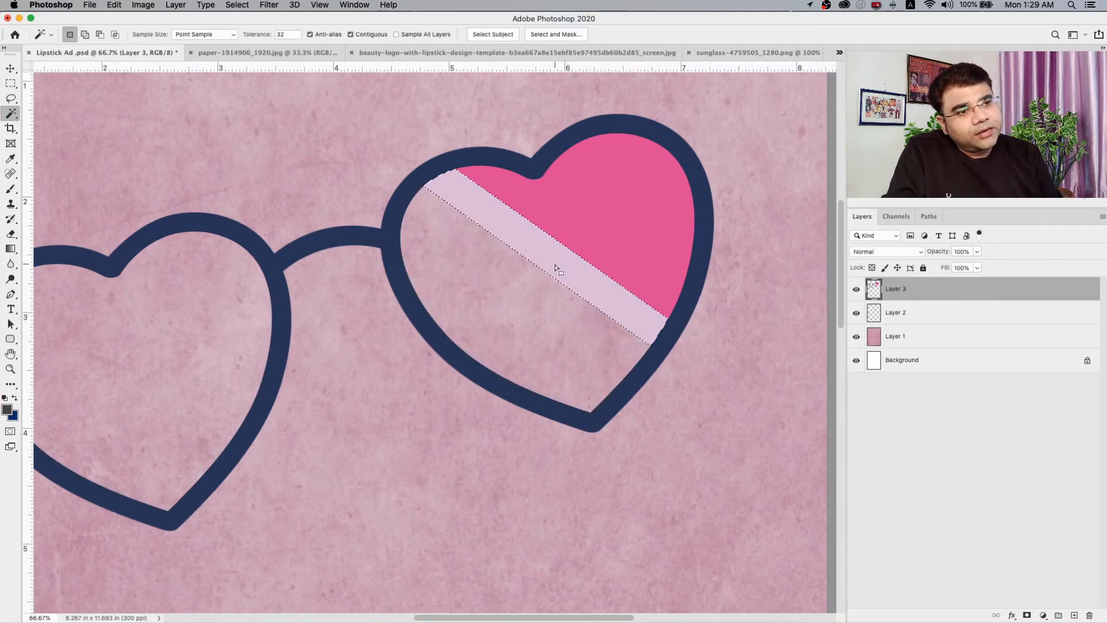
key("Delete")
left_click(625, 250)
key("Delete")
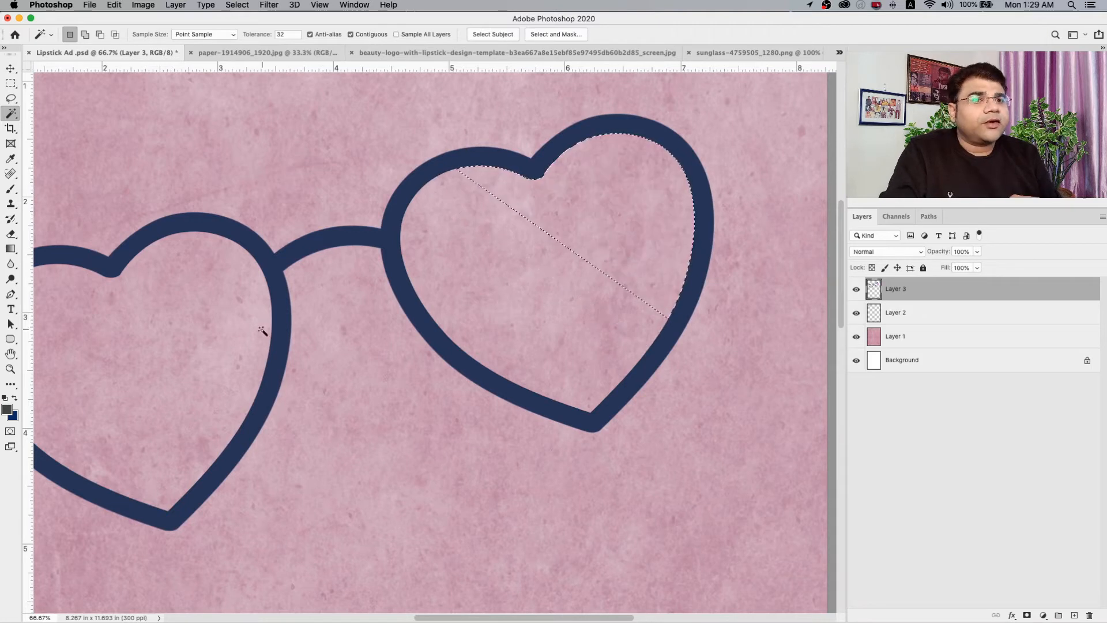
Clear the selection left inside the right lens and bring the whole page into view.
left_click(11, 84)
left_click_drag(179, 122, 186, 123)
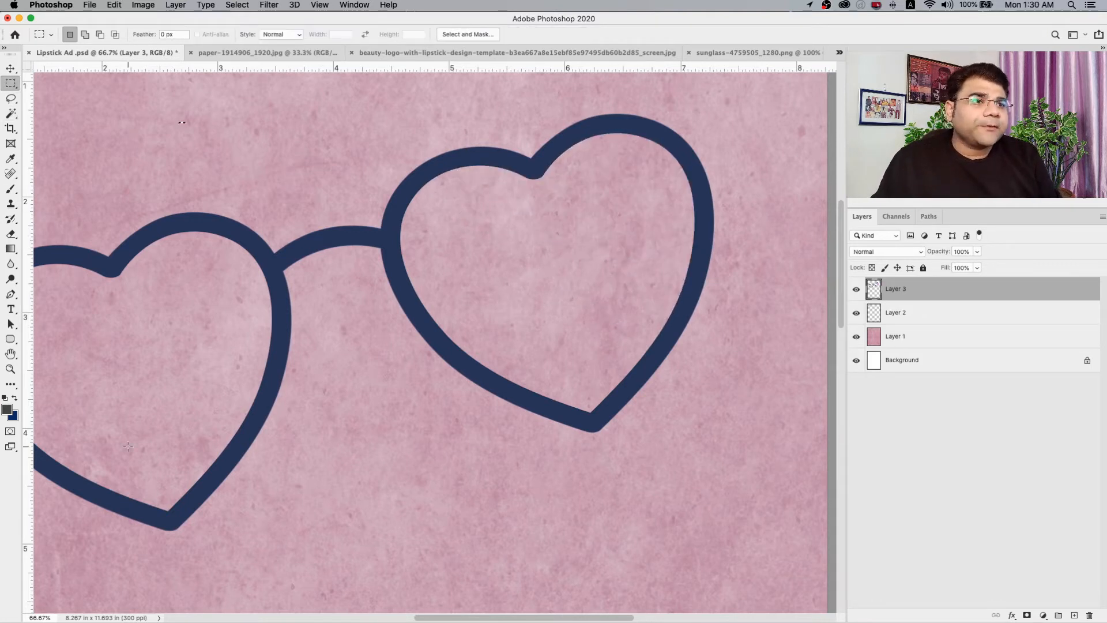
left_click(11, 369)
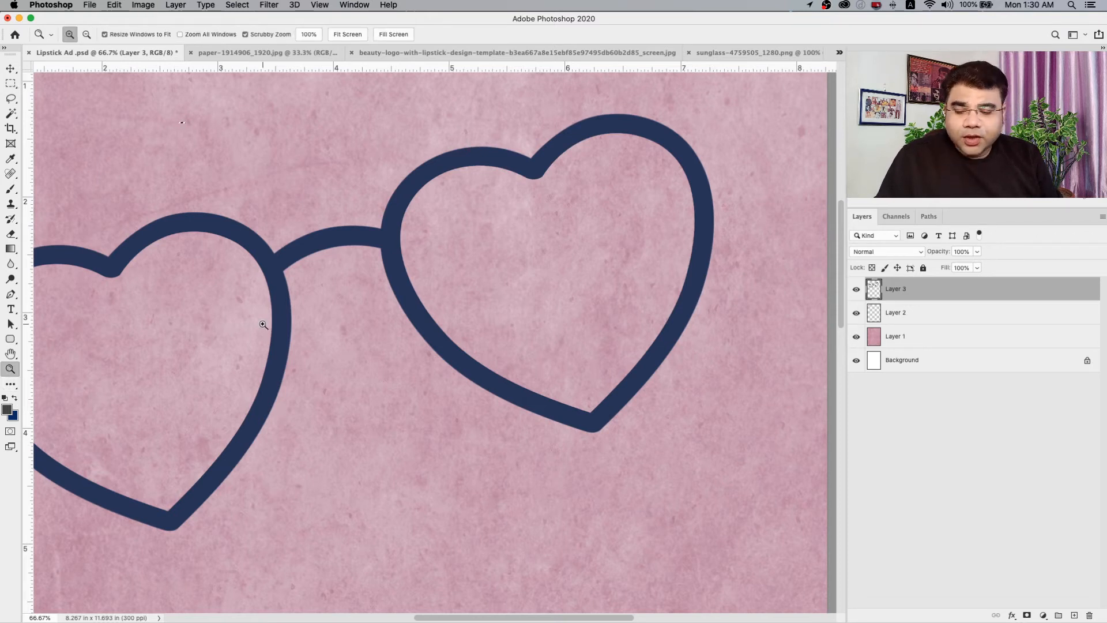
key("alt")
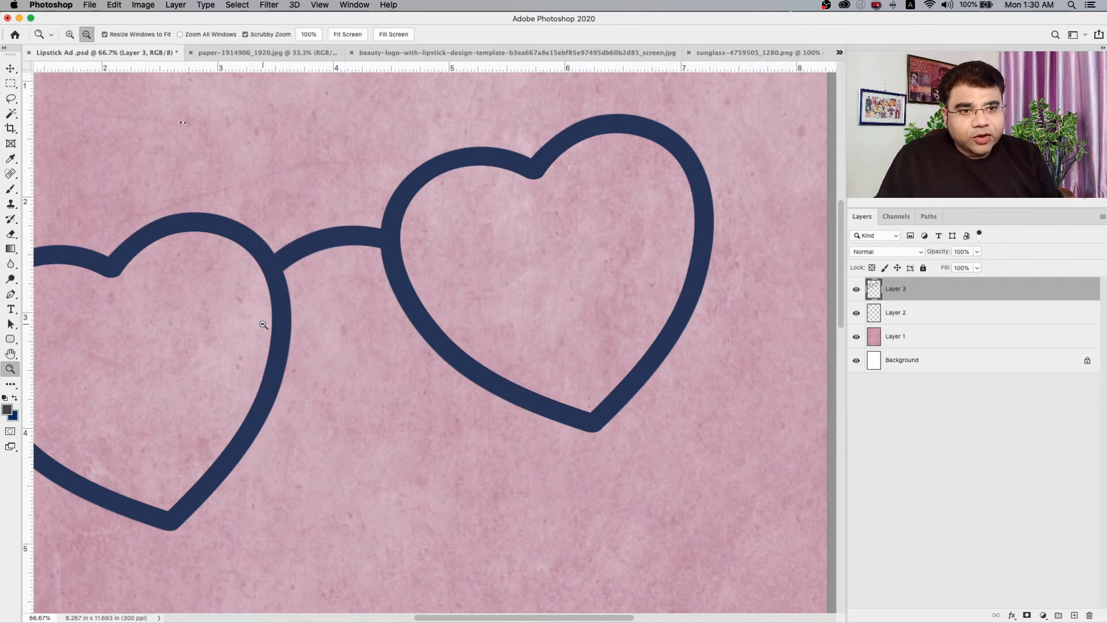
left_click(263, 324, "alt")
left_click(263, 325, "alt")
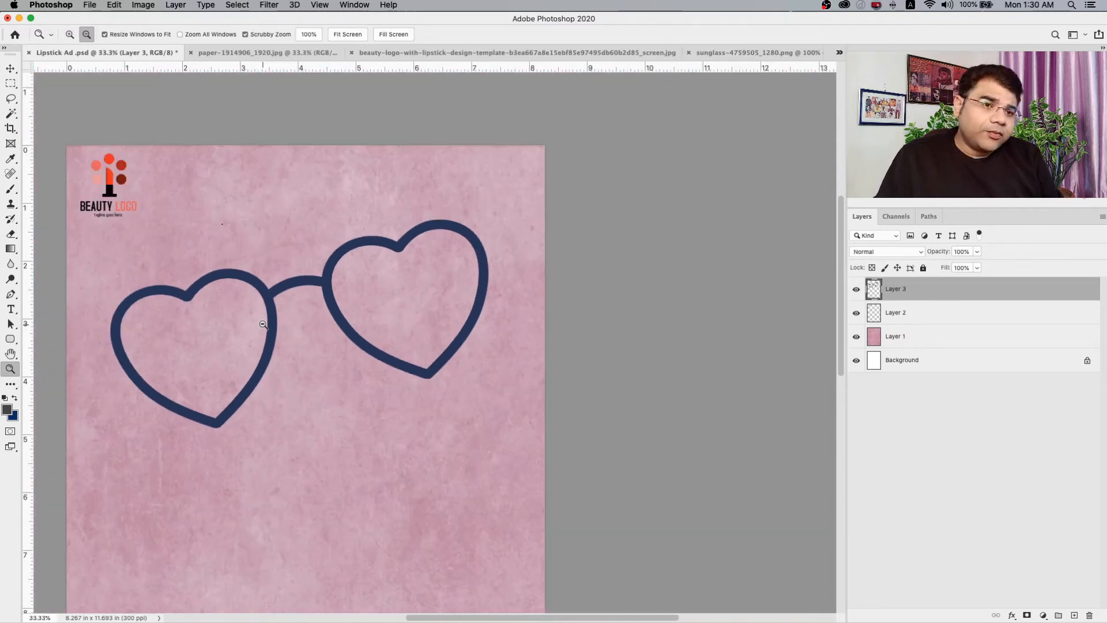
left_click(264, 324, "alt")
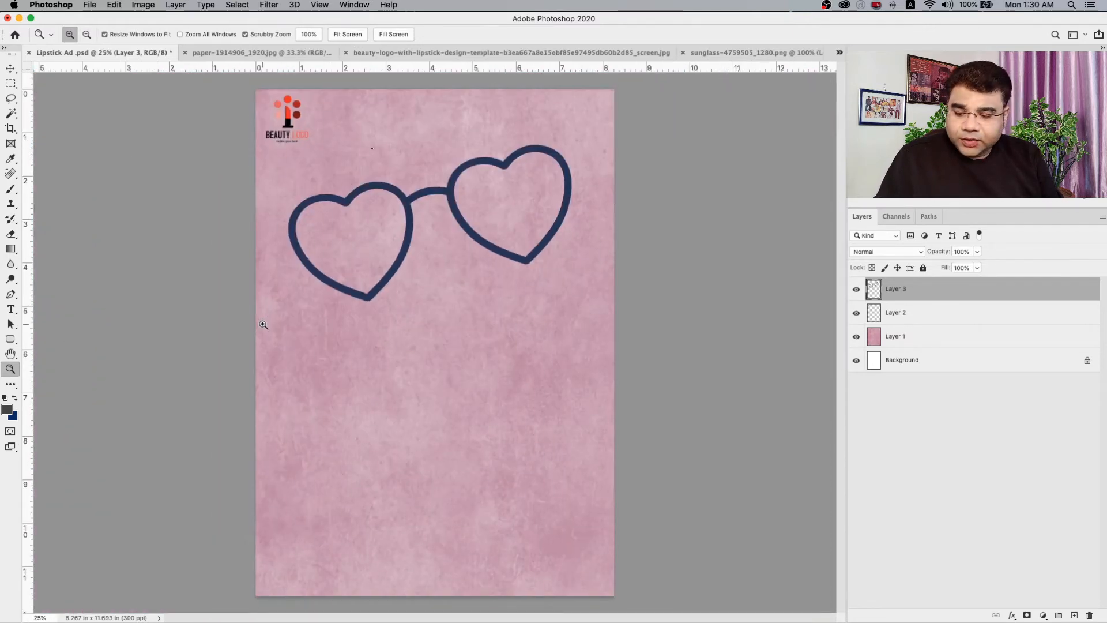
left_click(372, 245)
left_click(372, 246, "alt")
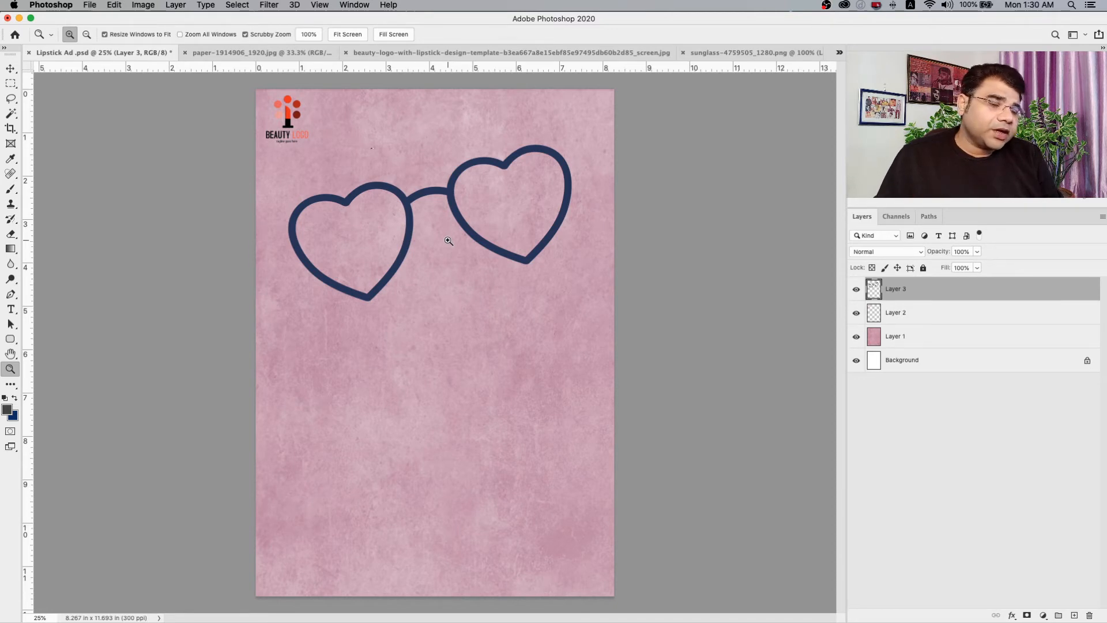
Open the portrait photo beauty-2537562_1920.jpg and copy the entire image.
left_click(88, 5)
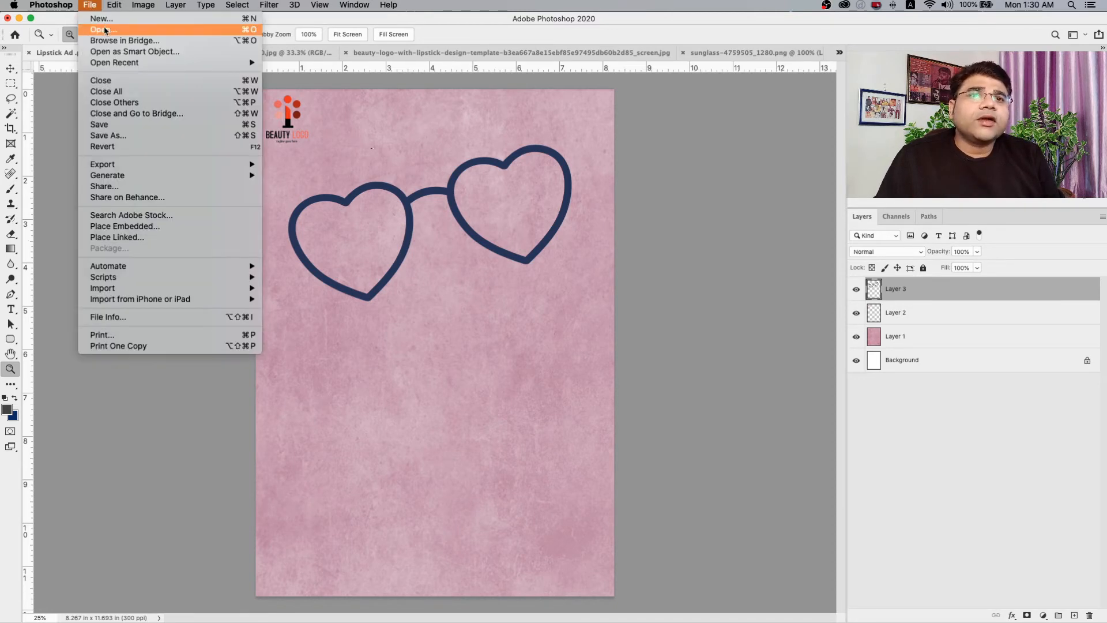
left_click(105, 30)
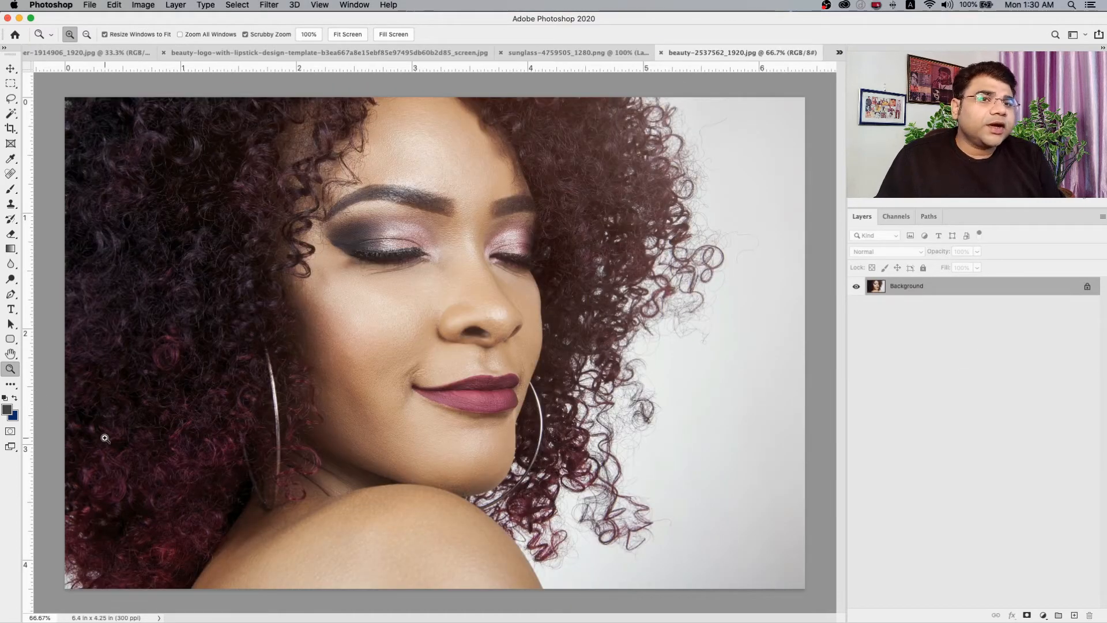
key("super+a")
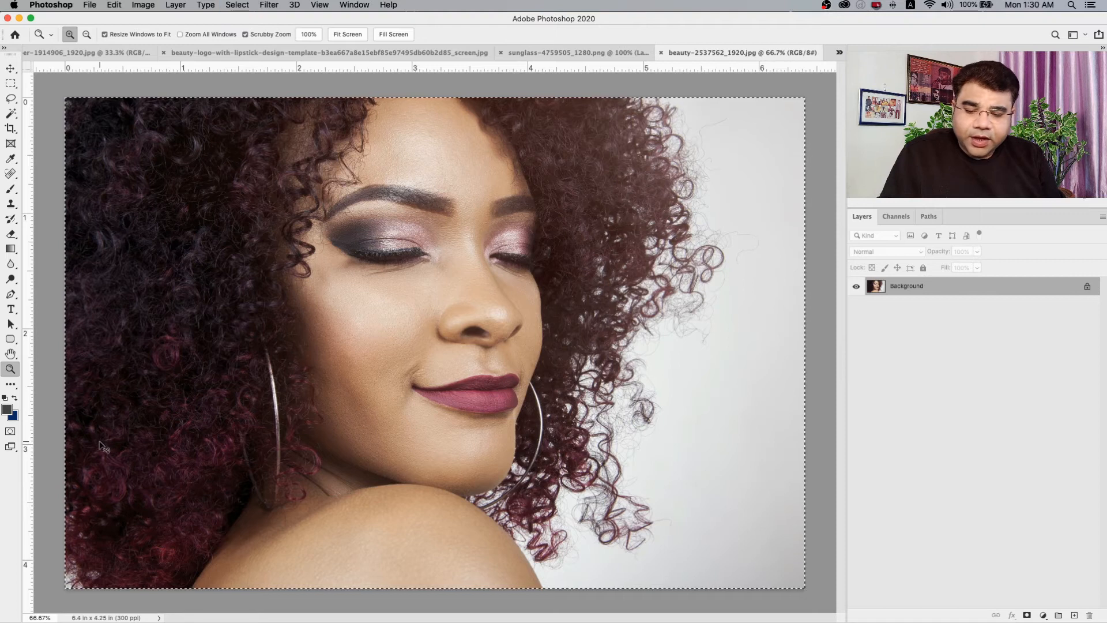
key("super+c")
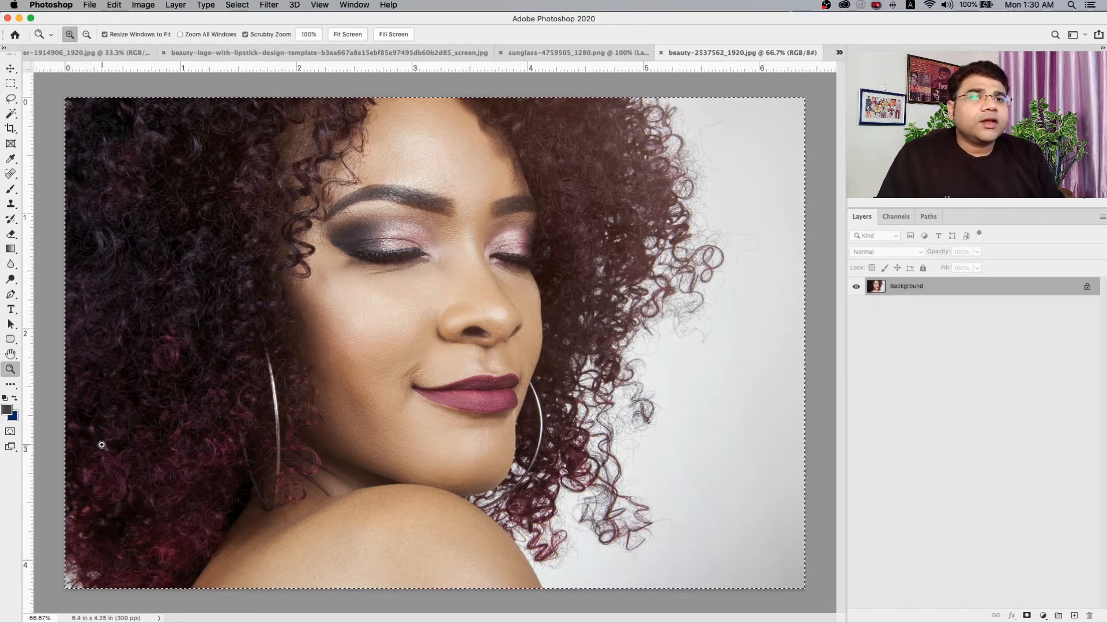
key("super+c")
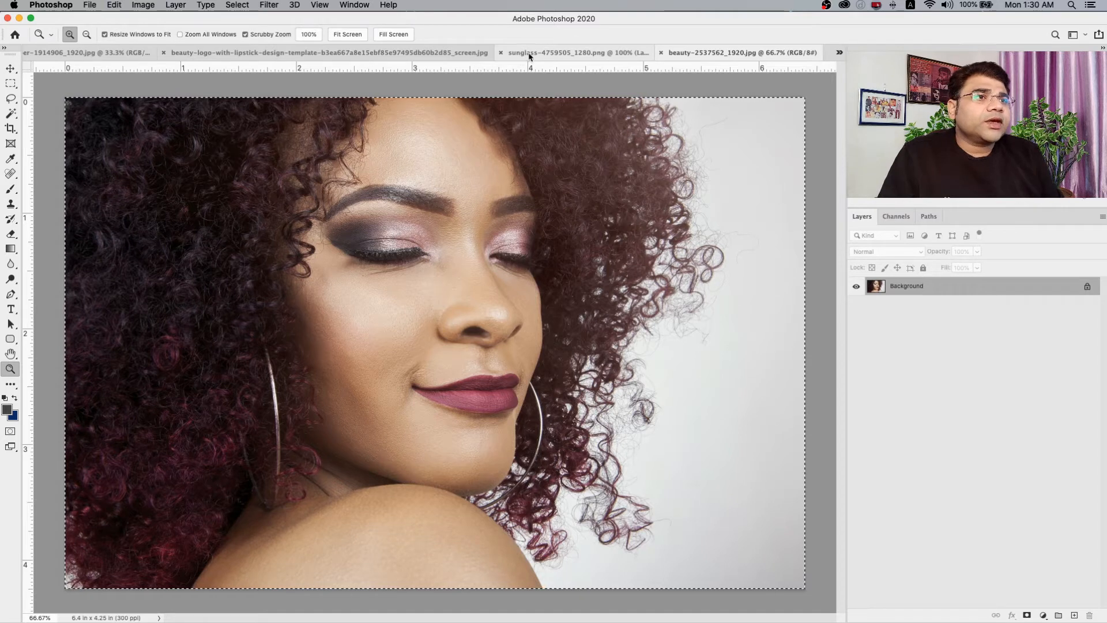
Close the sunglasses, beauty logo and paper texture source images, keeping the advertisement and the portrait photo open.
left_click(581, 56)
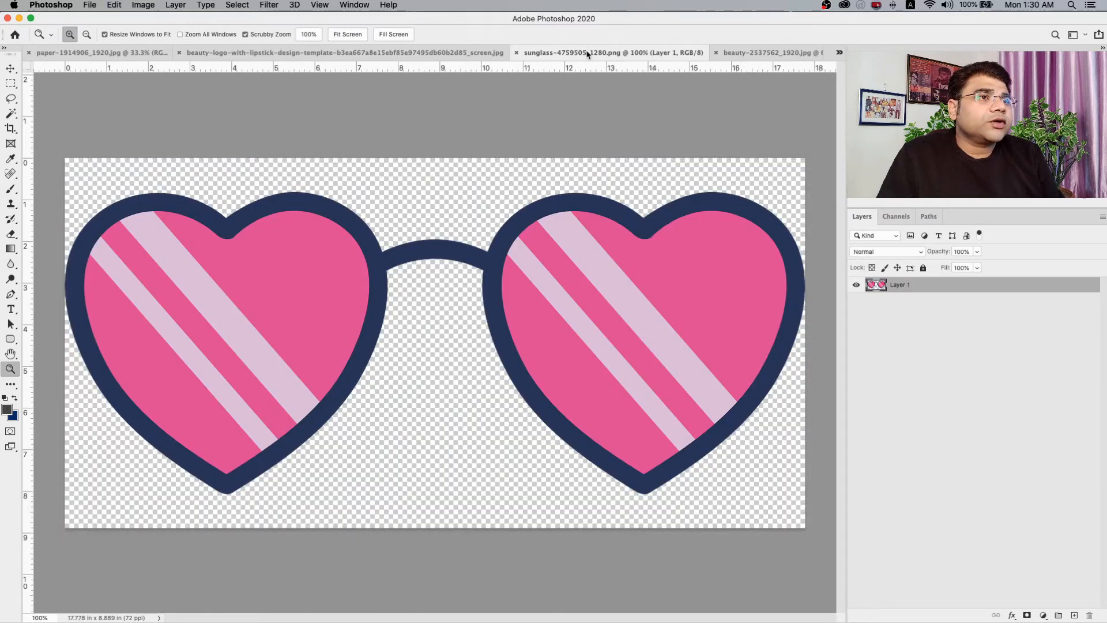
left_click(516, 53)
left_click(517, 53)
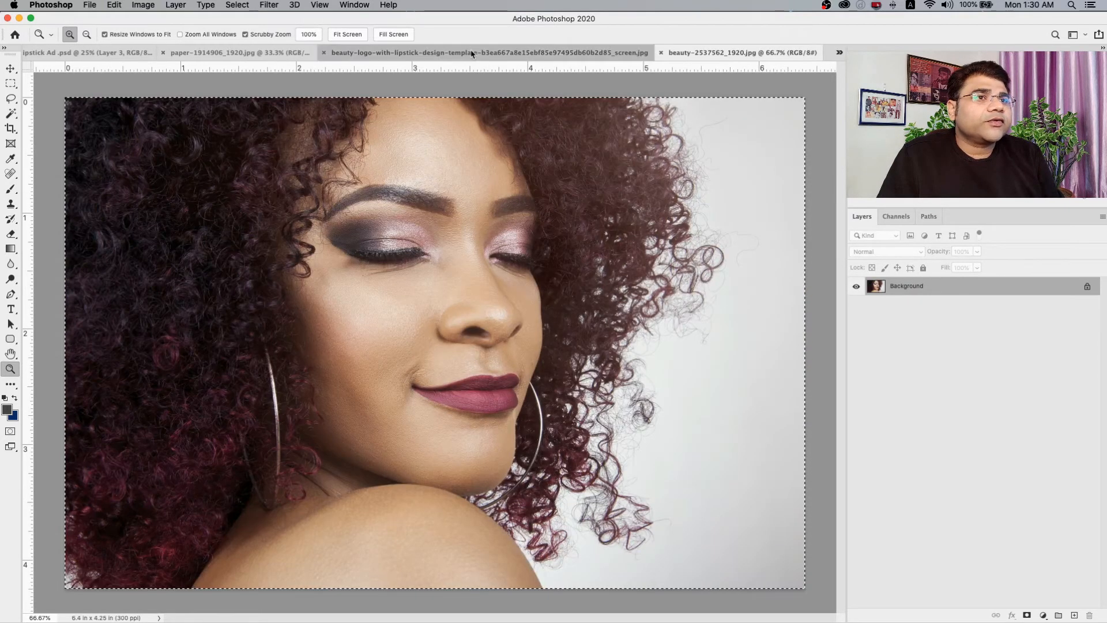
left_click(298, 53)
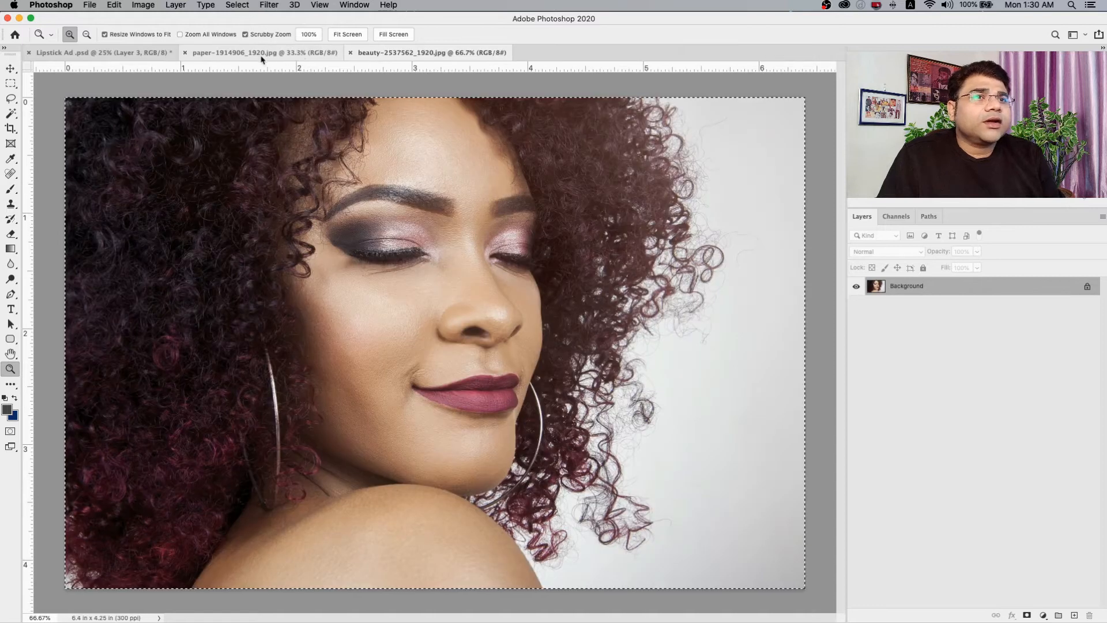
left_click(199, 56)
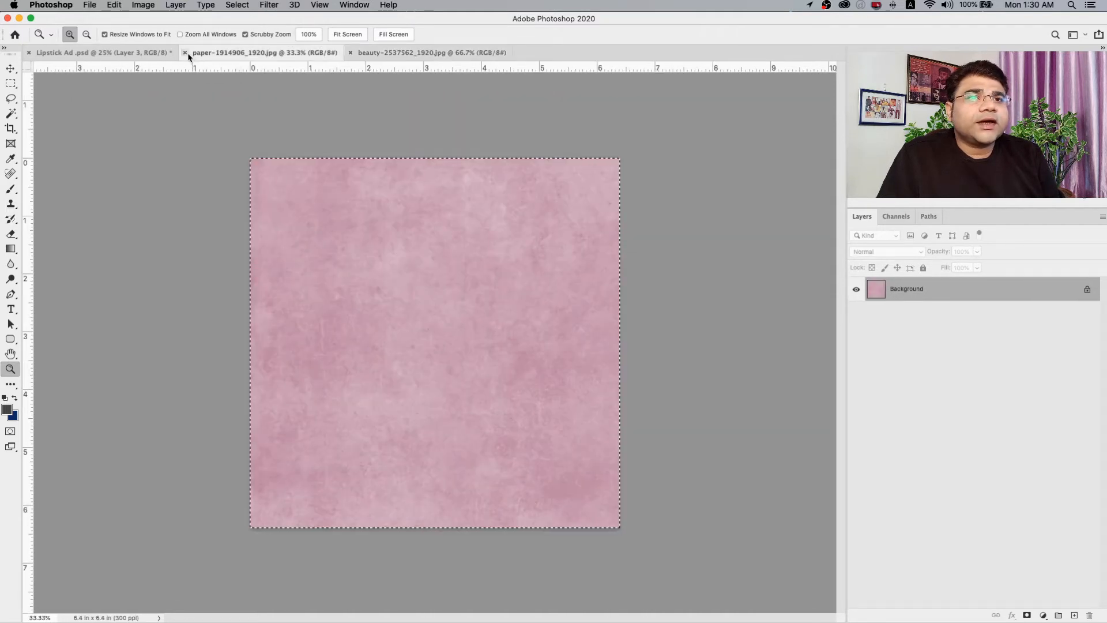
left_click(185, 52)
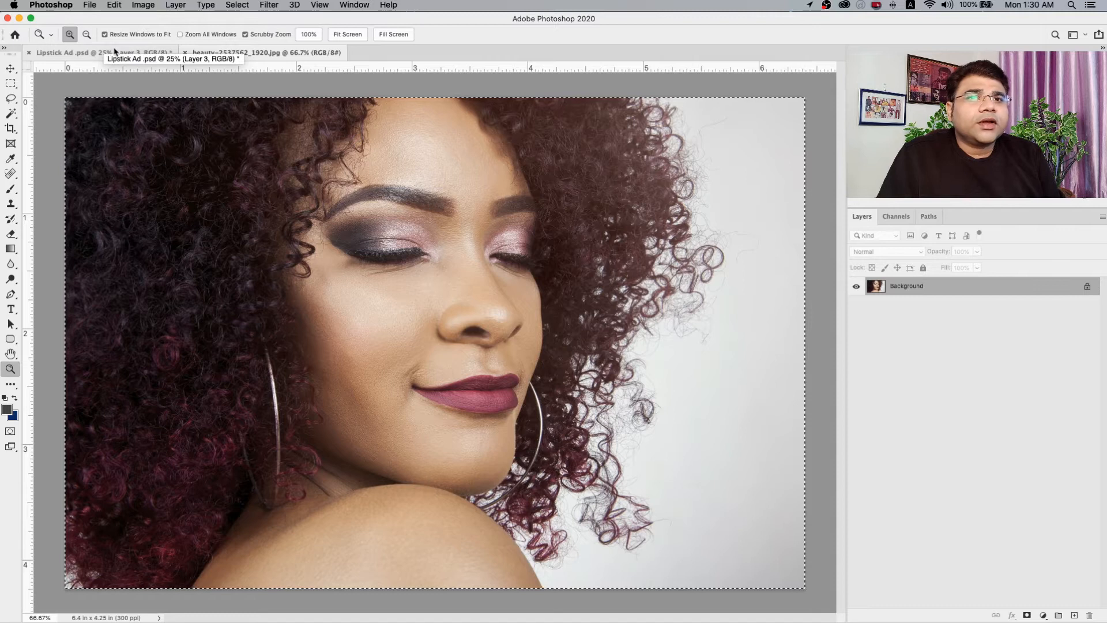
Paste the portrait into Lipstick Ad .psd and move it down below the logo, along the page's left edge.
left_click(109, 53)
key("super+v")
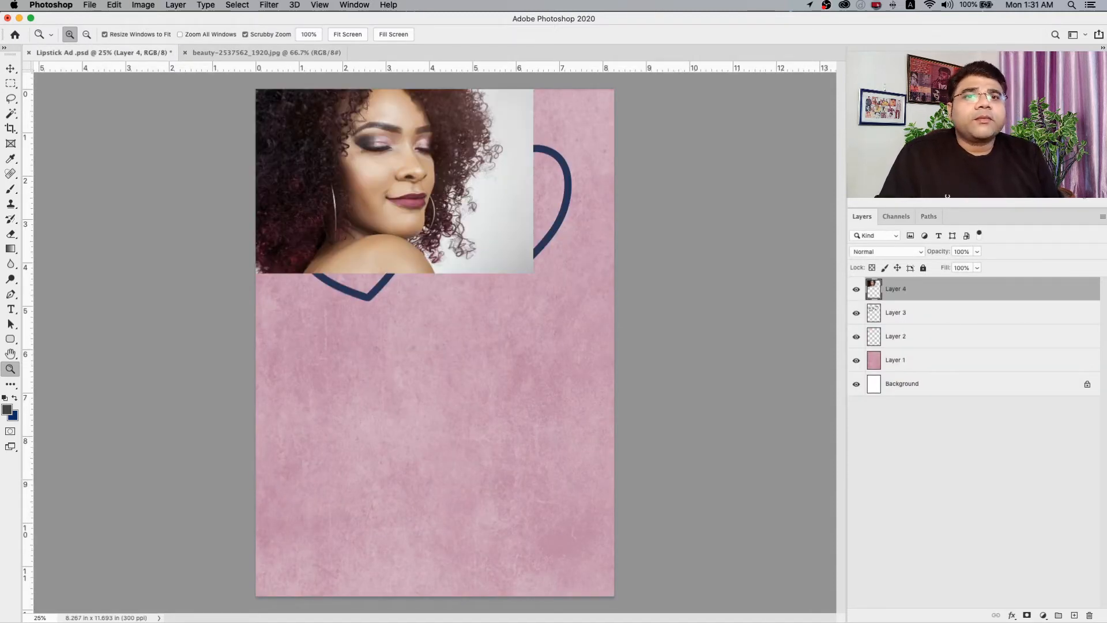
left_click(8, 69)
left_click_drag(409, 202, 392, 286)
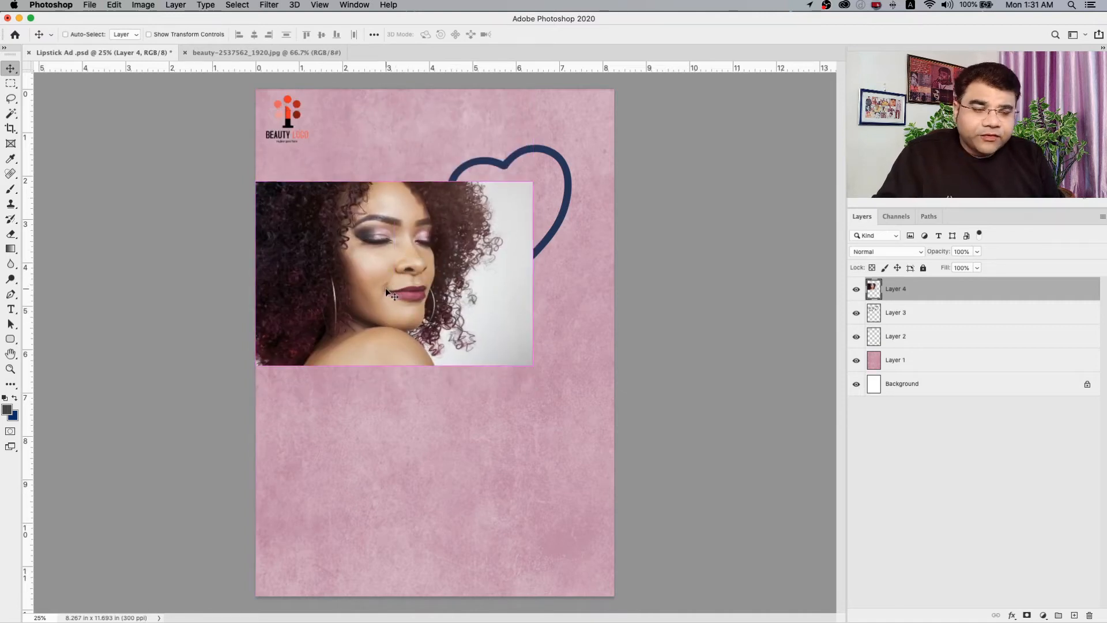
Scale the portrait proportionally to about 66.6% and place it over the left heart lens.
key("ctrl+t")
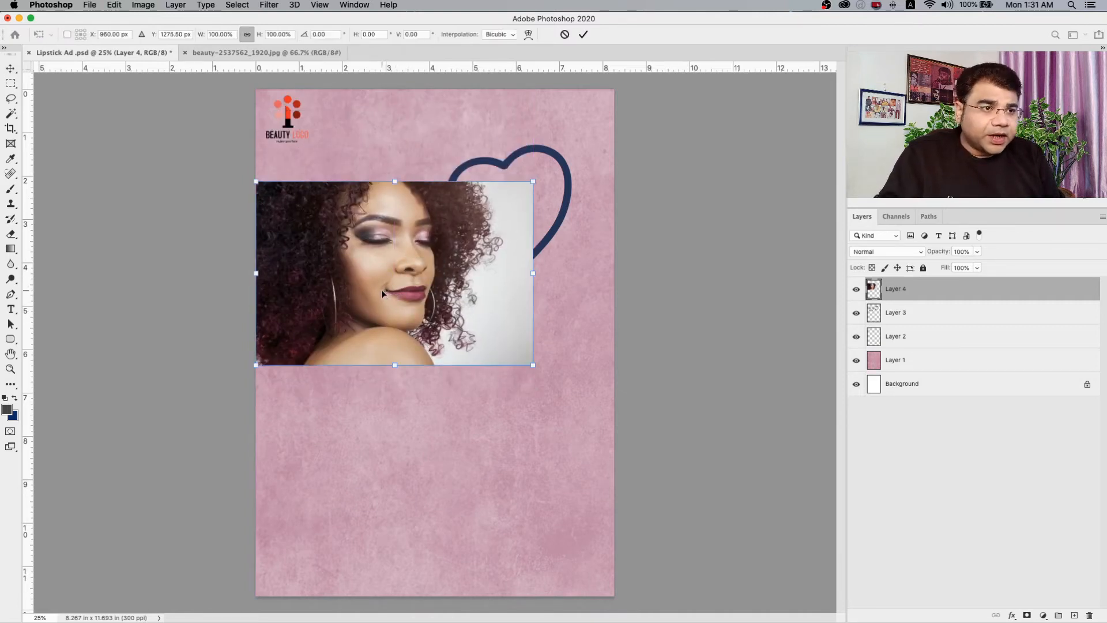
left_click_drag(533, 365, 426, 326)
mouse_move(384, 274)
left_mouse_down()
mouse_move(399, 307)
mouse_move(404, 272)
left_mouse_up()
left_click_drag(454, 299, 397, 287)
left_click_drag(279, 197, 254, 175)
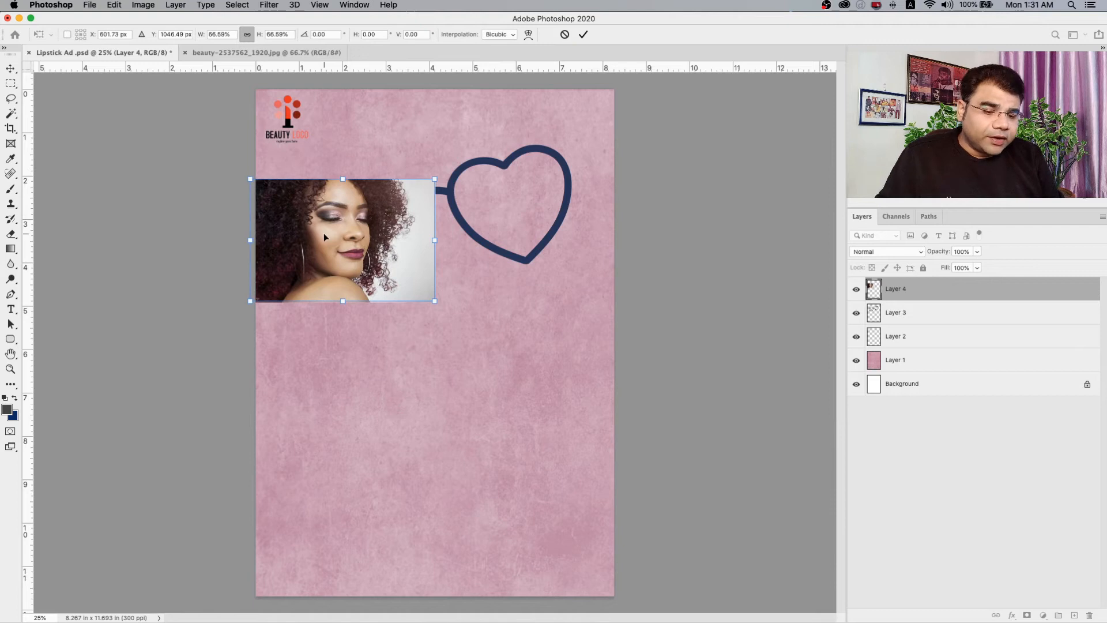
key("Return")
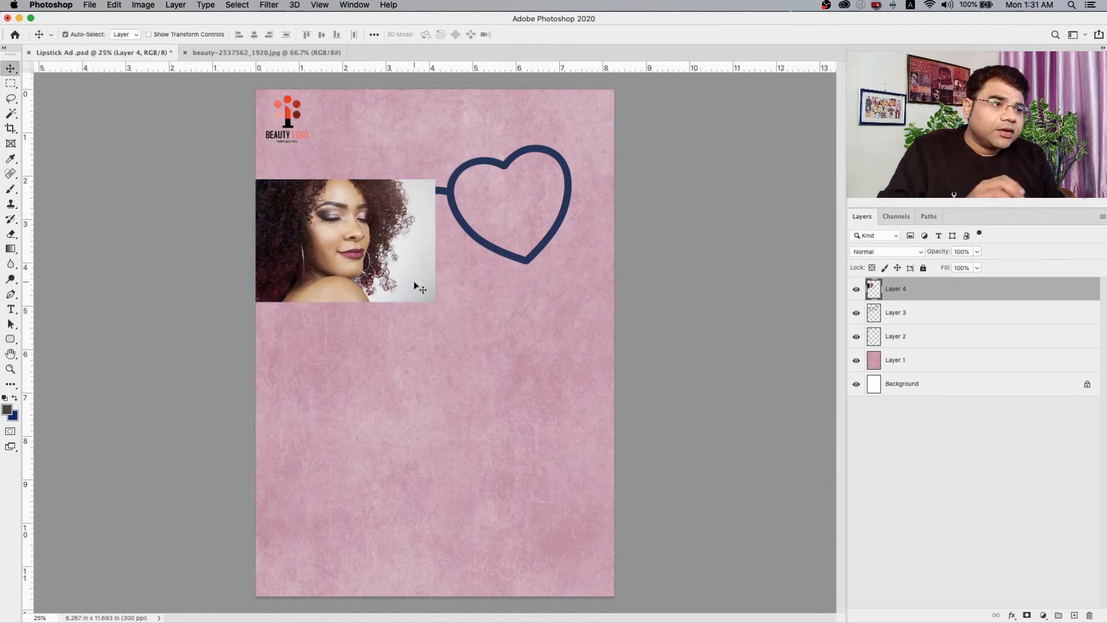
Try clipping the portrait to the sunglasses frame layer and undo the clipping mask.
right_click(946, 301)
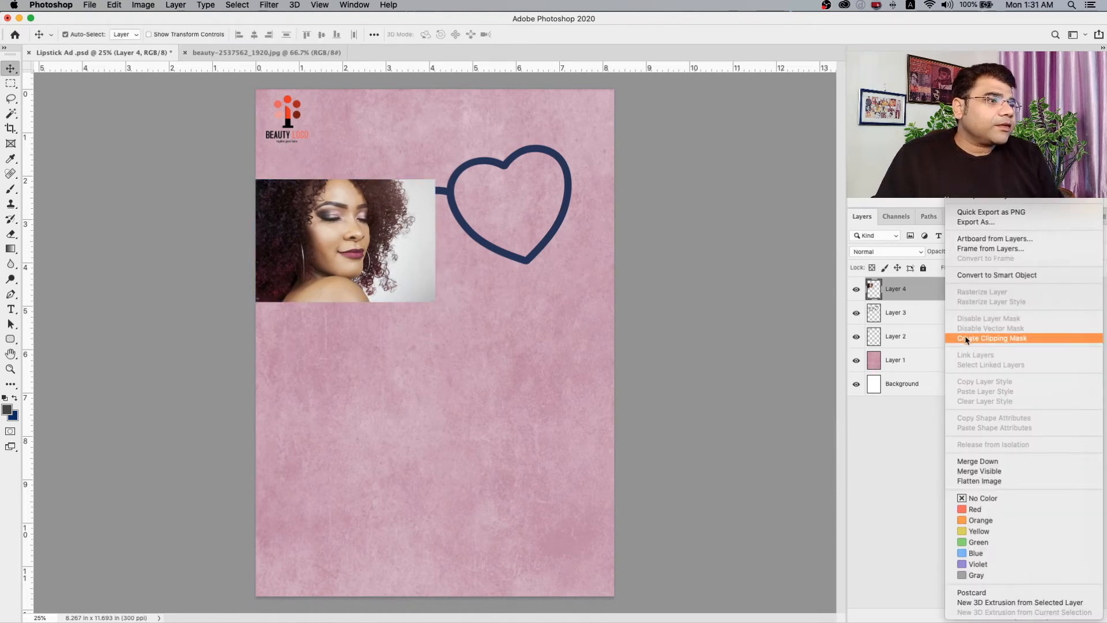
left_click(966, 340)
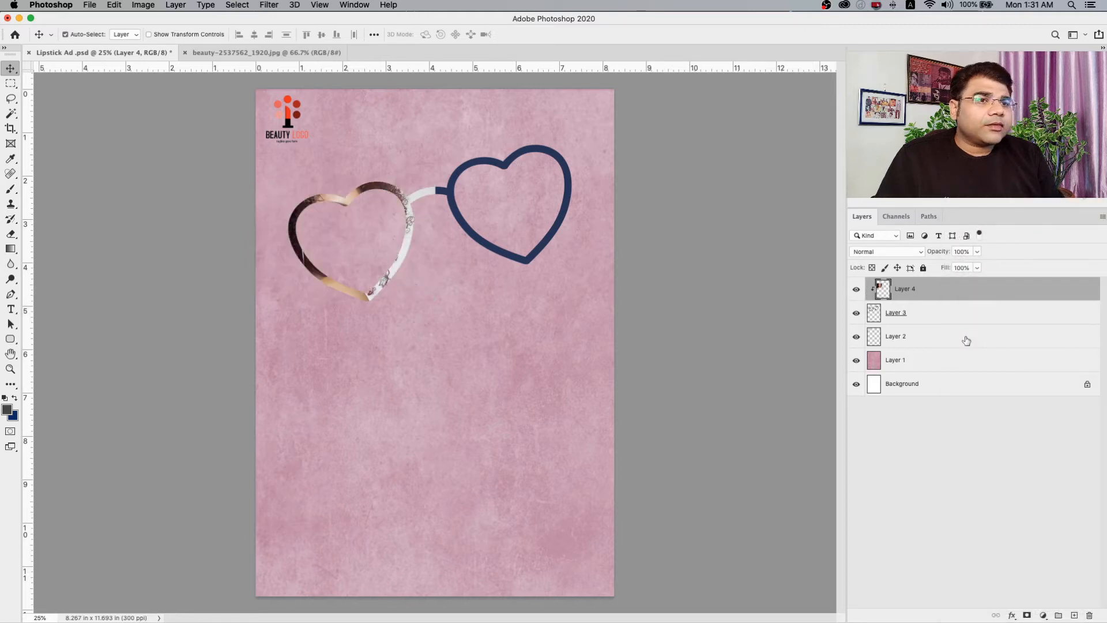
key("super+z")
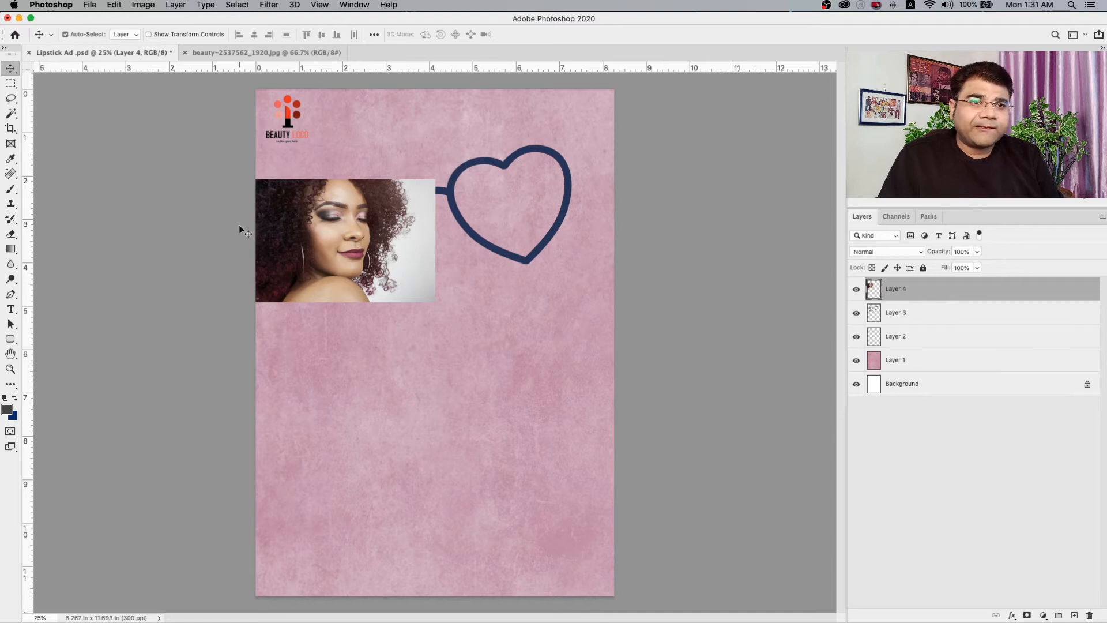
Move the portrait down off the left lens to just below the sunglasses, at the page's left edge.
left_click_drag(350, 239, 356, 378)
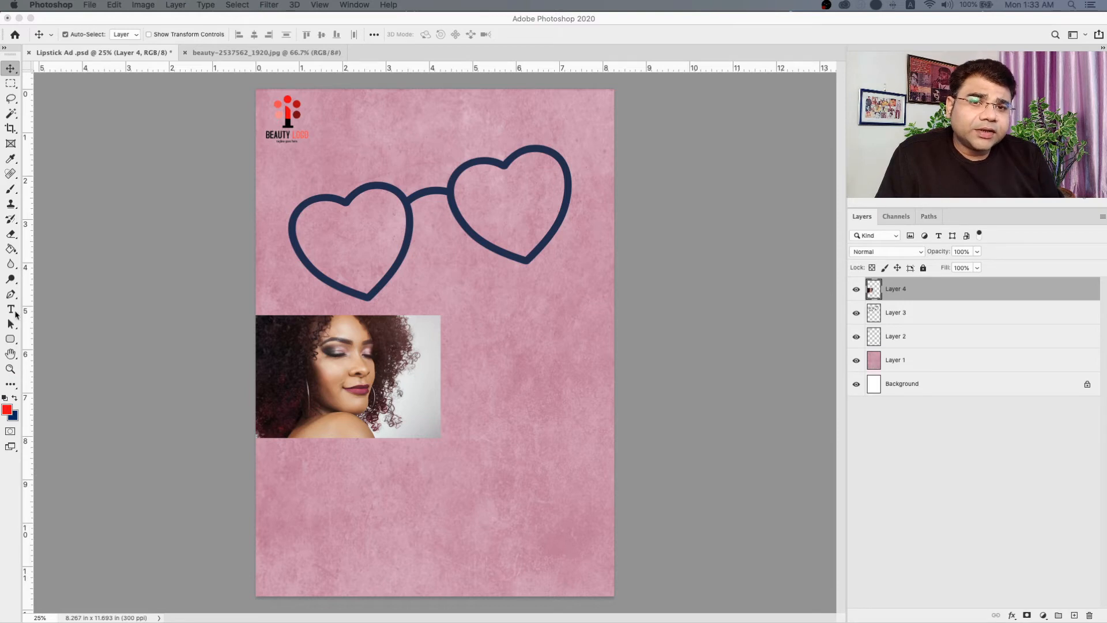
Choose the Paint Bucket tool and set the foreground color to orange, ffa200.
left_click(11, 249)
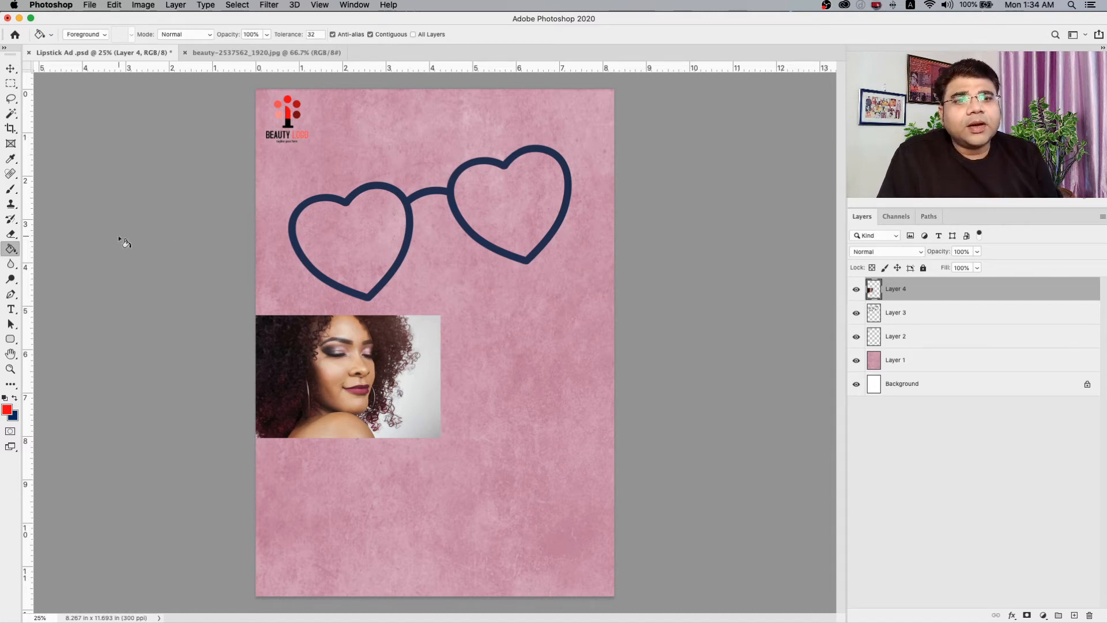
left_click_drag(11, 249, 44, 255)
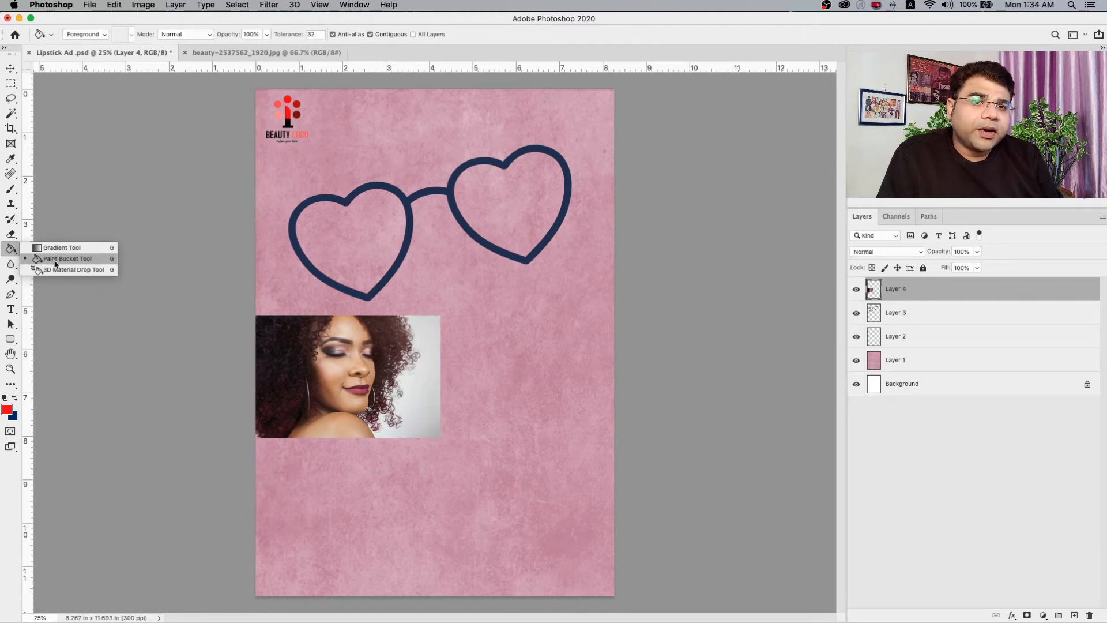
left_click(55, 259)
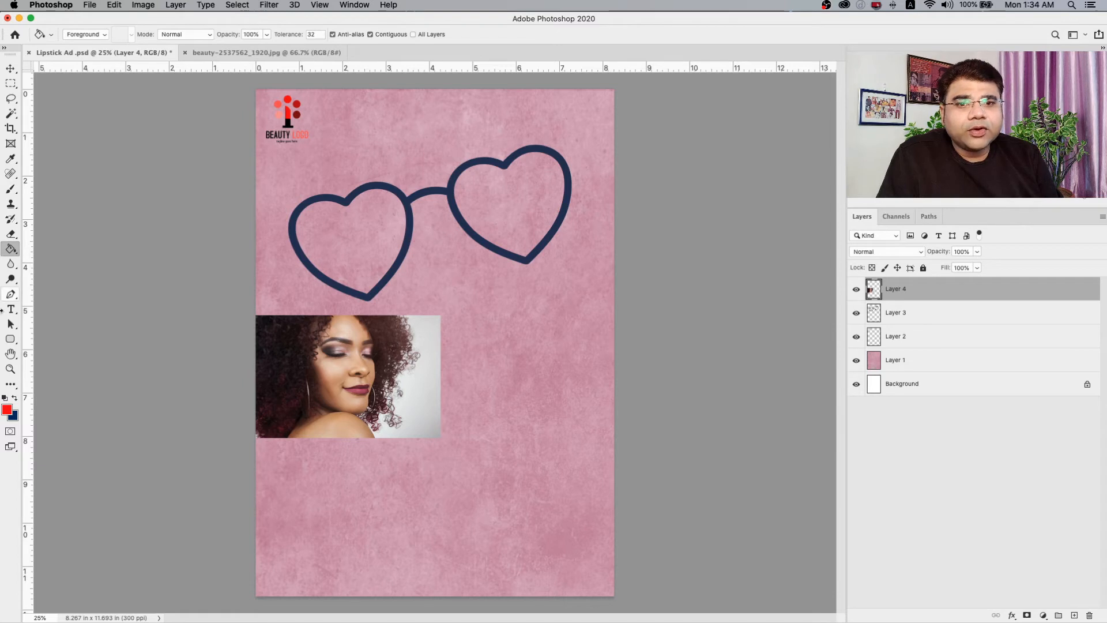
key("i")
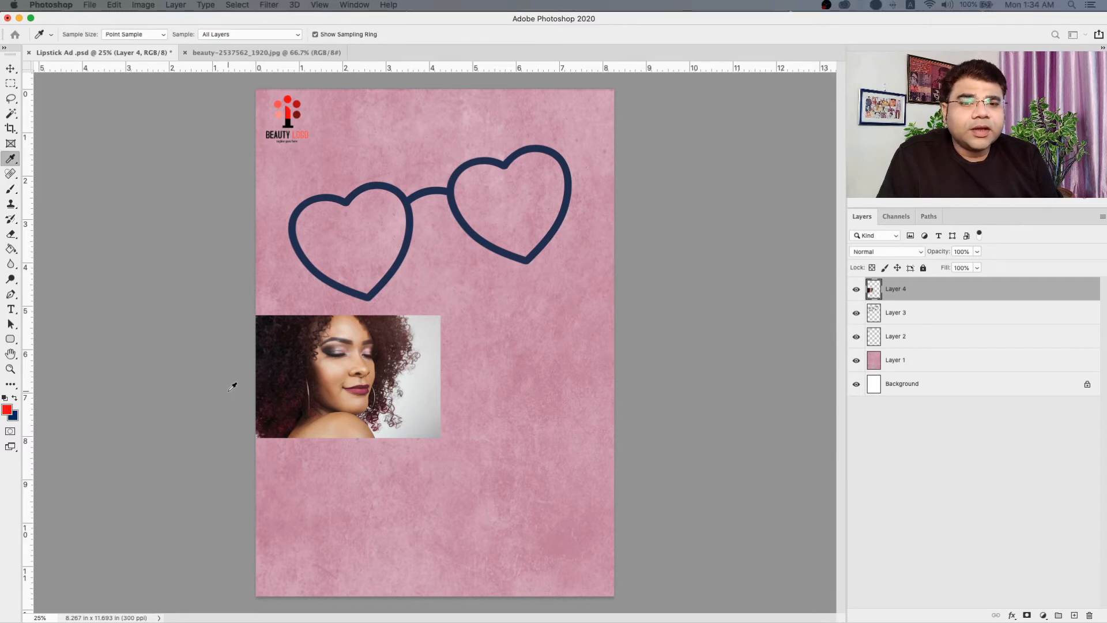
left_click(7, 410)
left_click_drag(323, 54, 699, 225)
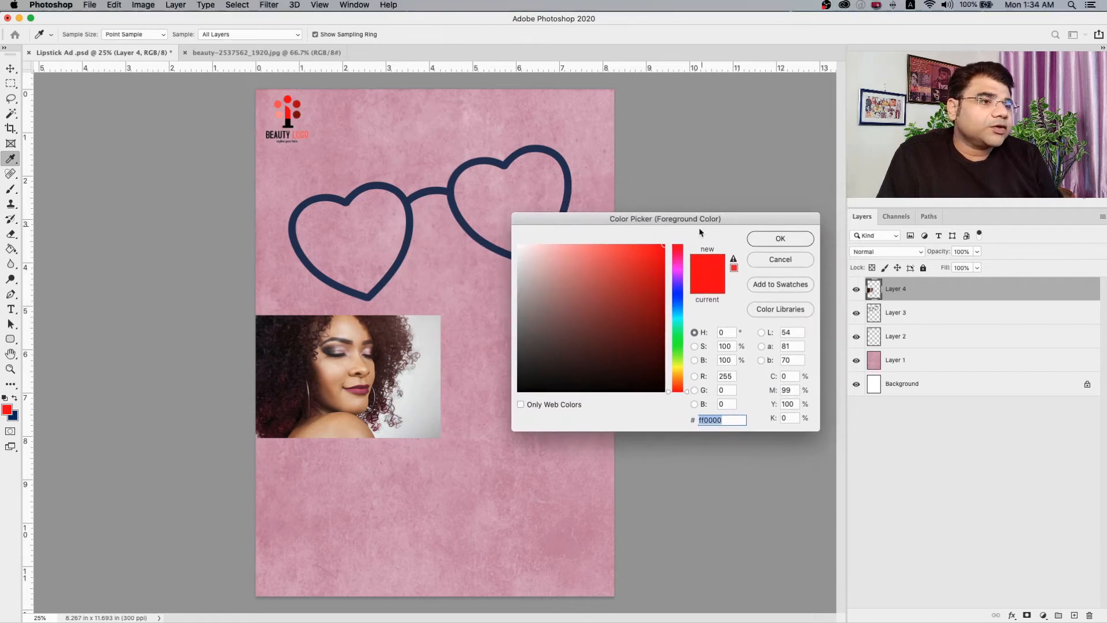
left_click_drag(679, 385, 682, 379)
left_click_drag(623, 302, 697, 225)
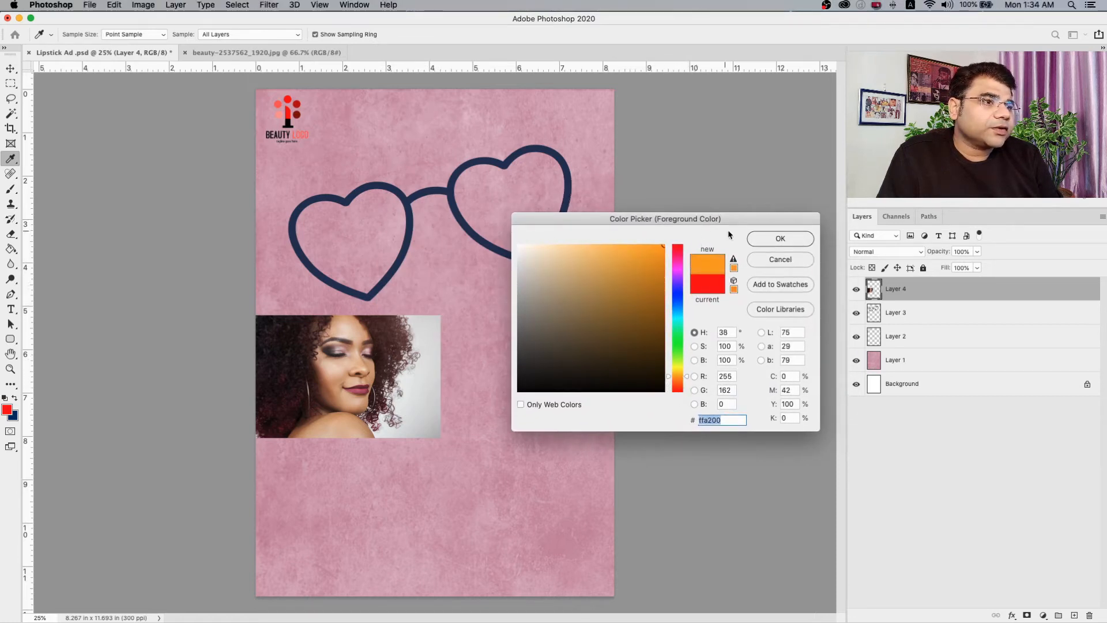
left_click(769, 240)
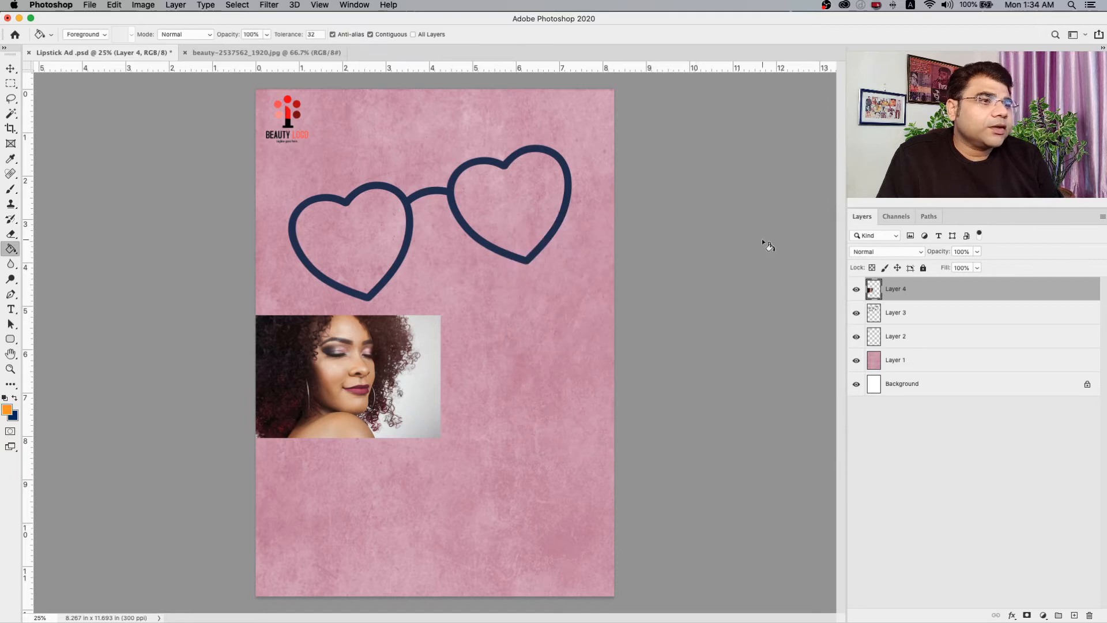
Fill the dark sunglasses frame on Layer 3 with the orange foreground color, undoing the stray fill on the portrait layer.
left_click(401, 202)
key("super+z")
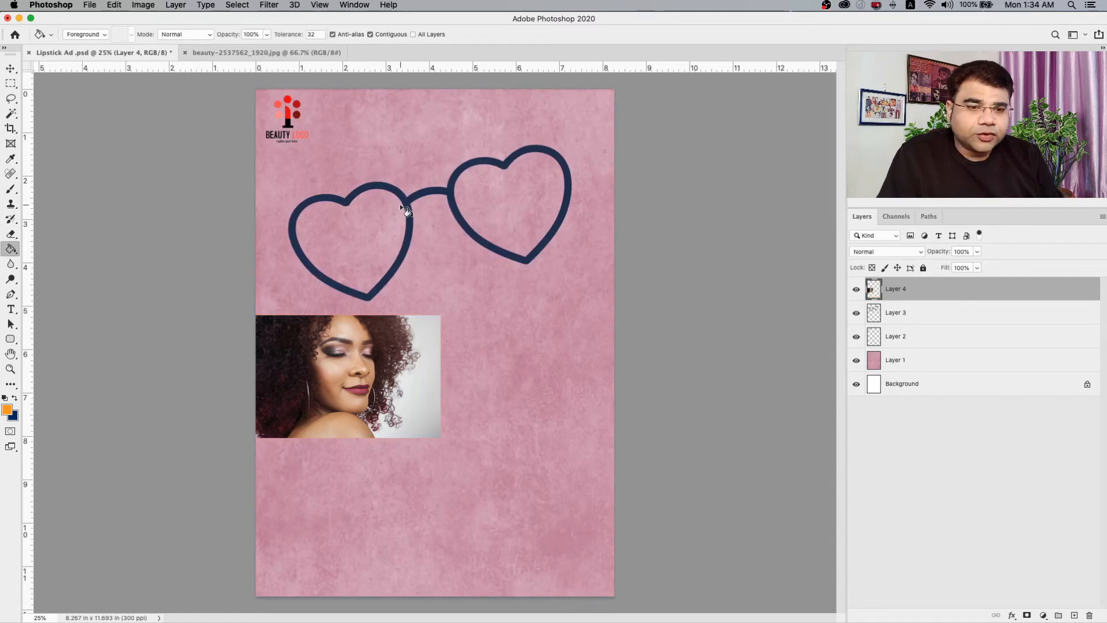
left_click(971, 313)
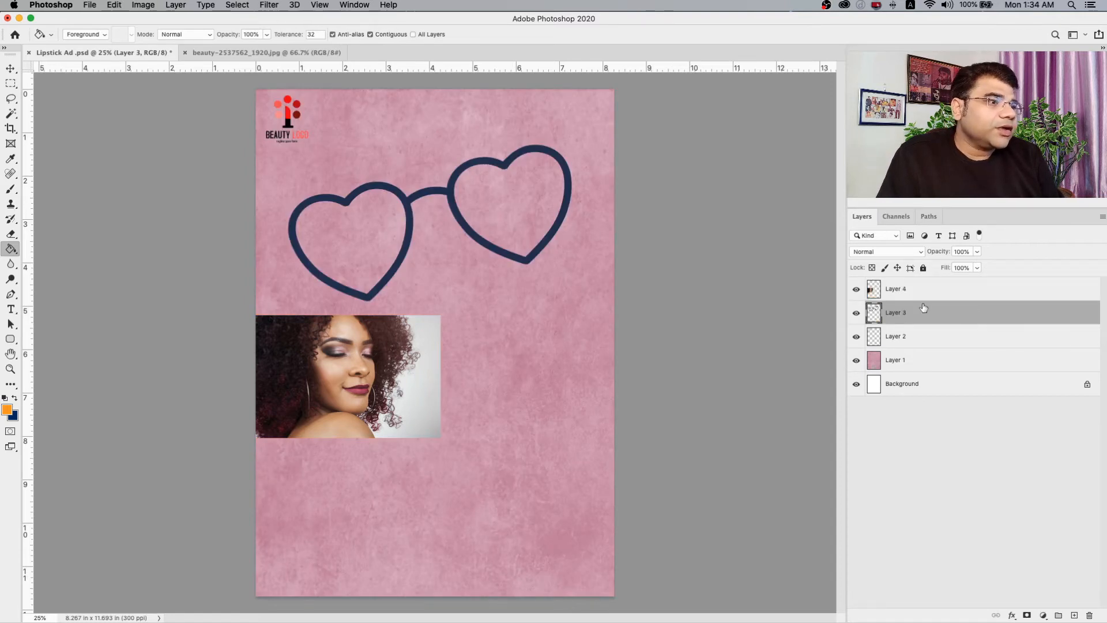
left_click(460, 217)
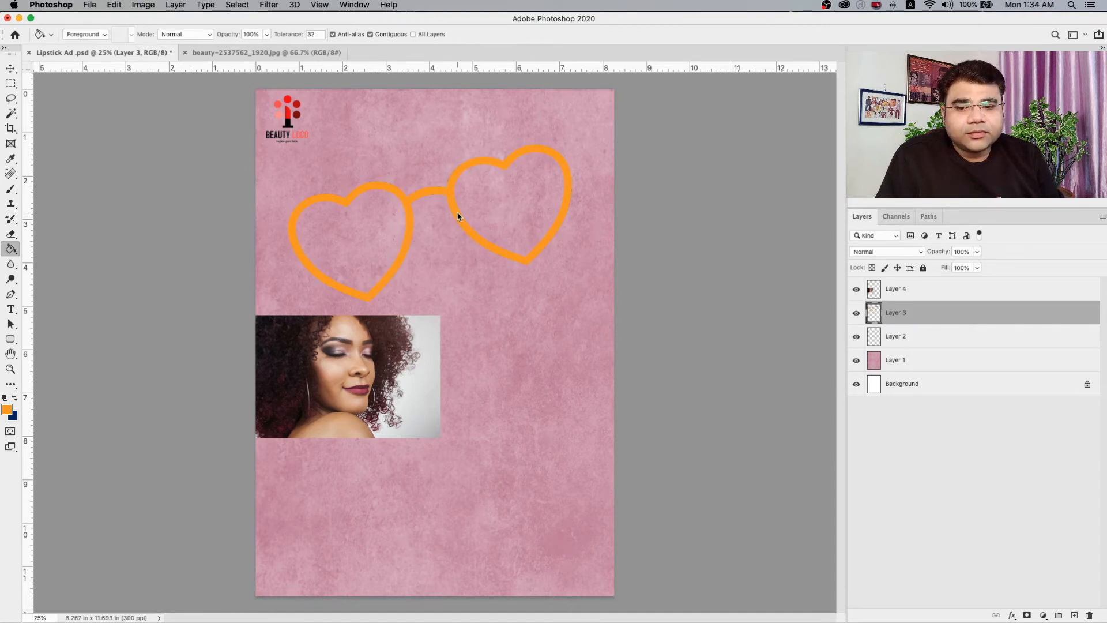
Fill the insides of both heart-shaped lenses on Layer 3 with the orange foreground color.
left_click(352, 230)
left_click(518, 196)
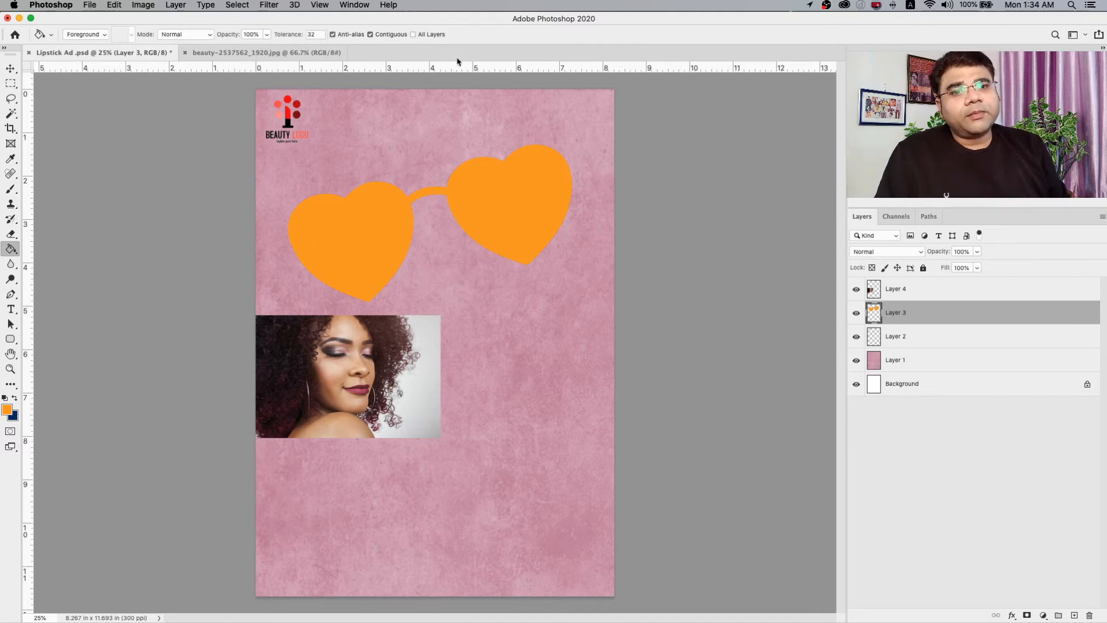
Move the portrait on Layer 4 over the left heart lens and clip it to the sunglasses shape on Layer 3.
left_click(11, 69)
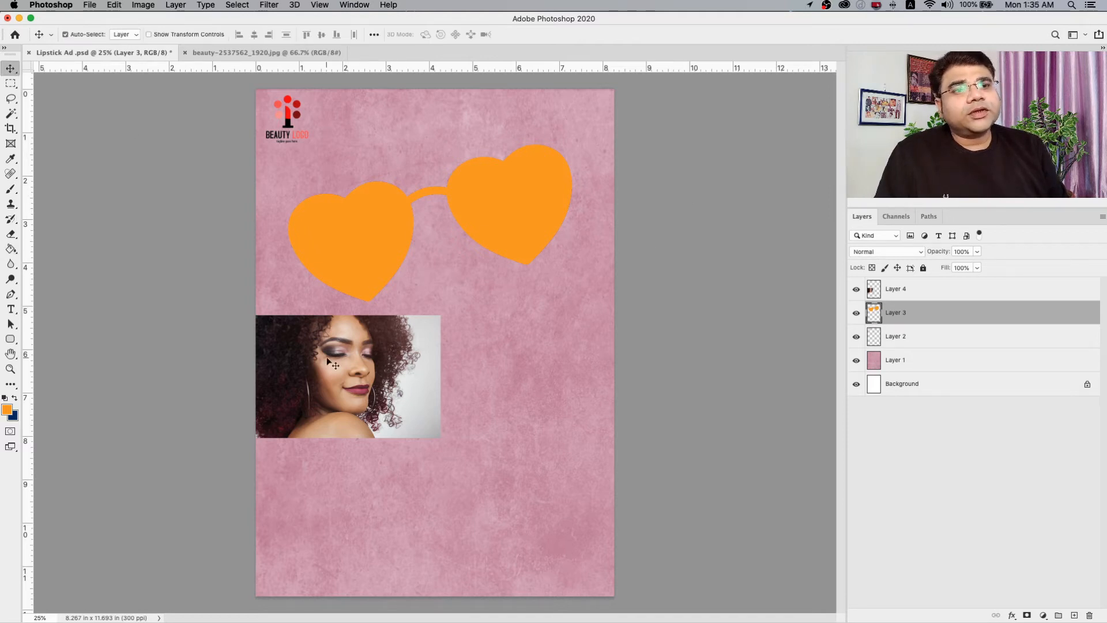
right_click(328, 361)
left_click(357, 387)
left_click_drag(358, 347, 361, 253)
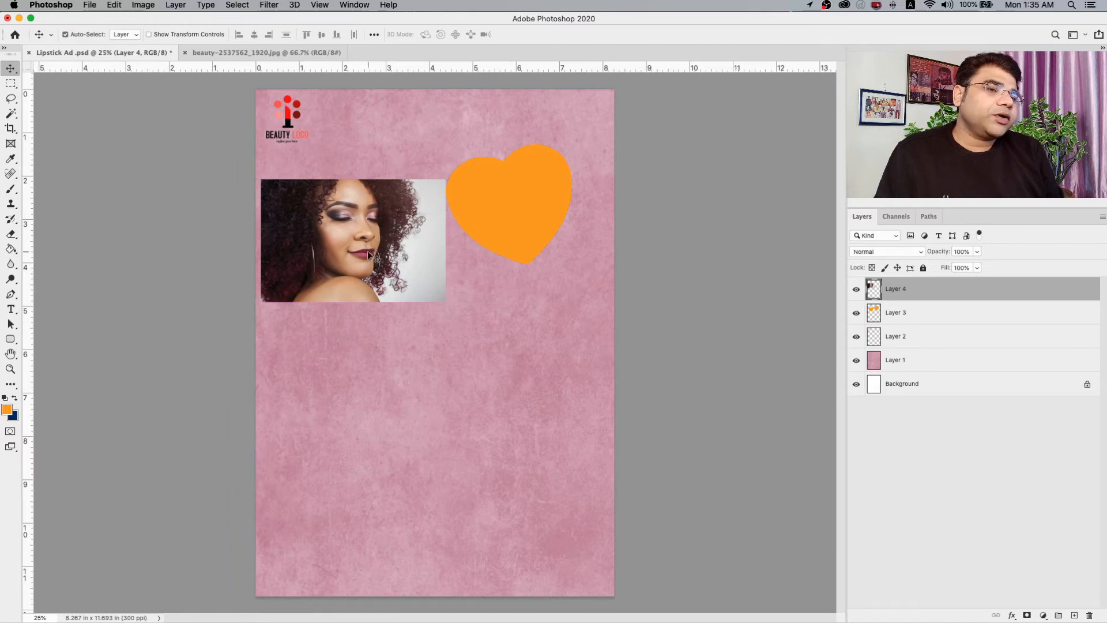
right_click(955, 295)
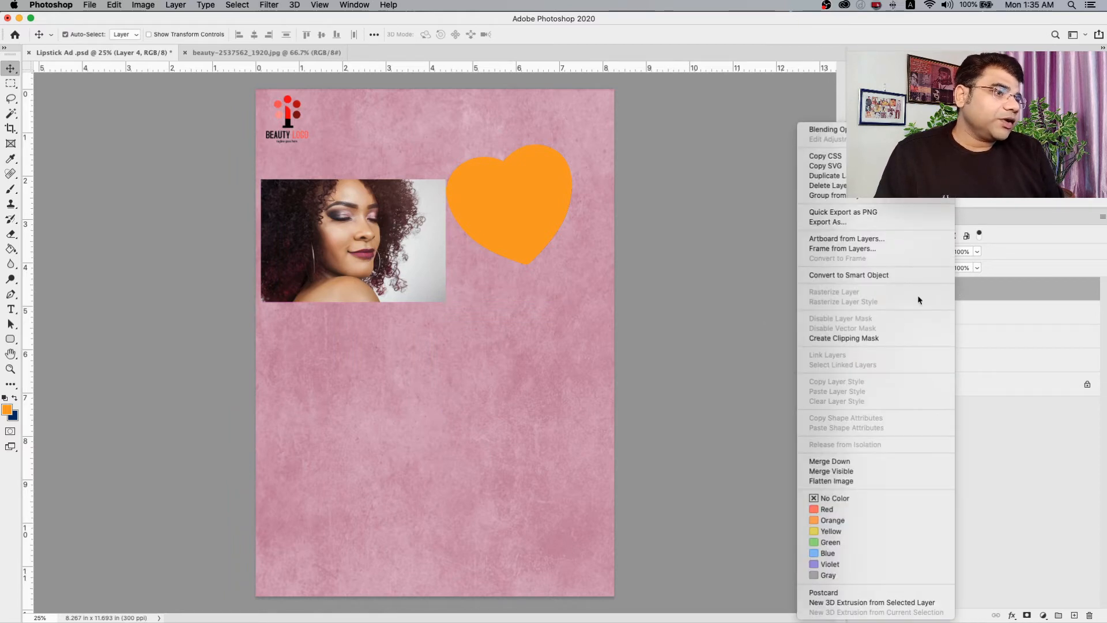
right_click(981, 296)
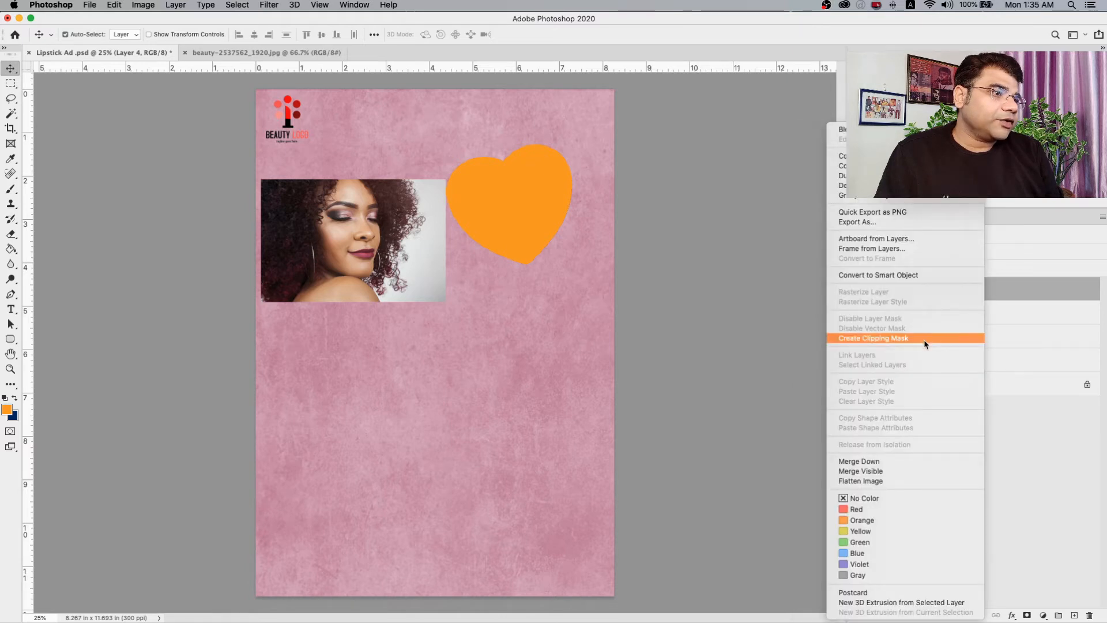
left_click(925, 338)
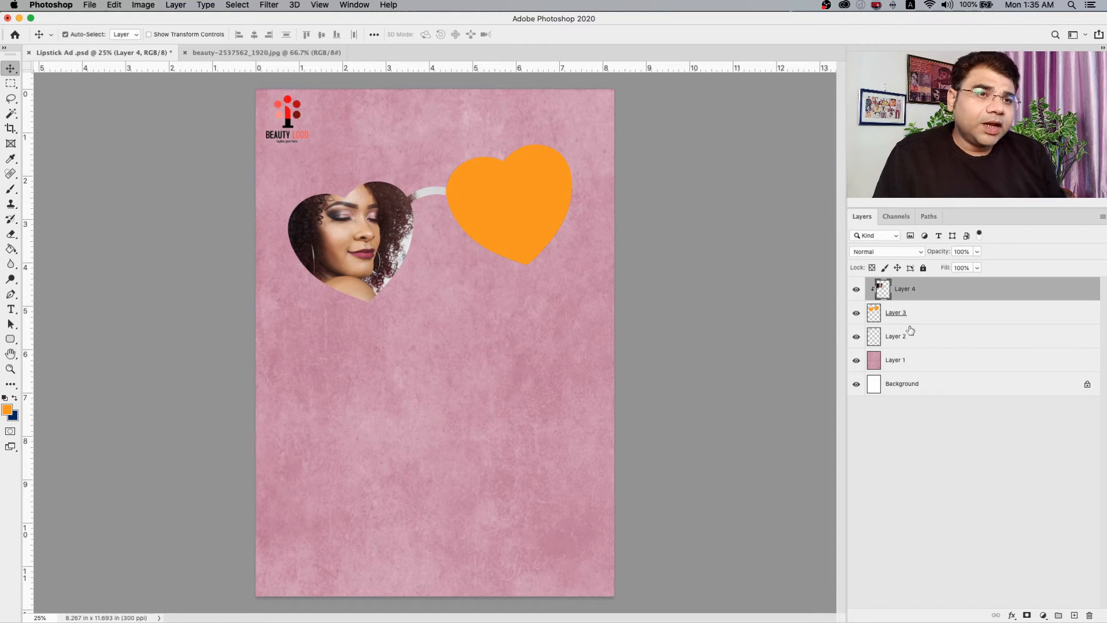
Open hair-2537564_1920.jpg, copy the whole picture and paste it into the Lipstick Ad document.
left_click(96, 5)
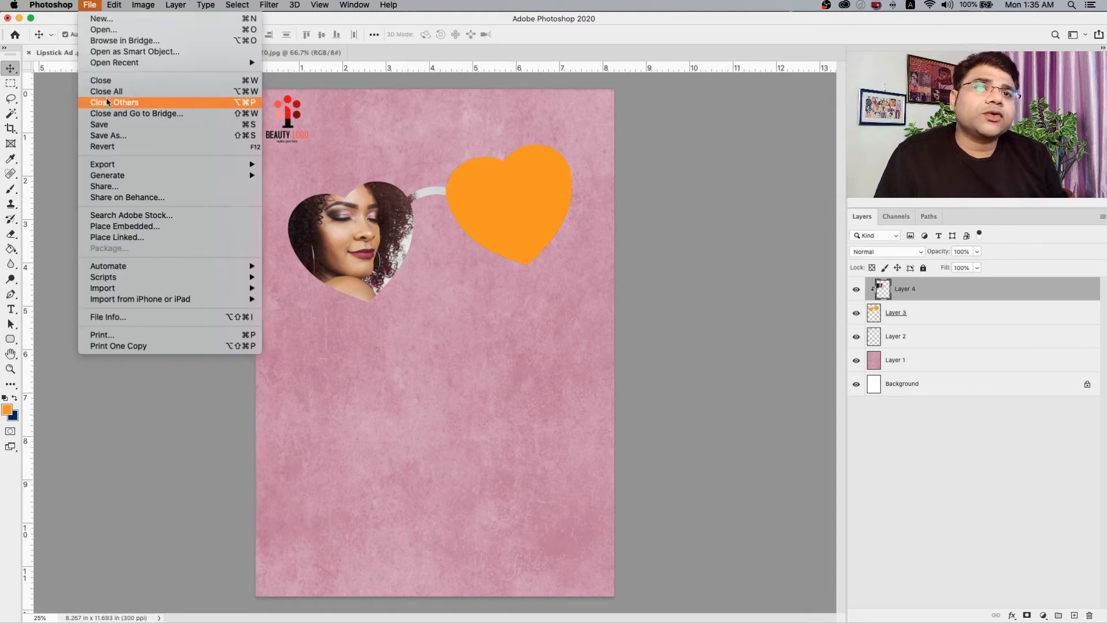
left_click(91, 6)
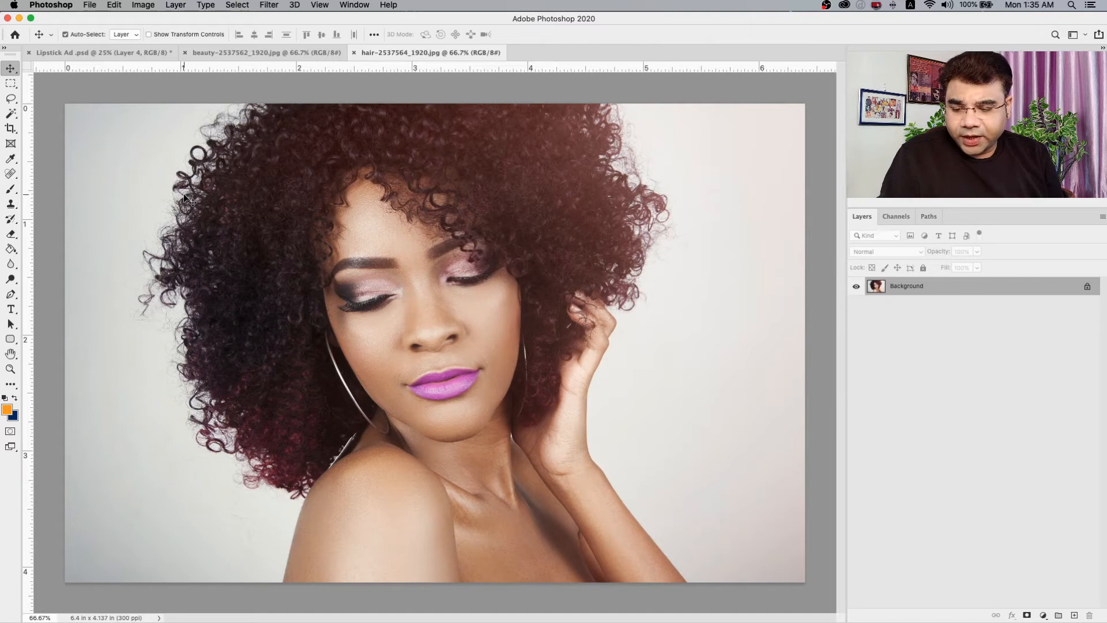
key("super+a")
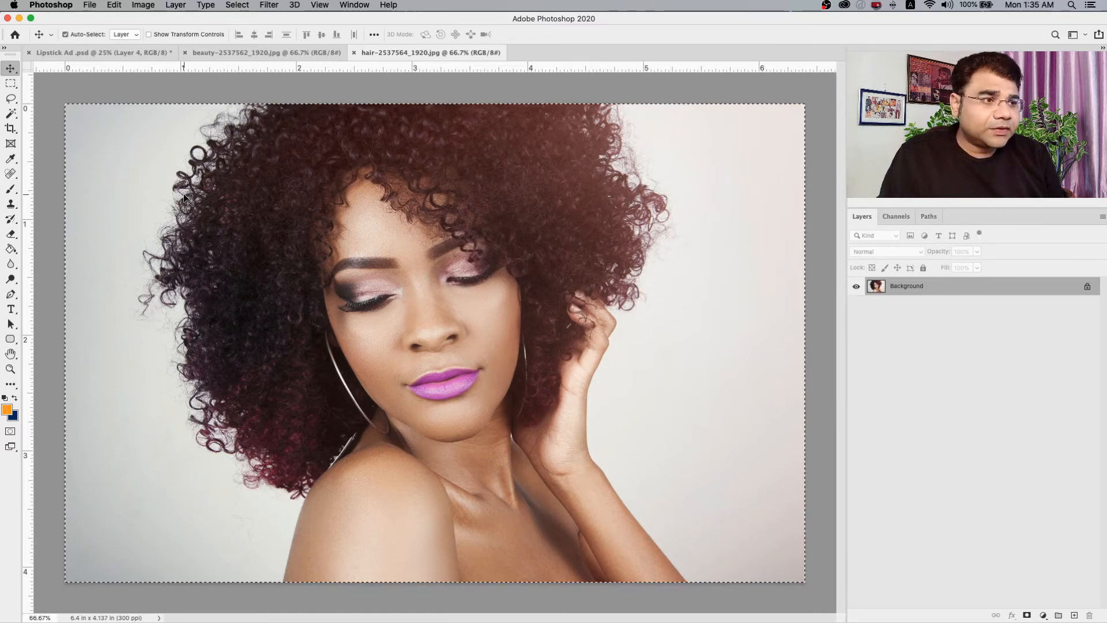
left_click(53, 51)
key("super+v")
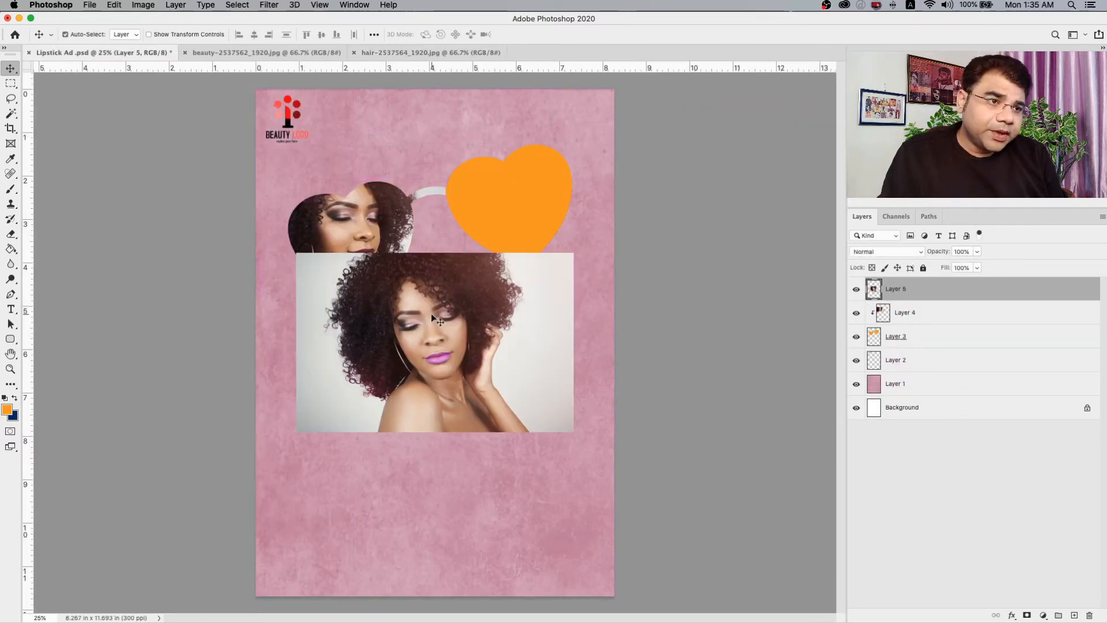
Scale the pasted portrait to about 70%, place it over the right heart lens and clip it to the sunglasses shape.
key("super+t")
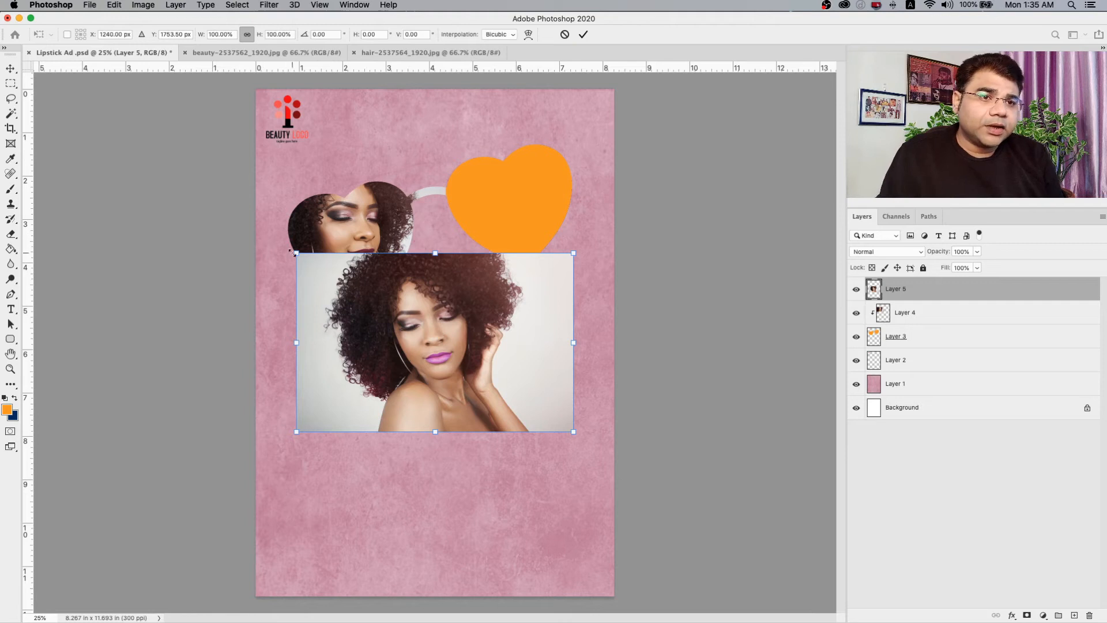
left_click_drag(290, 251, 378, 306)
left_click_drag(480, 379, 527, 218)
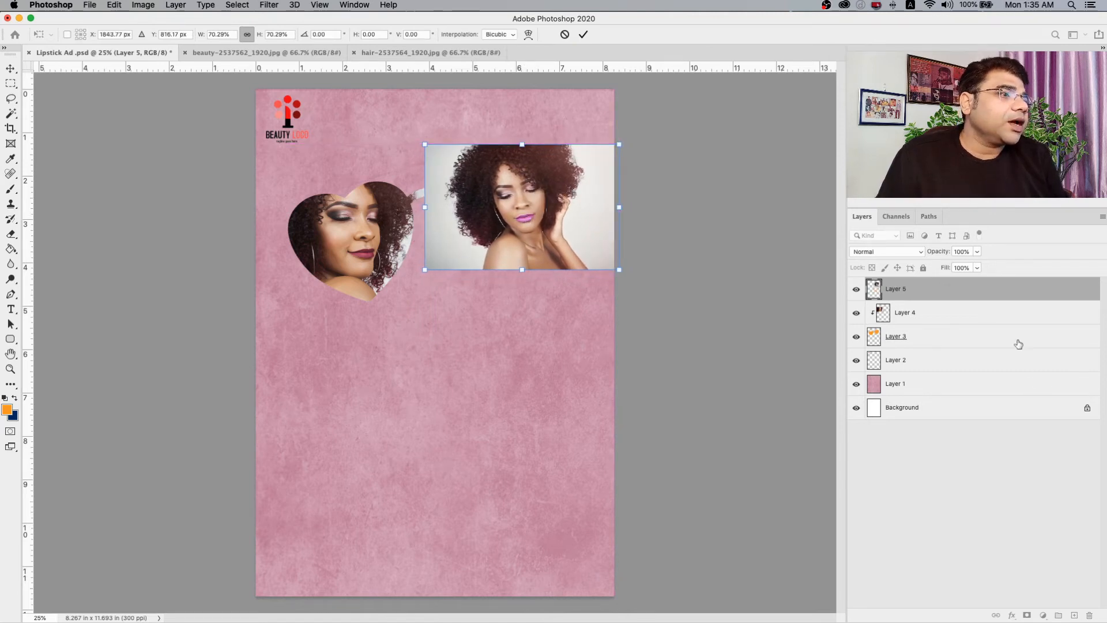
right_click(967, 293)
left_click(926, 338)
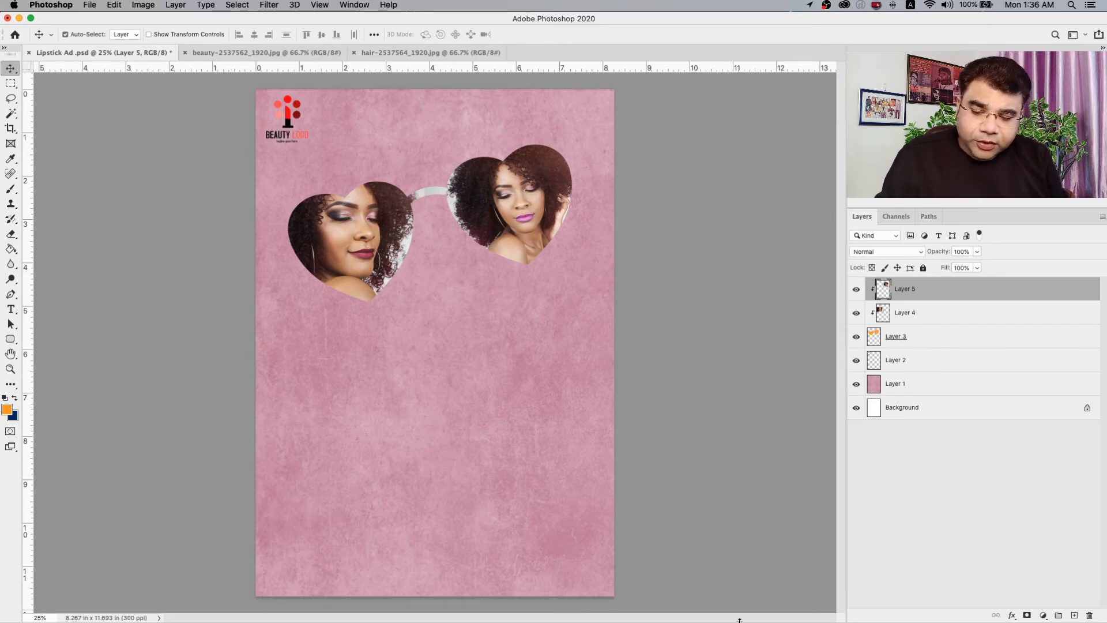
Link the two clipped portrait layers, Layer 5 and Layer 4, with the sunglasses shape on Layer 3.
left_click(946, 313)
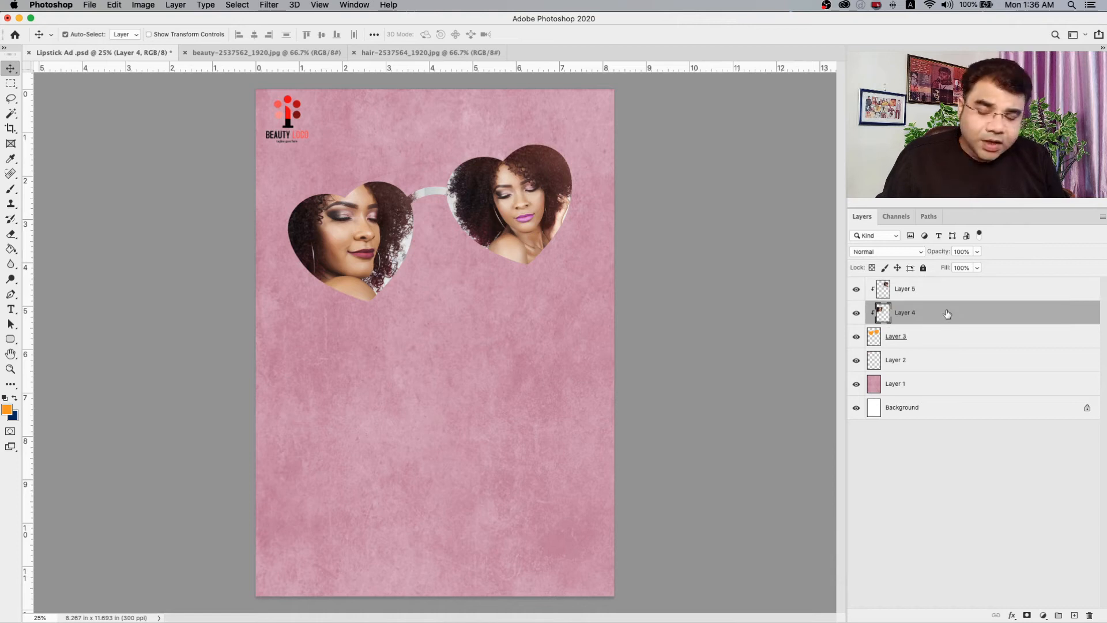
right_click(947, 291)
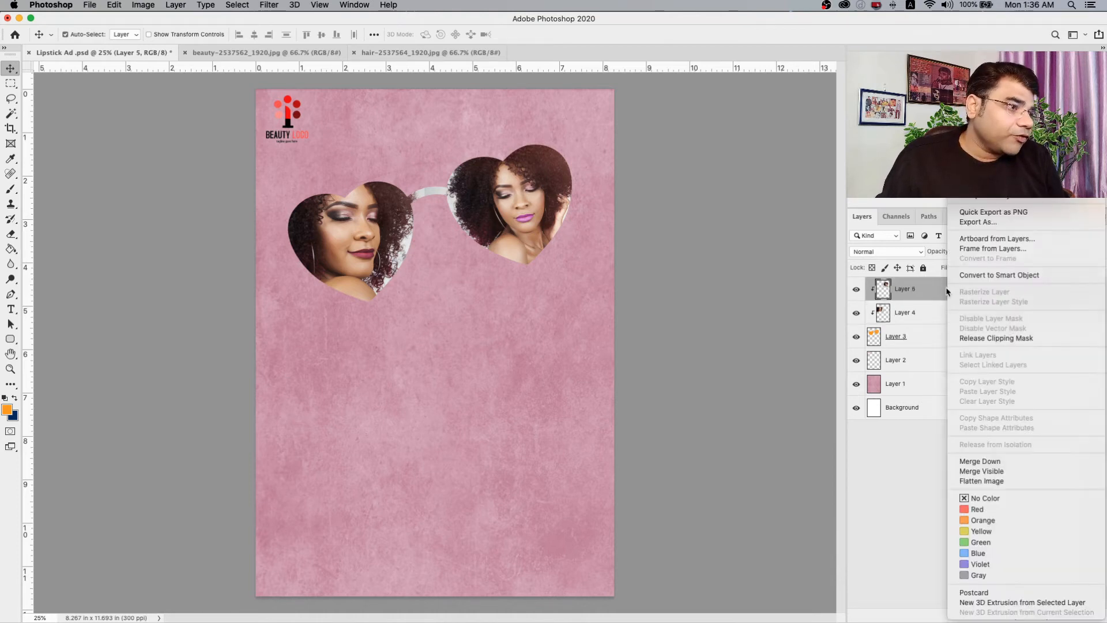
left_click(930, 325)
left_click(929, 318)
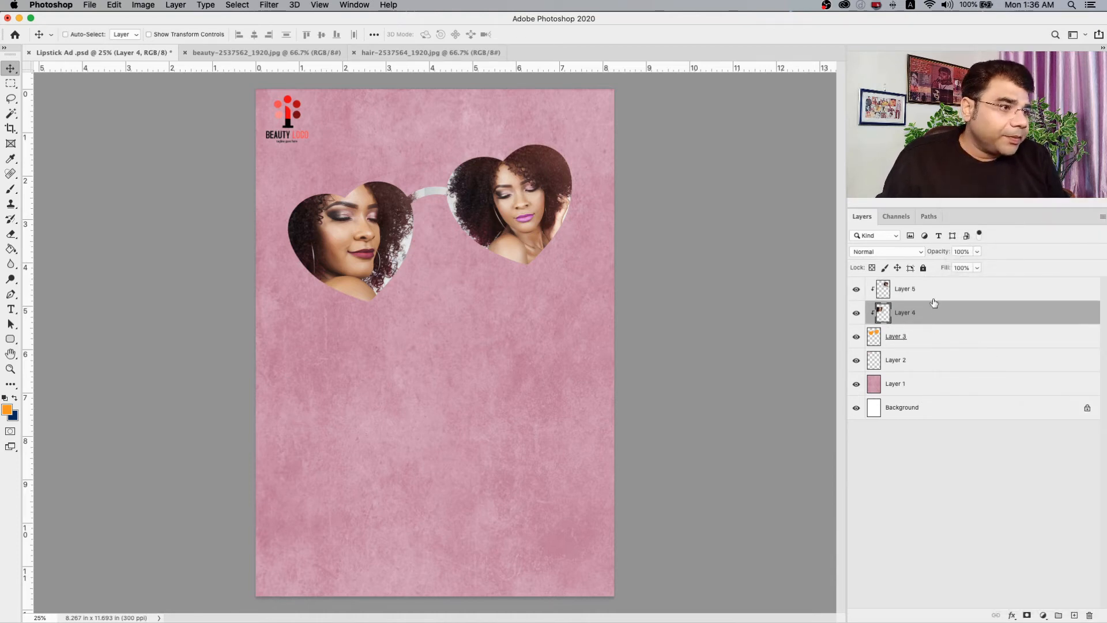
left_click(934, 298, "shift")
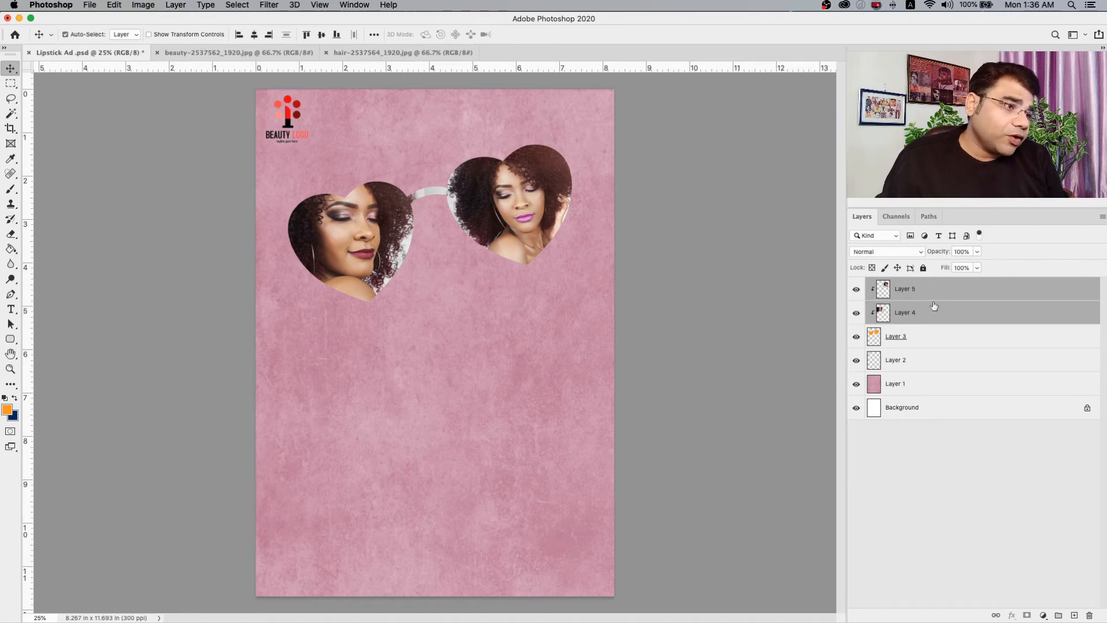
left_click(937, 340, "shift")
right_click(963, 340)
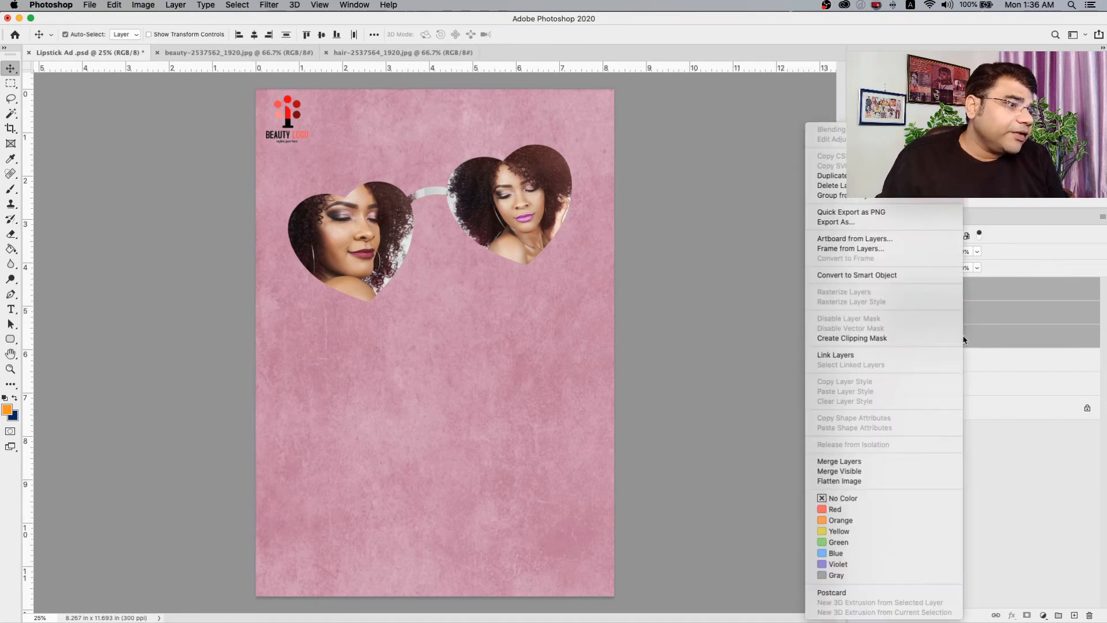
left_click(901, 356)
Move the linked sunglasses and portraits about 1 inch down the page and slightly to the left.
mouse_move(535, 236)
left_mouse_down()
mouse_move(495, 282)
mouse_move(534, 250)
mouse_move(494, 261)
mouse_move(499, 250)
mouse_move(499, 265)
mouse_move(500, 248)
mouse_move(495, 278)
mouse_move(519, 247)
mouse_move(502, 224)
mouse_move(502, 259)
mouse_move(504, 235)
mouse_move(525, 280)
mouse_move(523, 252)
left_mouse_up()
left_click_drag(544, 309, 544, 309)
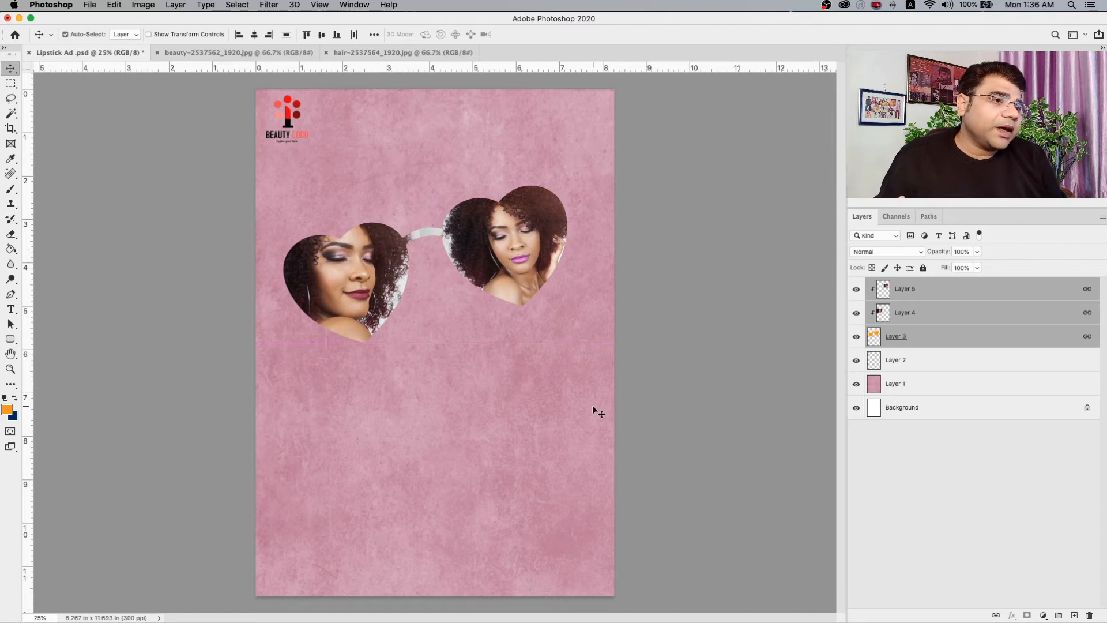
left_click_drag(508, 256, 508, 262)
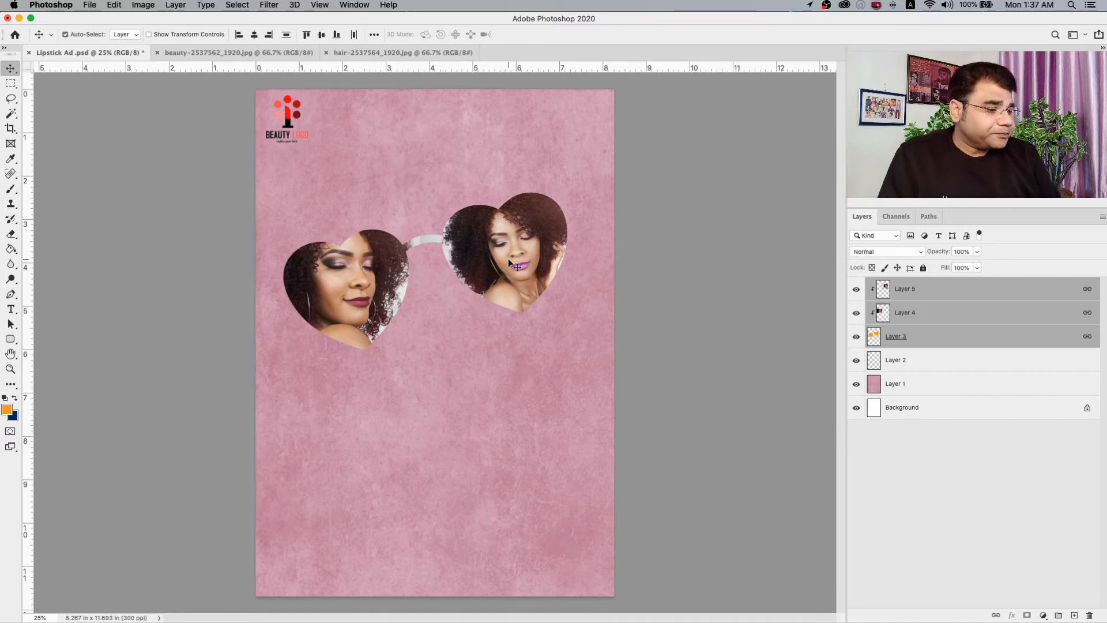
mouse_move(507, 258)
left_mouse_down()
mouse_move(512, 242)
mouse_move(500, 257)
left_mouse_up()
Enlarge the linked sunglasses to about 121% so they span nearly the page width, and shift them slightly up.
key("ctrl+t")
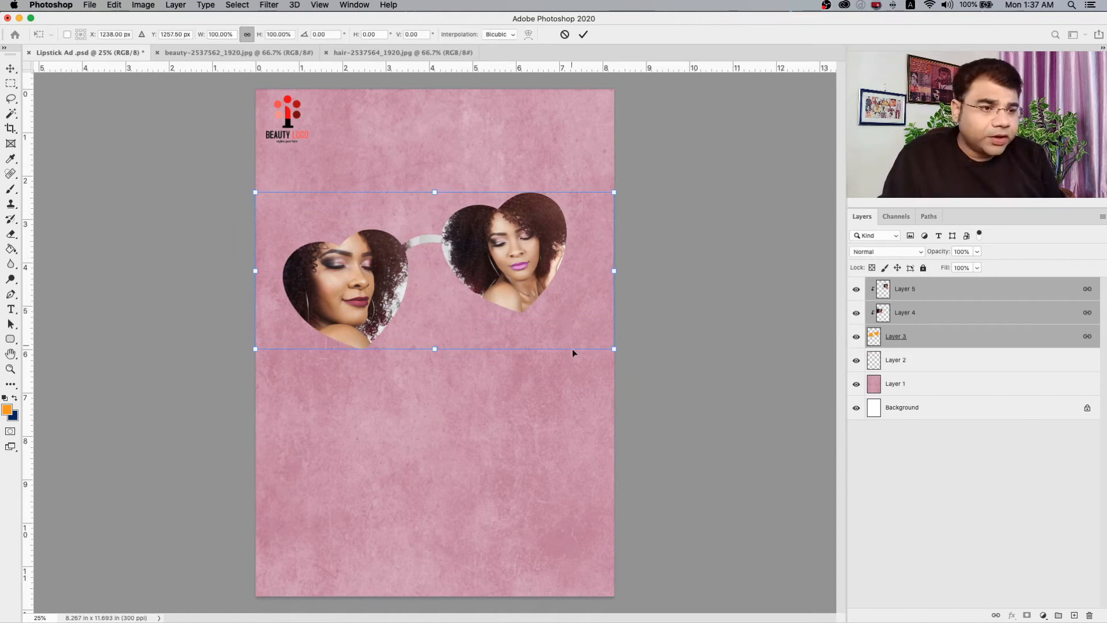
left_click_drag(613, 193, 690, 159)
left_click_drag(555, 233, 525, 242)
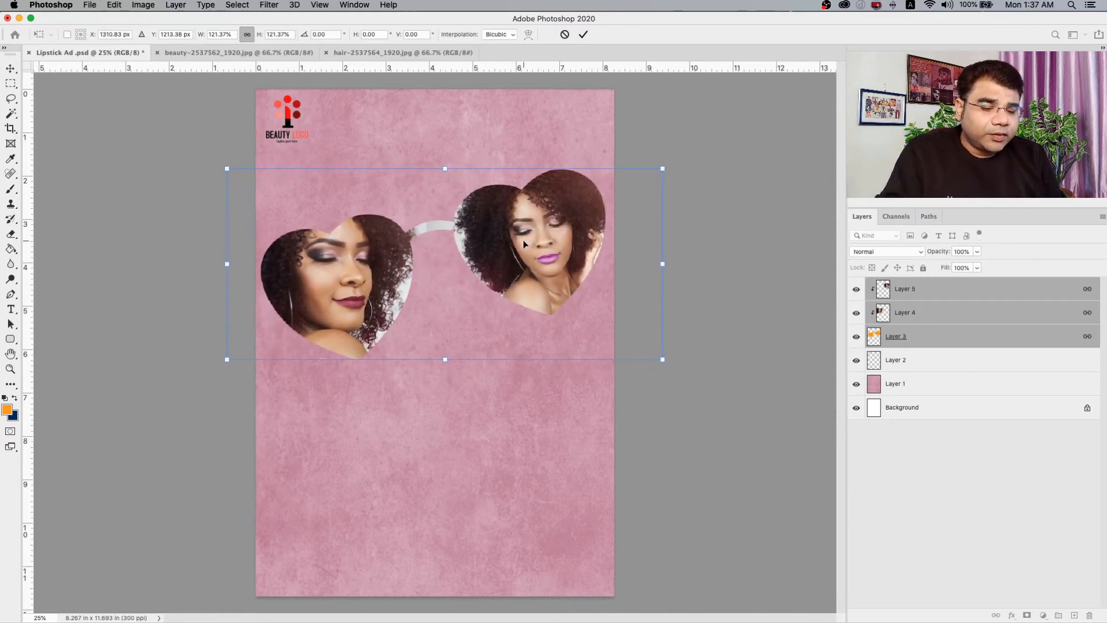
key("Return")
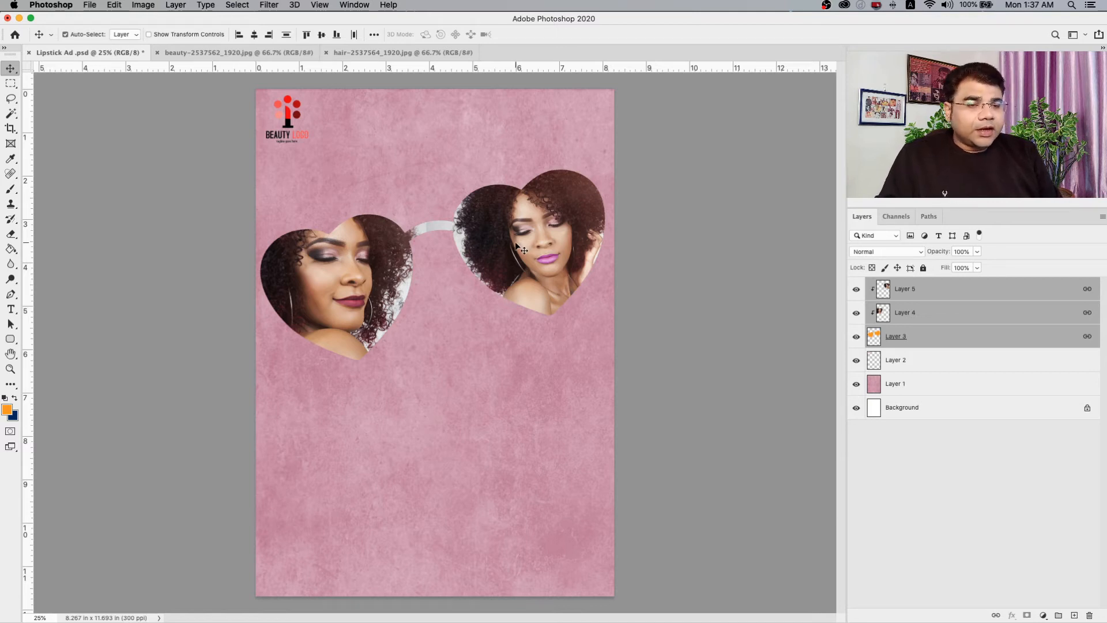
left_click_drag(343, 280, 342, 266)
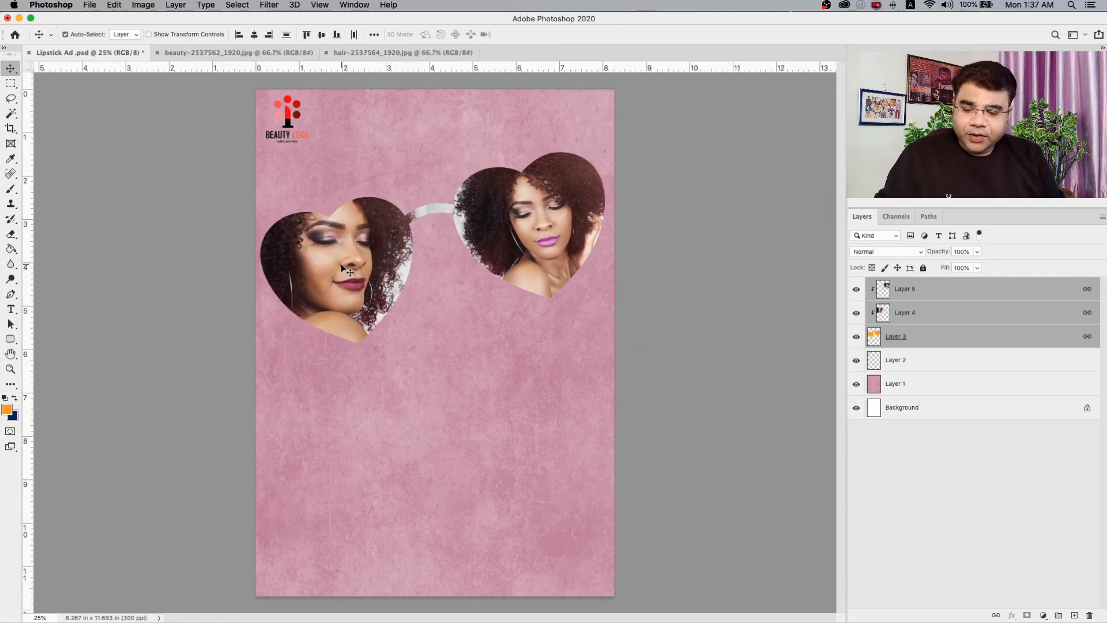
Scale the linked sunglasses to about 87% and rotate them about 8.4° counterclockwise, keeping them in the page's upper half.
key("super+t")
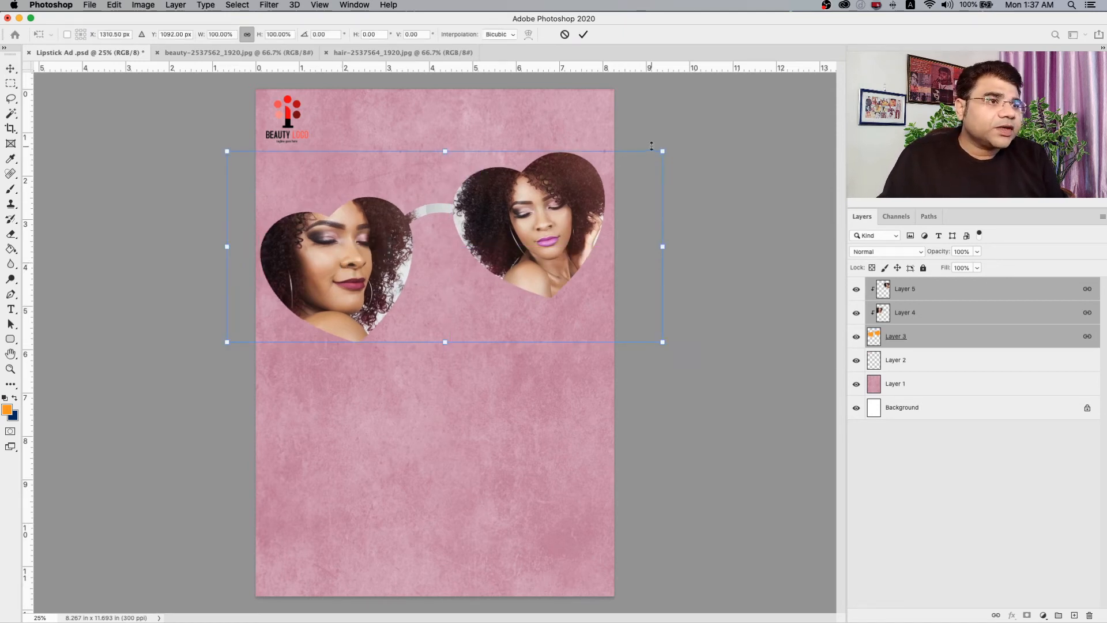
left_click_drag(662, 151, 605, 176)
left_click_drag(483, 272, 502, 261)
left_click_drag(644, 157, 661, 201)
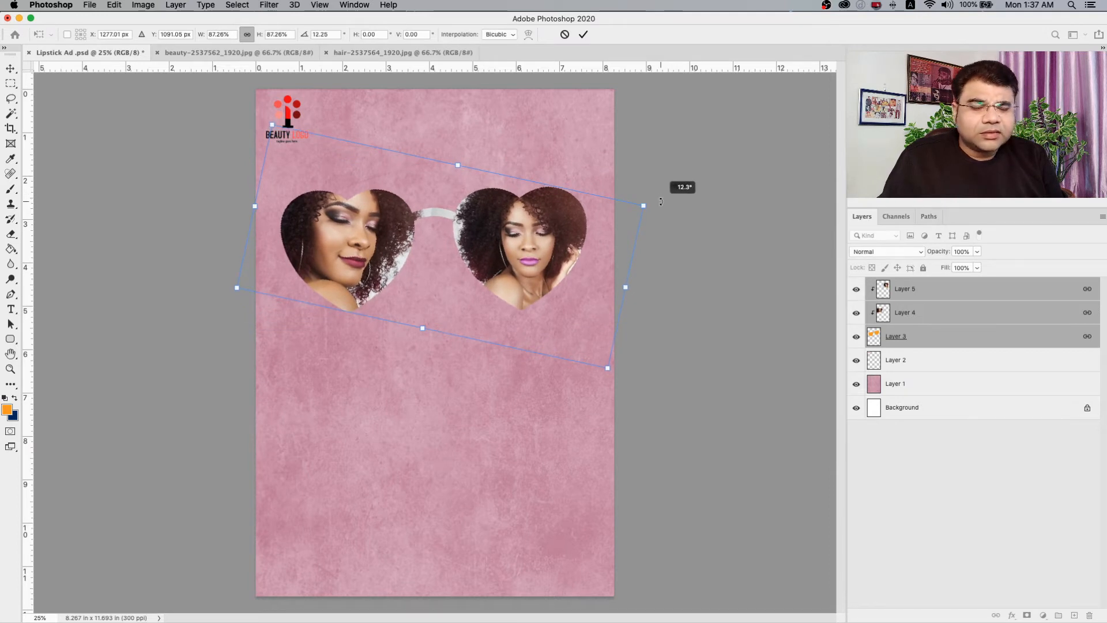
left_click_drag(661, 201, 663, 105)
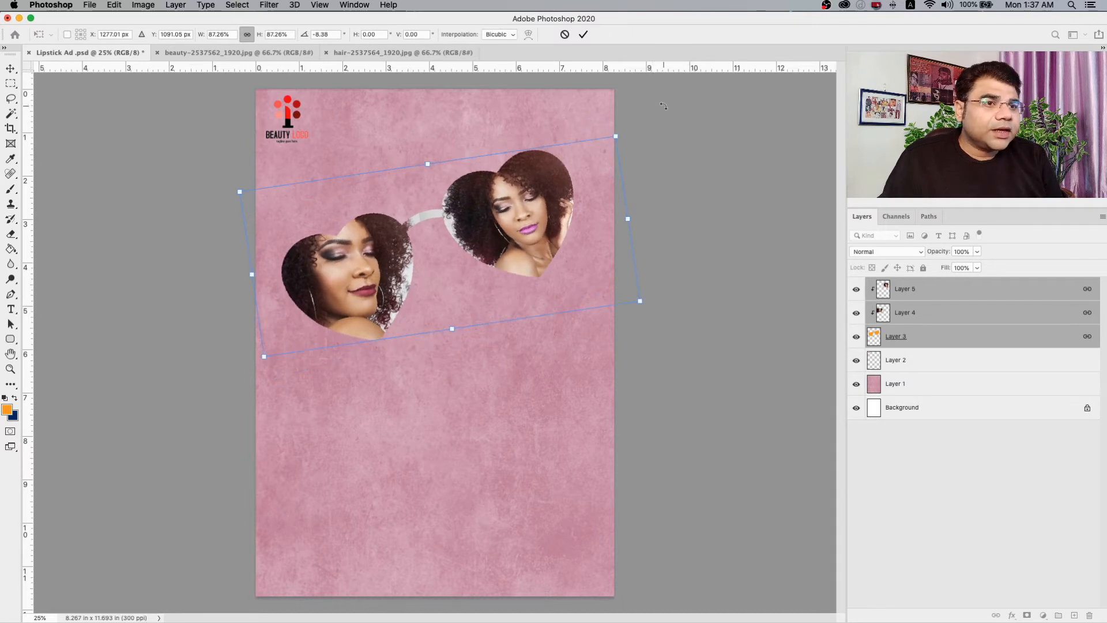
key("Return")
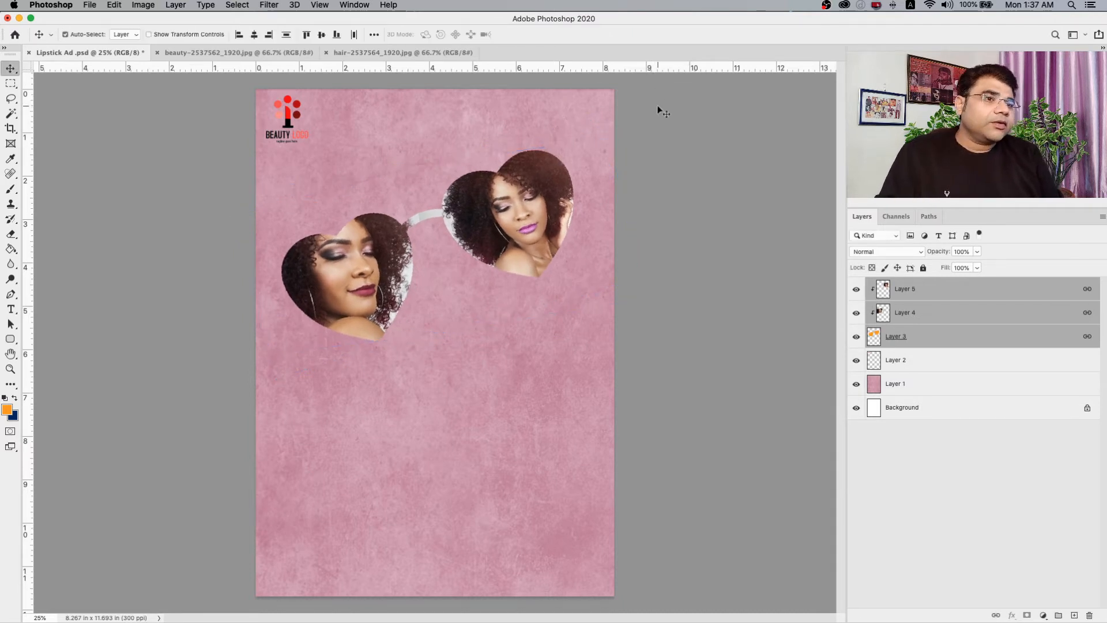
Create a text box about 4.5 by 2.3 inches below the right lens, reading "LETS DRESS YOUR LIPS".
left_click(11, 310)
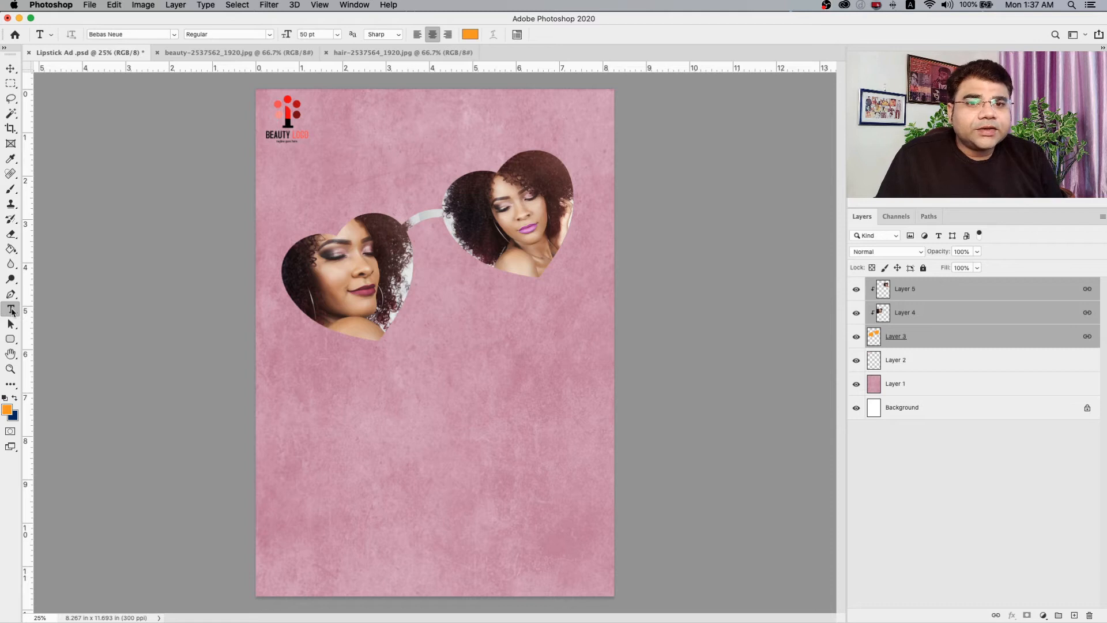
left_click_drag(411, 305, 605, 406)
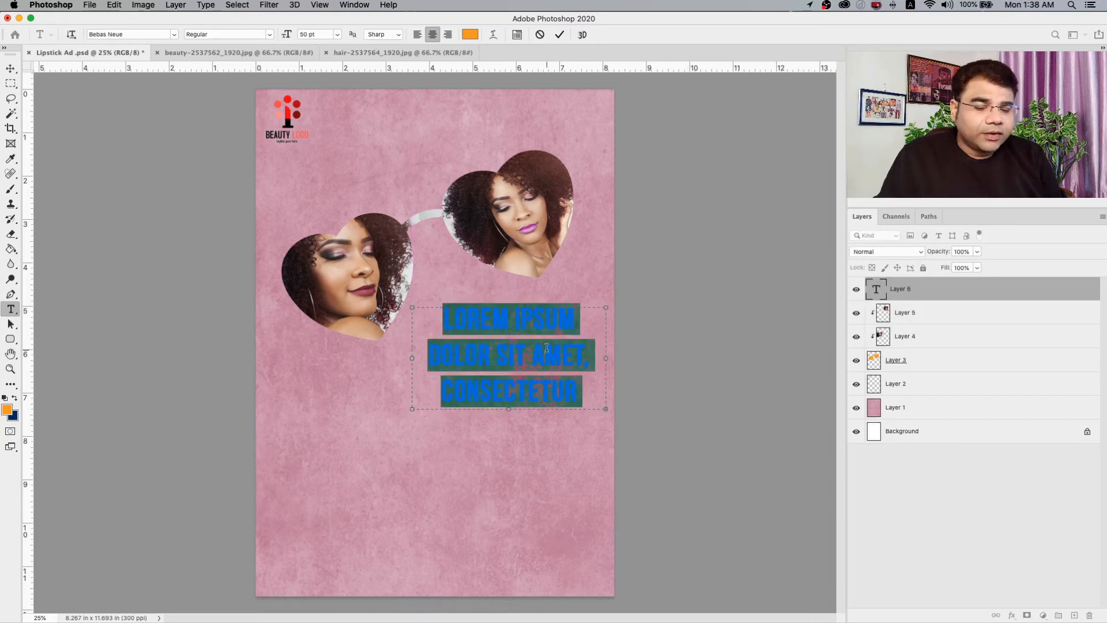
key("BackSpace")
type("LETS")
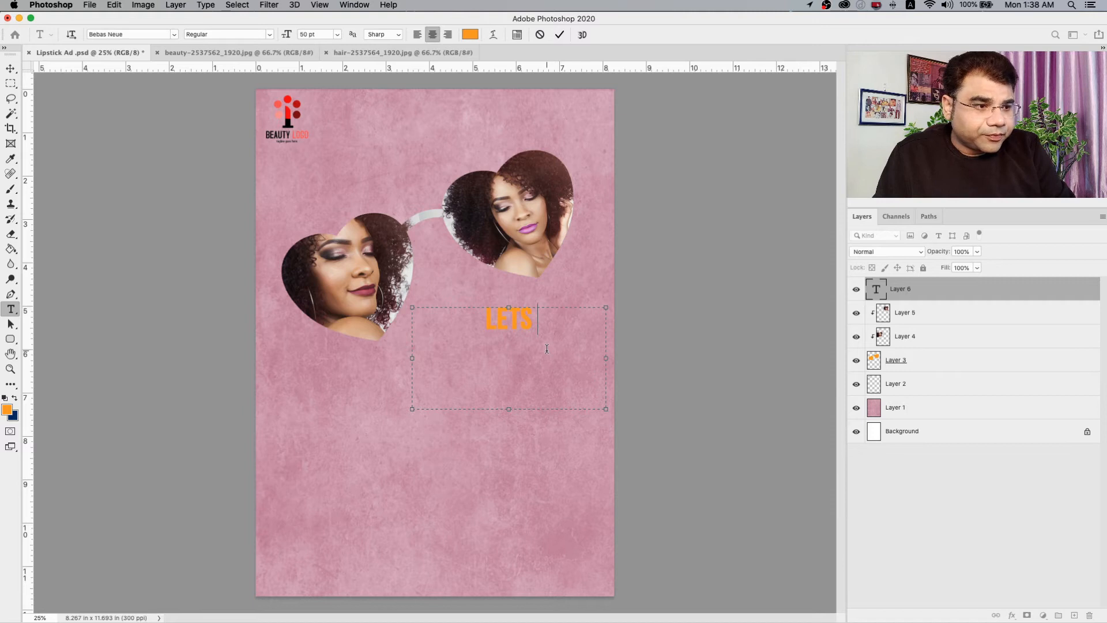
type(" DRESS YOU")
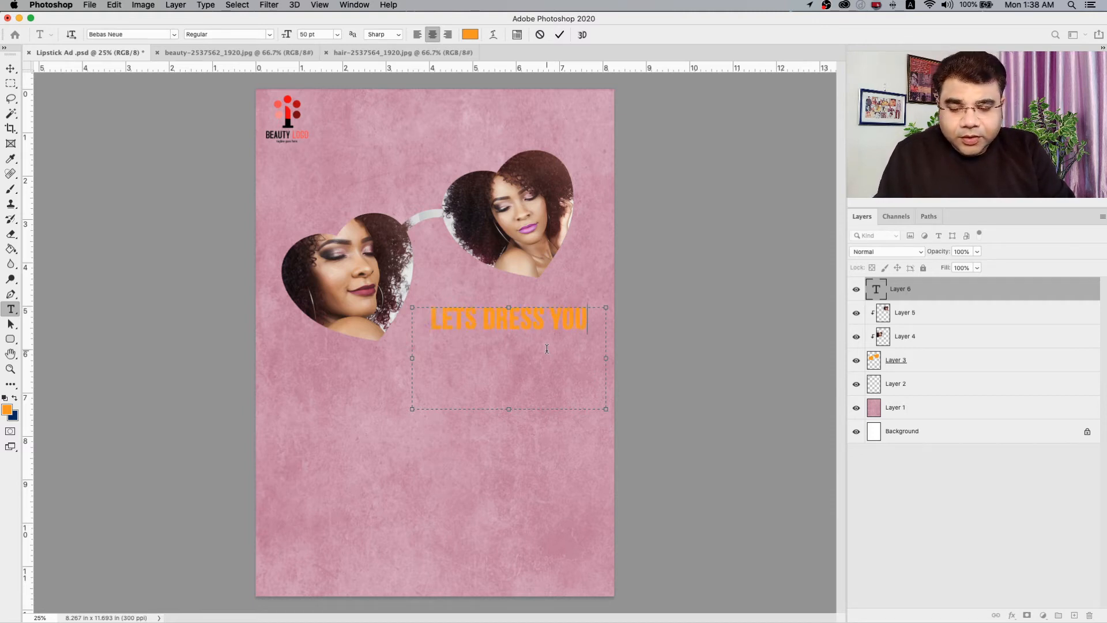
type("R LIPS")
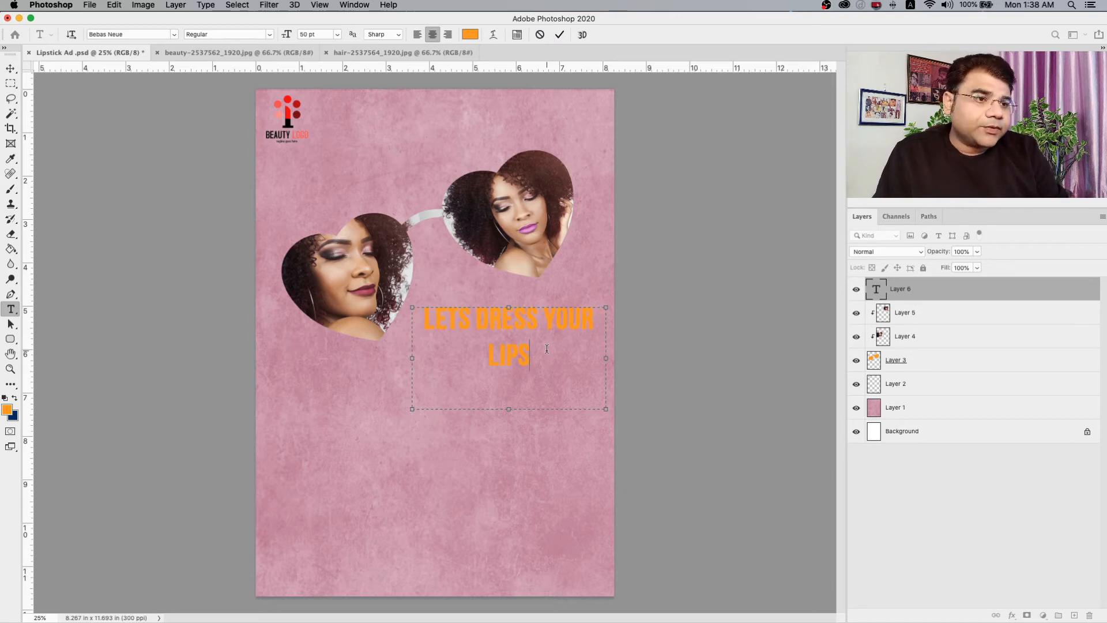
Change the entire headline's font to Bradley Hand Bold.
key("ctrl+a")
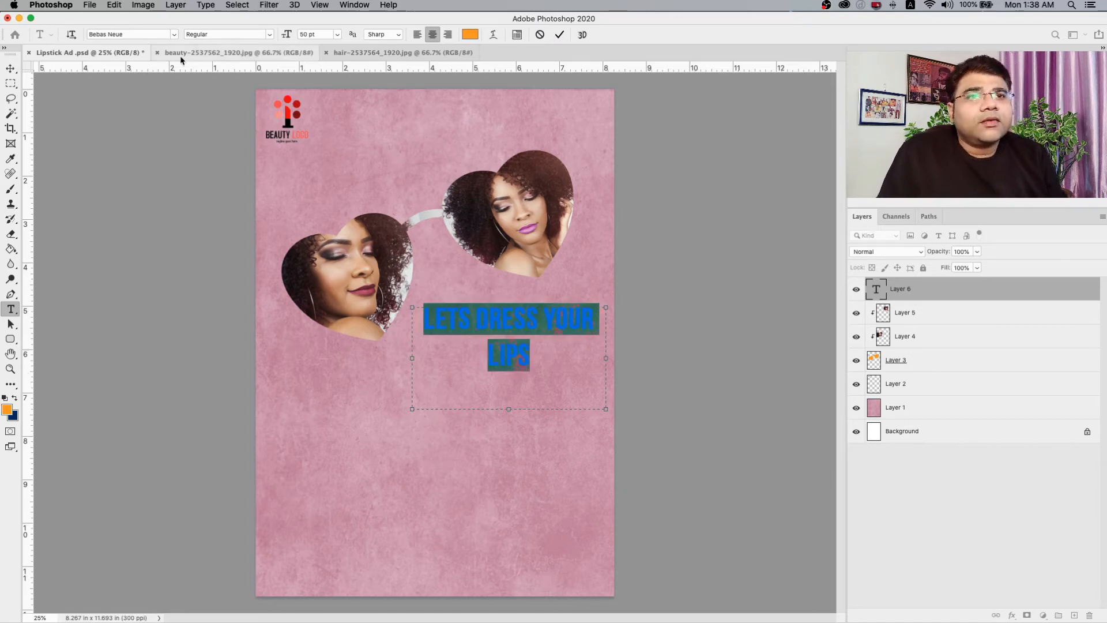
left_click(131, 34)
key("Down")
key("Down")
key("Down")
key("Down")
key("Down")
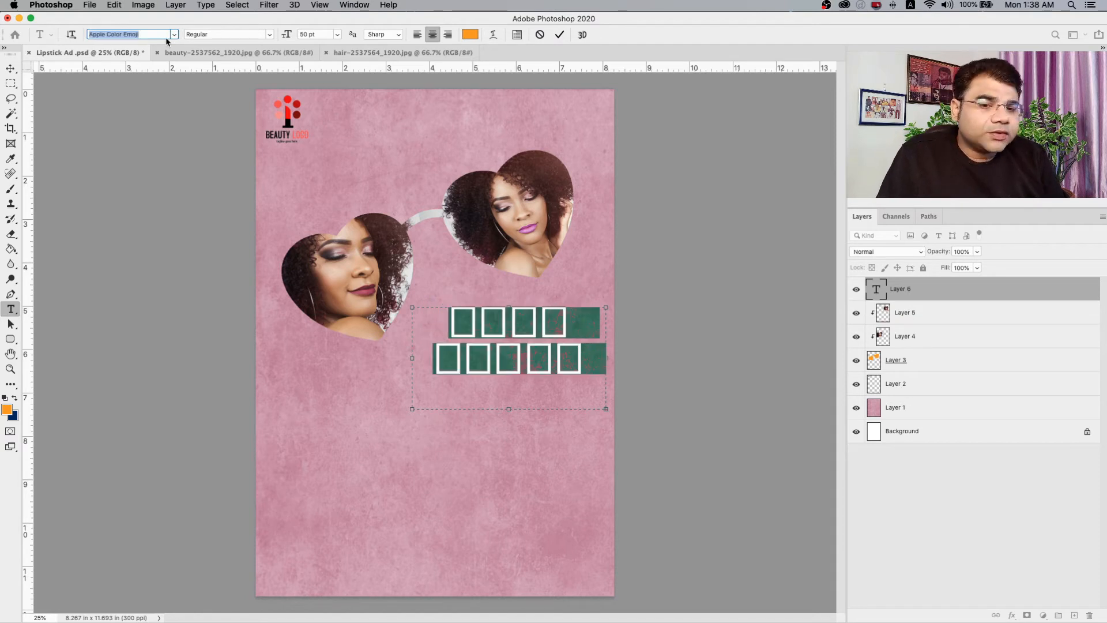
key("Down")
key("Down")
key("Down")
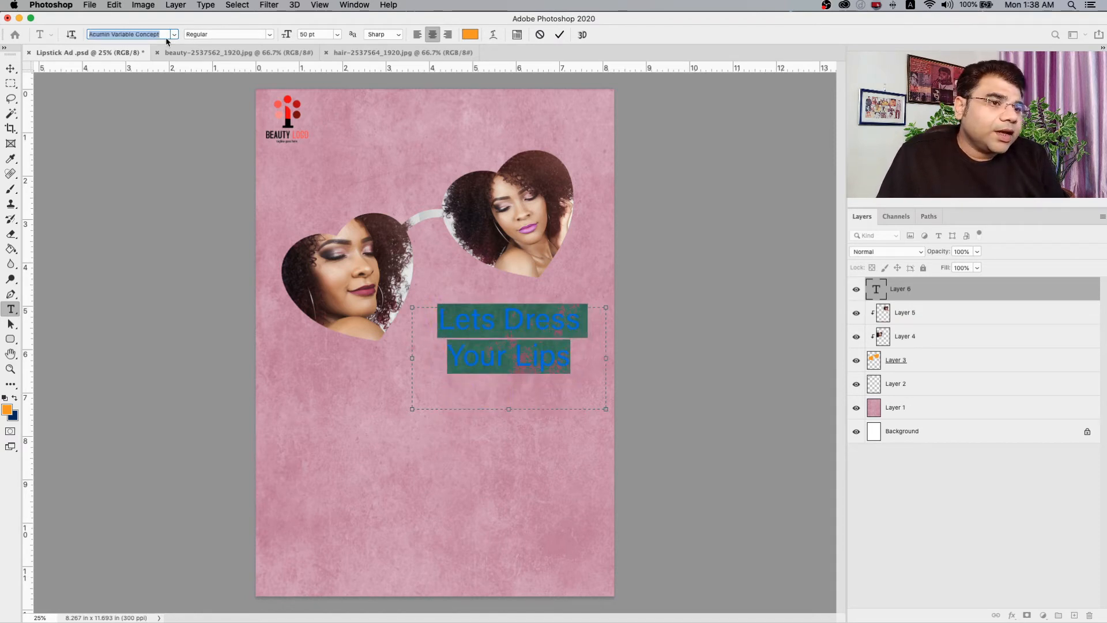
key("Down")
key("Down")
key("Down")
key("Down")
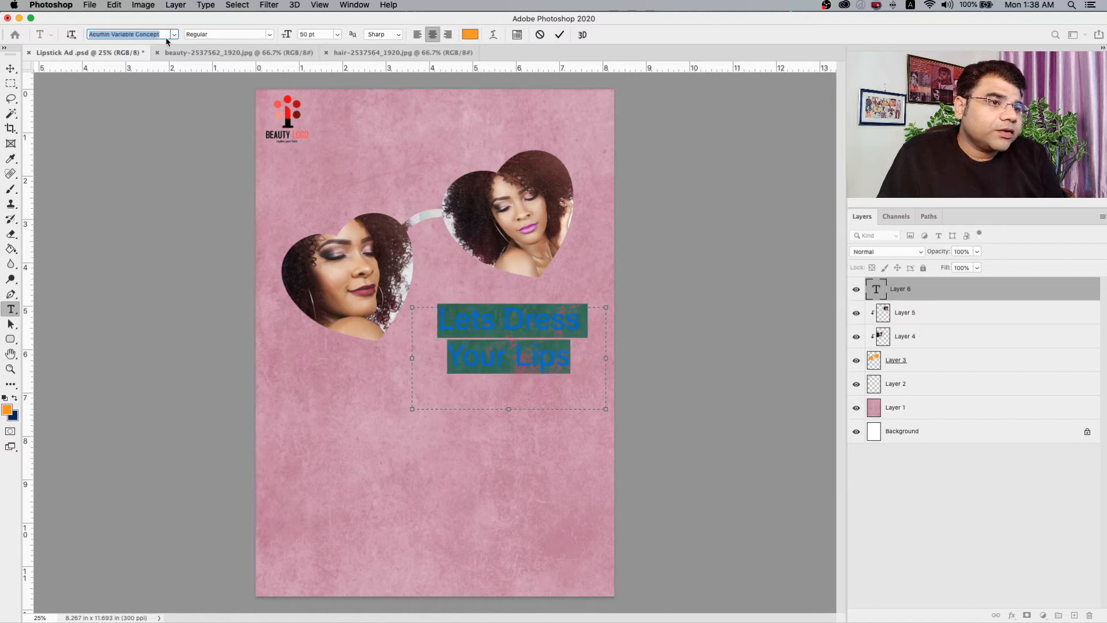
key("Up")
key("Up")
key("Up")
key("Up")
key("Up")
key("Up")
key("Up")
key("Down")
key("Down")
key("Down")
key("Down")
key("Down")
key("Down")
key("Down")
key("Down")
key("Down")
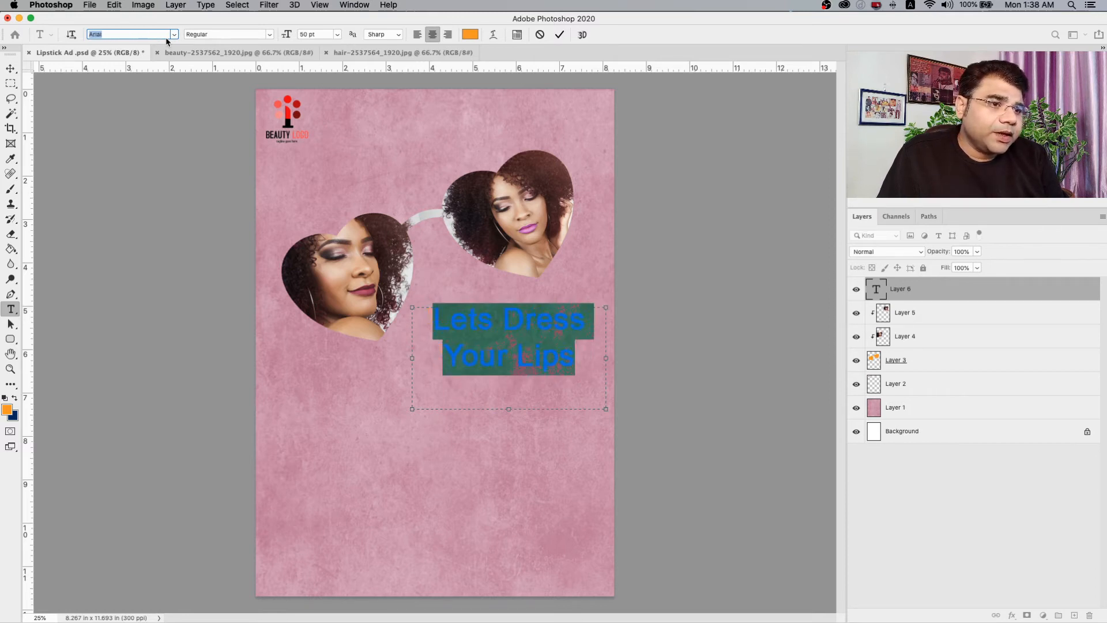
key("Down")
key("Down")
key("Down")
key("Down")
key("Down")
key("Down")
key("Down")
key("Down")
key("Down")
key("Down")
key("Down")
key("Down")
key("Down")
key("Down")
key("Down")
key("Down")
key("Down")
key("Down")
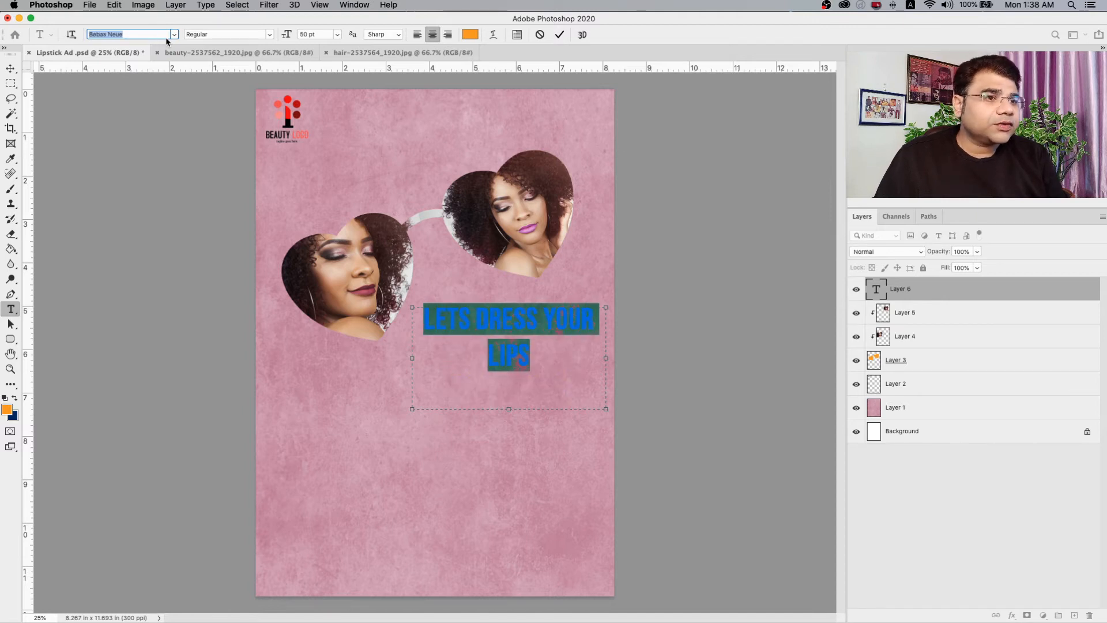
key("Down")
key("Down")
key("Down")
key("Down")
key("Down")
key("Down")
key("Down")
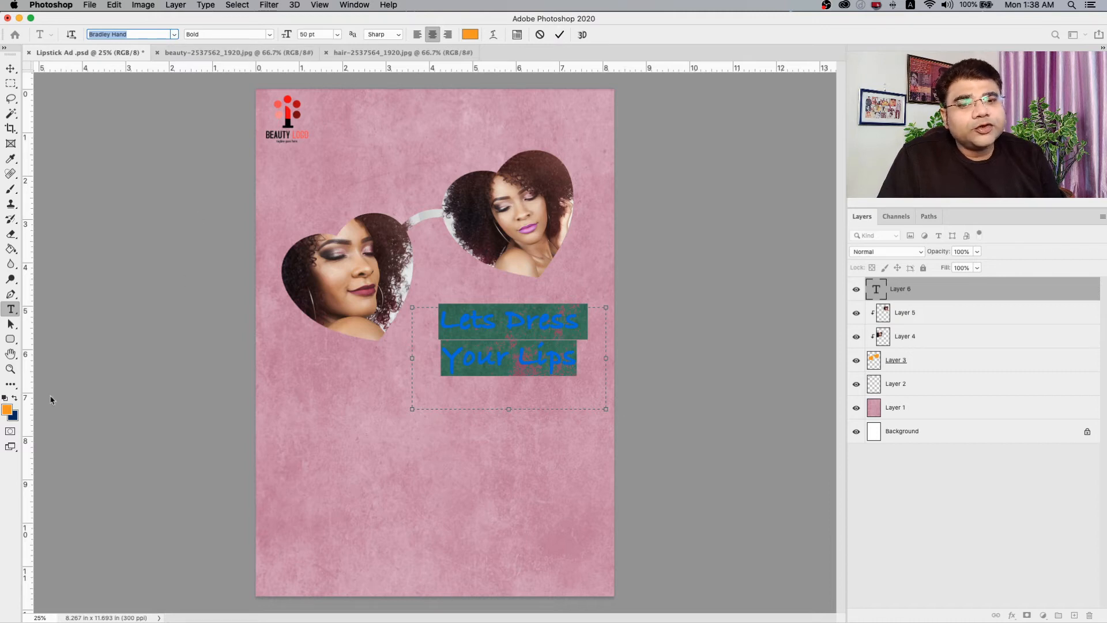
Try a violet-blue colour, 4200ff, for the headline text.
left_click(7, 410)
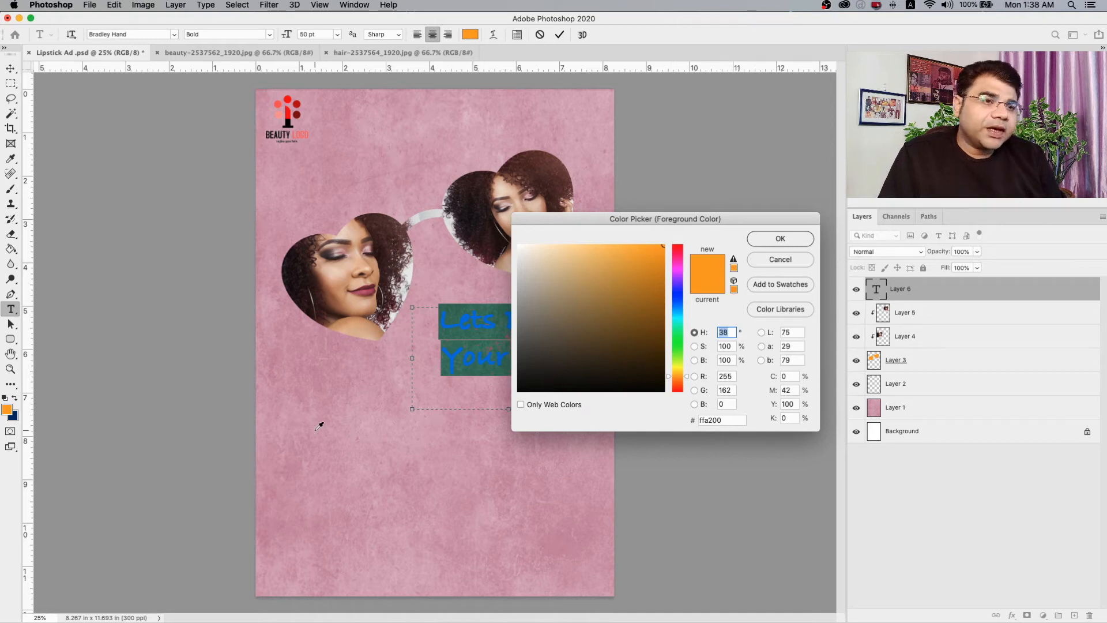
left_click_drag(680, 326, 678, 397)
left_click_drag(632, 282, 667, 335)
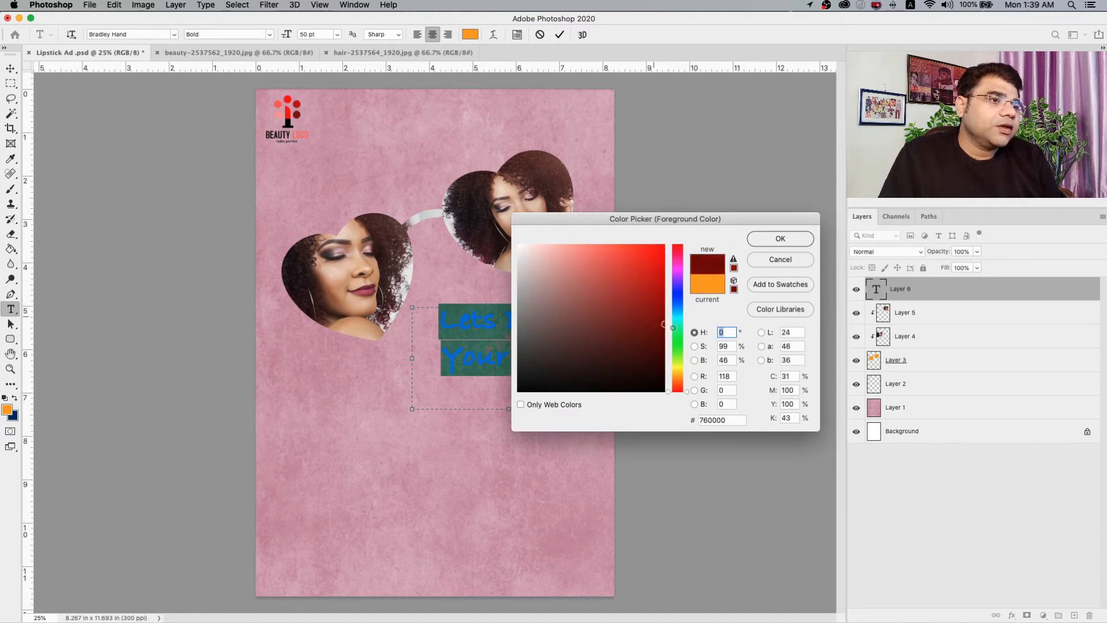
left_click_drag(686, 393, 685, 287)
left_click_drag(643, 256, 702, 219)
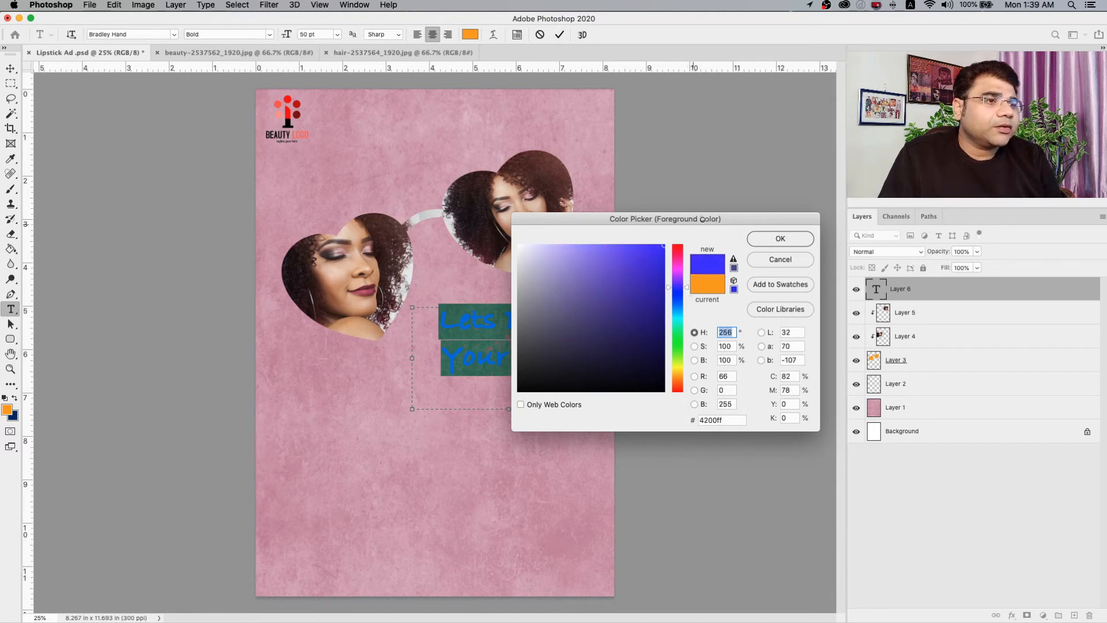
left_click(772, 243)
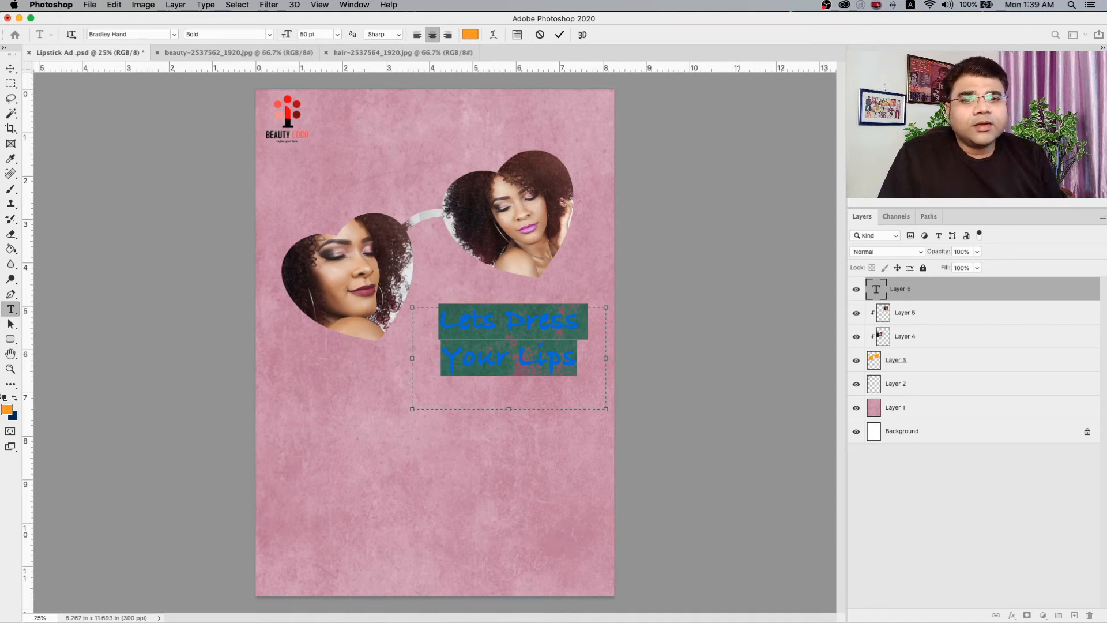
Set the headline text colour to bright blue, 005aff.
left_click(6, 411)
left_click(677, 323)
left_click_drag(677, 324, 666, 306)
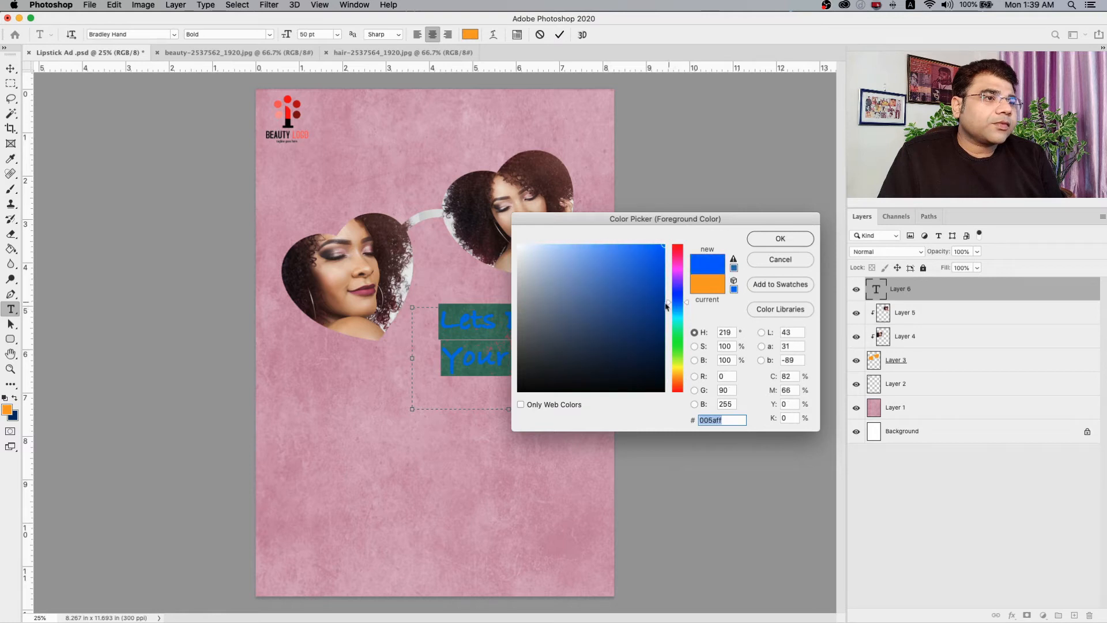
left_click(752, 239)
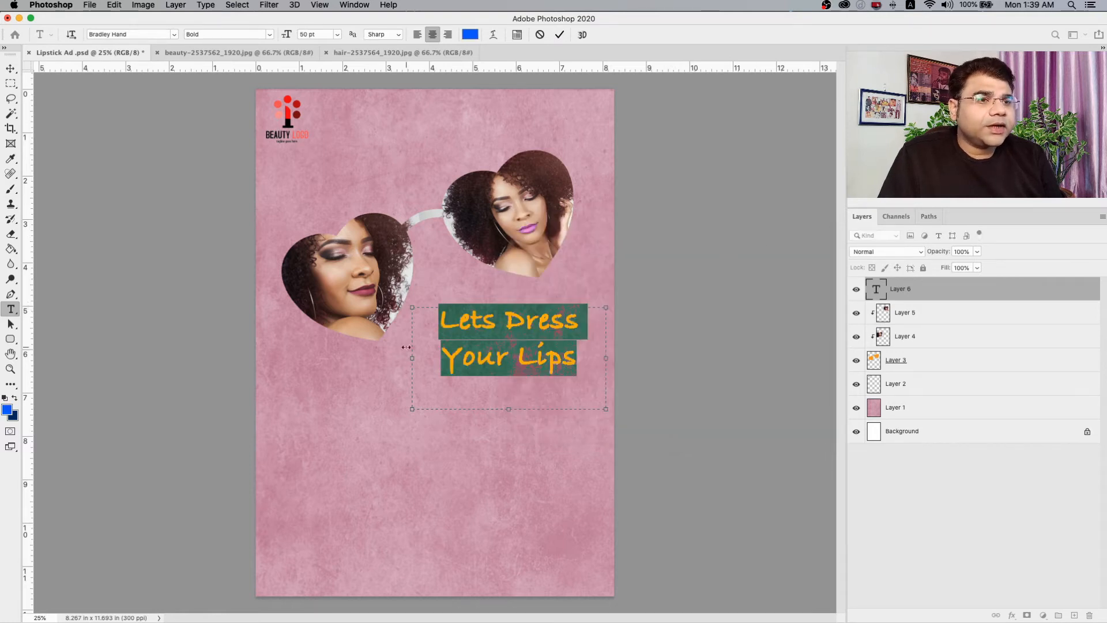
Widen the headline's text box so the wording fits on one line, and move the headline just below the sunglasses.
left_click_drag(411, 411, 279, 395)
left_click(11, 68)
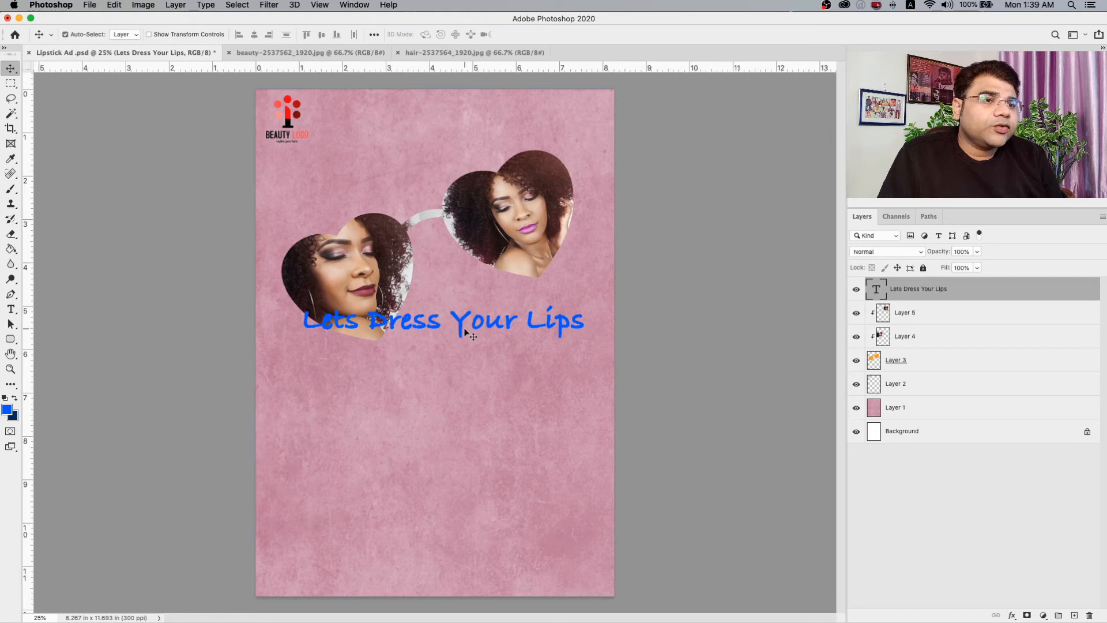
left_click_drag(465, 333, 478, 369)
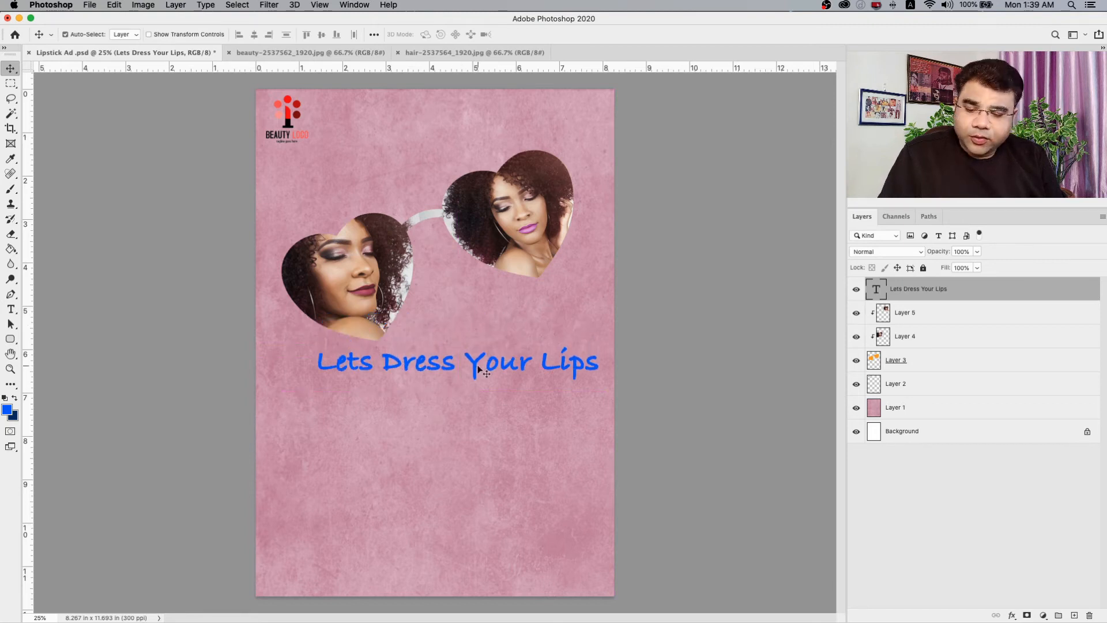
Rotate the headline counterclockwise so it slopes upward like the sunglasses, and place it close beneath the lenses.
key("ctrl+t")
left_click_drag(633, 280, 628, 262)
left_click_drag(509, 357, 527, 318)
key("Return")
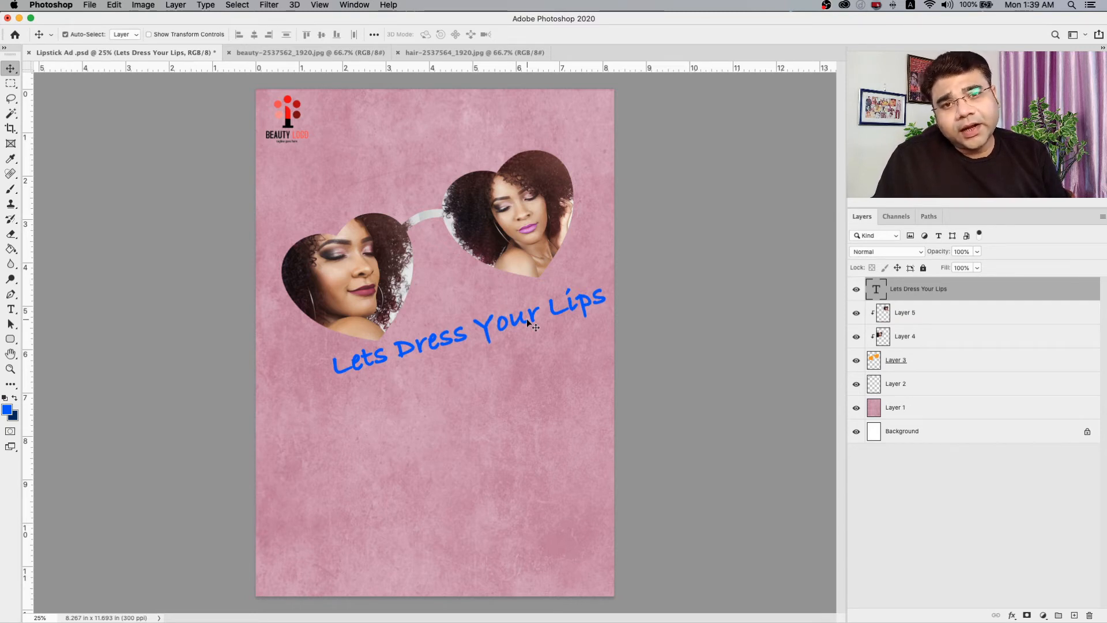
mouse_move(519, 321)
left_mouse_down()
mouse_move(492, 327)
mouse_move(509, 328)
left_mouse_up()
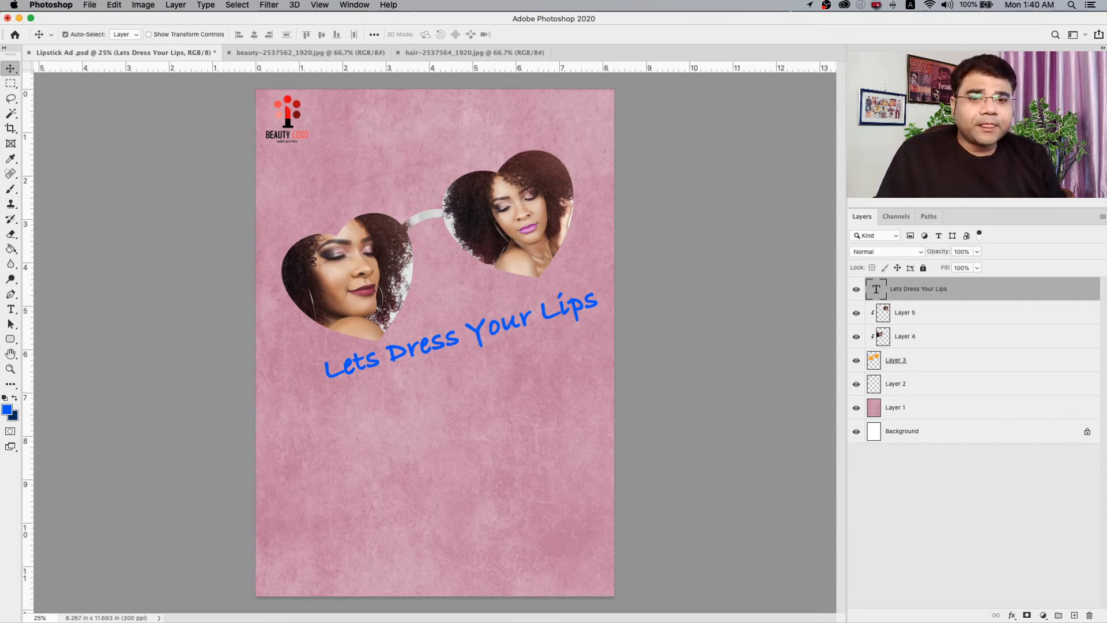
Draw a blue rectangle about 2480 by 1089 px across the full width of the page's bottom area.
left_click(10, 339)
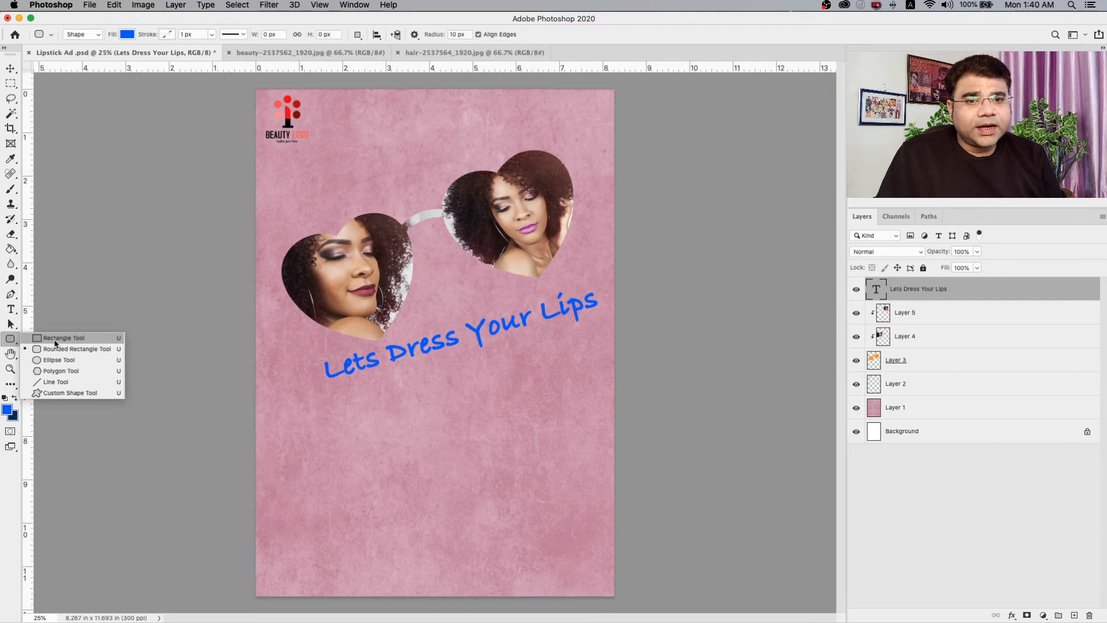
left_click(55, 339)
left_click_drag(255, 440, 613, 597)
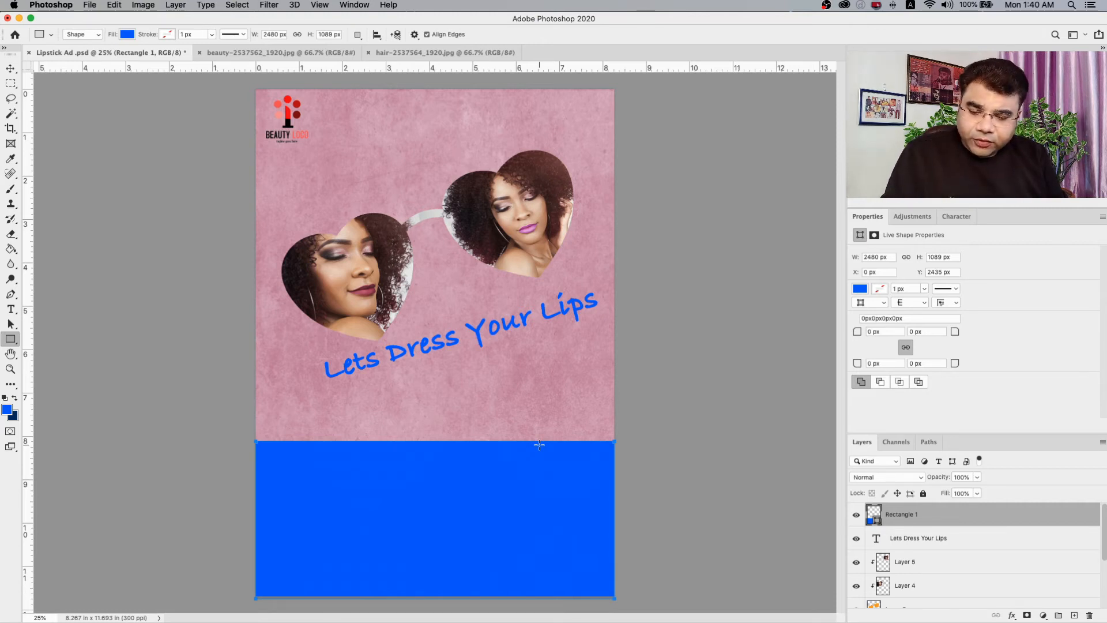
Warp the blue rectangle's upper edge into an S-shaped wave rising from left to right, accepting conversion to a regular path.
key("super+t")
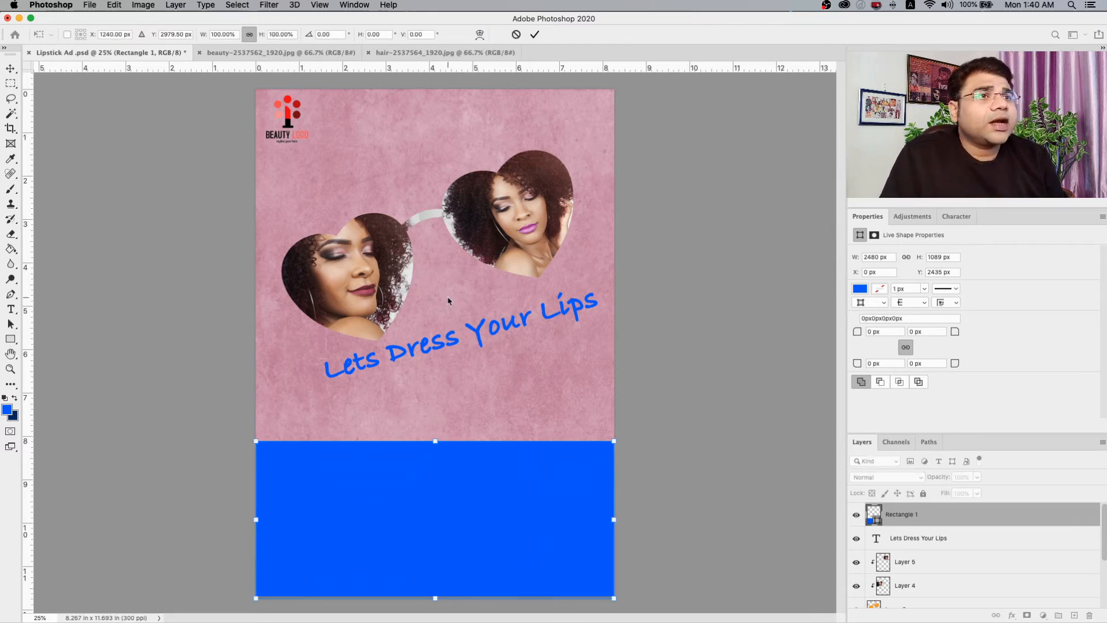
left_click(479, 35)
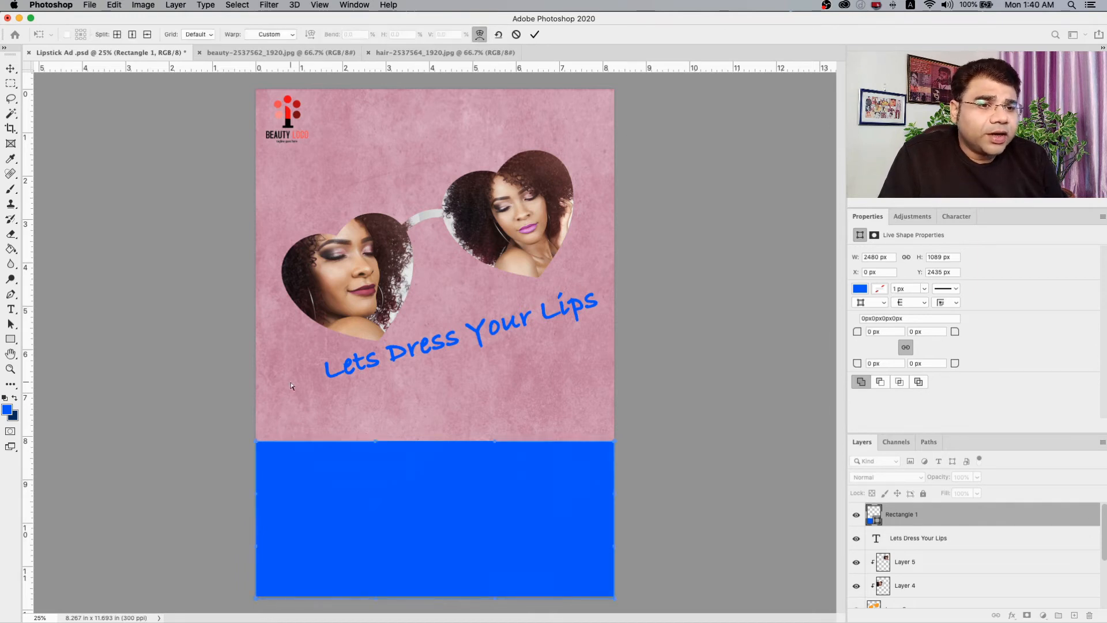
left_click_drag(257, 445, 255, 546)
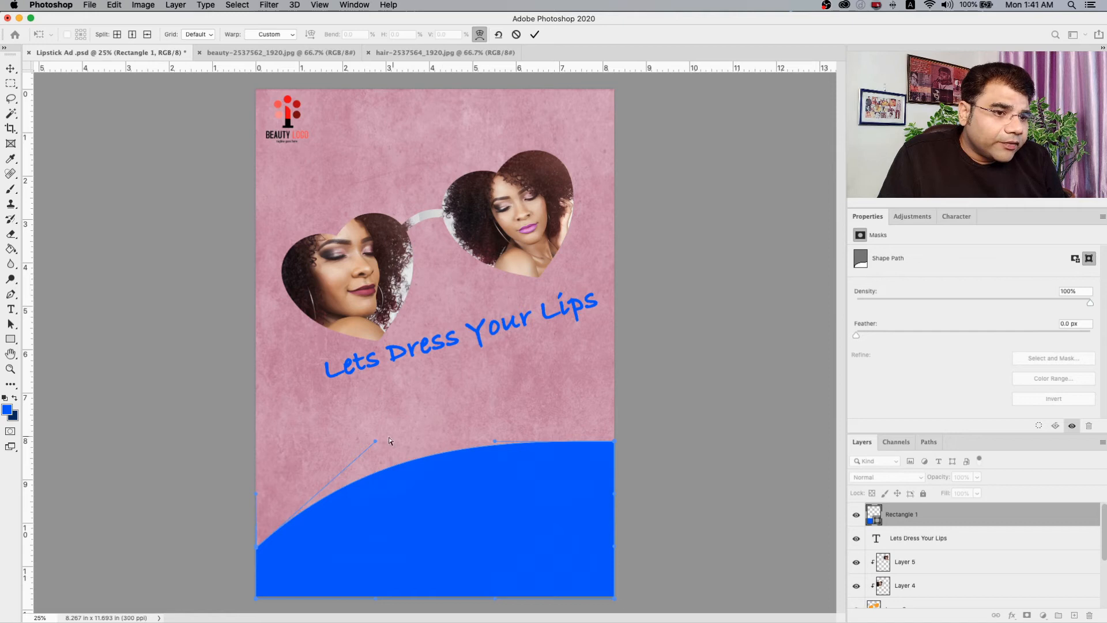
left_click_drag(377, 444, 481, 553)
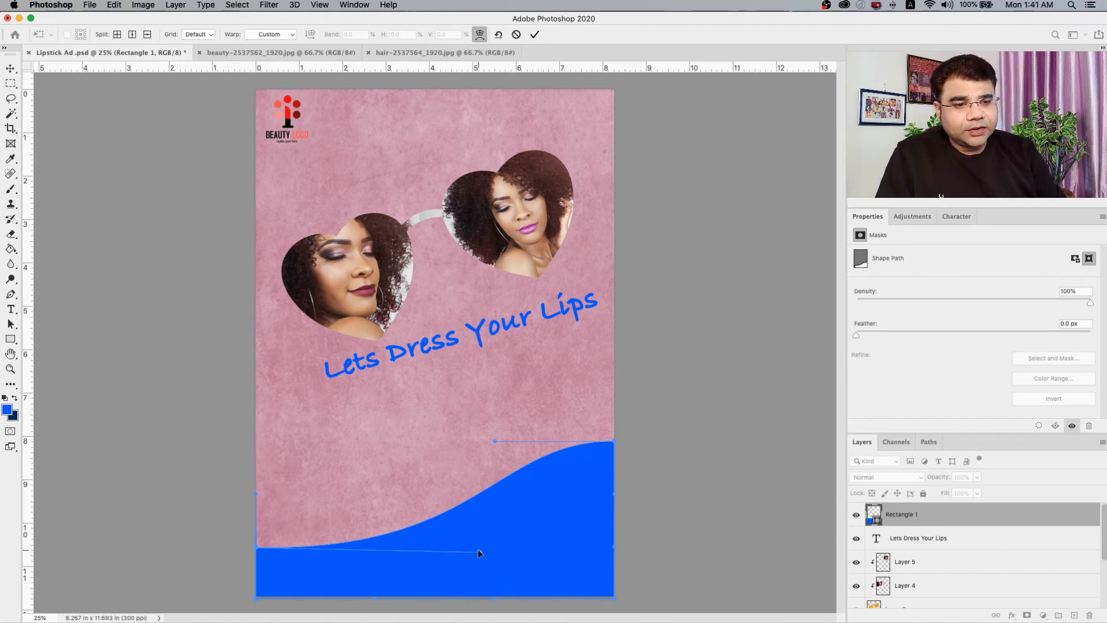
key("Return")
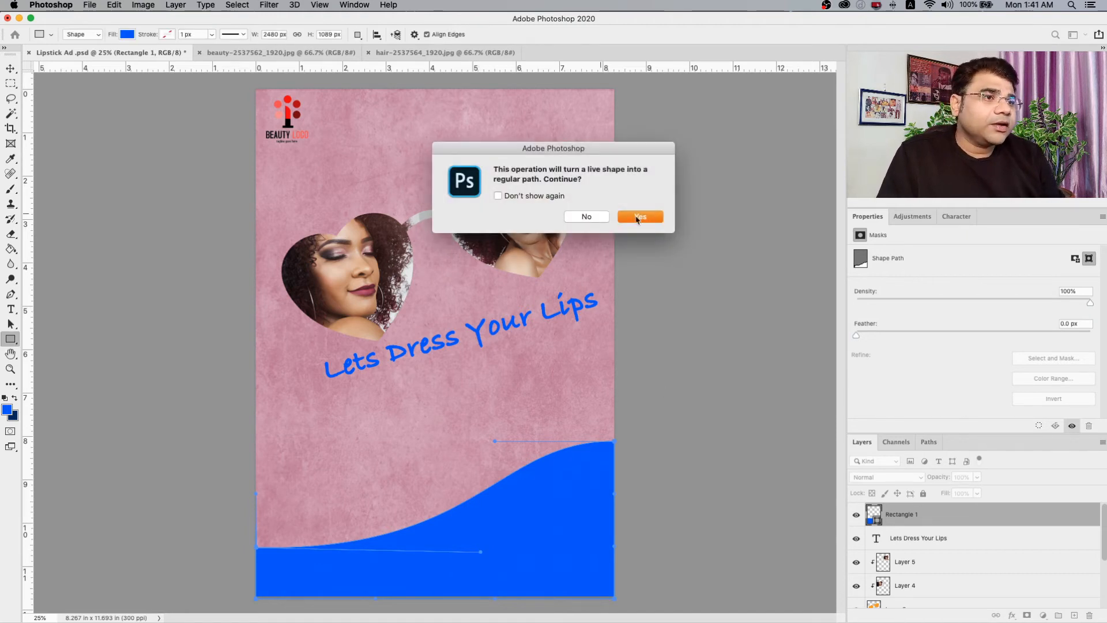
left_click(639, 217)
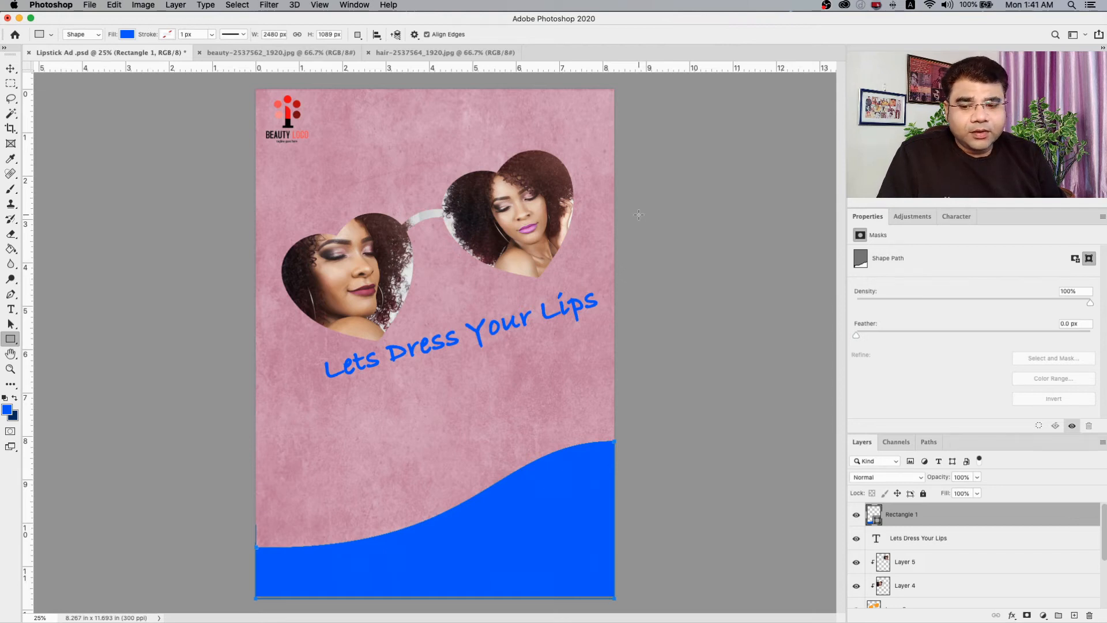
Enlarge the blue wave shape proportionally to about 103.1% so it extends slightly past the page's side edges.
key("super+t")
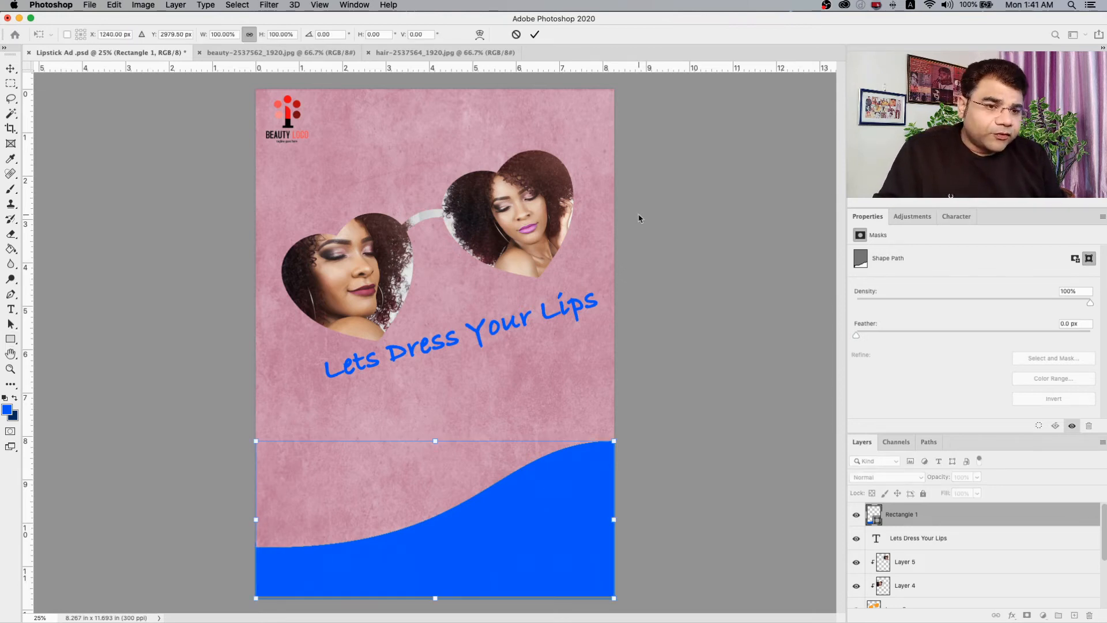
left_click_drag(256, 520, 249, 523)
left_click_drag(608, 519, 614, 519)
key("Return")
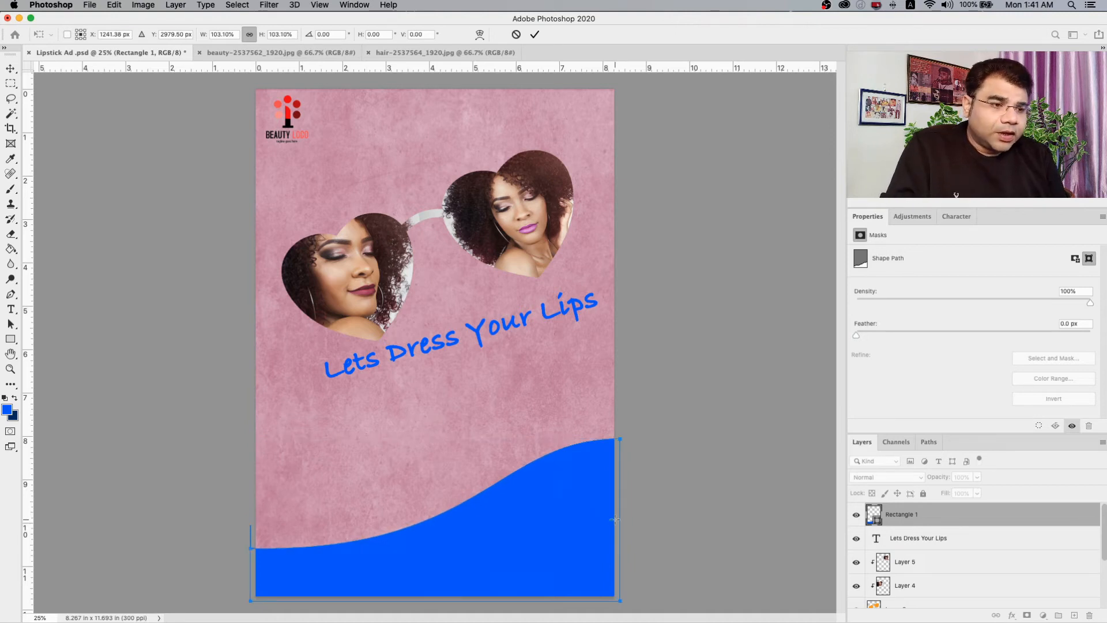
key("m")
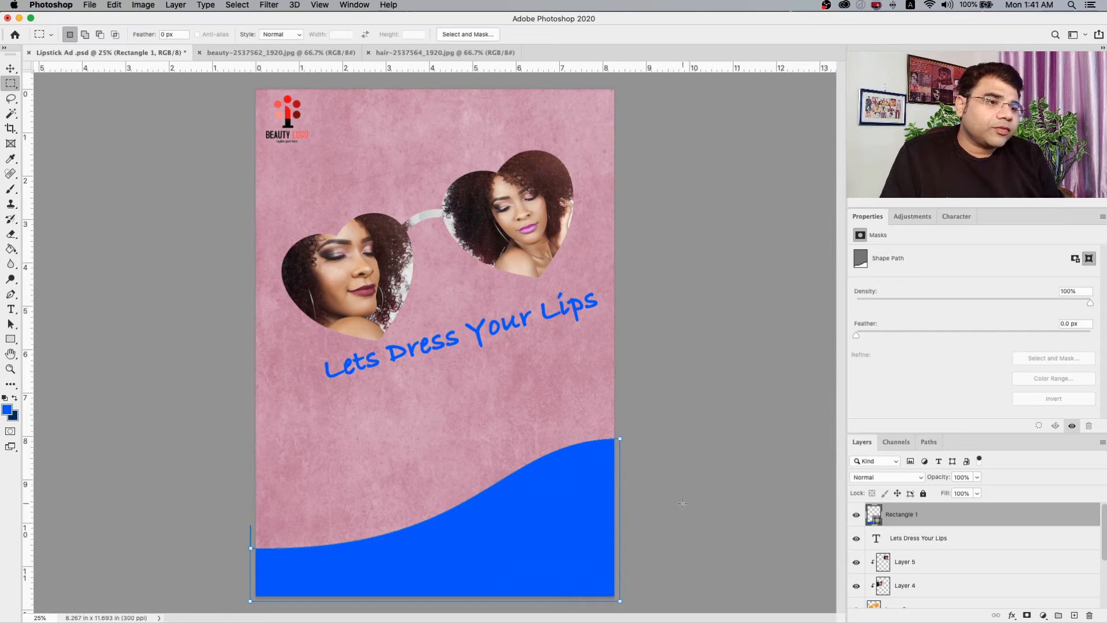
key("Return")
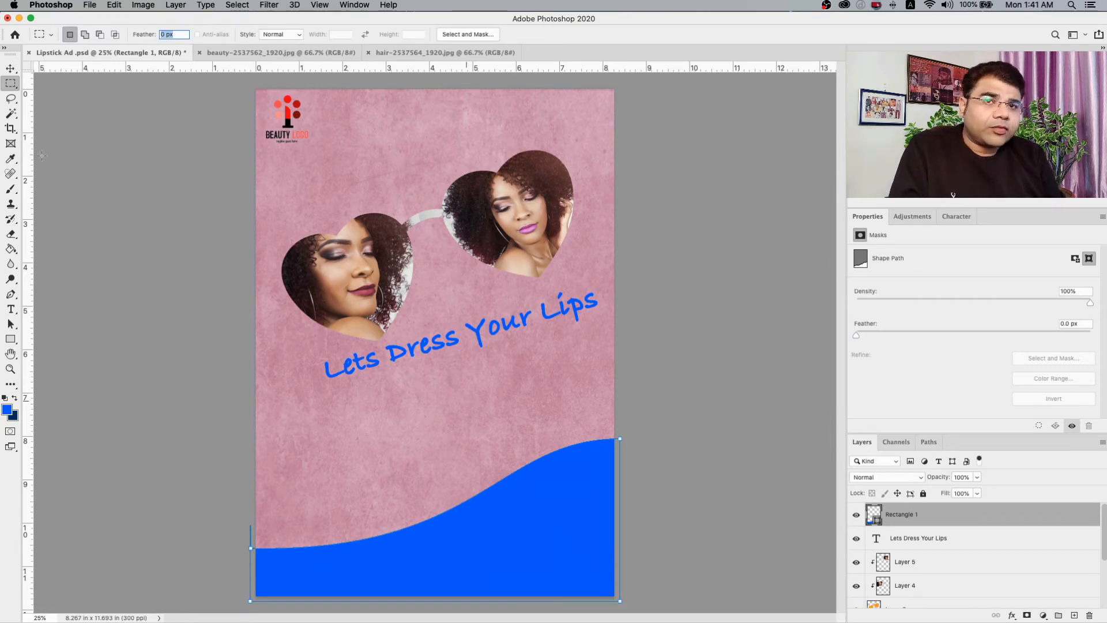
left_click(10, 68)
left_click(598, 476)
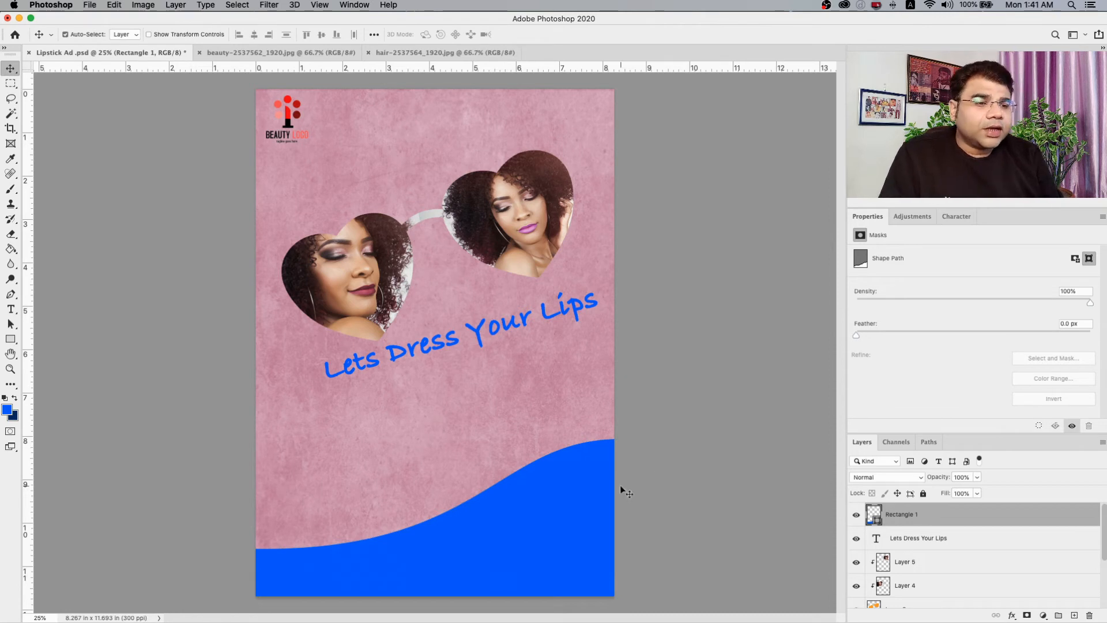
Add a Color Overlay effect to the blue wave shape's layer.
right_click(592, 489)
left_click(612, 495)
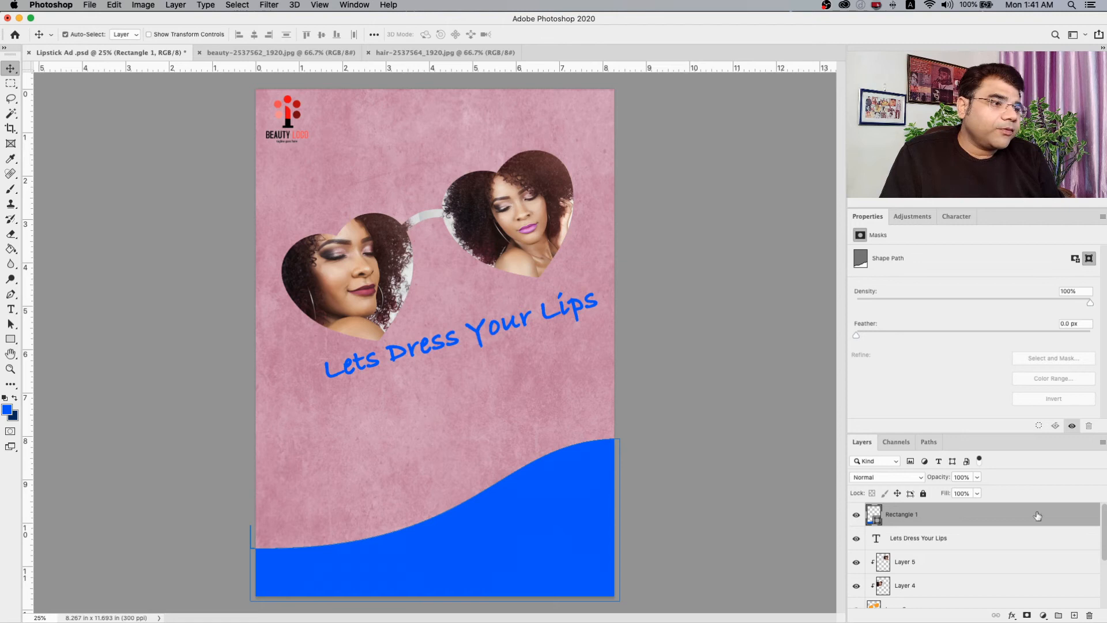
key("h")
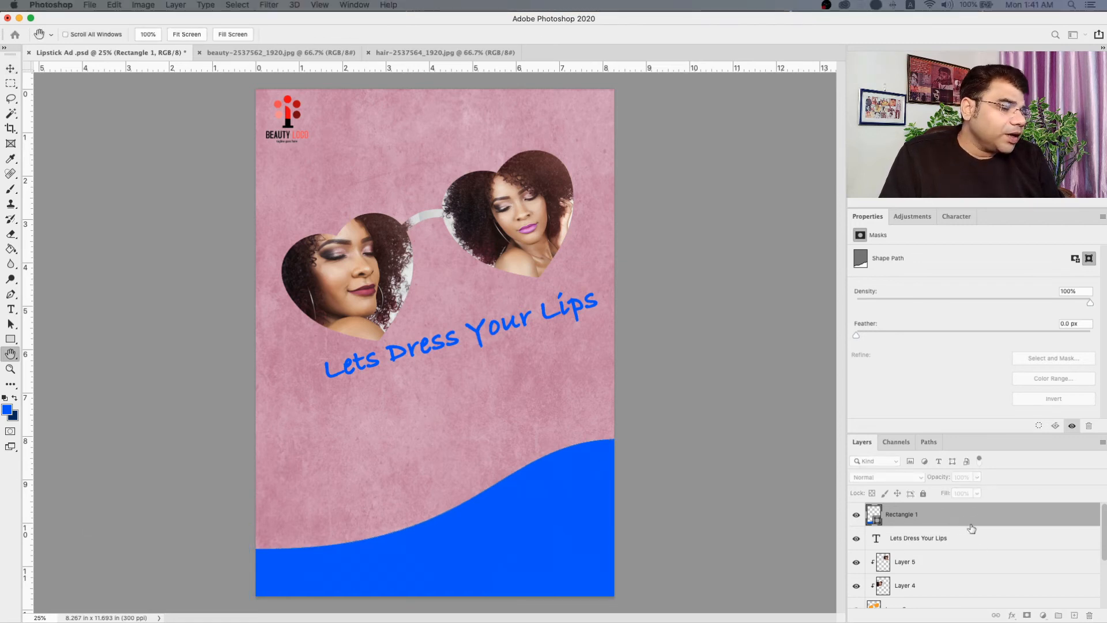
left_click_drag(372, 50, 948, 121)
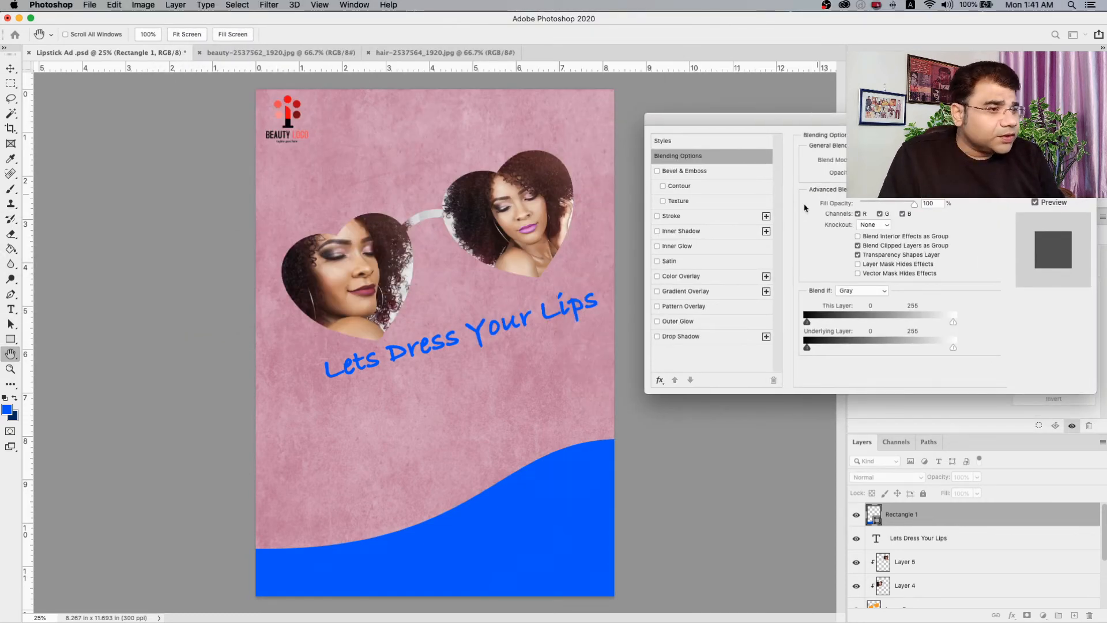
left_click(656, 277)
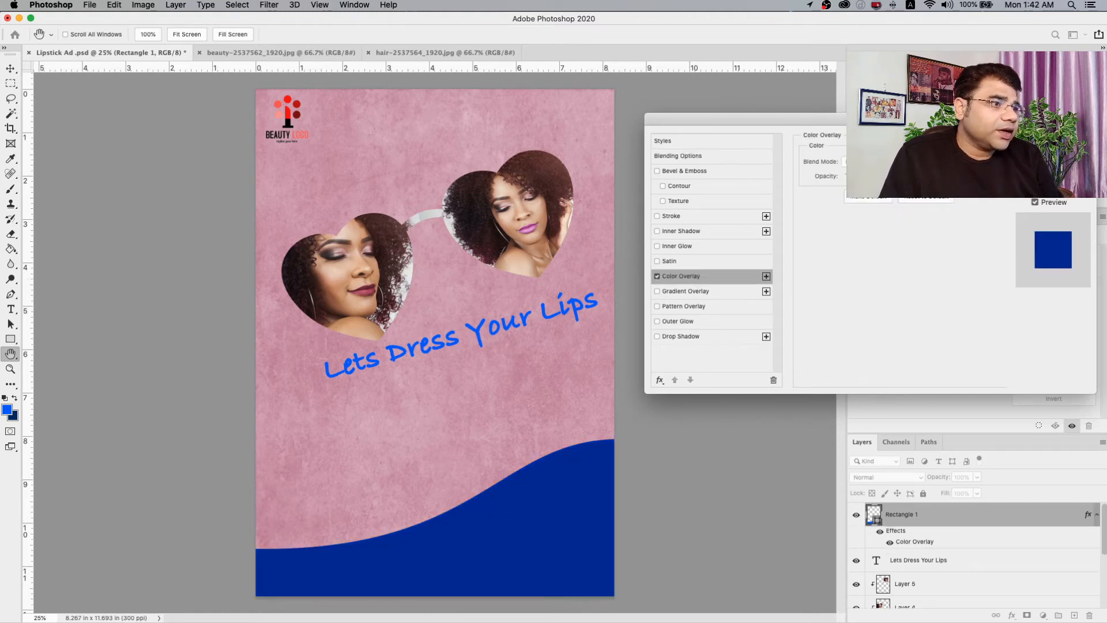
Set the wave's overlay colour to bright pink, #fe2887, and apply the layer style.
left_click(929, 162)
left_click_drag(677, 373, 677, 392)
left_click(655, 246)
left_click_drag(655, 247, 664, 245)
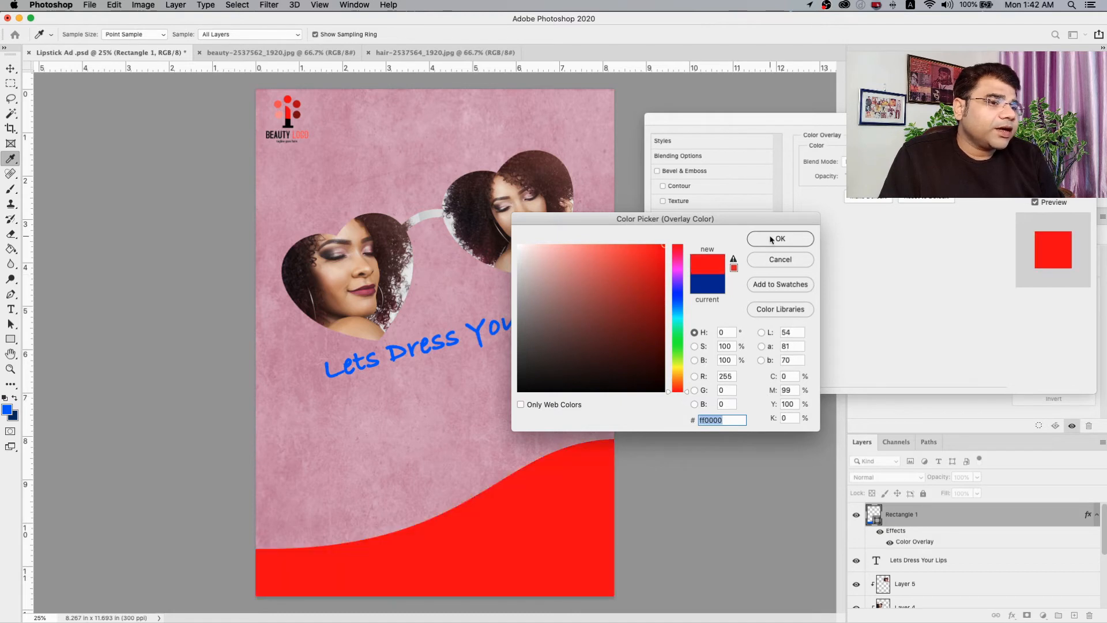
left_click_drag(688, 395, 690, 377)
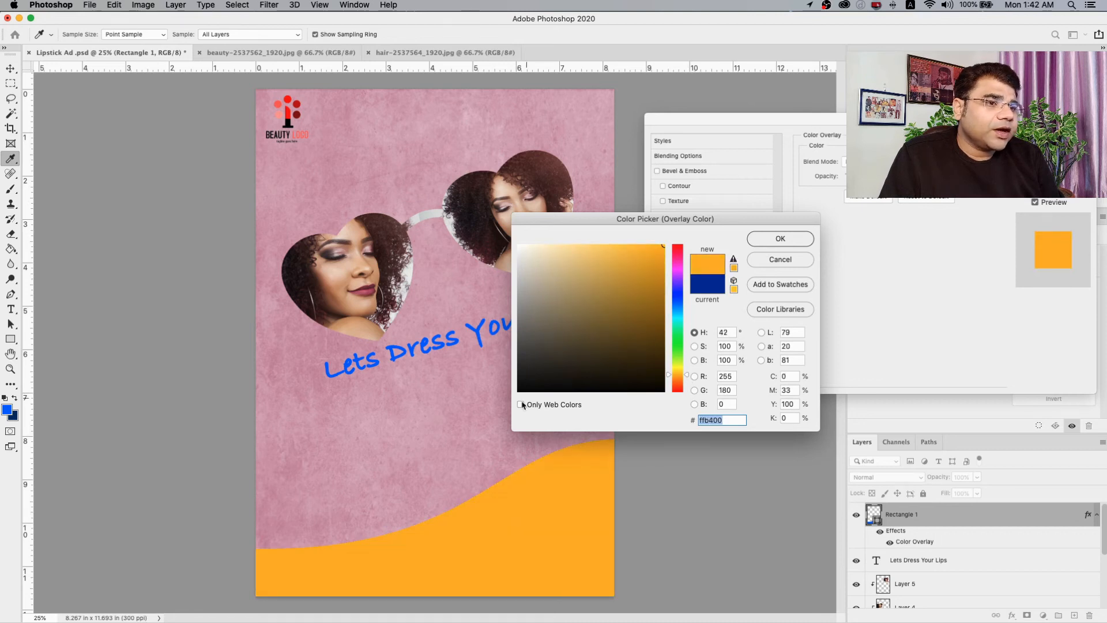
left_click(497, 411)
left_click_drag(576, 264, 641, 246)
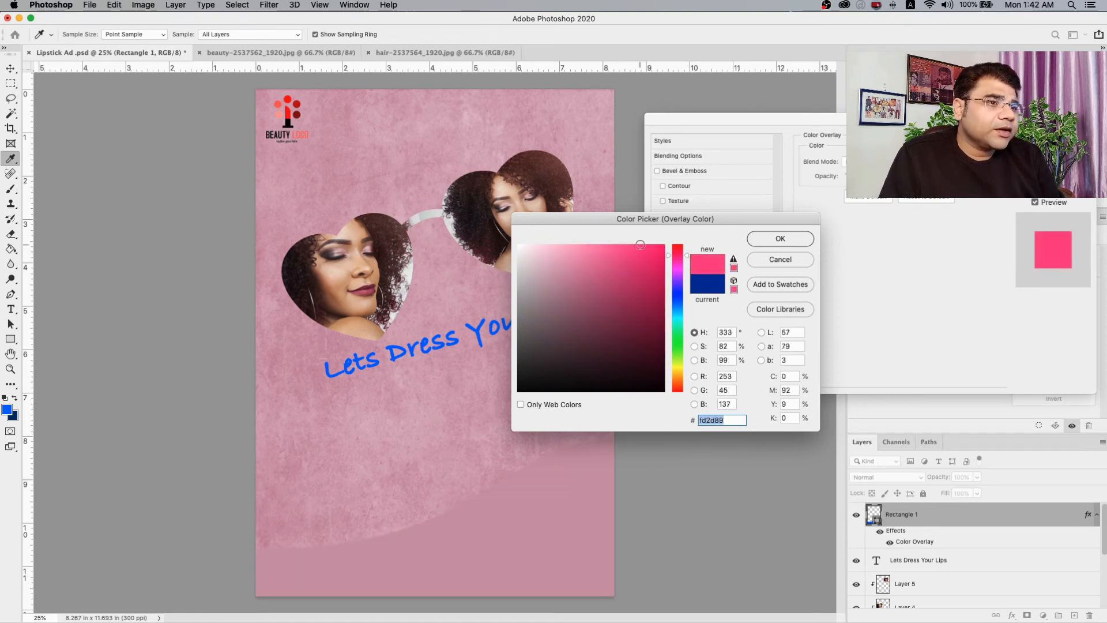
left_click(762, 241)
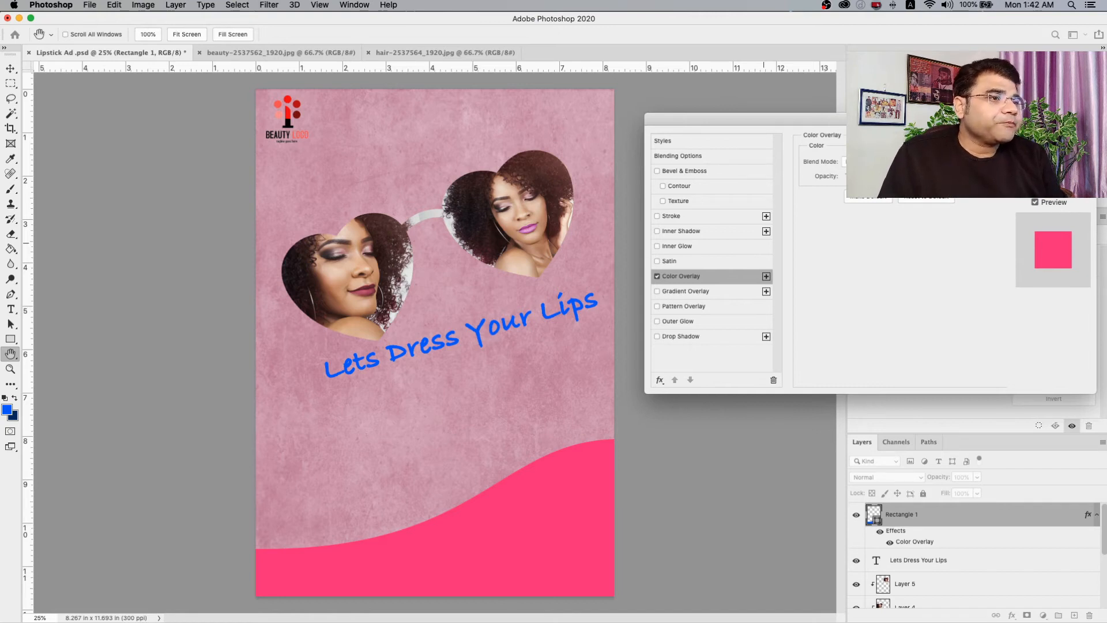
key("Return")
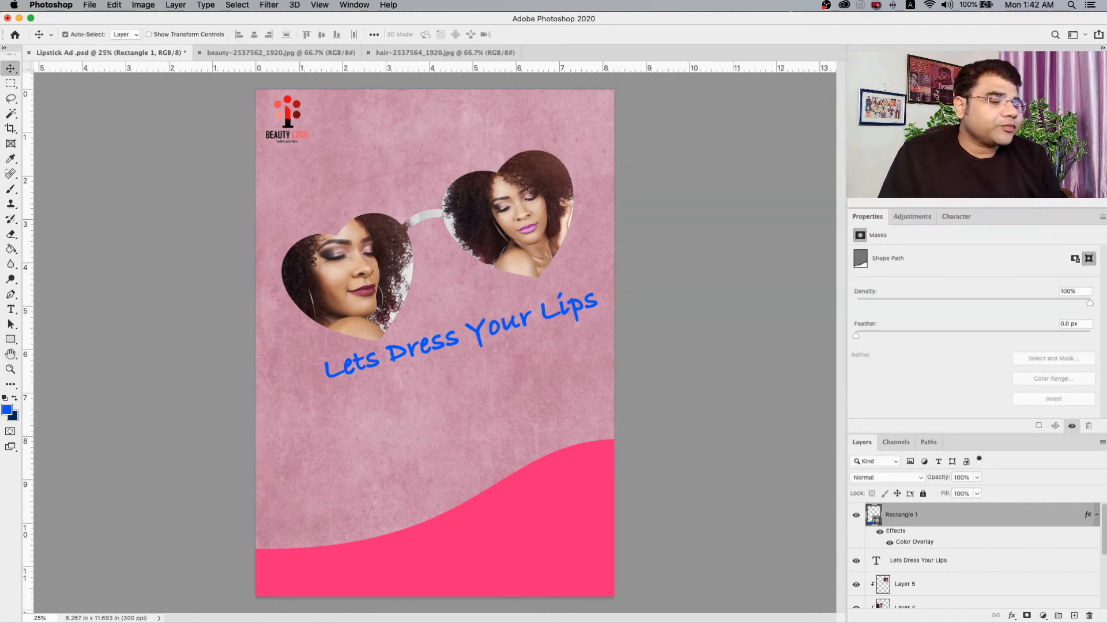
Duplicate the pink wave and place the copy straight above the original, over the headline.
right_click(525, 482)
left_click(536, 488)
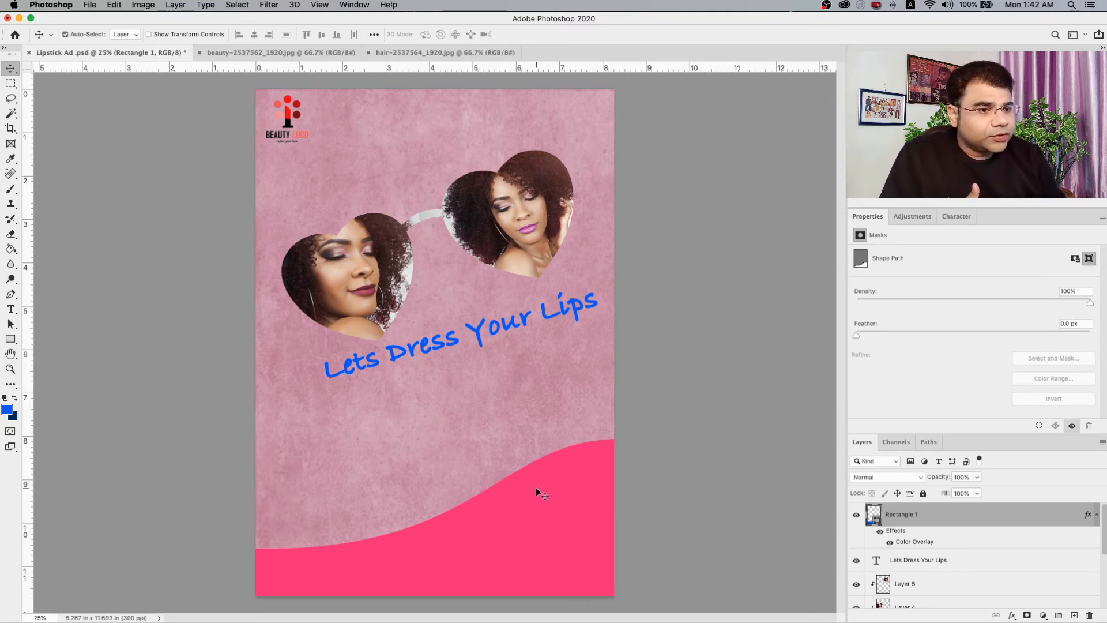
right_click(536, 489)
left_click(544, 498)
right_click(544, 498)
left_click(553, 505)
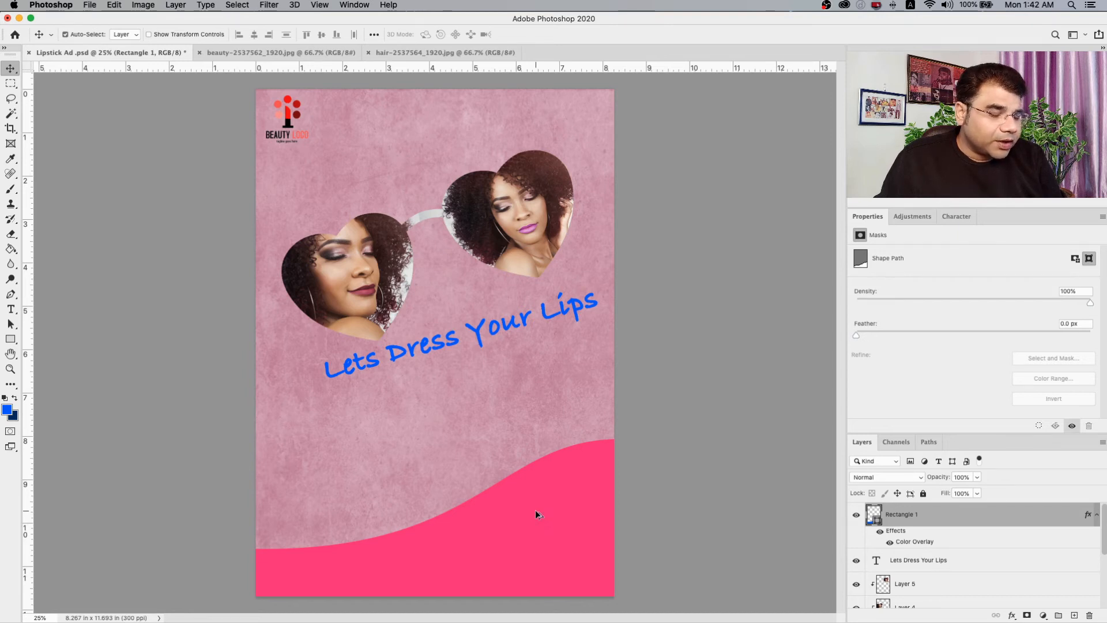
left_click_drag(535, 509, 529, 337)
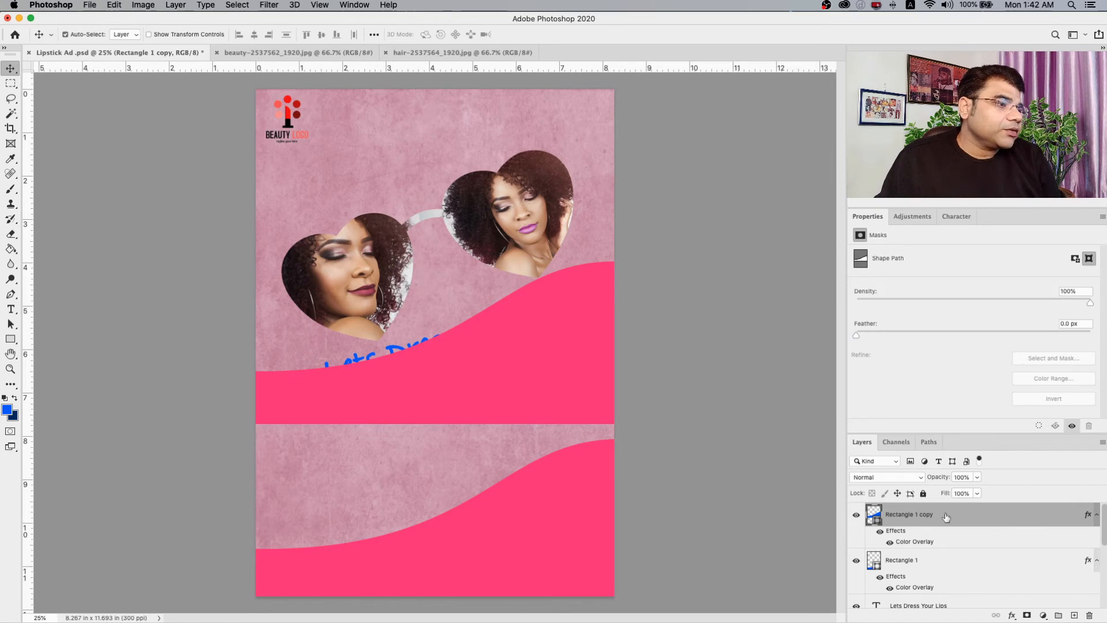
Change the Color Overlay of the duplicated wave to dark crimson, #c00055.
double_click(1024, 517)
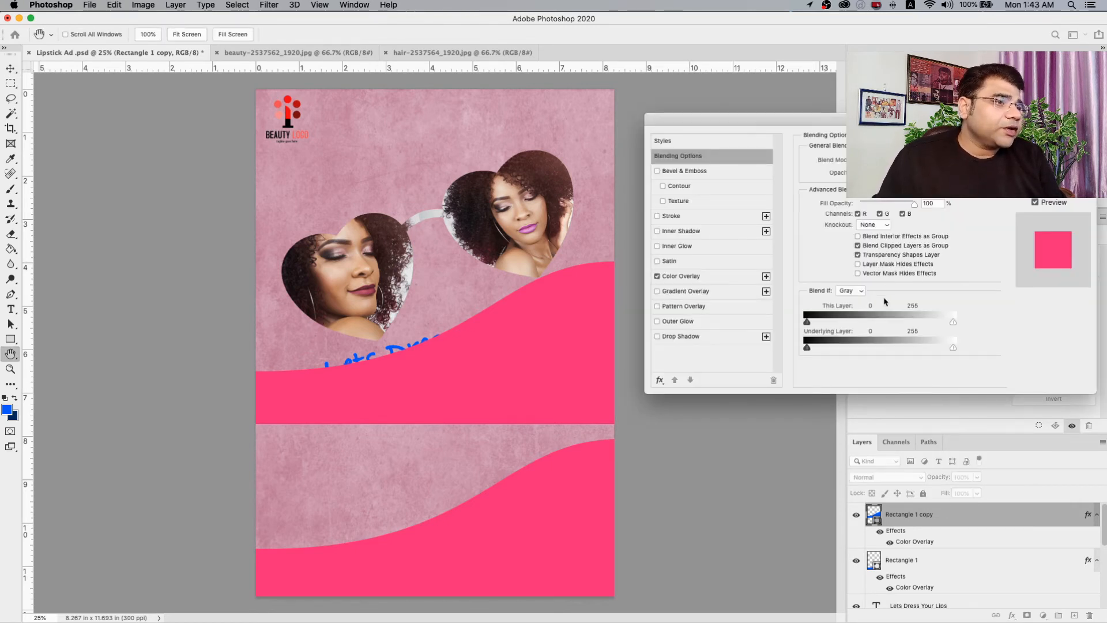
left_click(682, 277)
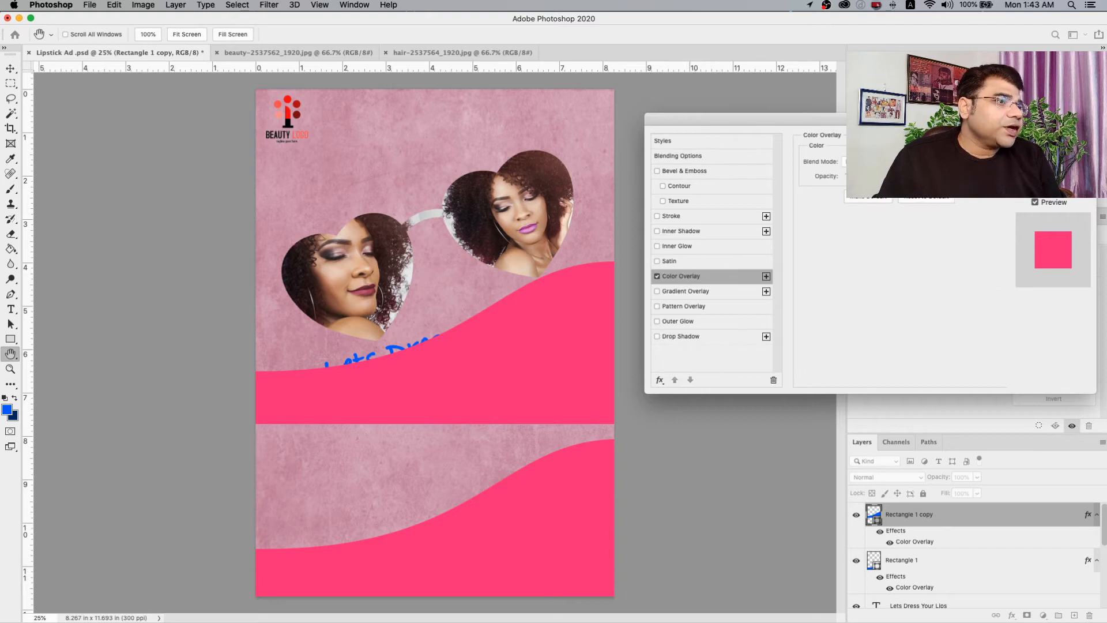
left_click(930, 162)
left_click_drag(642, 272, 675, 281)
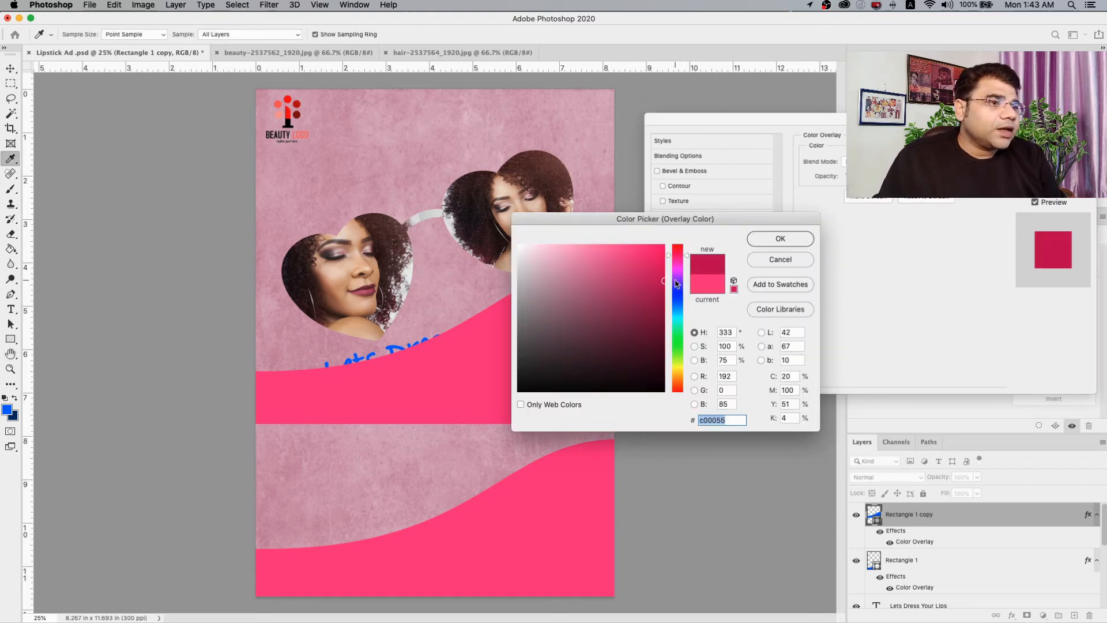
left_click(788, 241)
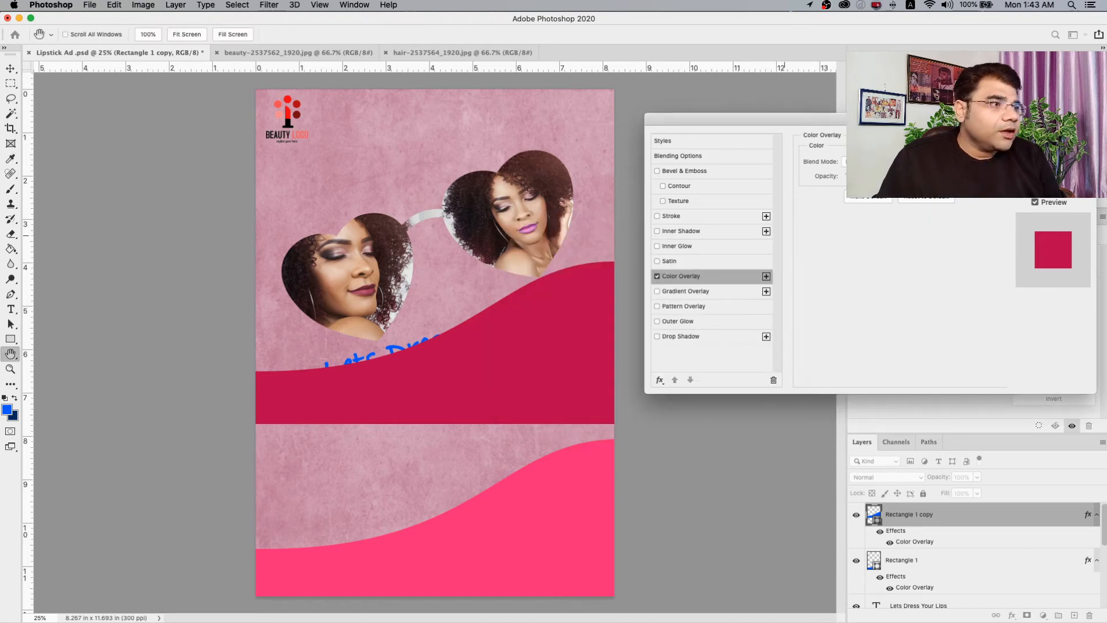
left_click(1053, 140)
Move the crimson wave down over the pink one, leaving a narrow pink band along the upper edge.
right_click(541, 332)
left_click(563, 337)
left_click_drag(531, 362, 540, 540)
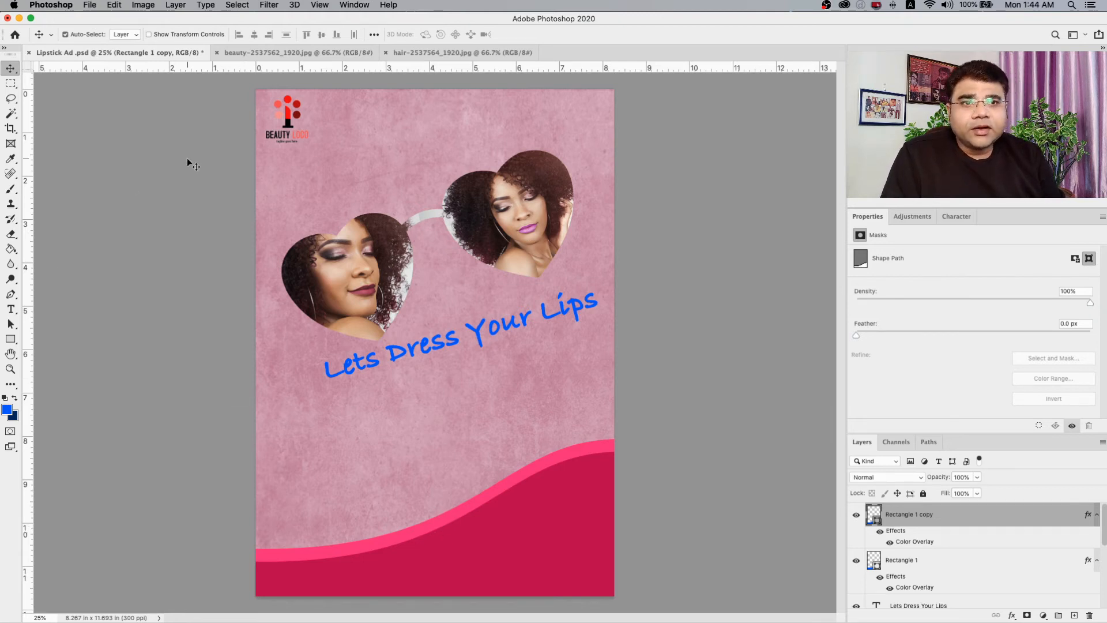
Open the lipstick picture lipstick-2828223_1920.jpg as a separate document.
left_click(90, 6)
left_click(117, 31)
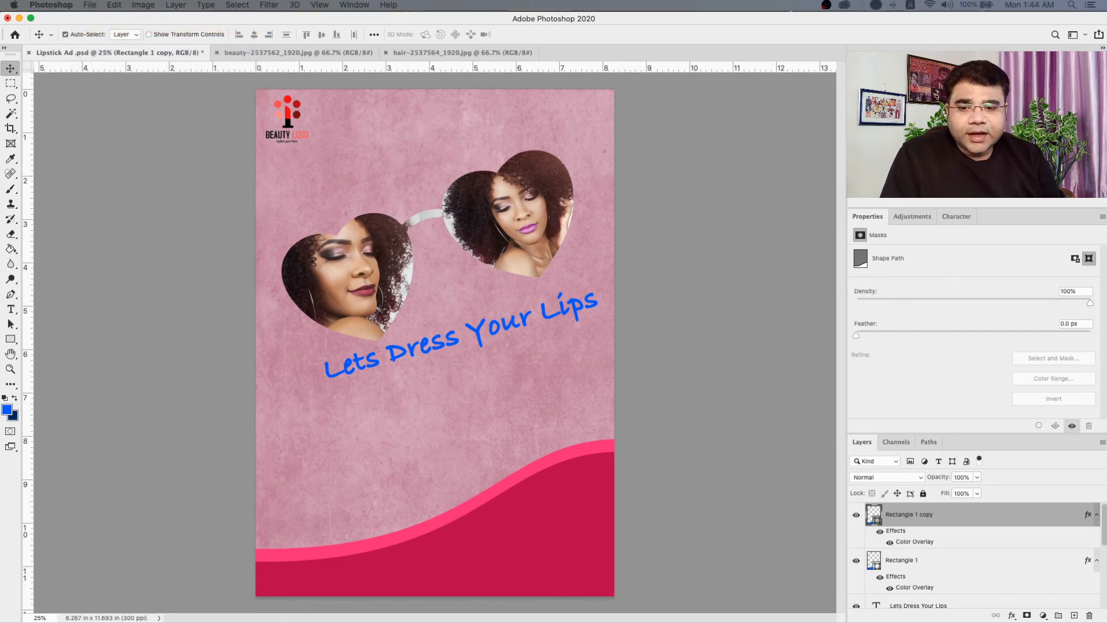
left_click_drag(0, 110, 0, 196)
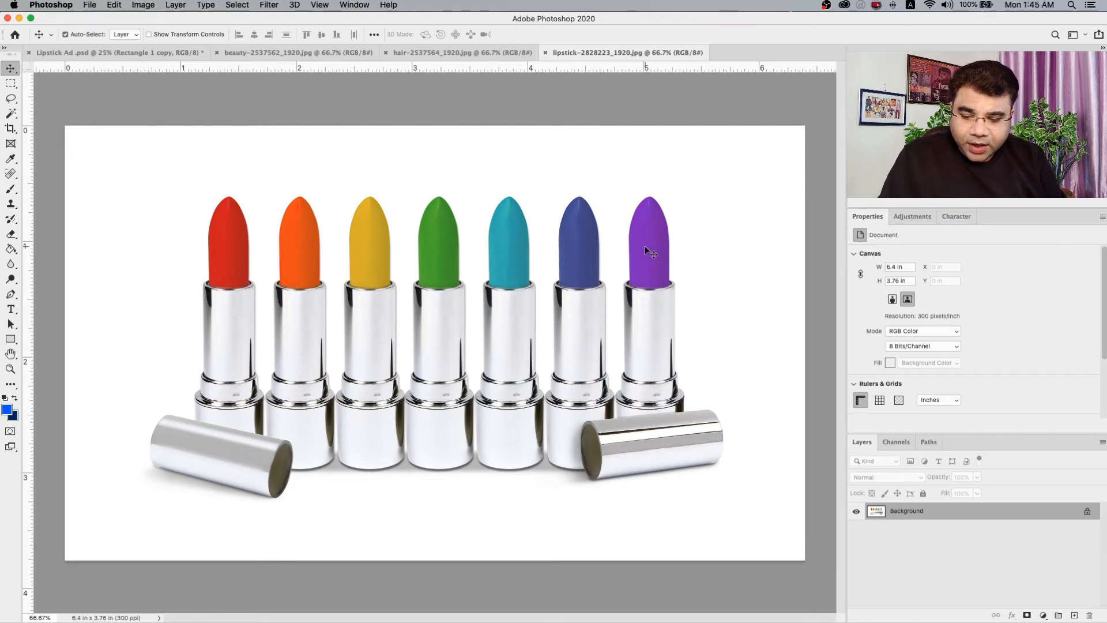
Copy the entire lipstick picture into the Lipstick Ad document as a new layer.
key("super+a")
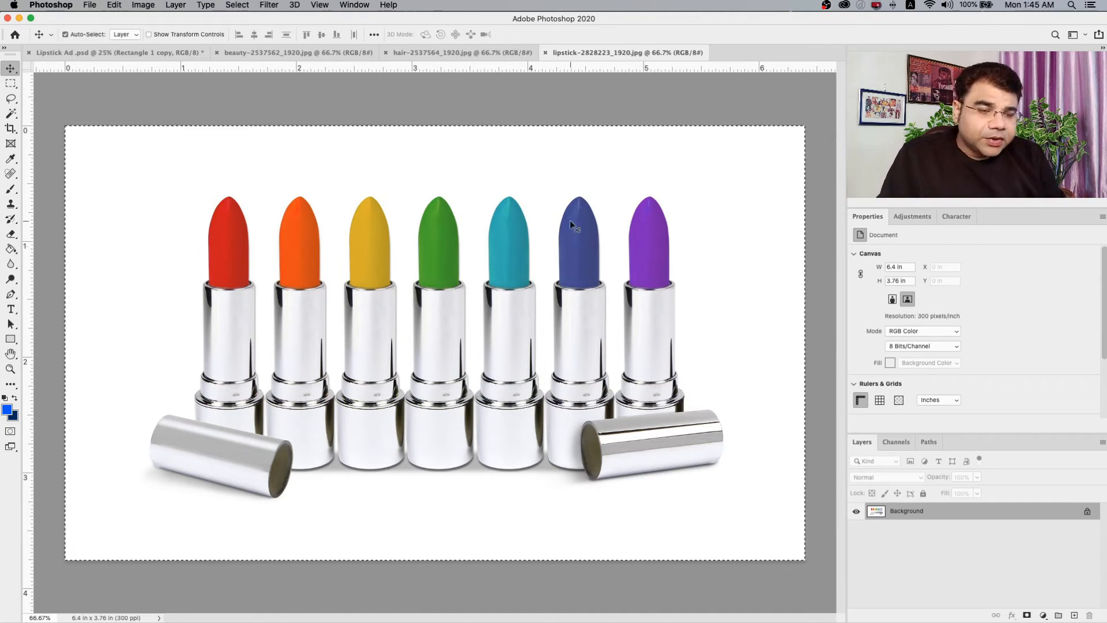
left_click(75, 53)
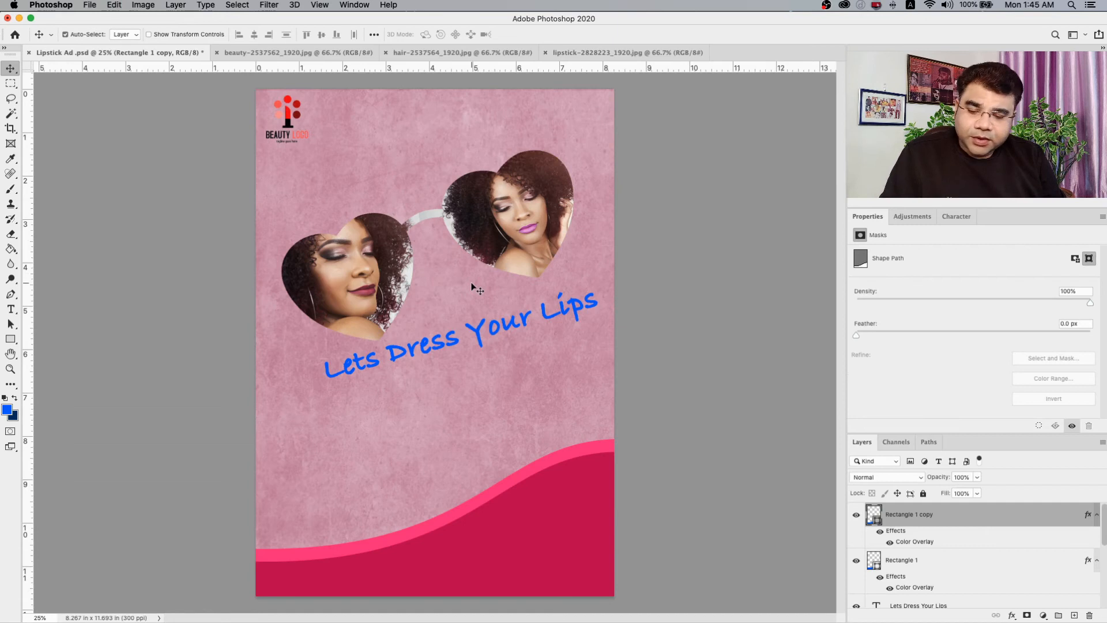
key("super+v")
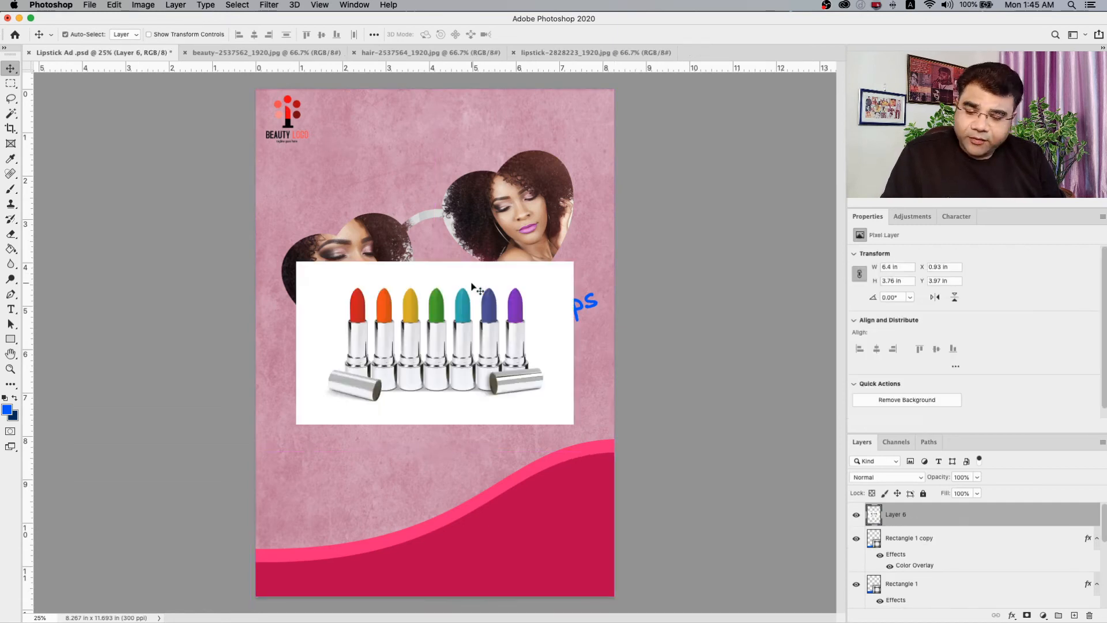
key("super+d")
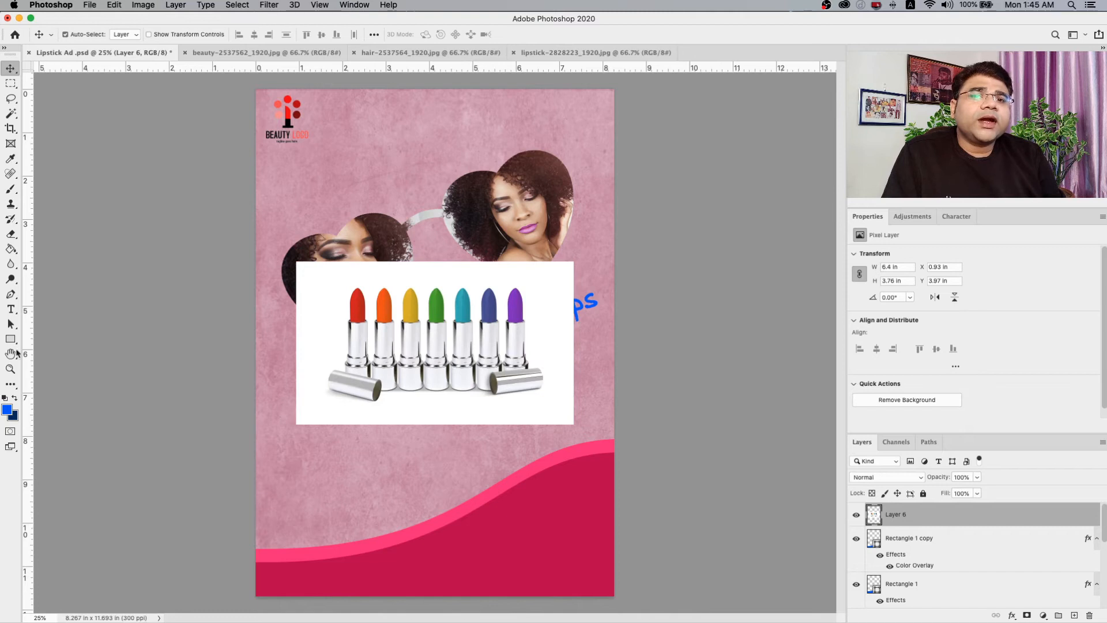
Try selecting the white background around the lipsticks with the Magic Wand at tolerance 32.
left_click(11, 369)
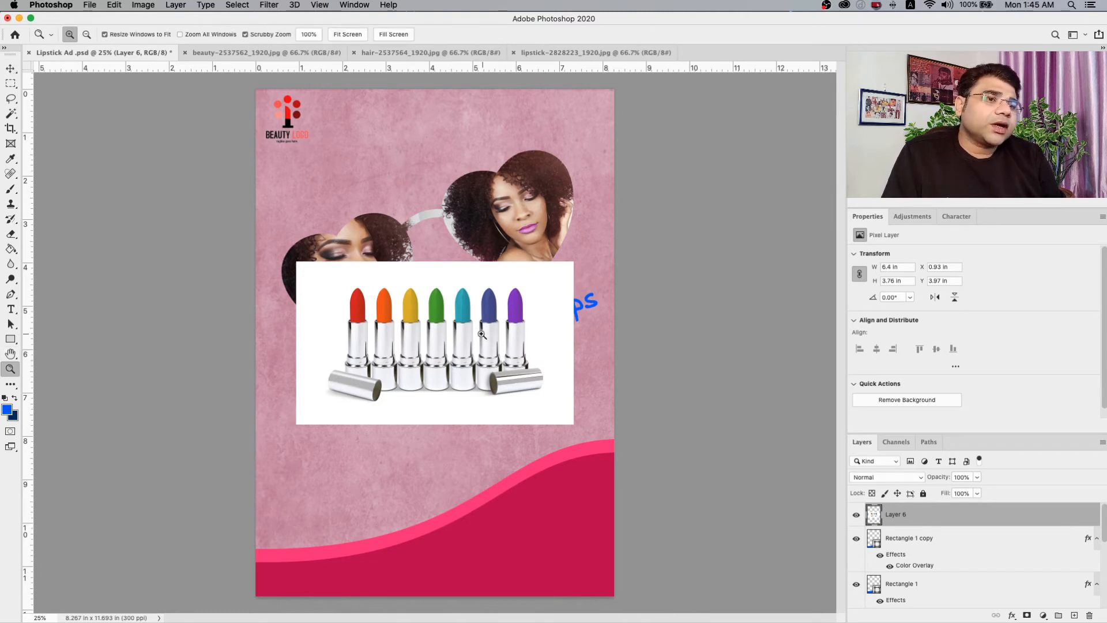
left_click(455, 337)
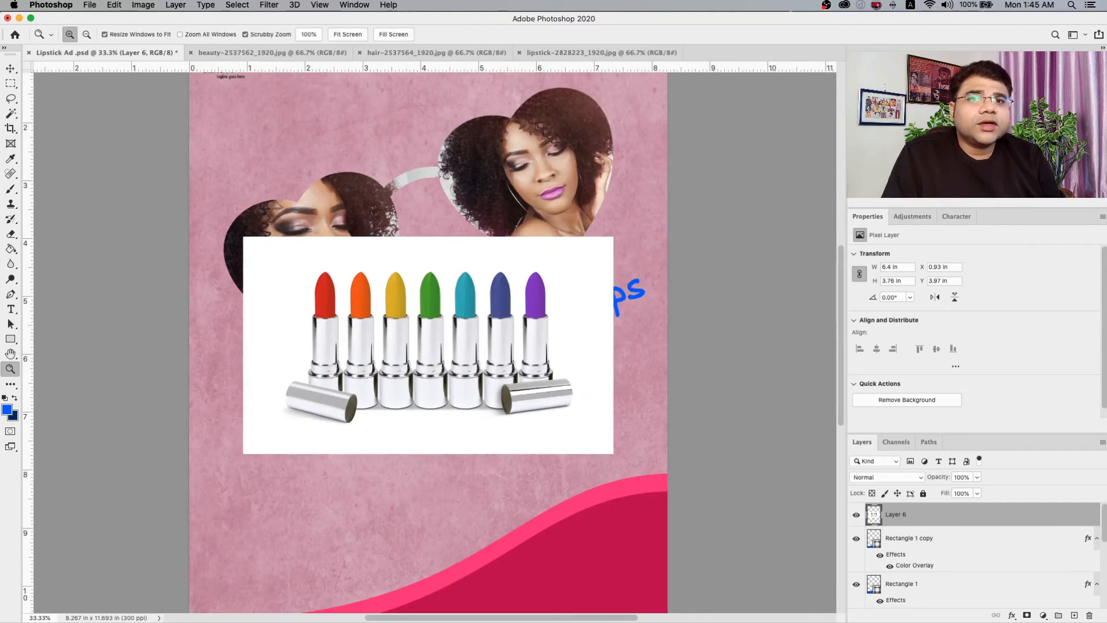
left_click(11, 114)
left_click(294, 291)
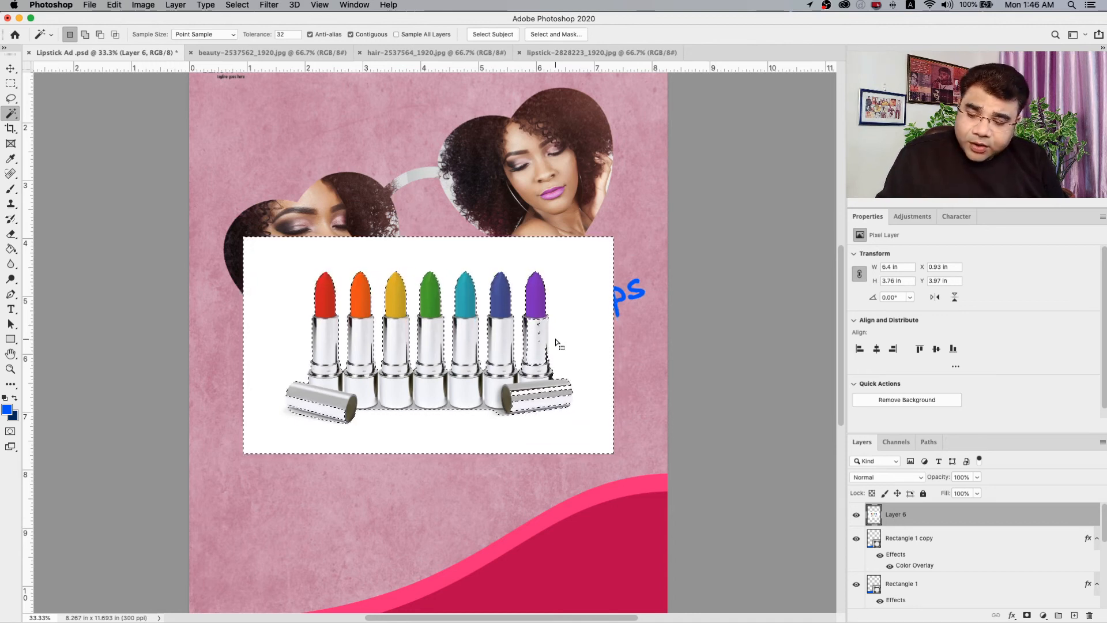
right_click(530, 351)
left_click(561, 333)
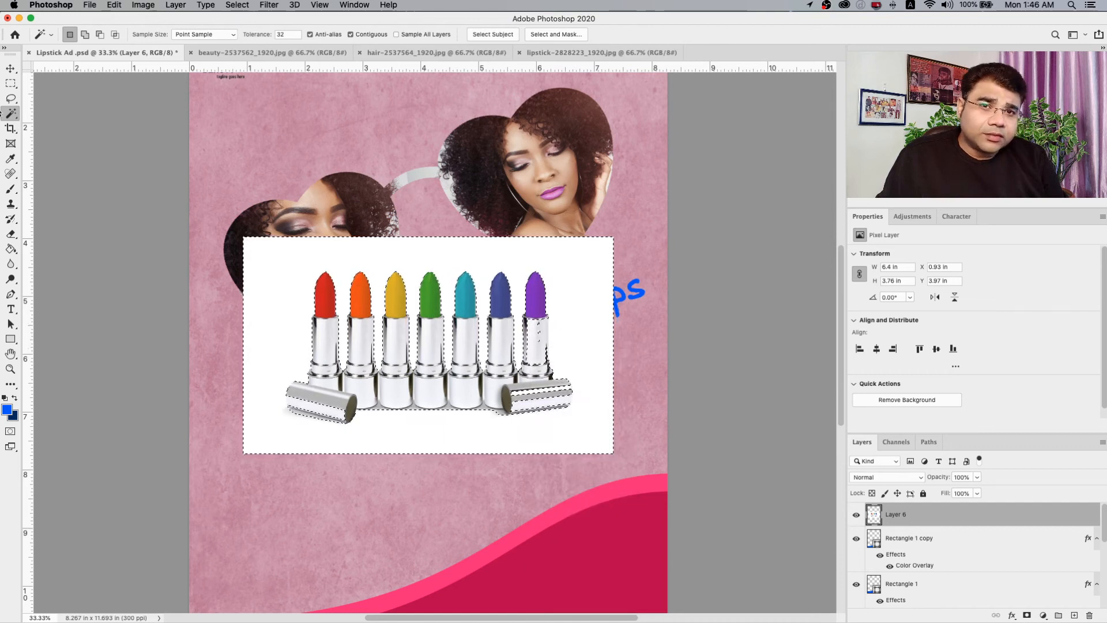
left_click(10, 99)
left_click(60, 102)
right_click(10, 98)
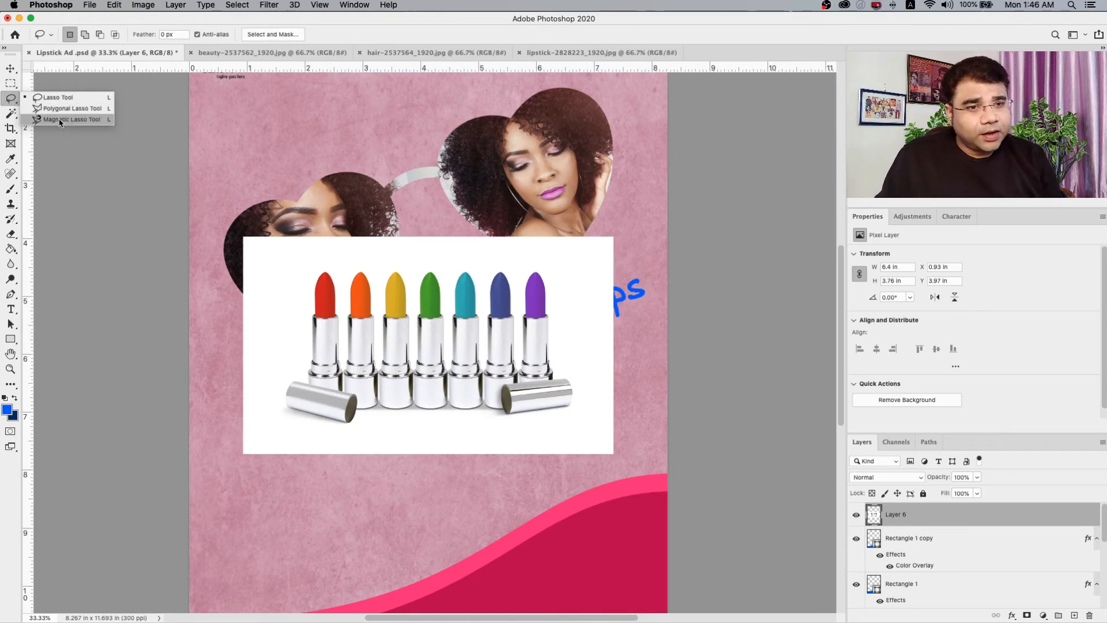
left_click(60, 119)
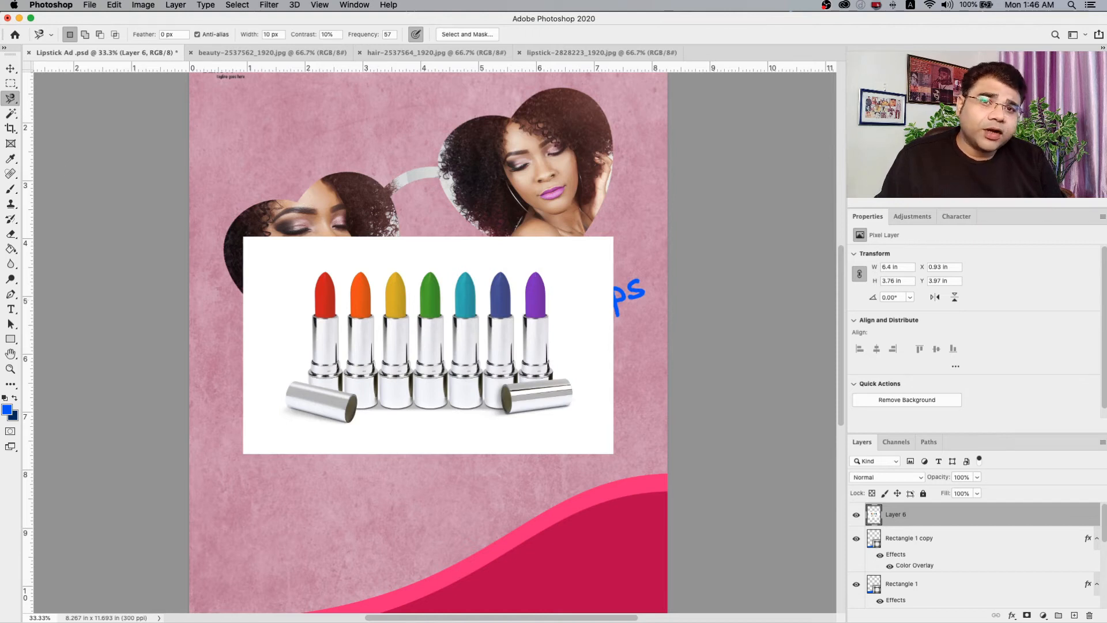
Select the white background around the lipsticks with the Magic Wand at tolerance 32, and invert the selection.
left_click(11, 114)
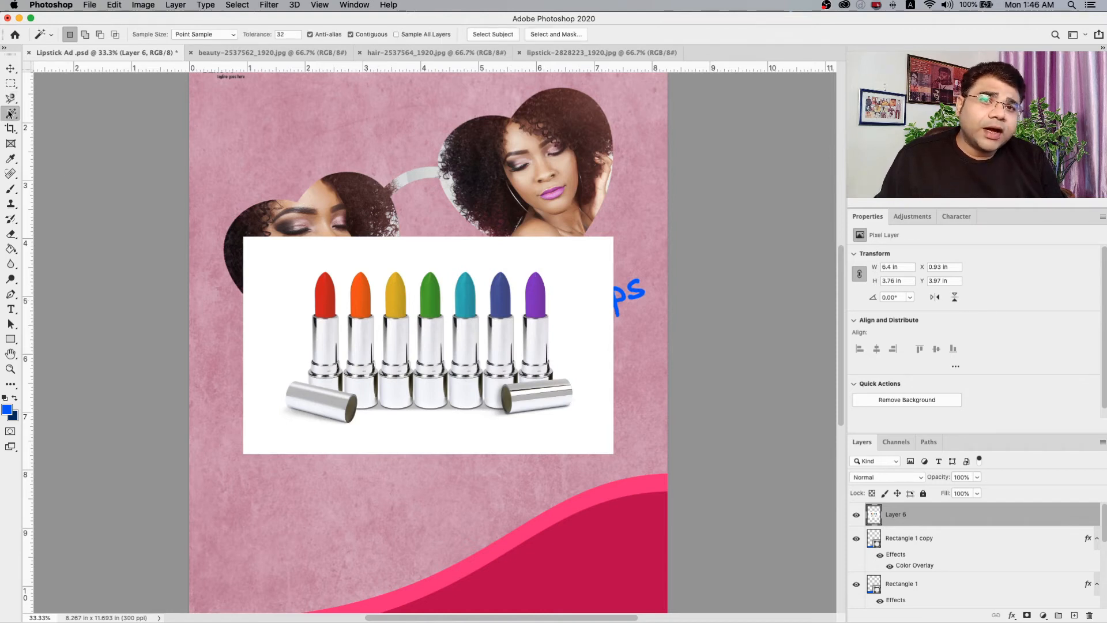
left_click(275, 260)
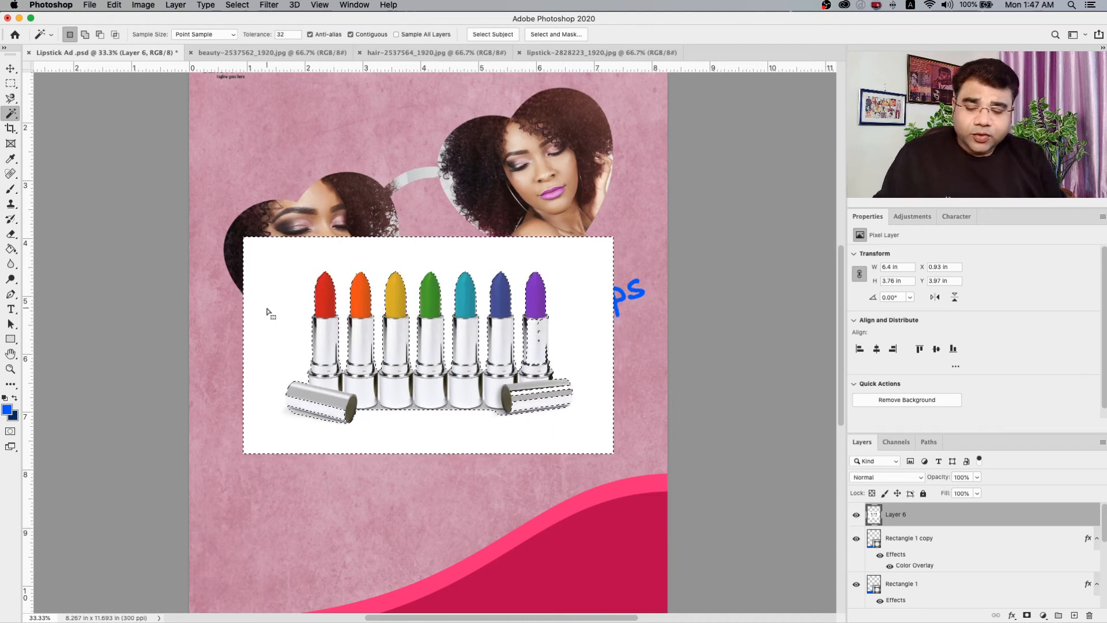
left_click(242, 9)
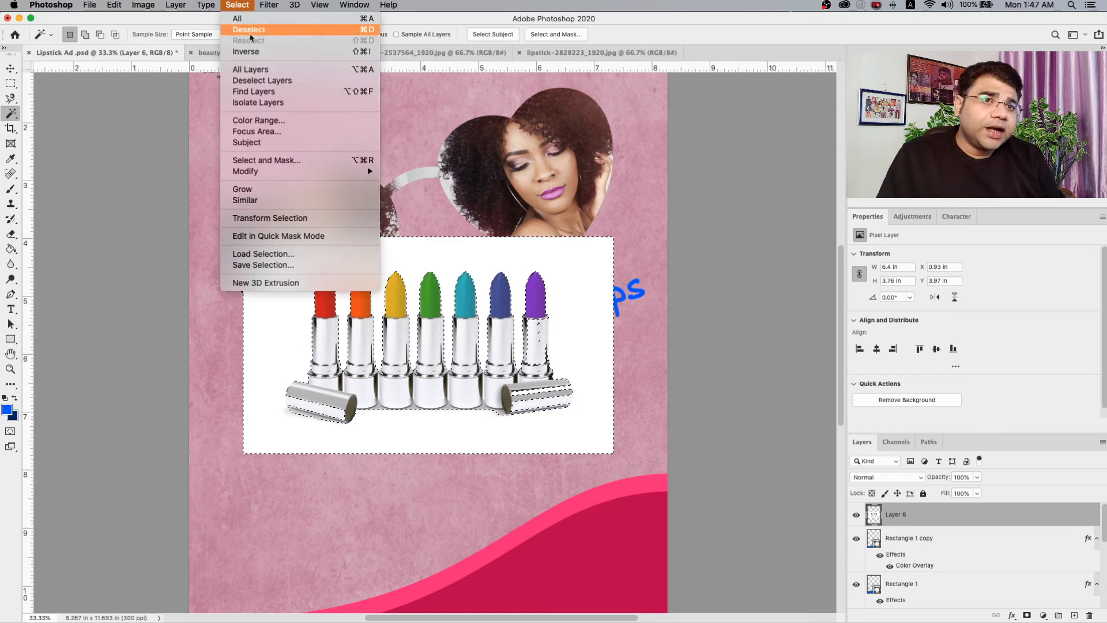
left_click(251, 54)
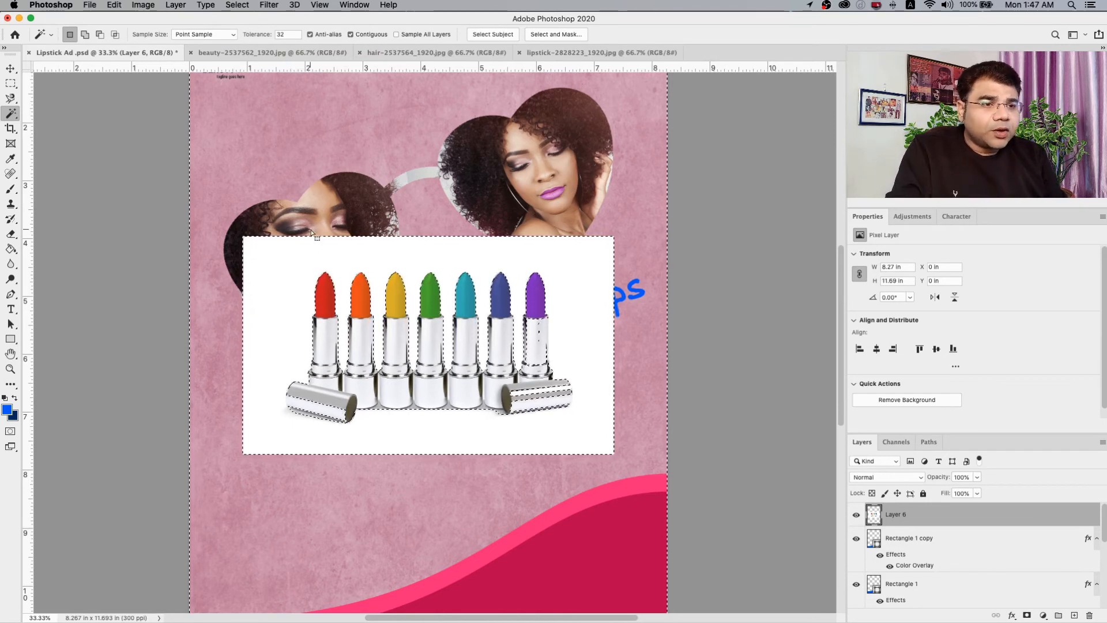
Try deleting the inverted selection's contents from the lipstick layer, and undo the deletion.
key("Delete")
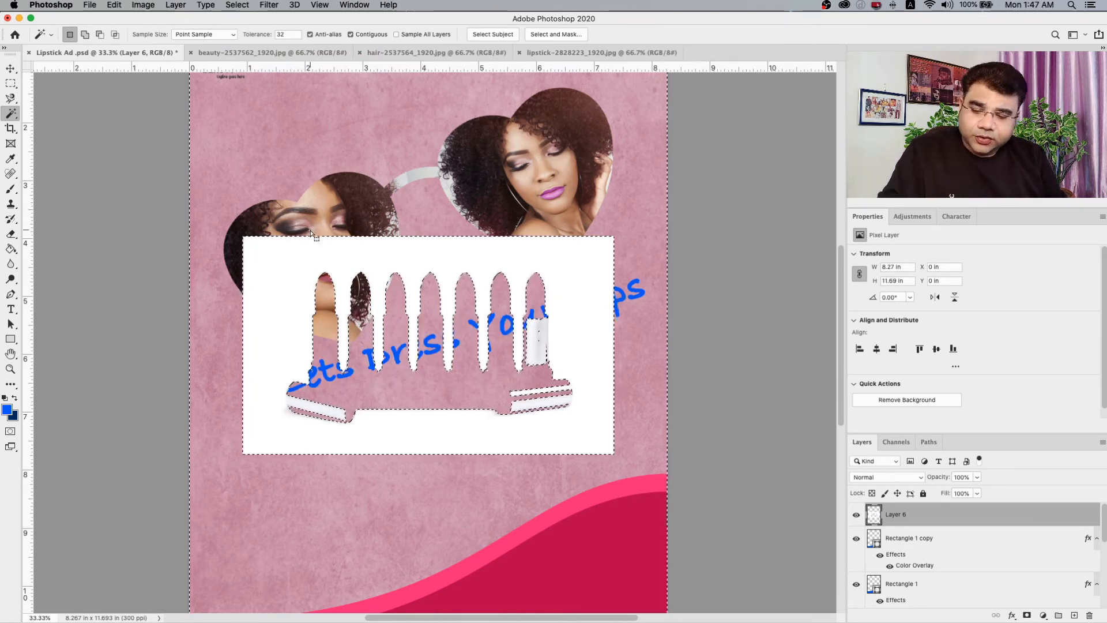
key("super+z")
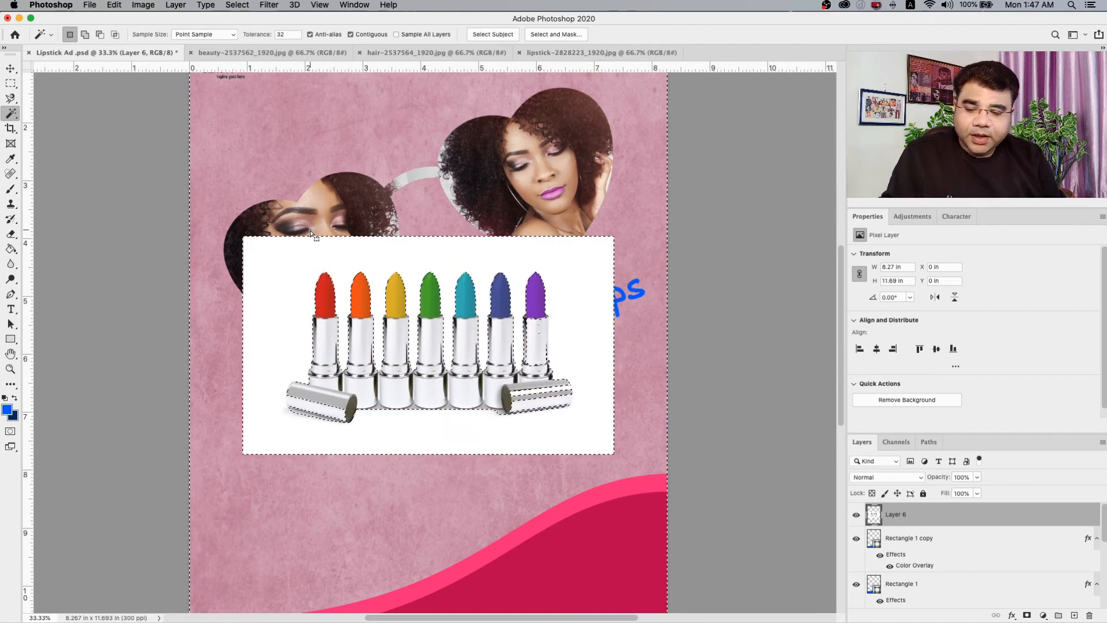
Invert the selection to cover the white background, delete it from the lipstick layer, and clear the selection.
left_click(237, 5)
left_click(252, 50)
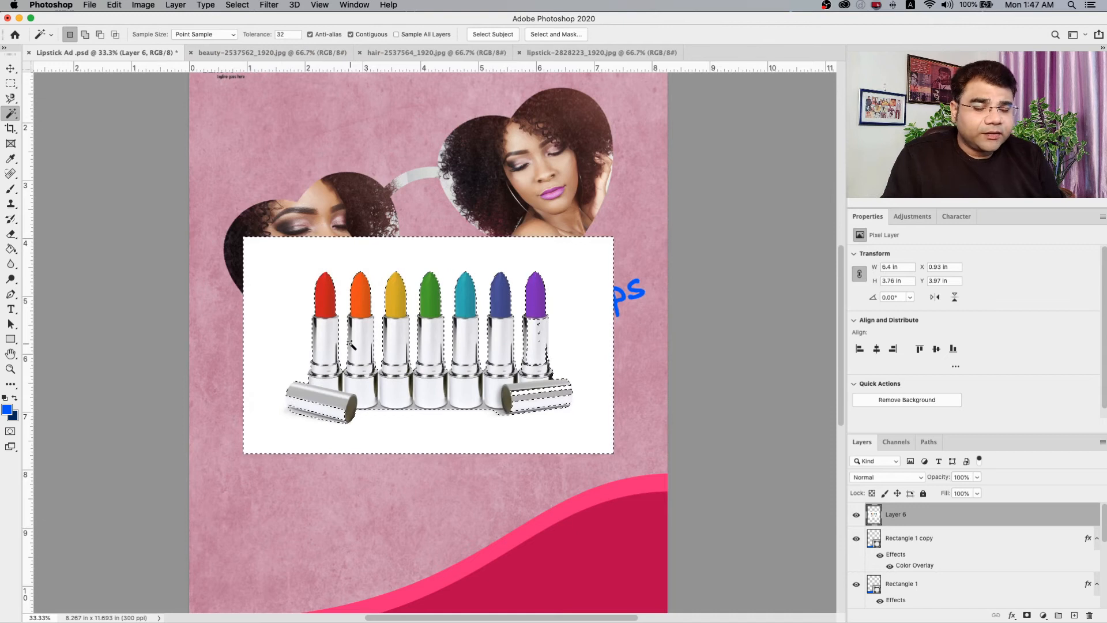
key("Delete")
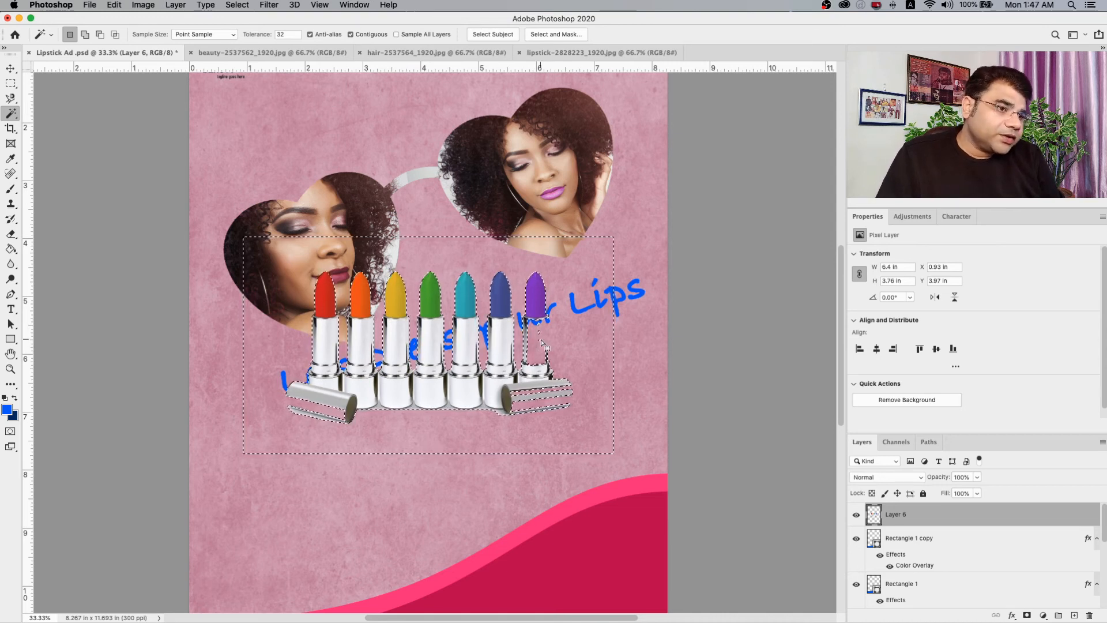
left_click(11, 69)
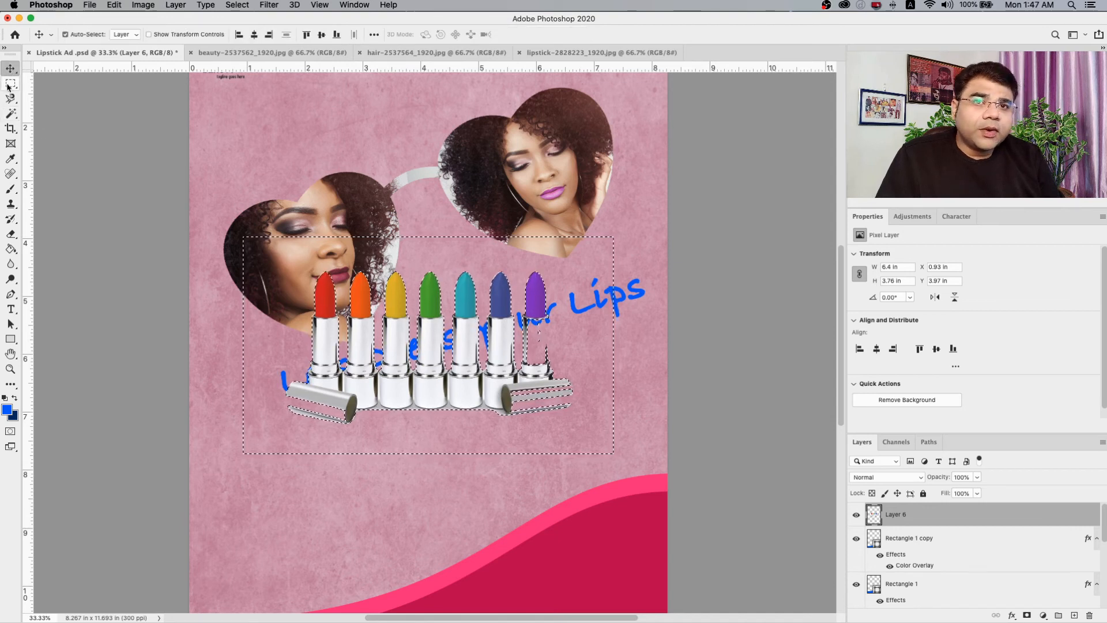
left_click(11, 84)
left_click(144, 105)
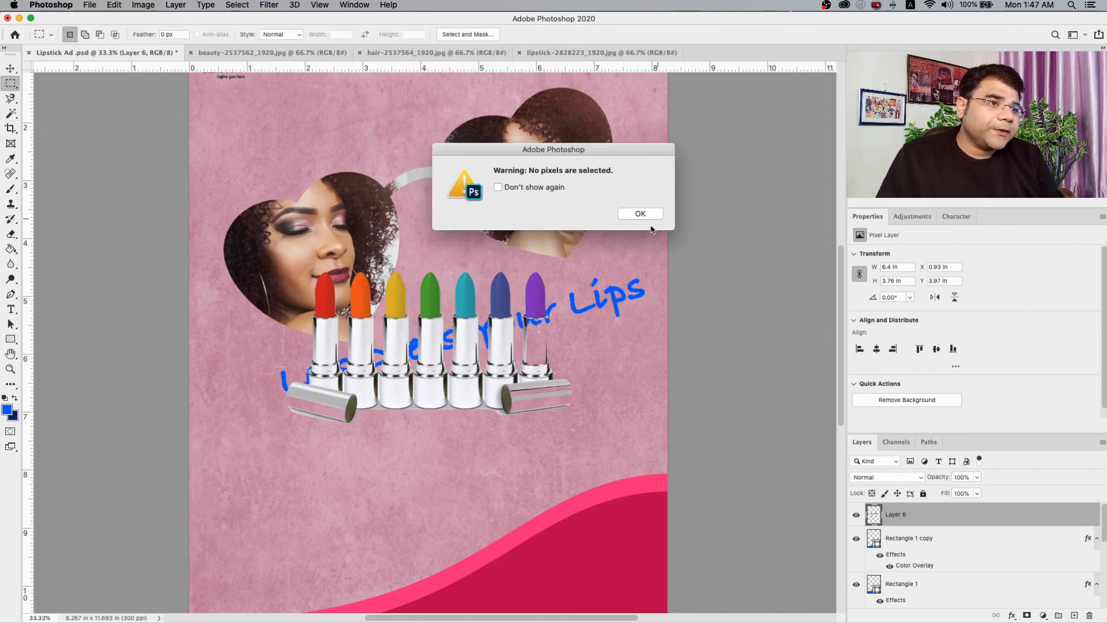
left_click(641, 215)
Move the lipsticks down onto the wave footer and place their layer beneath both wave layers, just above the headline layer.
left_click(11, 68)
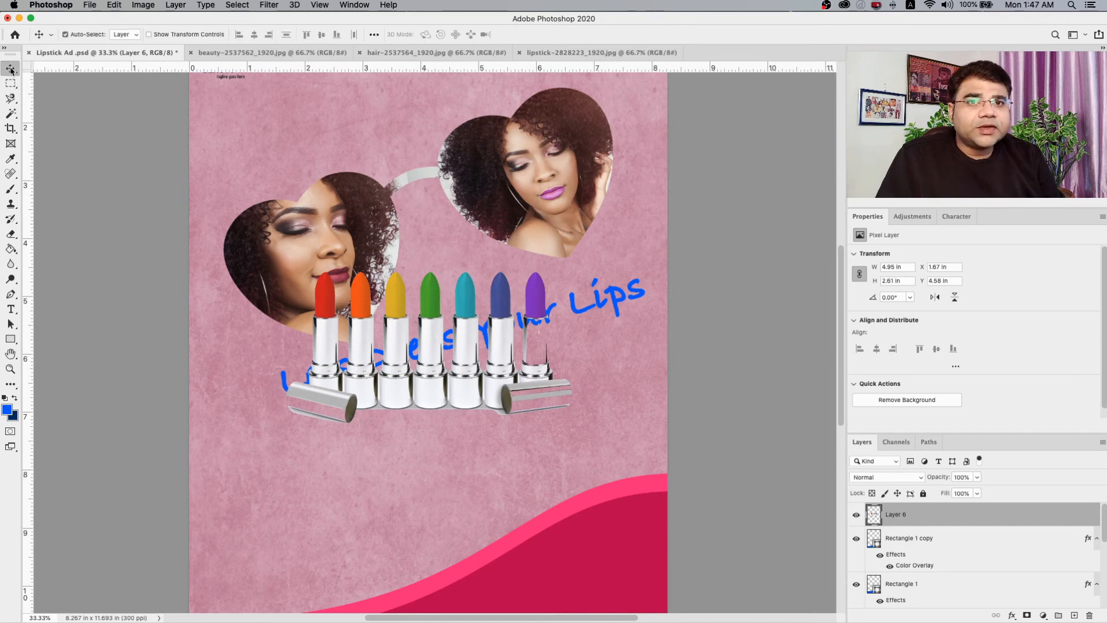
left_click_drag(397, 398, 421, 568)
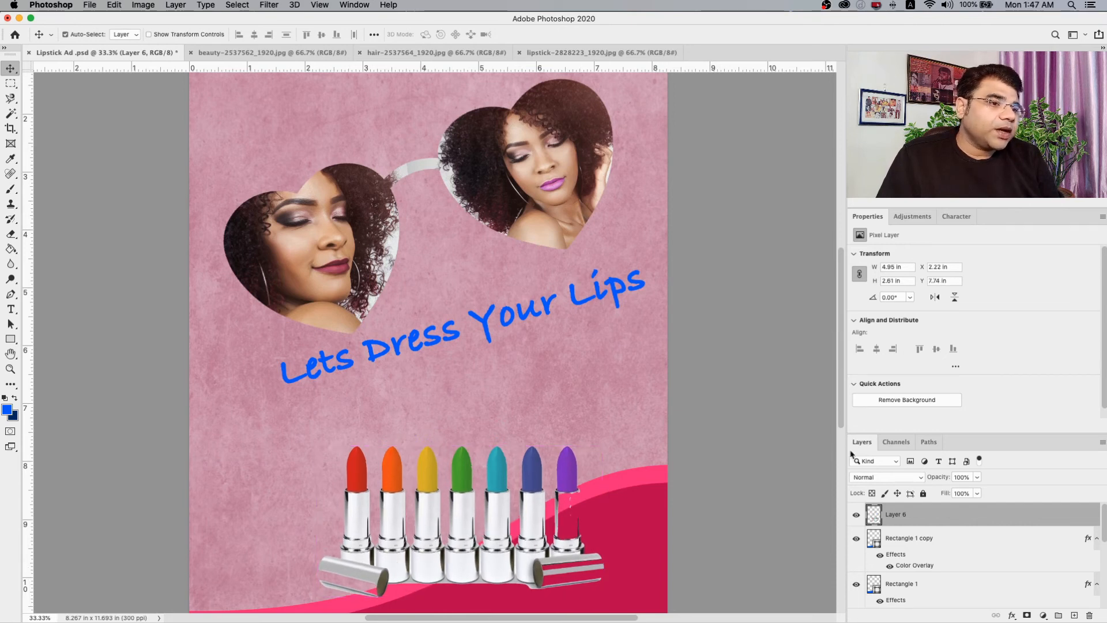
scroll(768, 443, "down", 10)
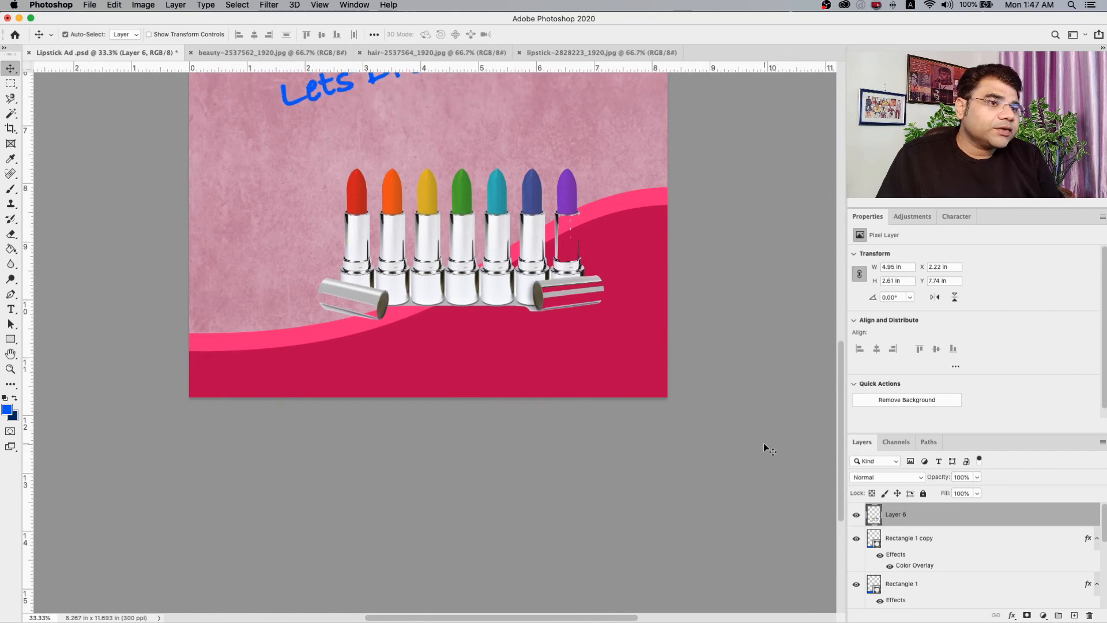
left_click_drag(965, 432, 969, 292)
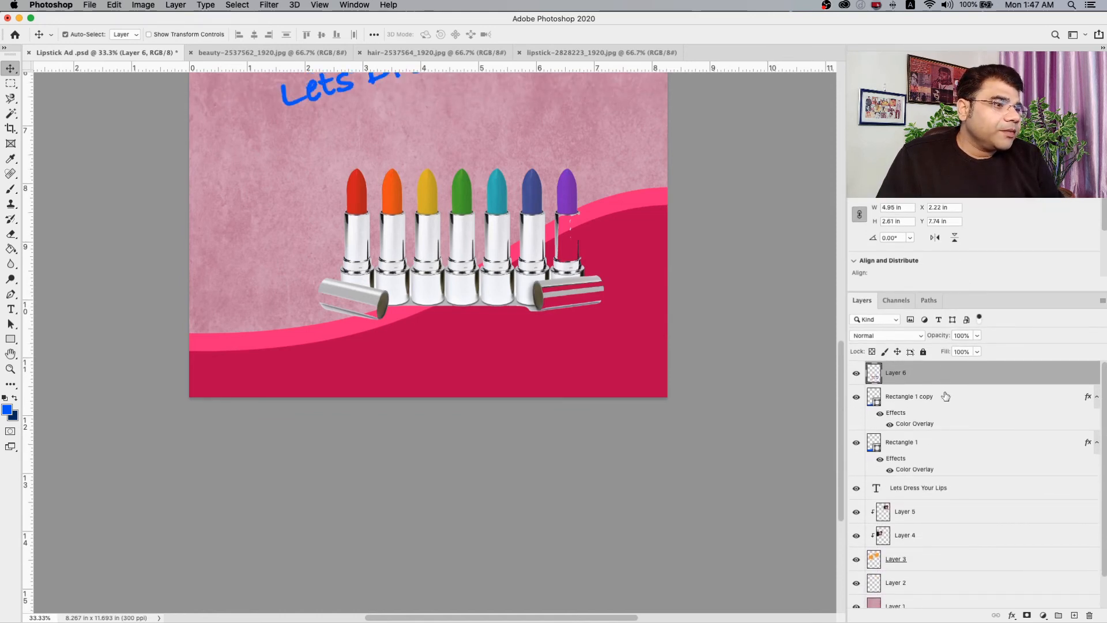
left_click_drag(950, 374, 936, 488)
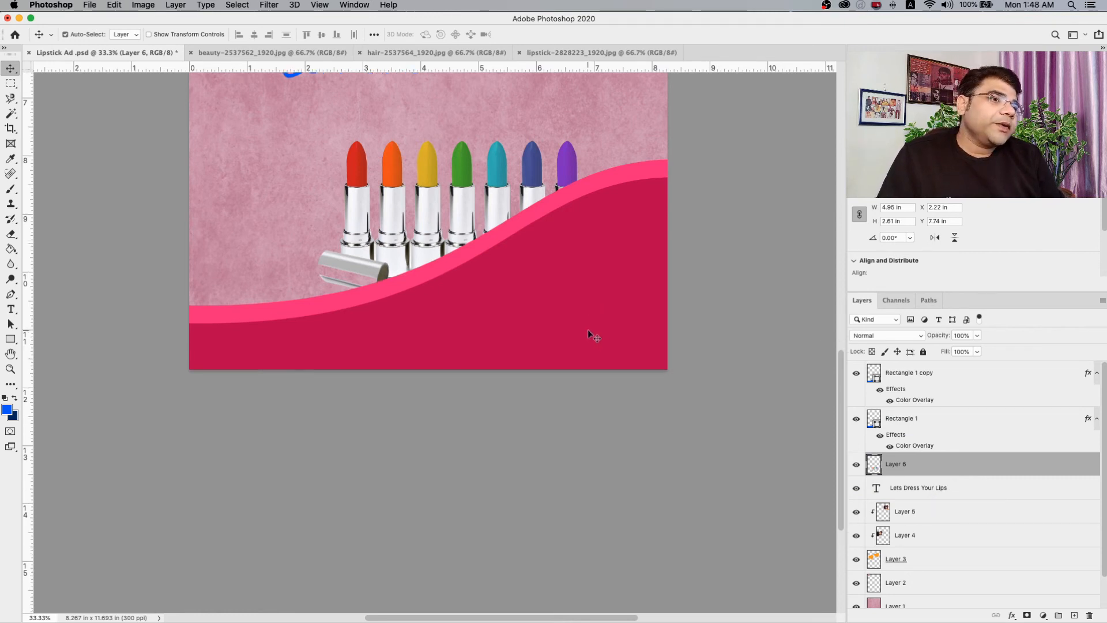
scroll(585, 333, "up", 5)
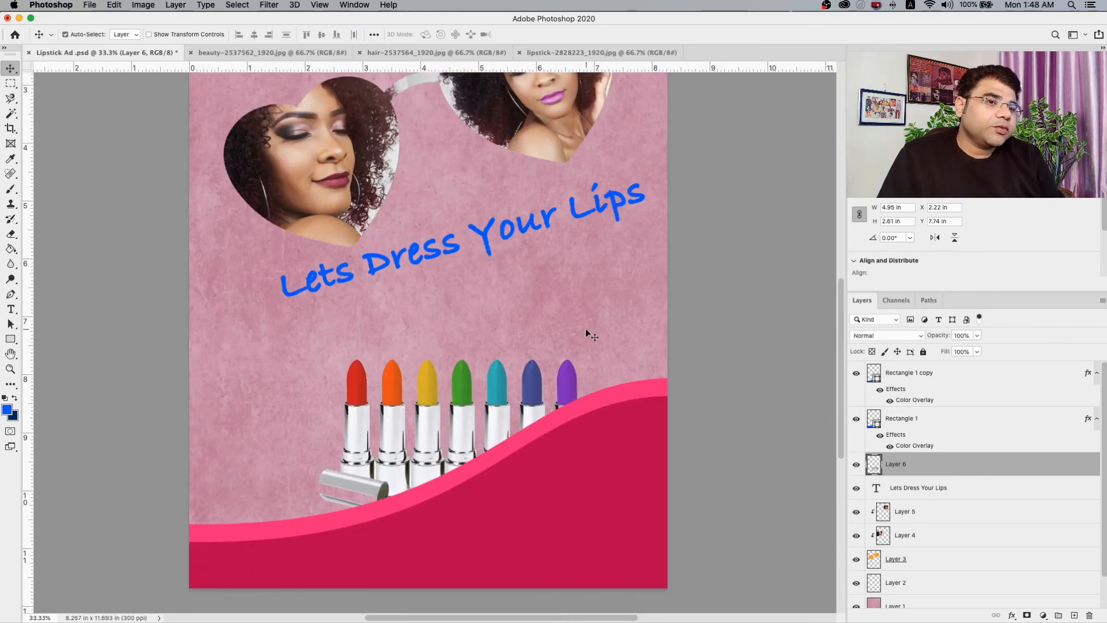
Enlarge the lipsticks to about 6.59 by 3.06 in and position them behind the wave at about X 1.03 in, Y 7.43 in.
right_click(468, 434)
left_click(475, 440)
key("super+t")
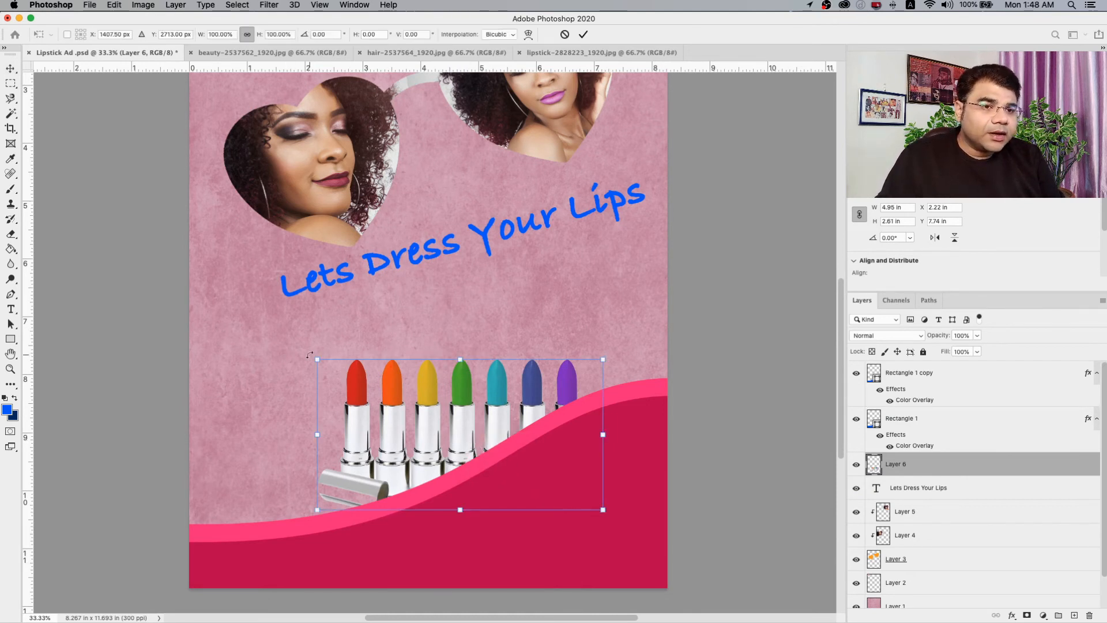
left_click_drag(318, 358, 224, 334)
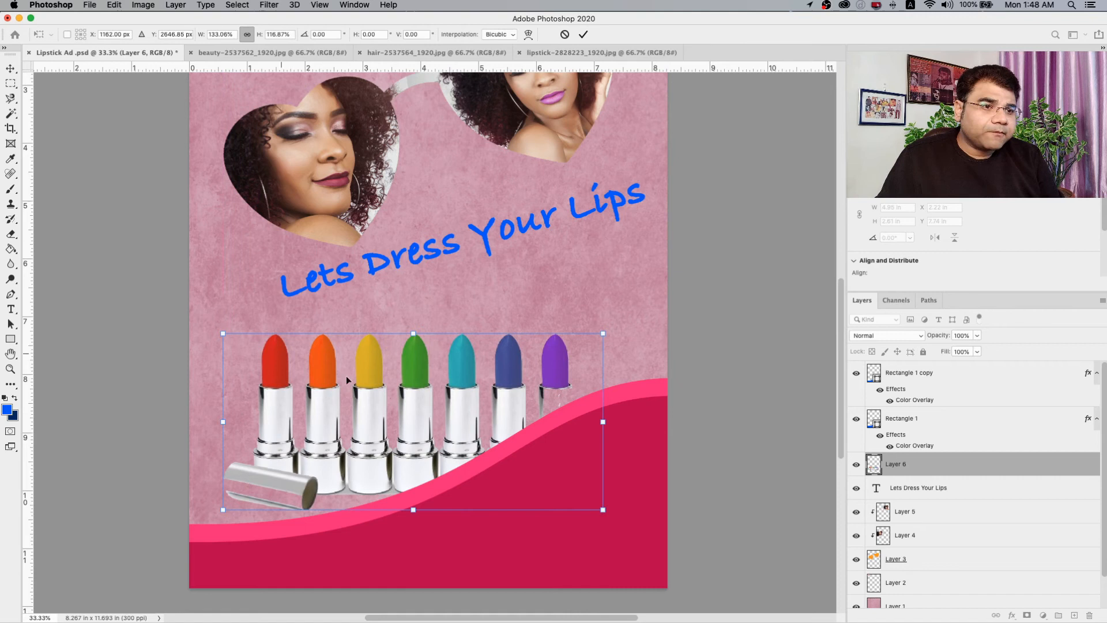
left_click_drag(417, 426, 445, 434)
key("Return")
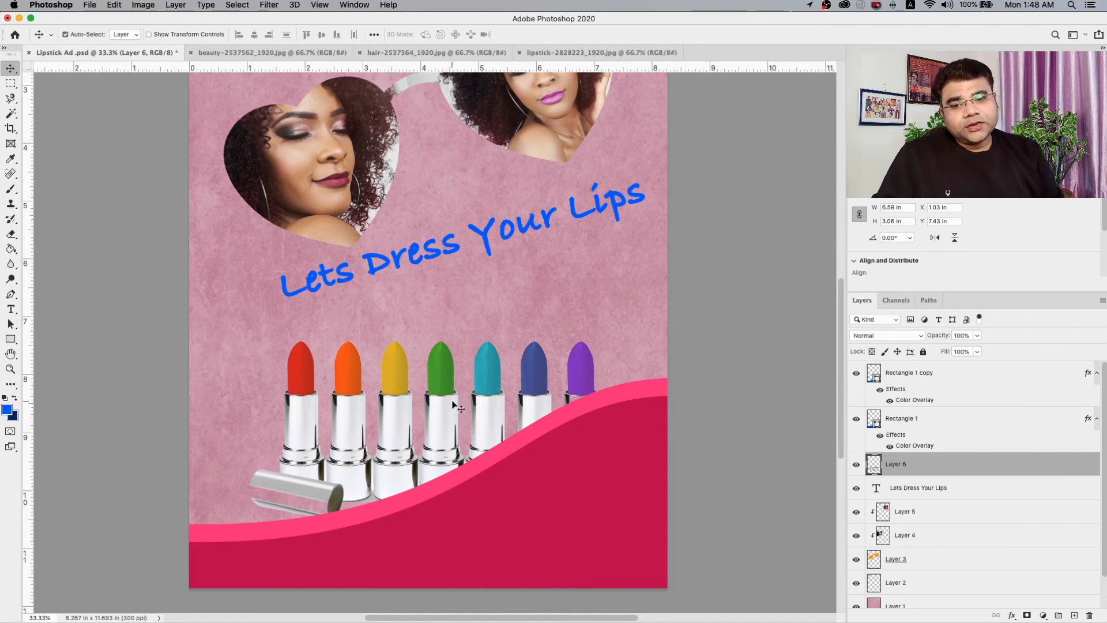
Review the whole advertisement layout from the logo and heart sunglasses down to the lipsticks and wave footer.
scroll(455, 405, "down", 5)
scroll(455, 405, "up", 6)
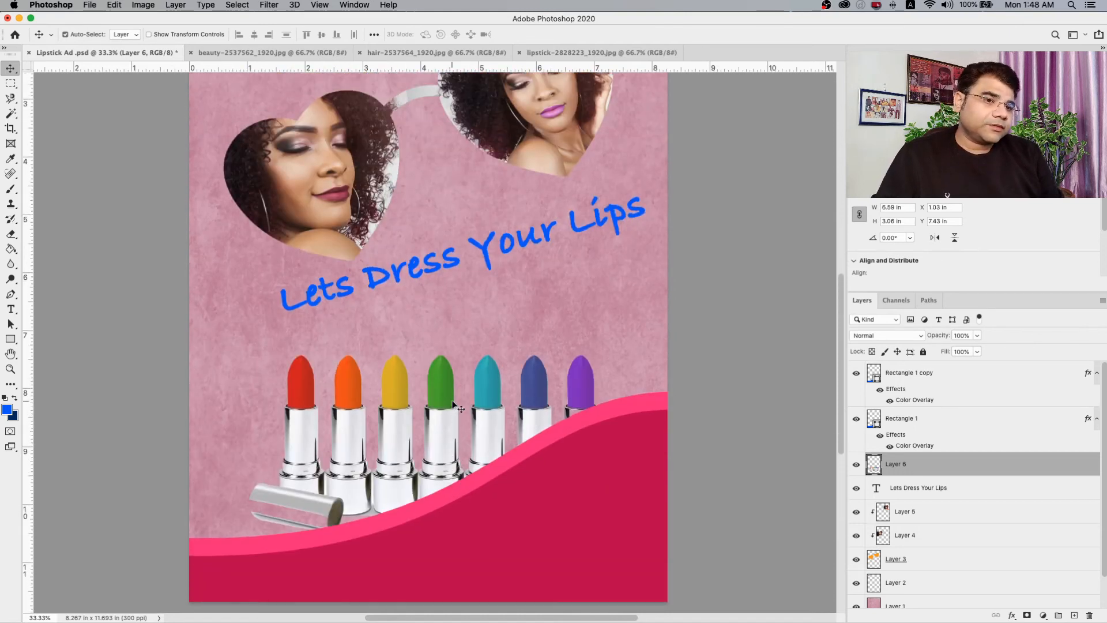
scroll(455, 405, "up", 4)
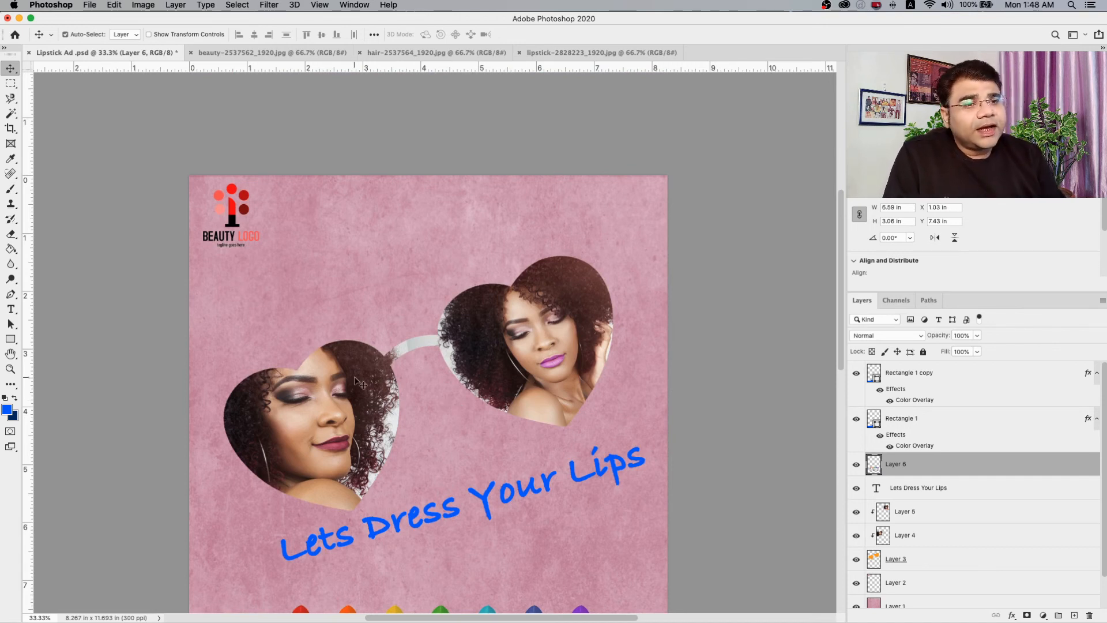
scroll(555, 337, "down", 2)
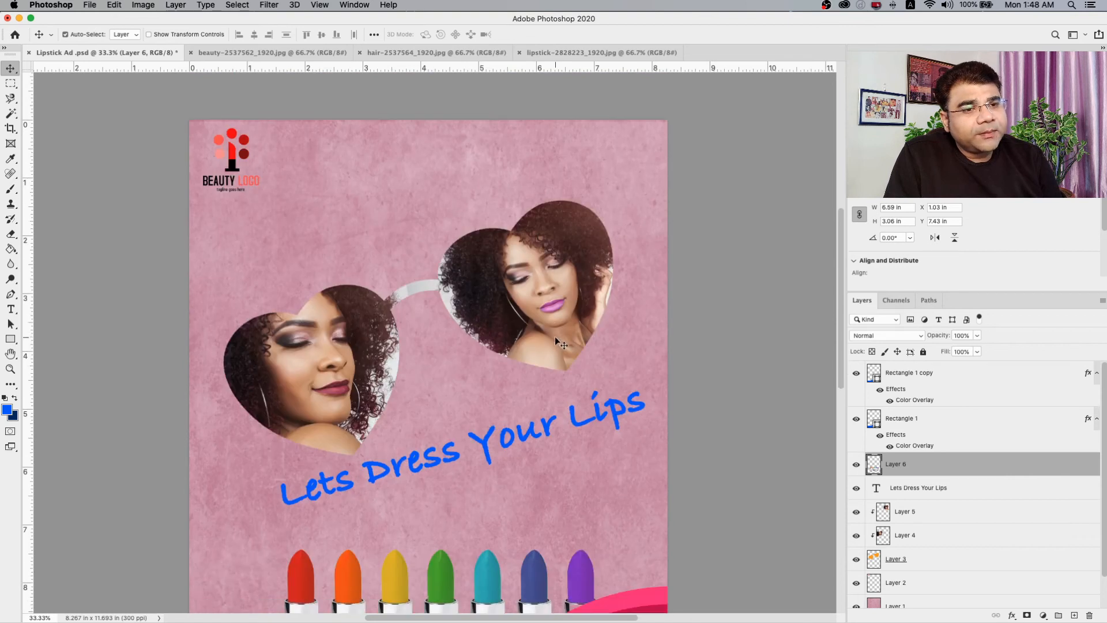
scroll(554, 337, "down", 5)
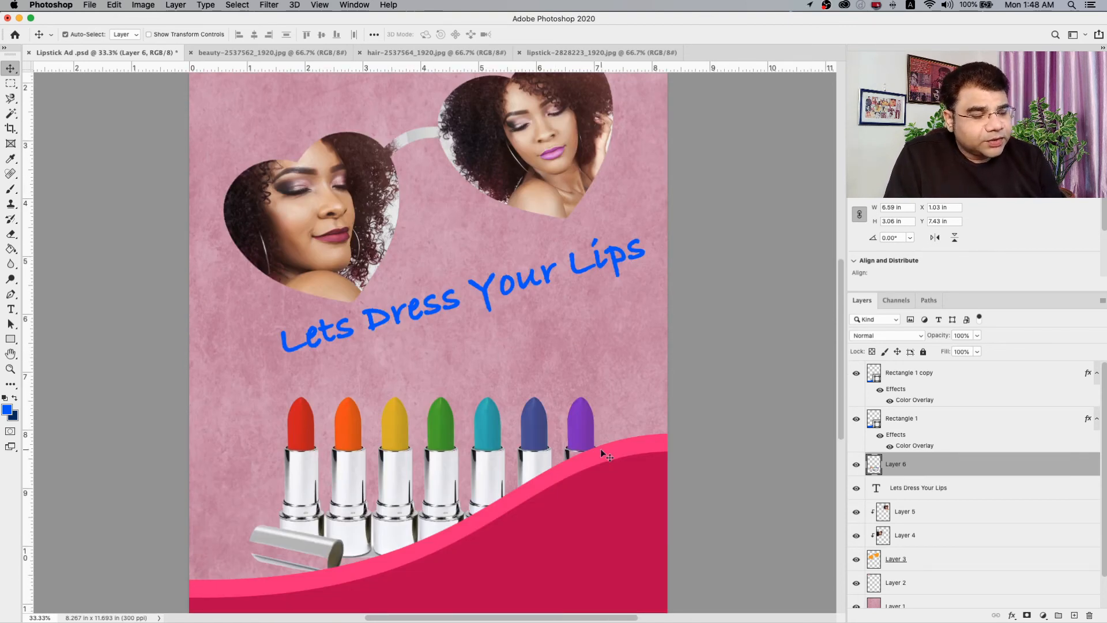
scroll(599, 449, "down", 8)
scroll(598, 455, "up", 2)
scroll(598, 454, "up", 2)
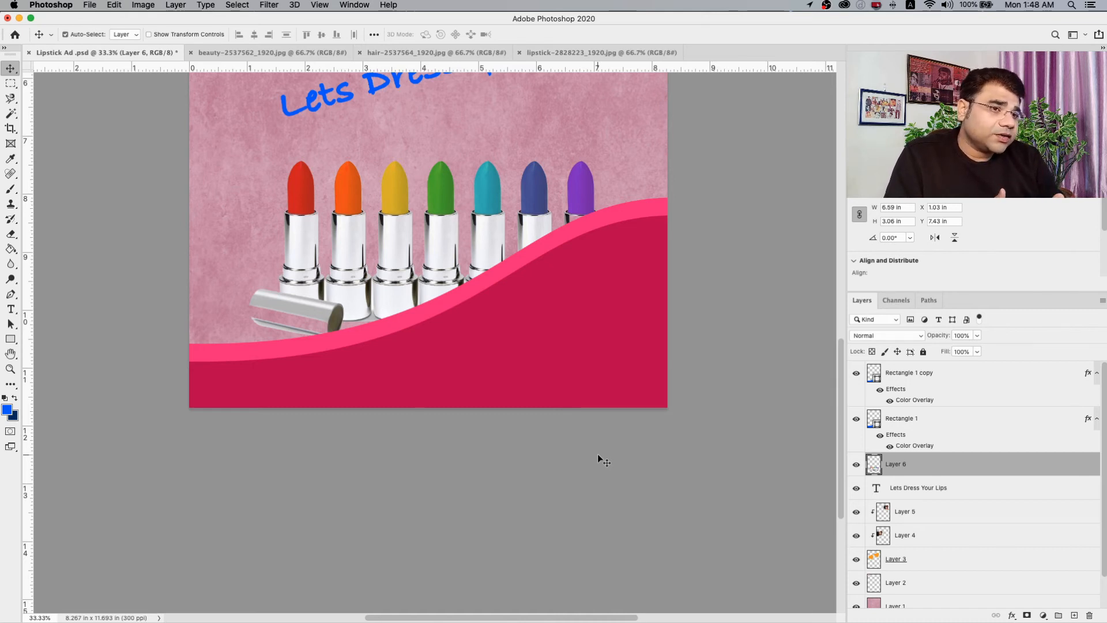
scroll(576, 438, "down", 5)
scroll(541, 409, "up", 15)
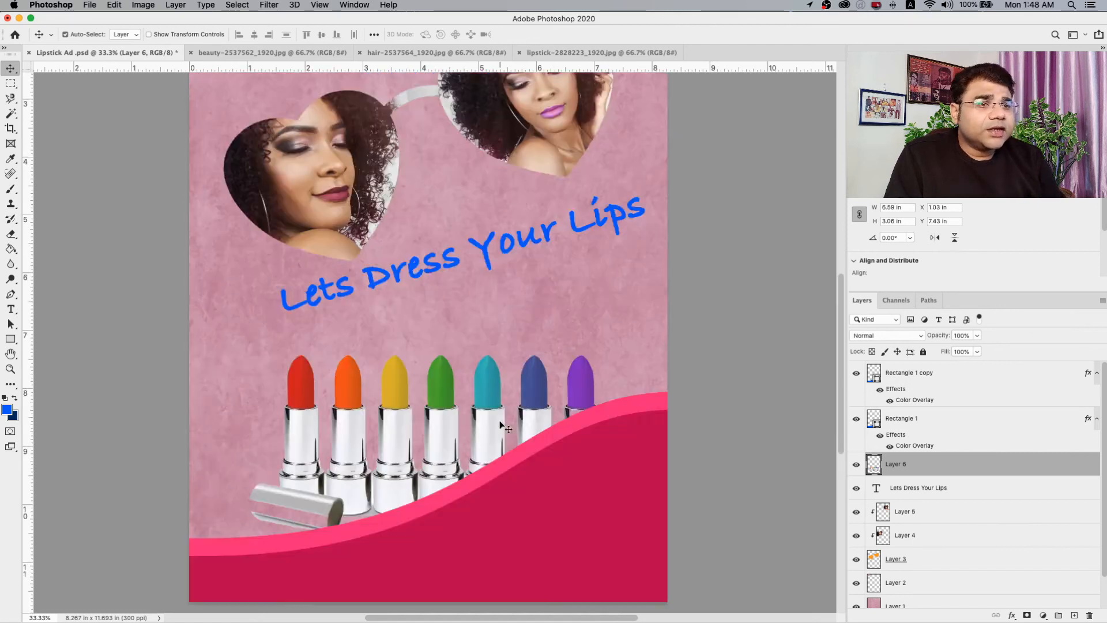
scroll(492, 422, "down", 6)
scroll(493, 422, "up", 6)
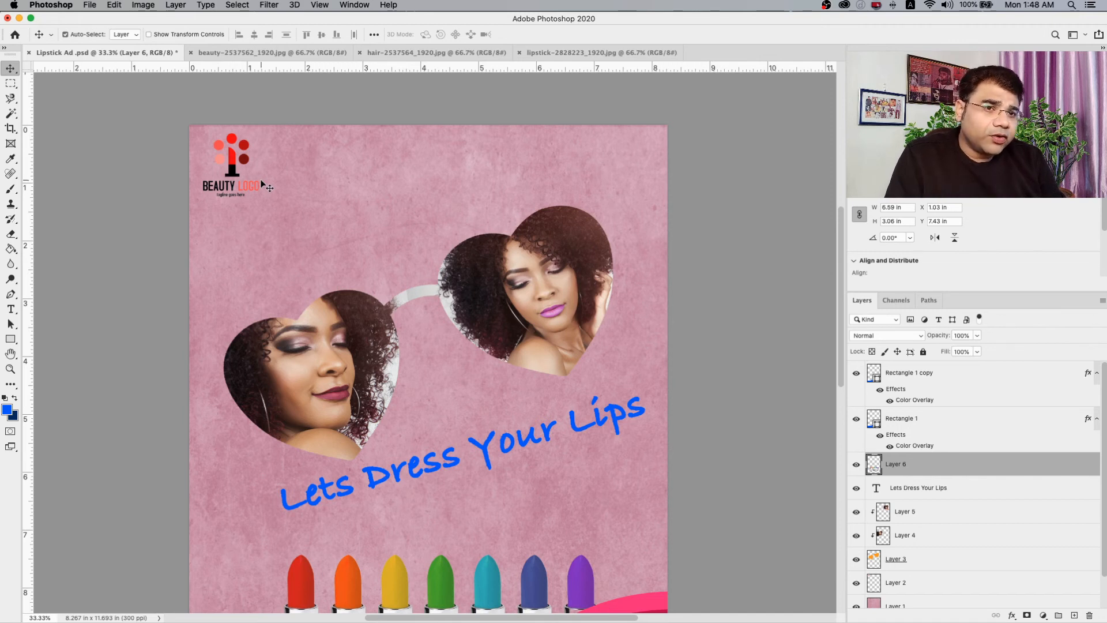
scroll(283, 231, "down", 6)
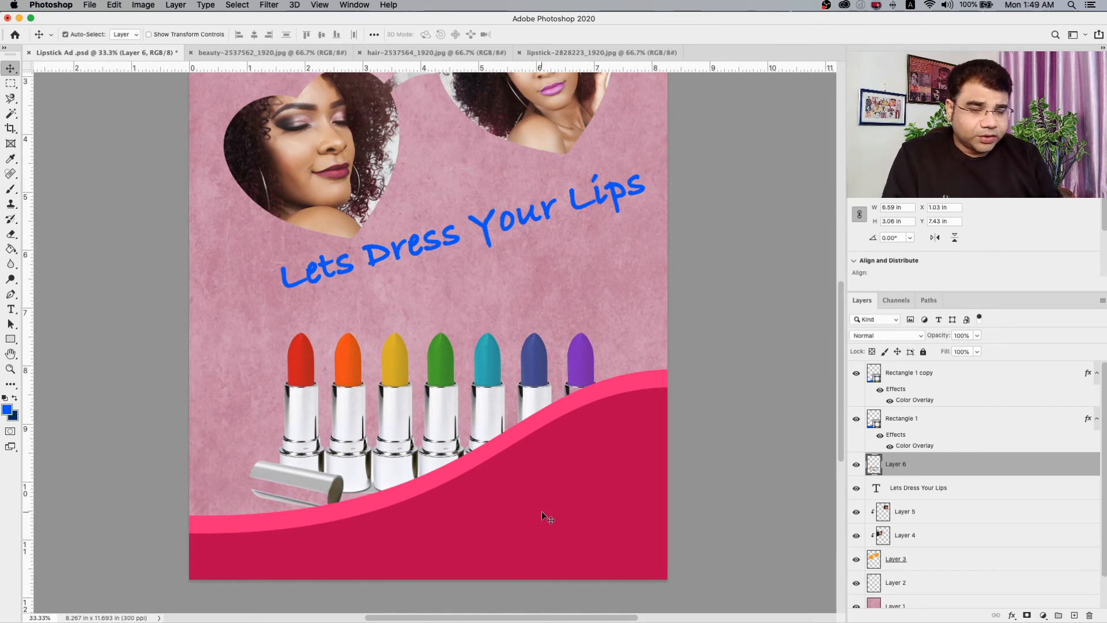
Draw a text box about 3.8 by 1.22 in on the dark wave beneath the lipsticks and set the text colour to white.
left_click(11, 309)
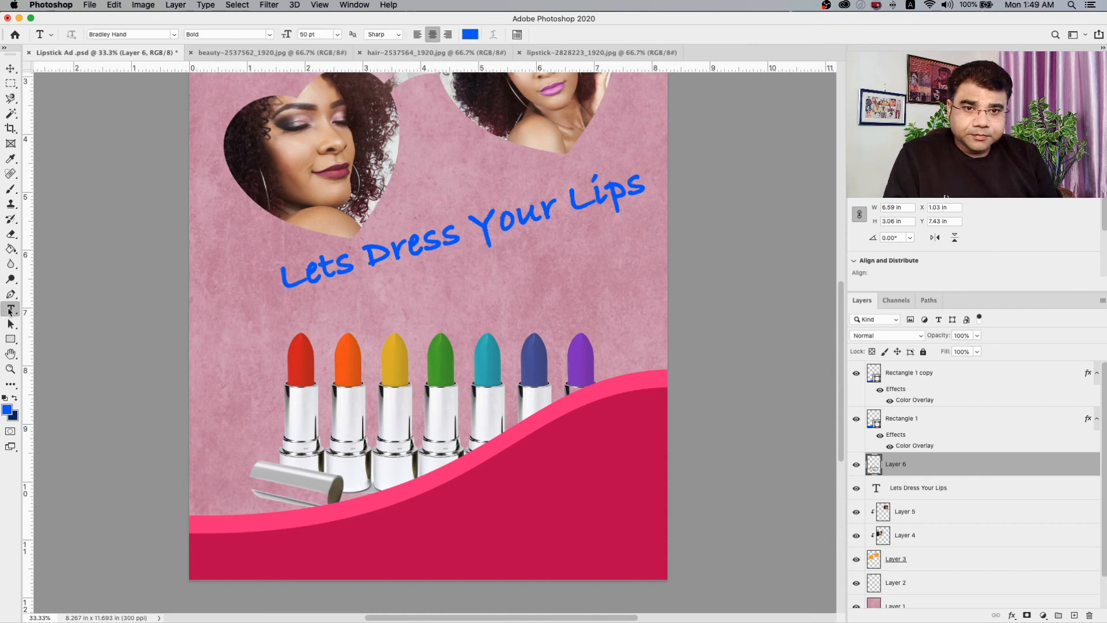
left_click_drag(439, 495, 656, 565)
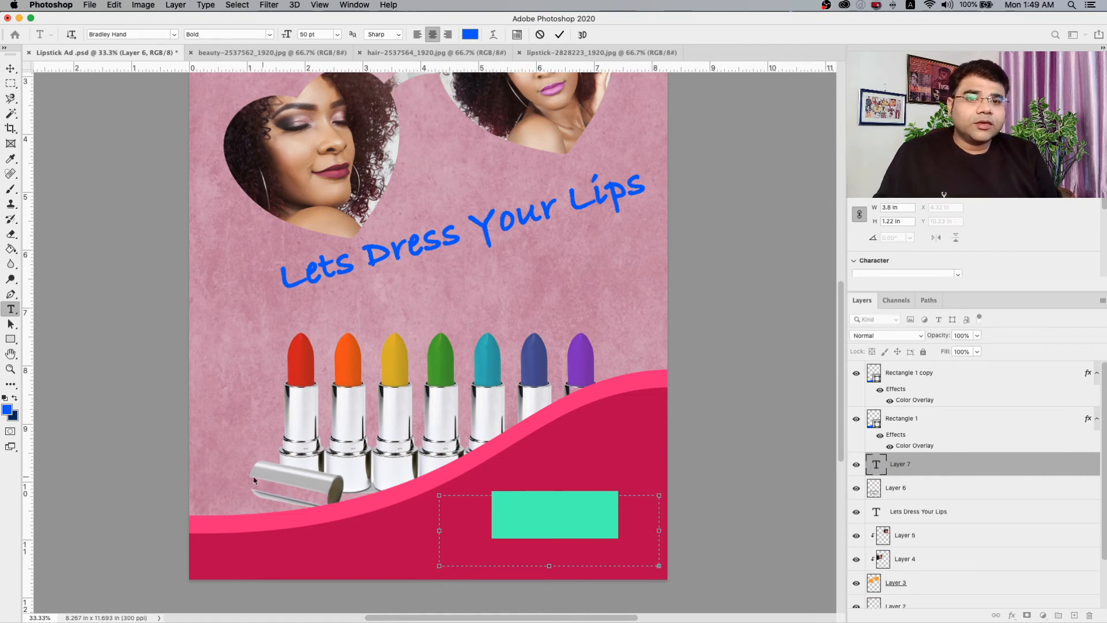
left_click(7, 409)
left_click_drag(577, 290, 513, 241)
left_click(781, 238)
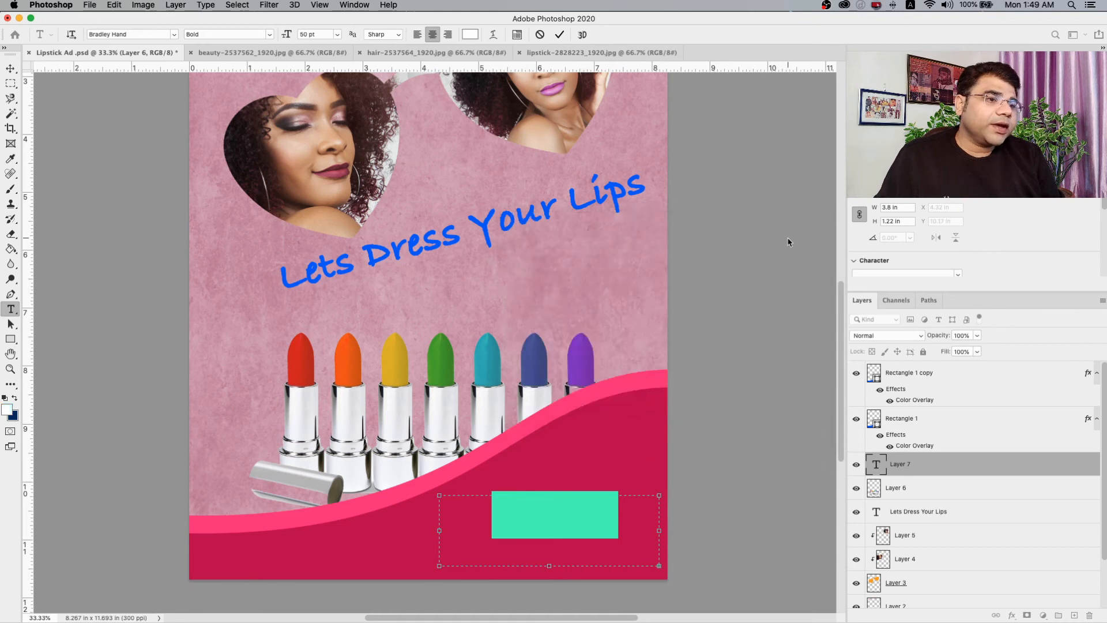
Enter STORE in the footer text box and move its text layer above the Rectangle 1 copy layer.
type("BEAU")
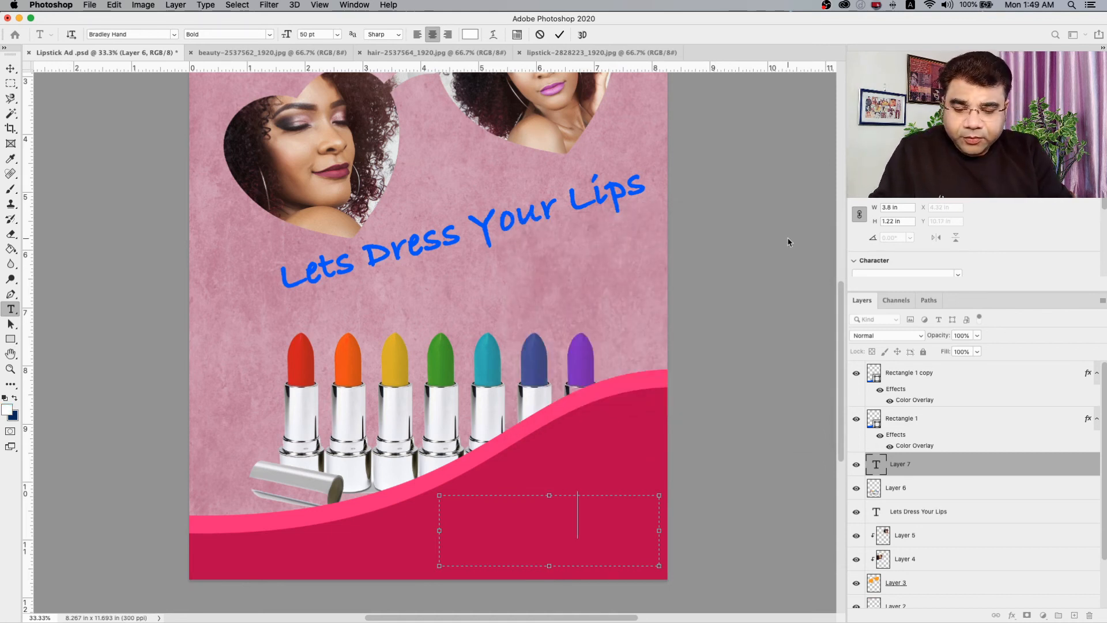
type("TY")
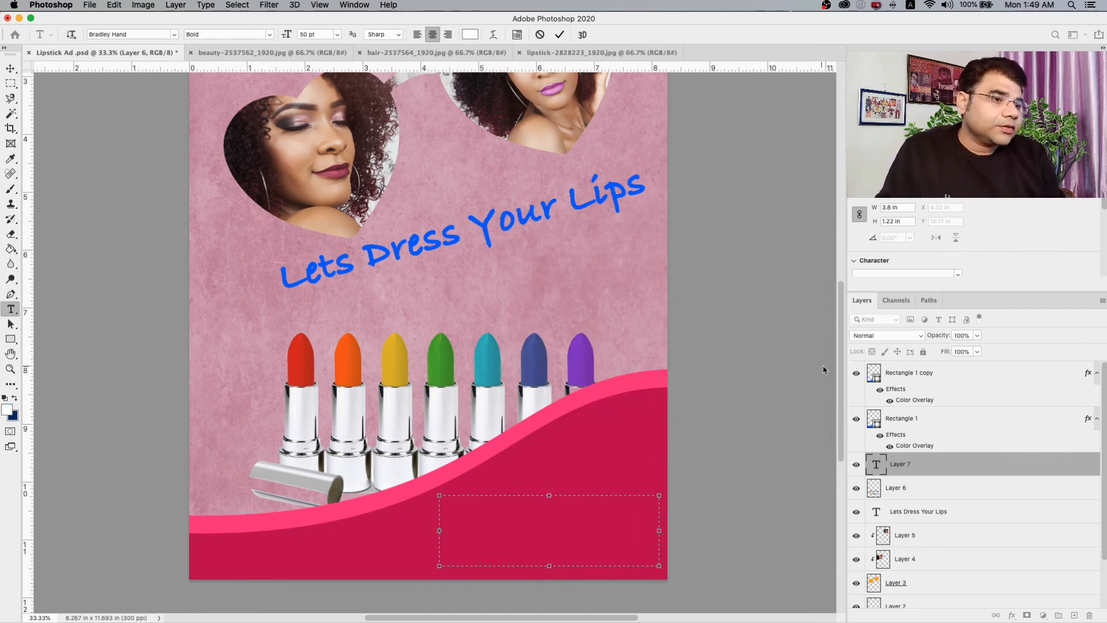
left_click_drag(978, 465, 966, 364)
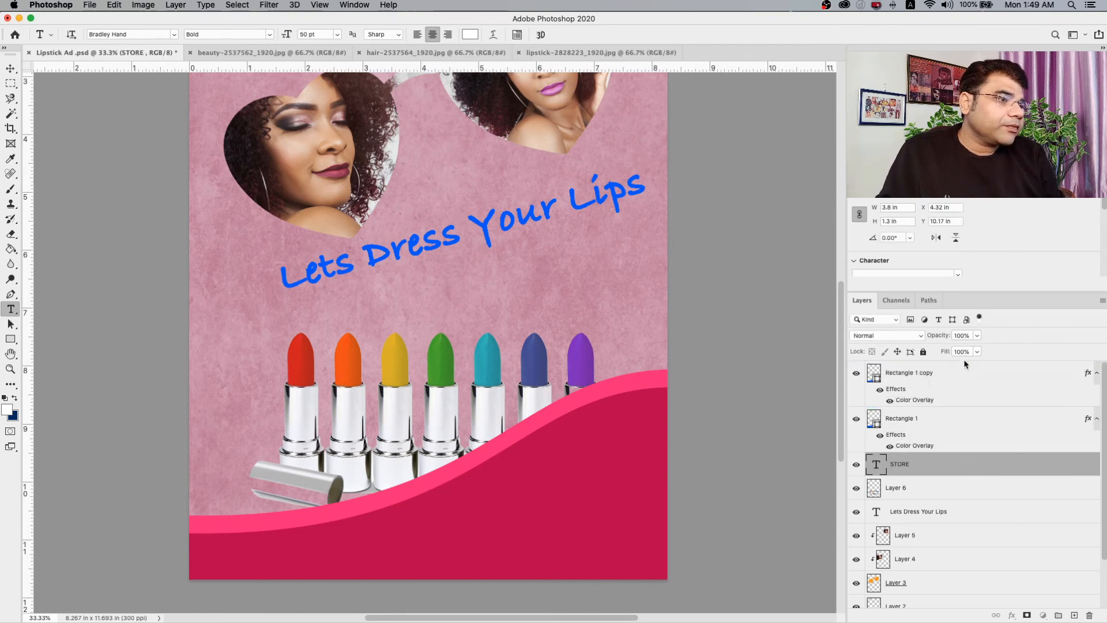
left_click_drag(946, 463, 945, 375)
Format the word STORE at 36 pt in Avenir Next Condensed Demi Bold Italic.
left_click(569, 508)
left_click_drag(630, 512, 427, 495)
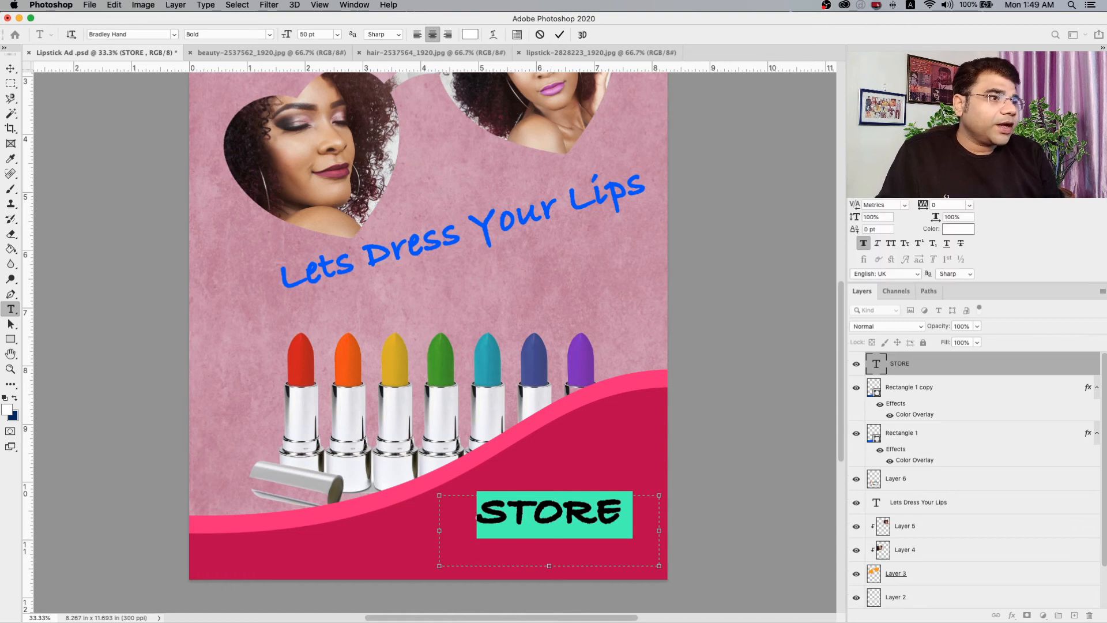
left_click(902, 206)
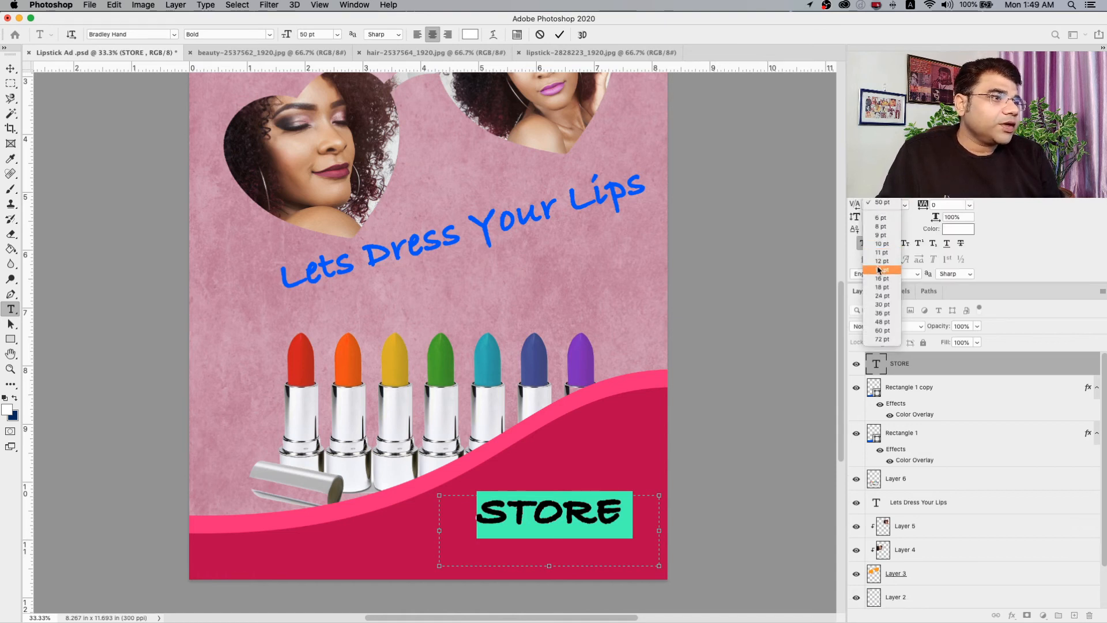
left_click(877, 314)
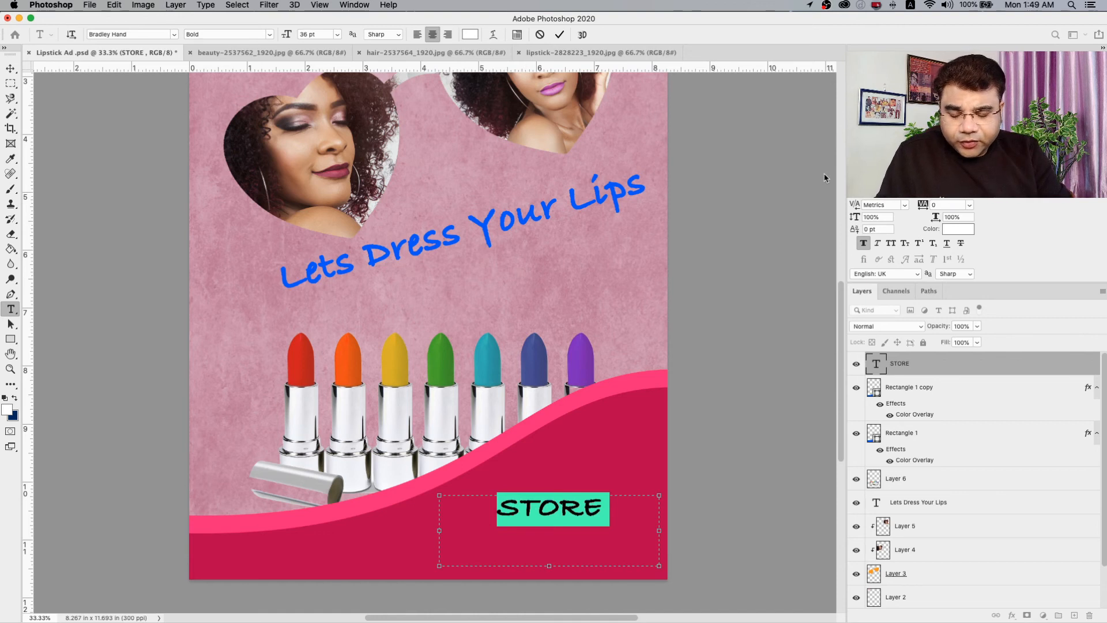
type("demi")
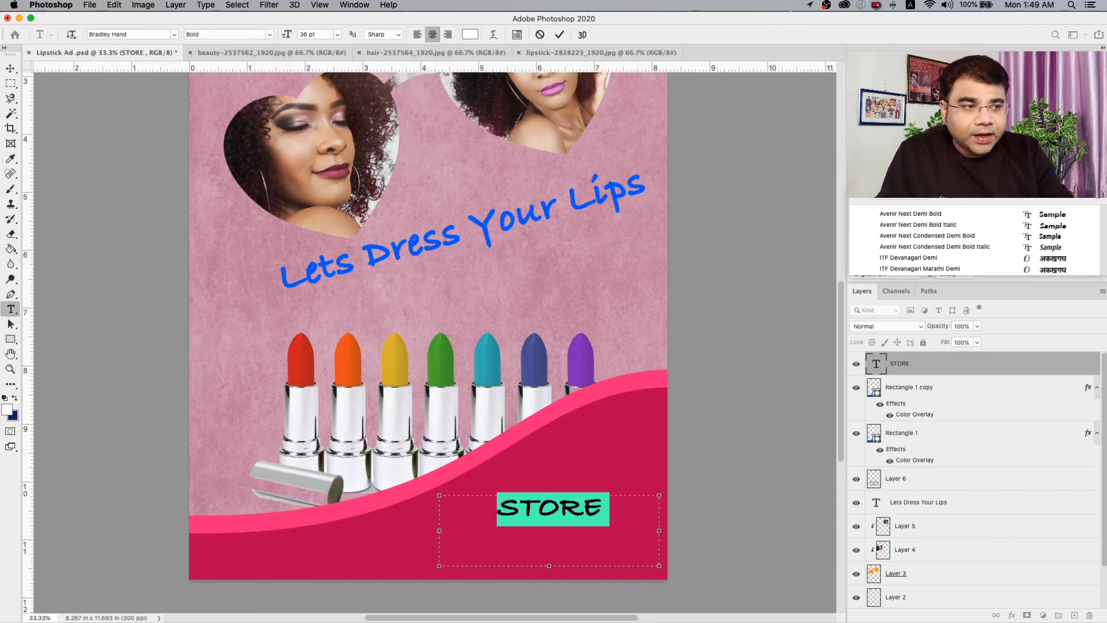
left_click(913, 252)
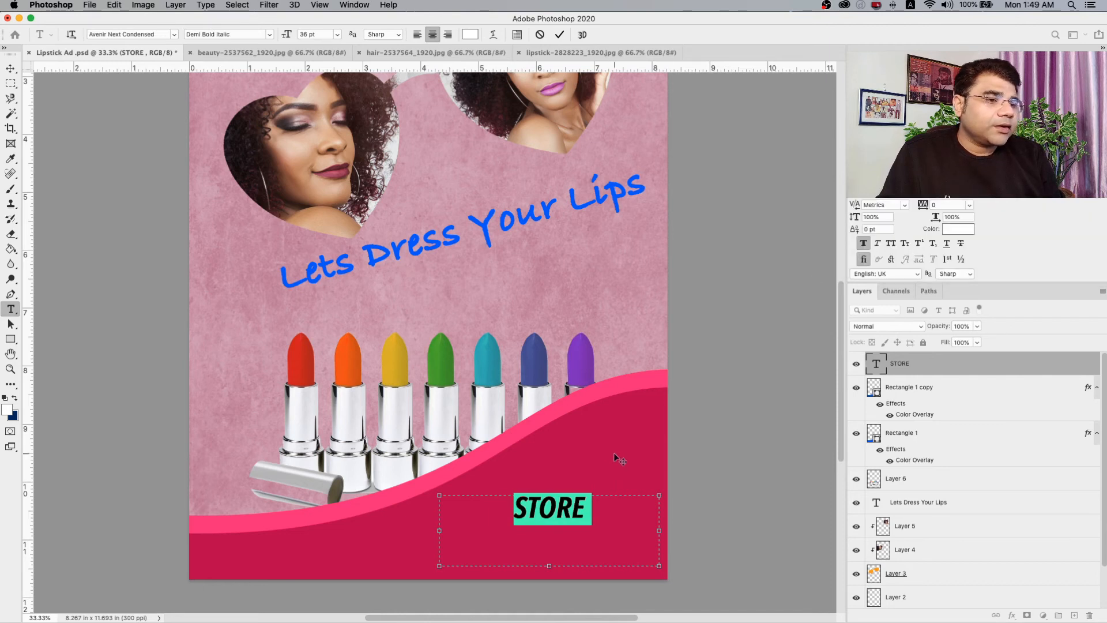
Extend the footer text after STORE so it reads STORE OPENING SHORTLY IN.
left_click(594, 511)
type("OPENING")
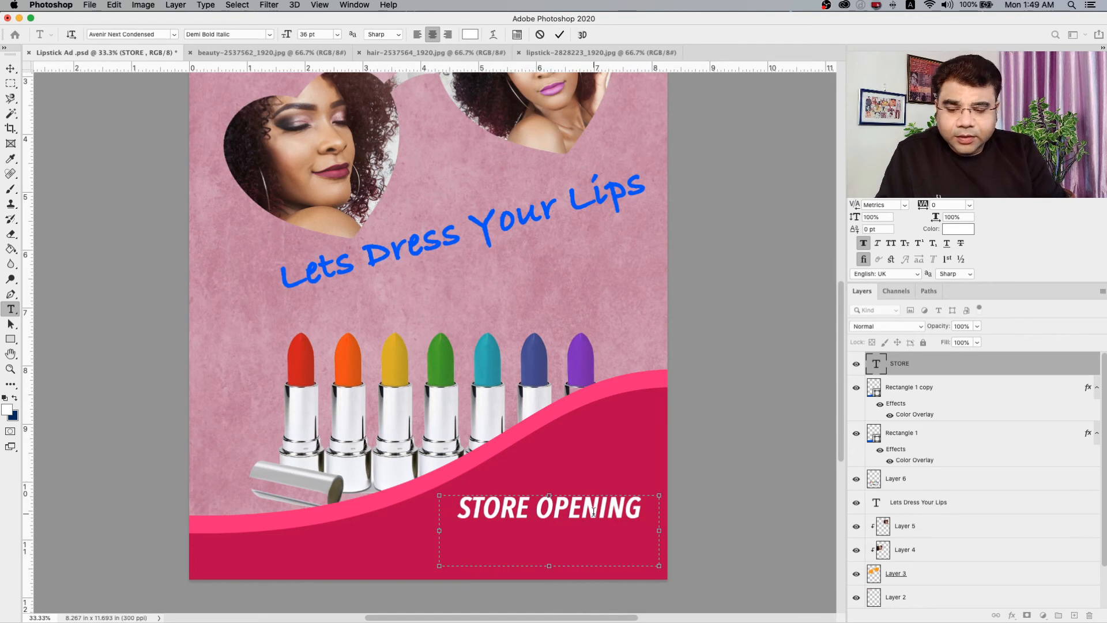
key("Return")
type("SHORTKLY")
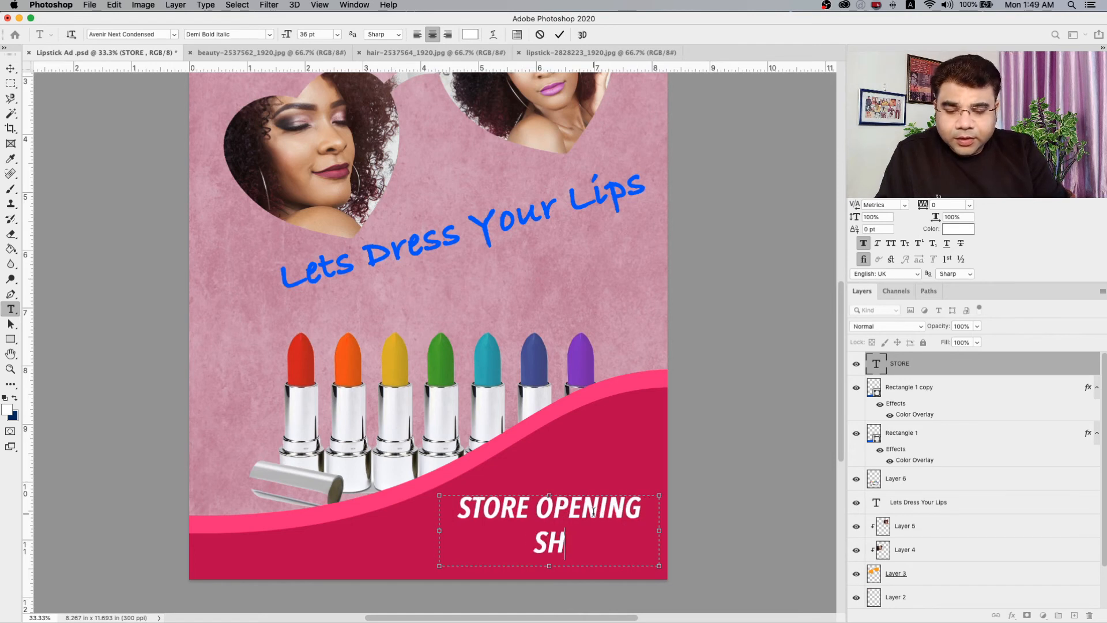
key("BackSpace")
key("BackSpace")
key("BackSpace")
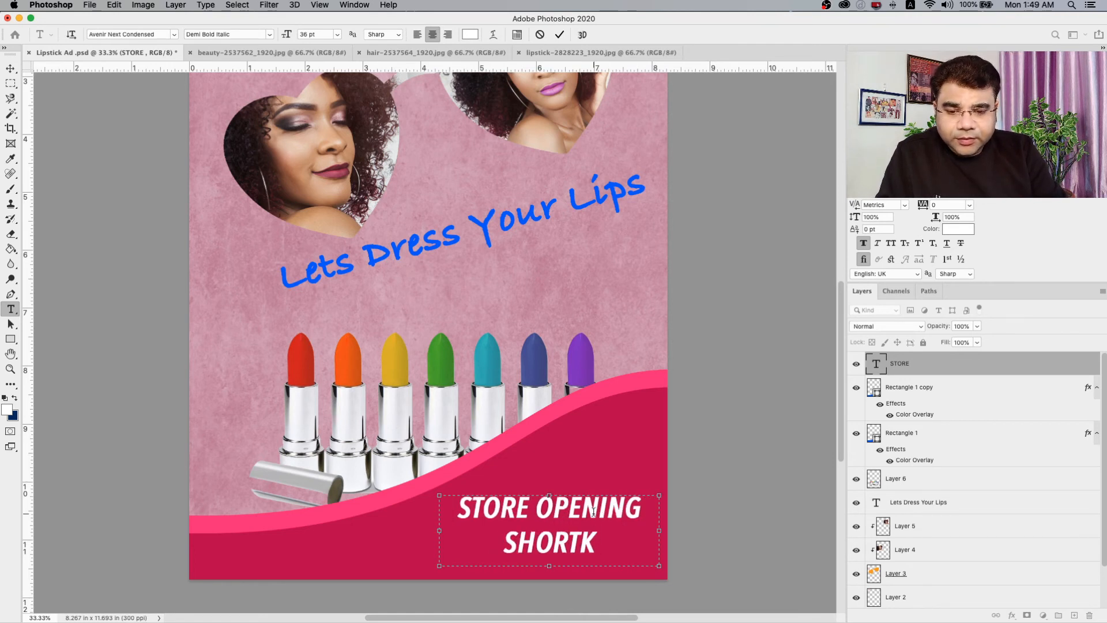
type("LY IN LUCK")
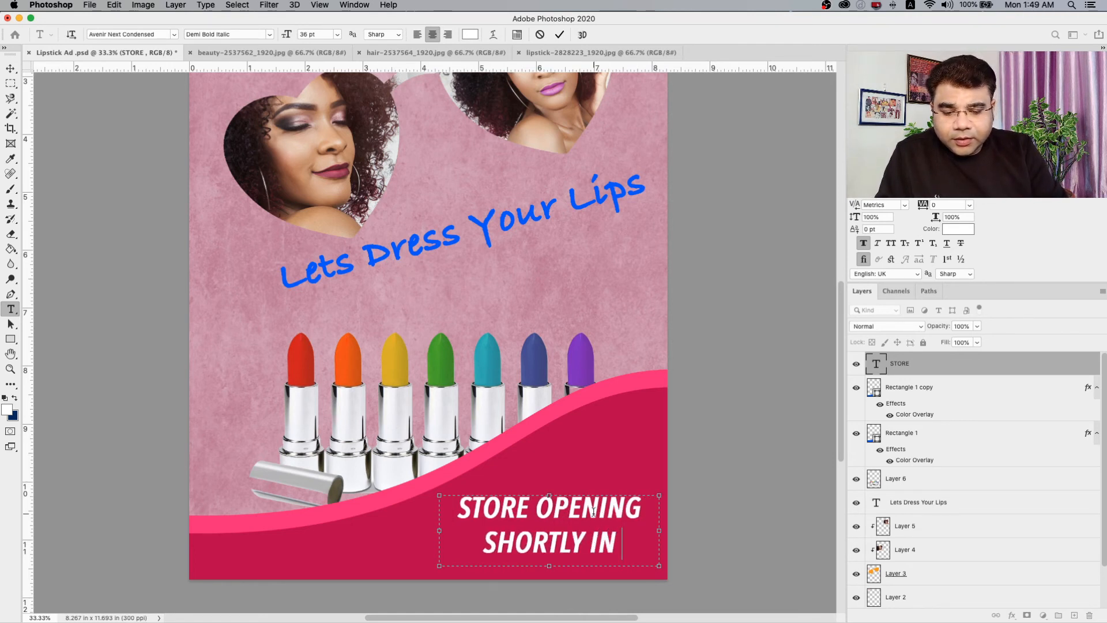
key("BackSpace")
key("BackSpace")
key("BackSpace")
key("BackSpace")
key("BackSpace")
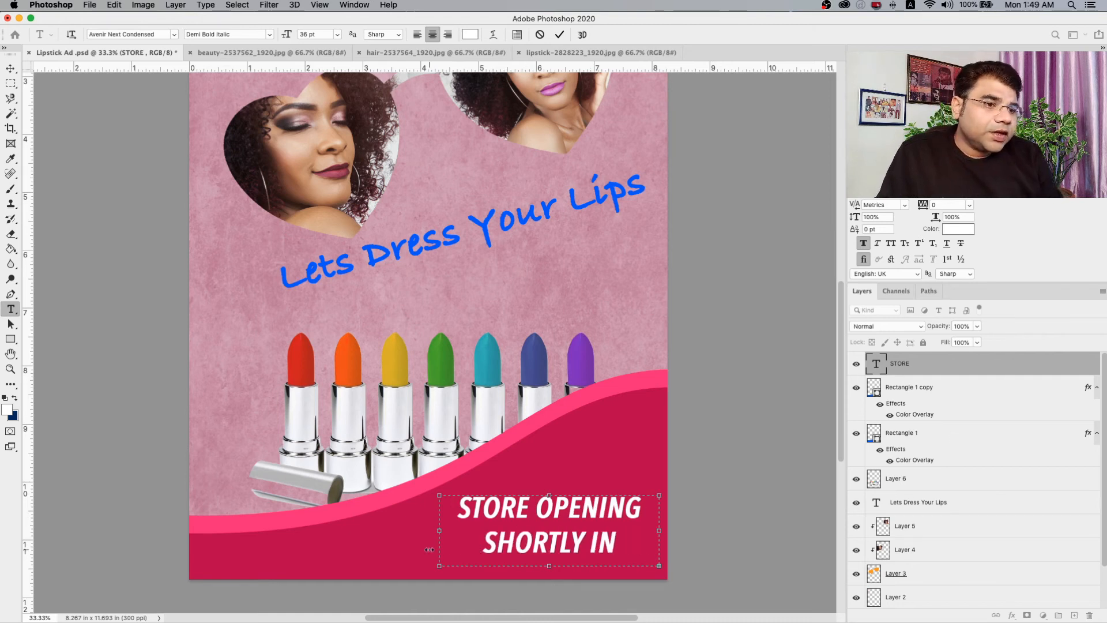
Widen the footer text box leftward to about 5.1 in and complete its wording with LUCKNOW.
left_click_drag(439, 530, 365, 531)
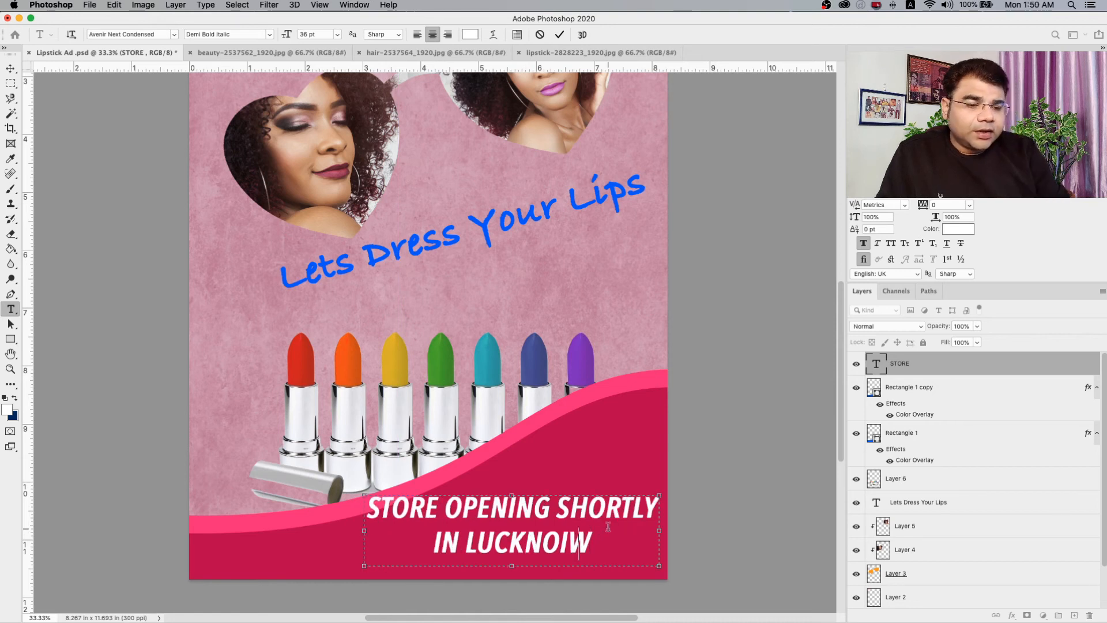
key("BackSpace")
key("BackSpace")
type("W")
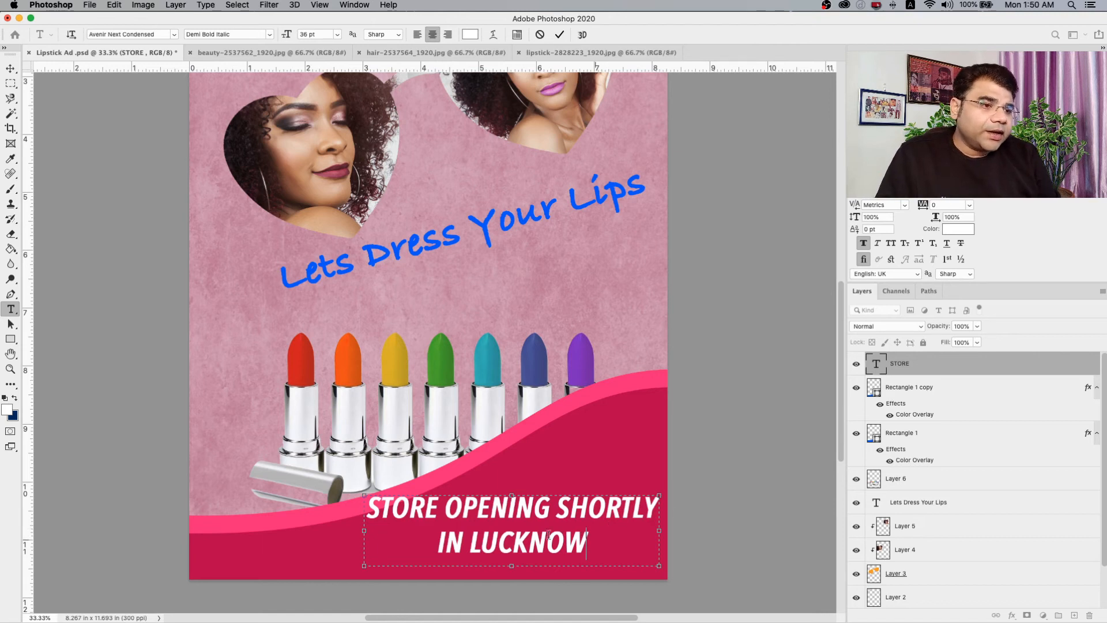
Reduce the whole footer text to 30 pt and finish editing it.
key("super+a")
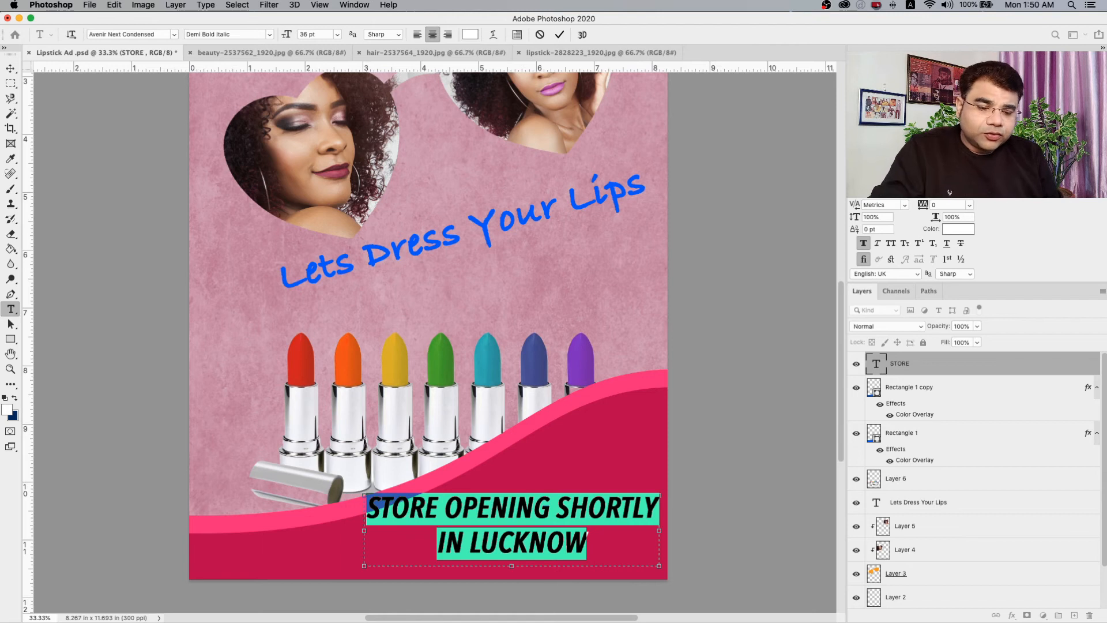
key("super+shift+comma")
key("super+shift+comma")
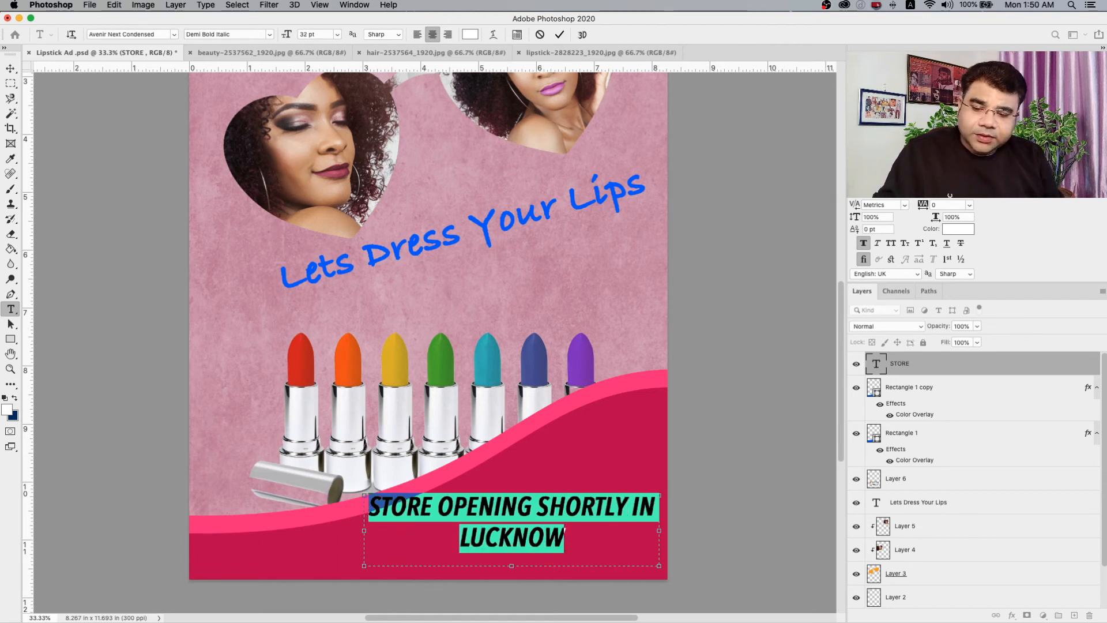
key("super+shift+comma")
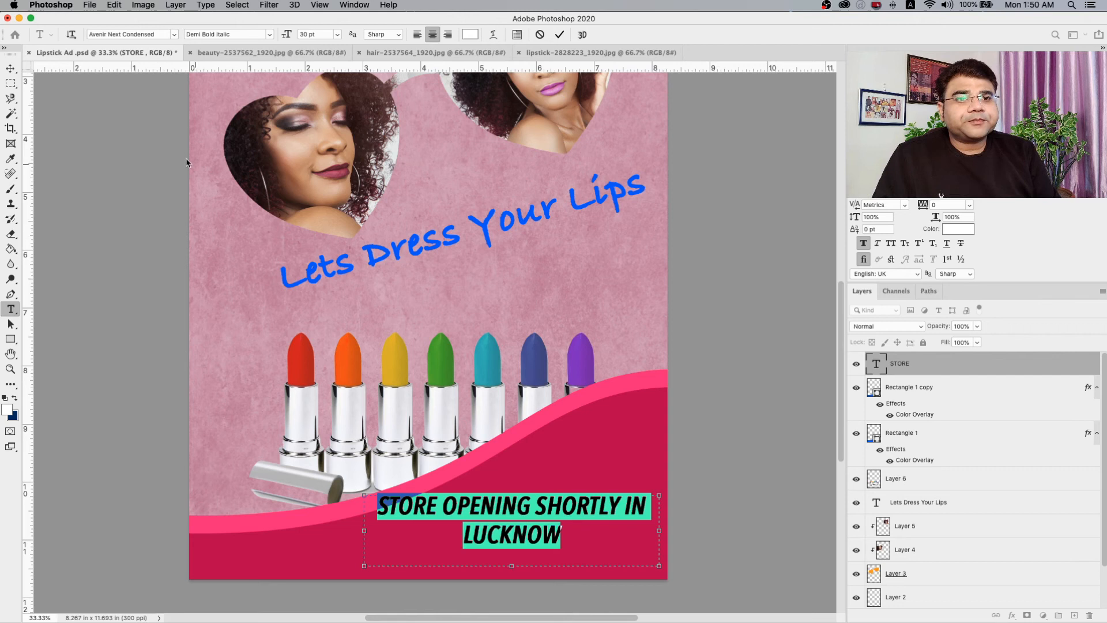
left_click(13, 68)
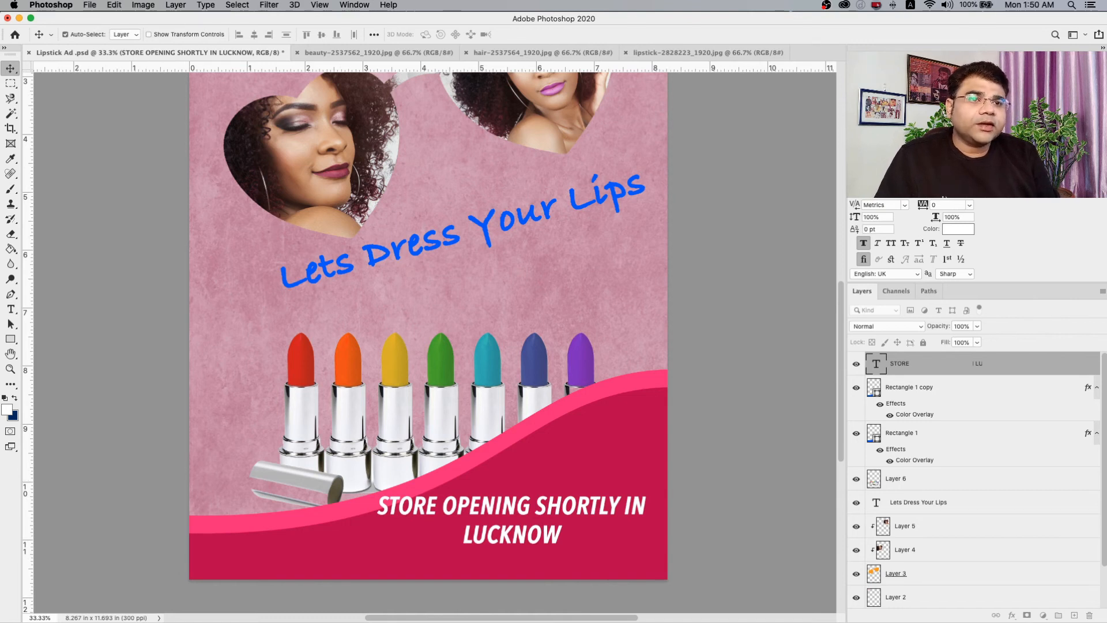
left_click(406, 301)
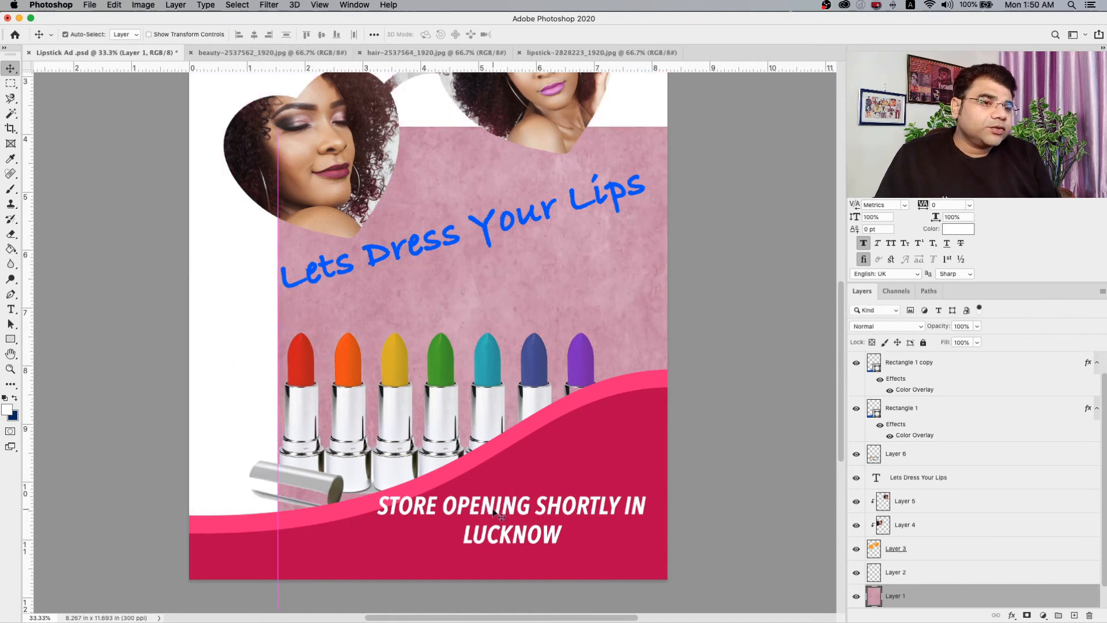
left_click(492, 520)
right_click(524, 283)
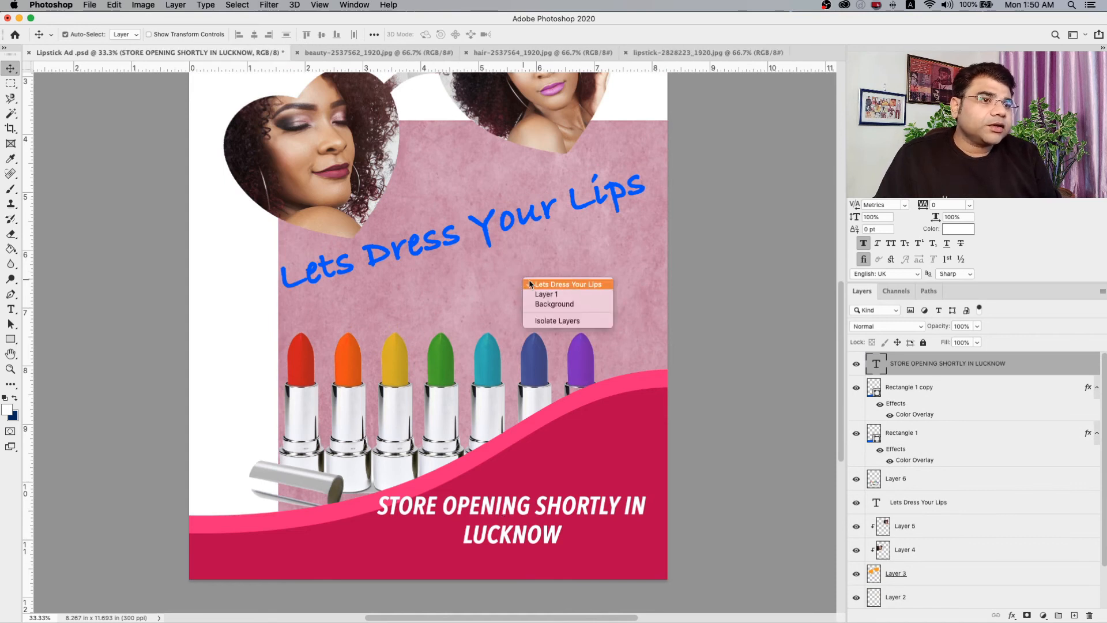
left_click(527, 283)
key("super+z")
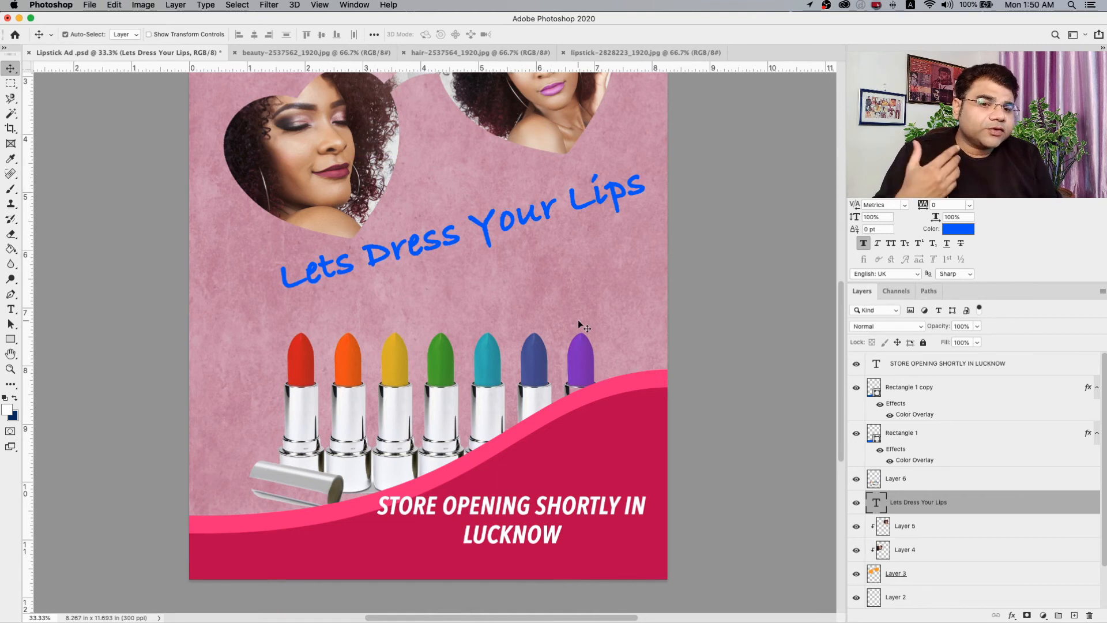
Move the STORE OPENING SHORTLY IN LUCKNOW text slightly down and to the right, fully inside the dark wave.
right_click(490, 508)
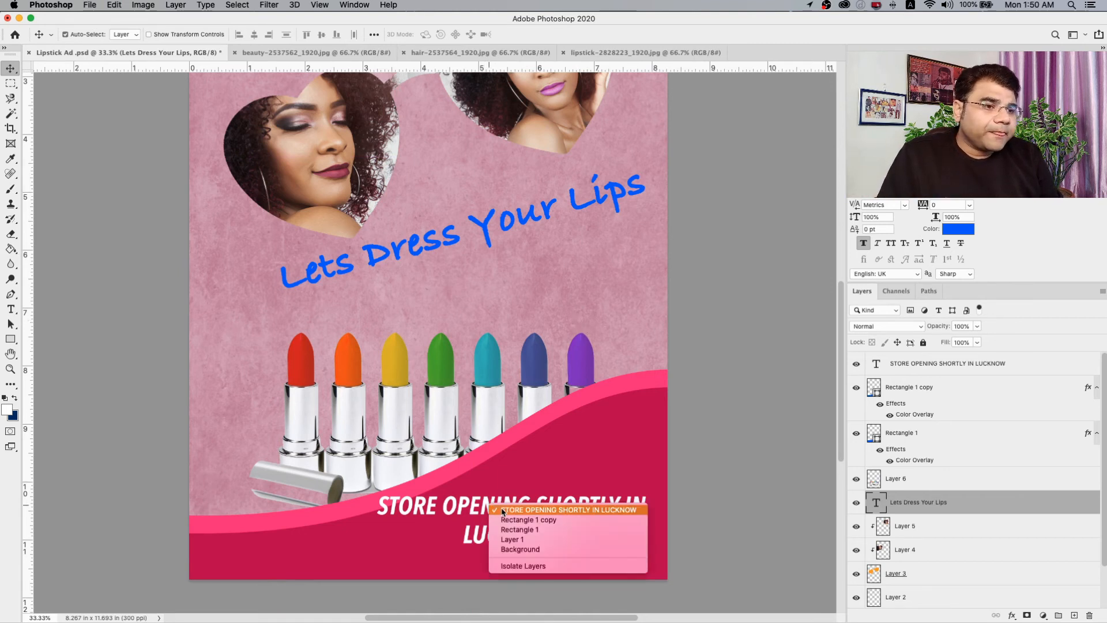
left_click(467, 450)
double_click(492, 520)
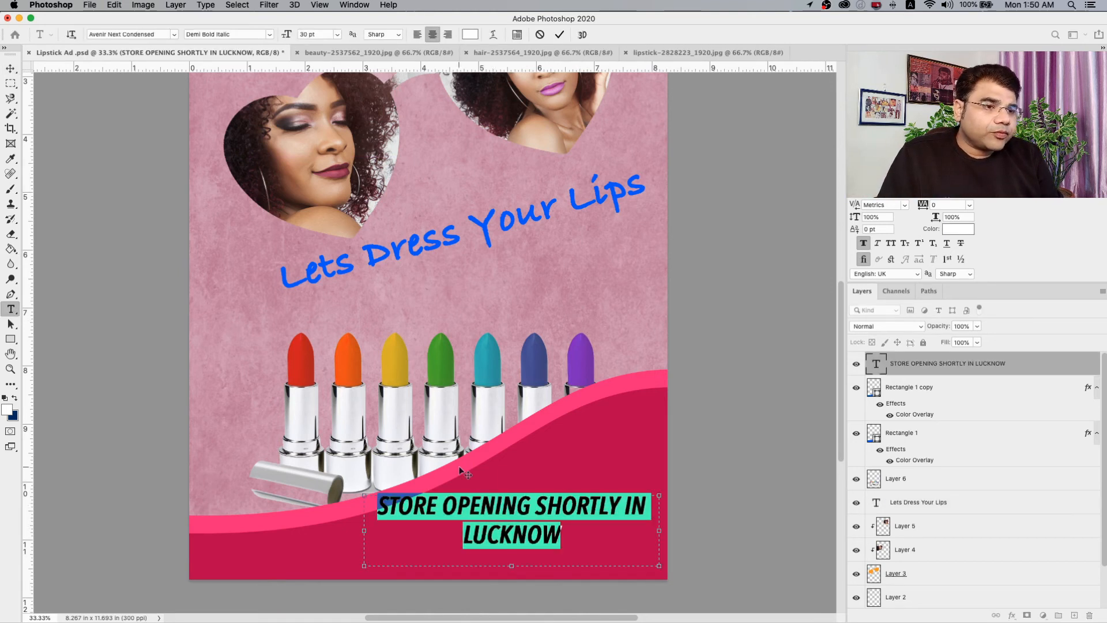
key("Escape")
key("v")
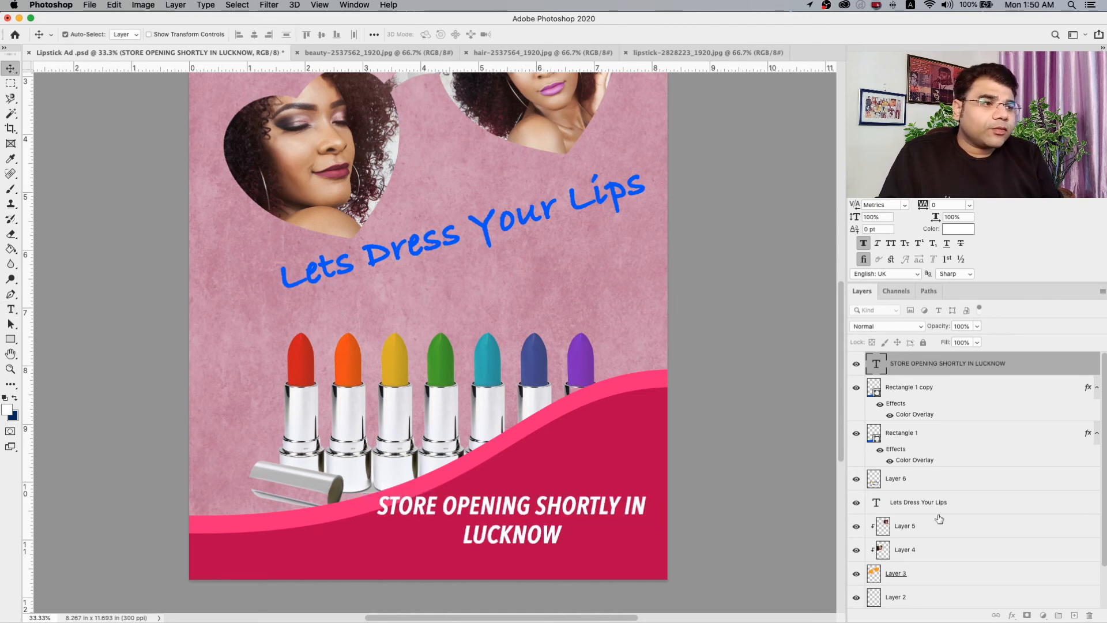
left_click_drag(593, 509, 603, 526)
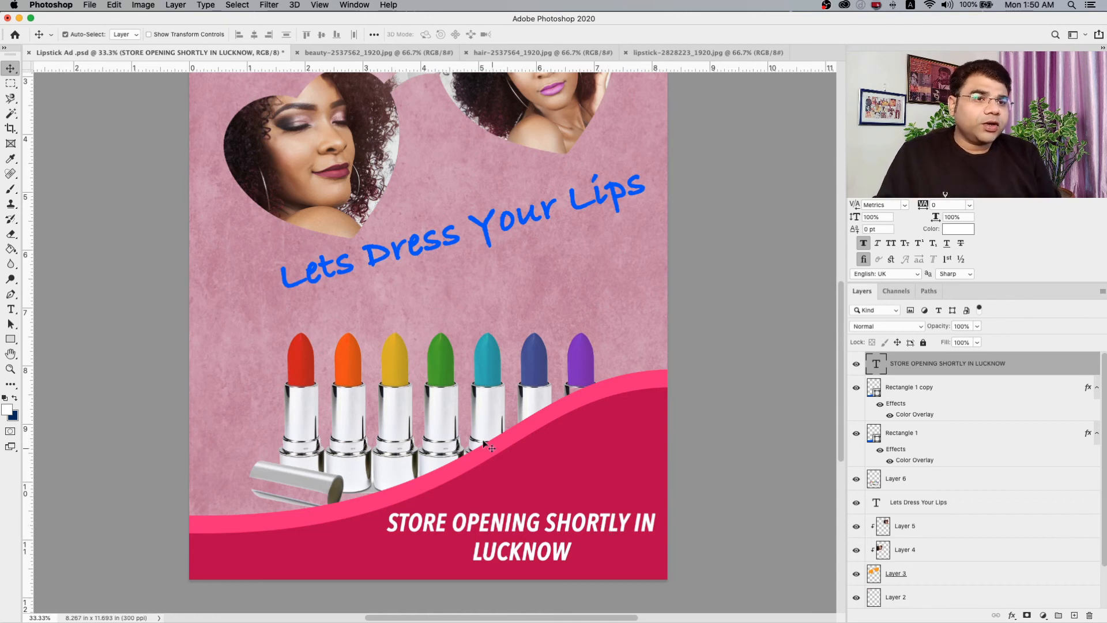
Move the linked heart sunglasses and portraits up towards the logo and enlarge them to about 105% from the lower-left corner.
left_click(13, 371)
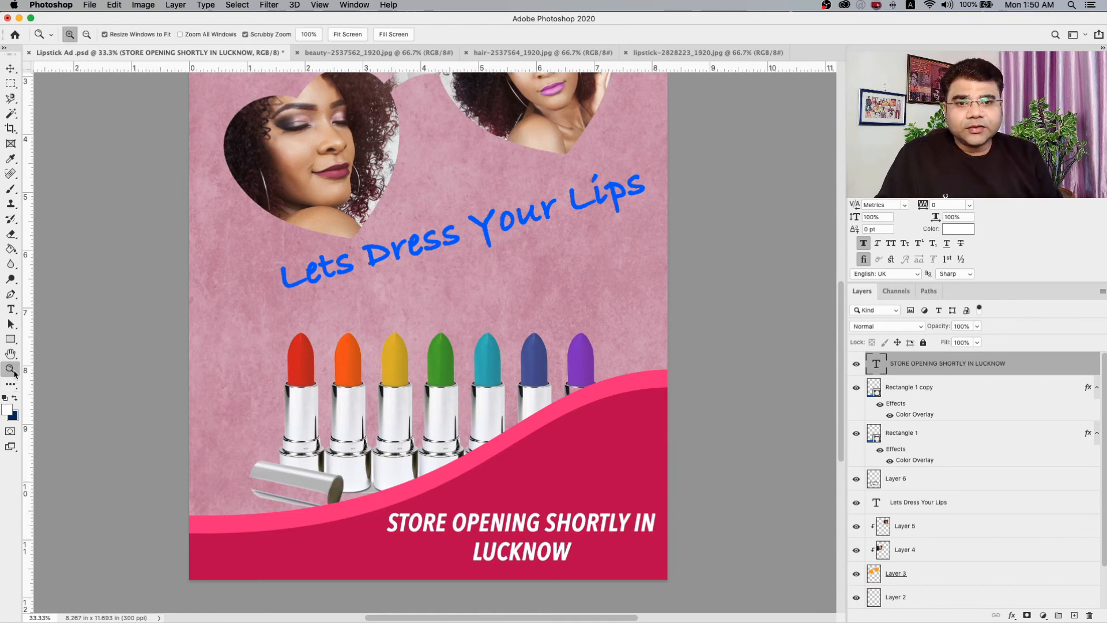
left_click(297, 366, "alt")
left_click(337, 360, "alt")
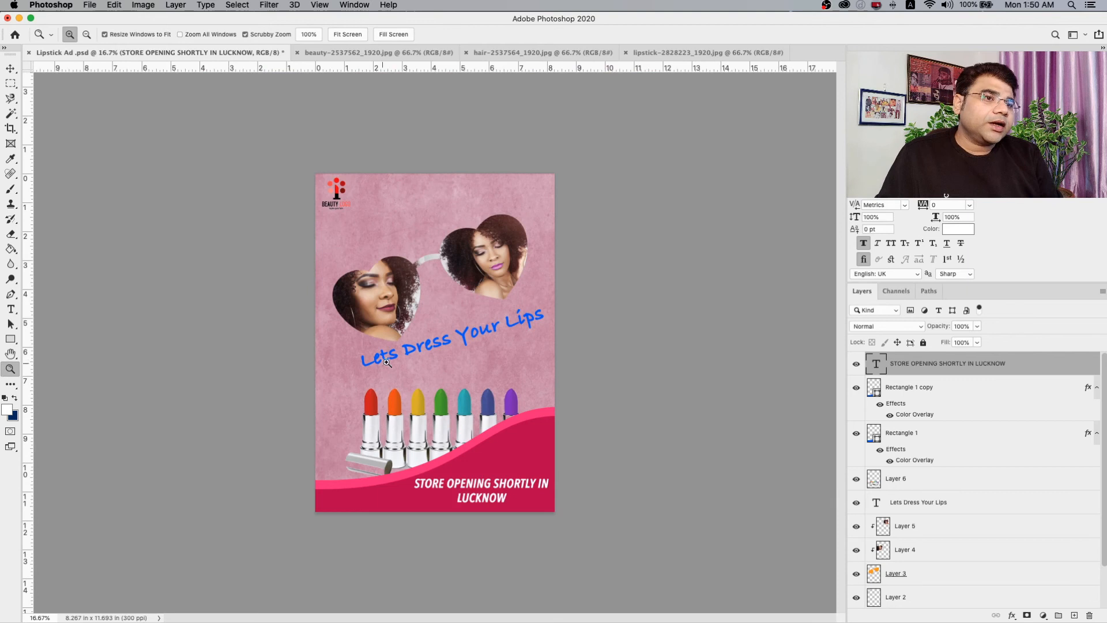
left_click(415, 329)
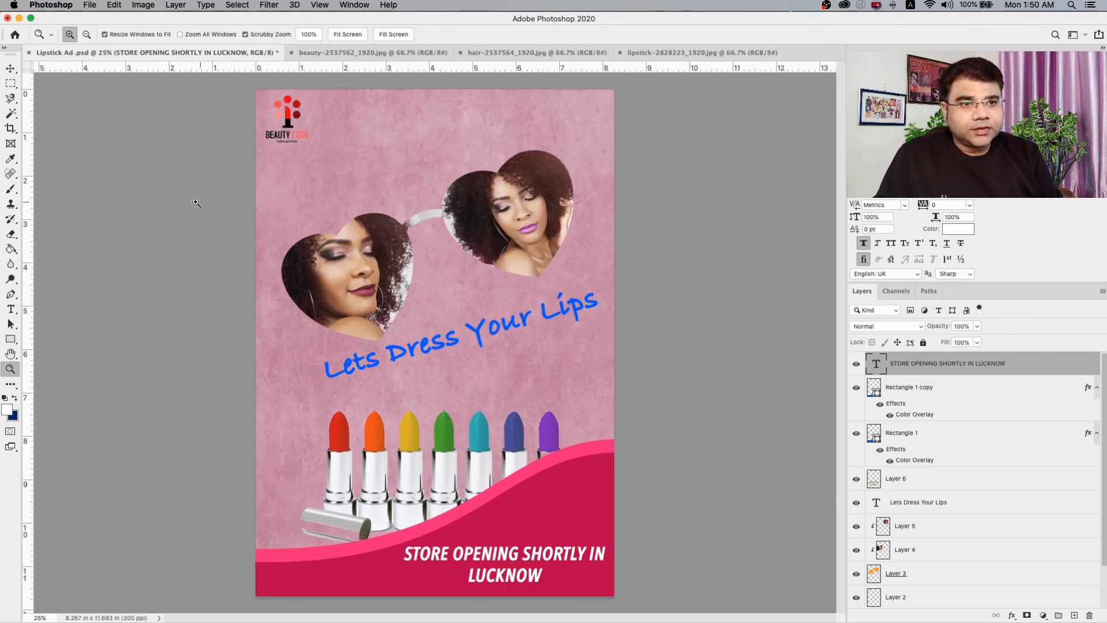
left_click(10, 69)
right_click(340, 265)
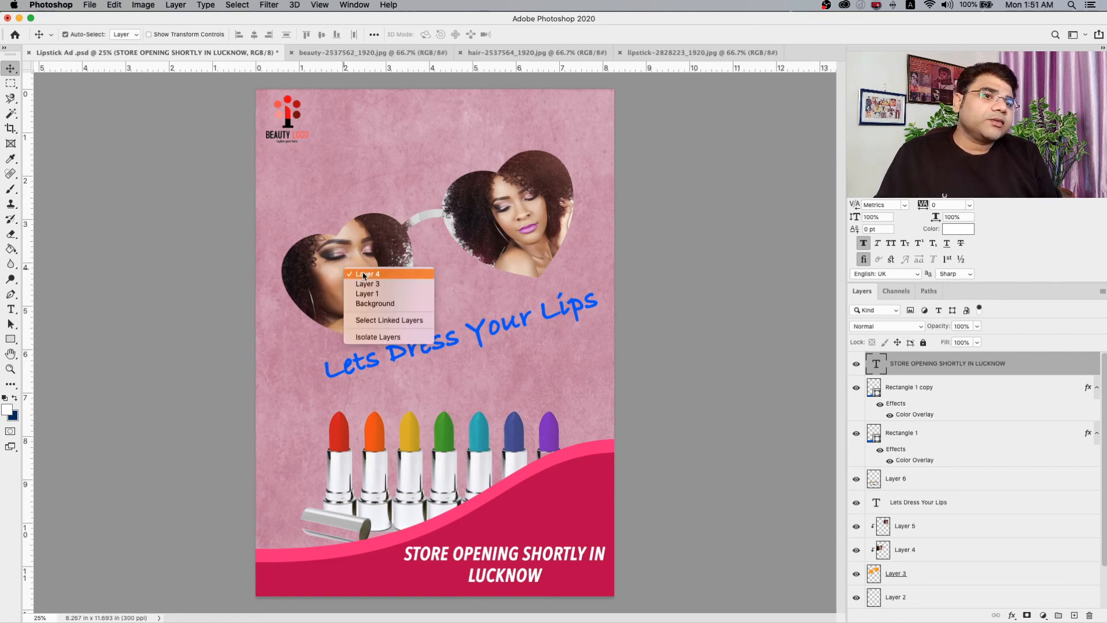
left_click(365, 280)
left_click_drag(365, 268, 371, 219)
key("super+t")
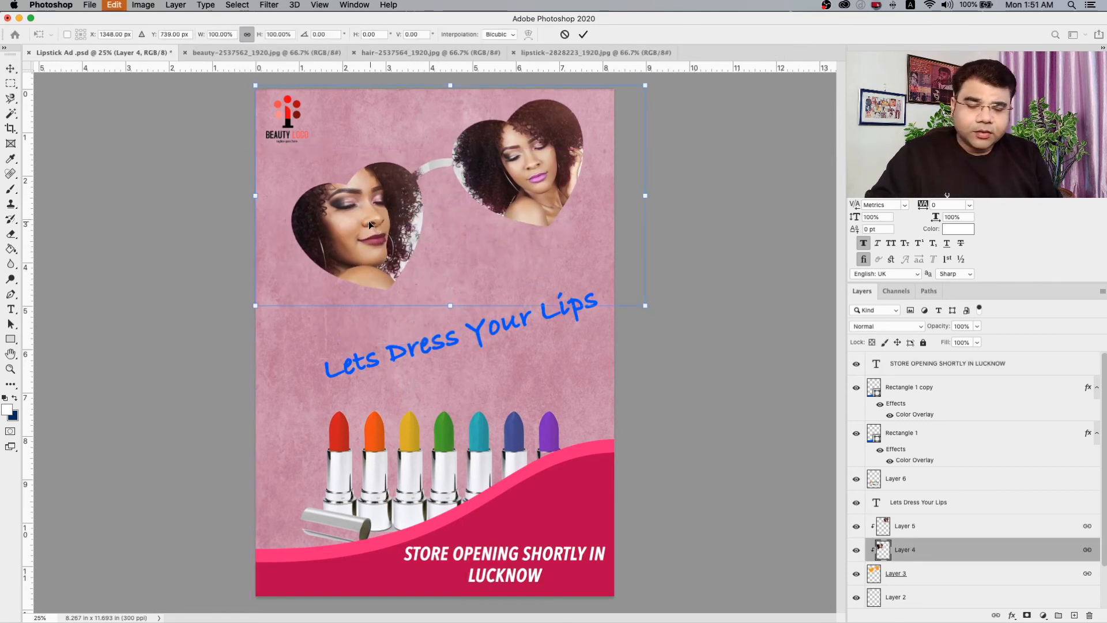
left_click_drag(257, 308, 247, 330)
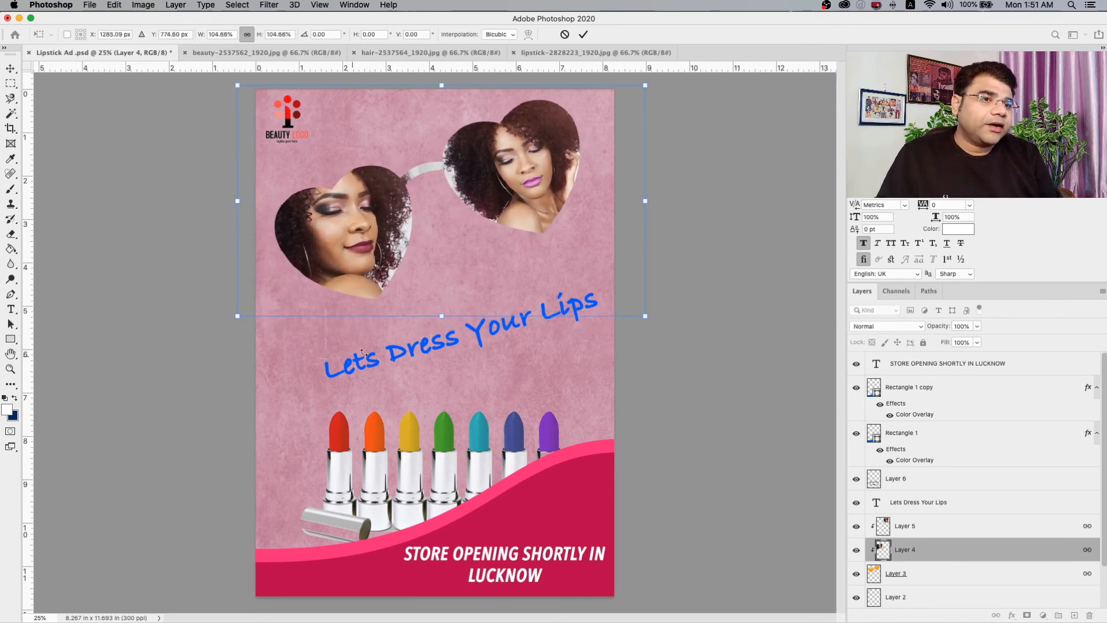
key("Return")
Shift the Lets Dress Your Lips headline slightly left beneath the heart sunglasses.
right_click(395, 350)
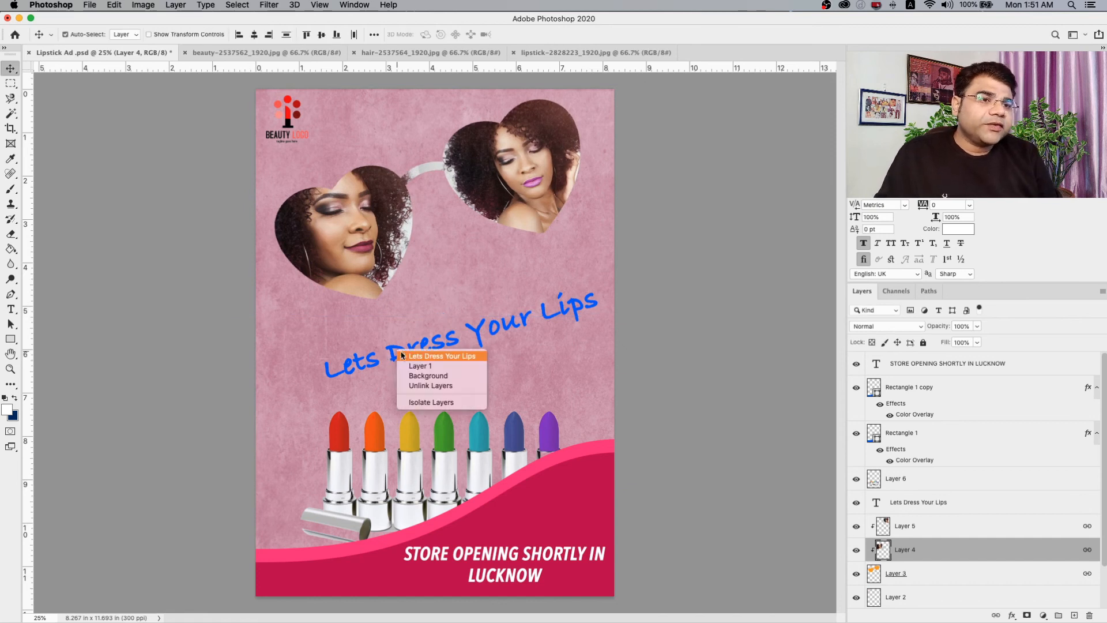
left_click(414, 356)
left_click_drag(407, 323, 384, 358)
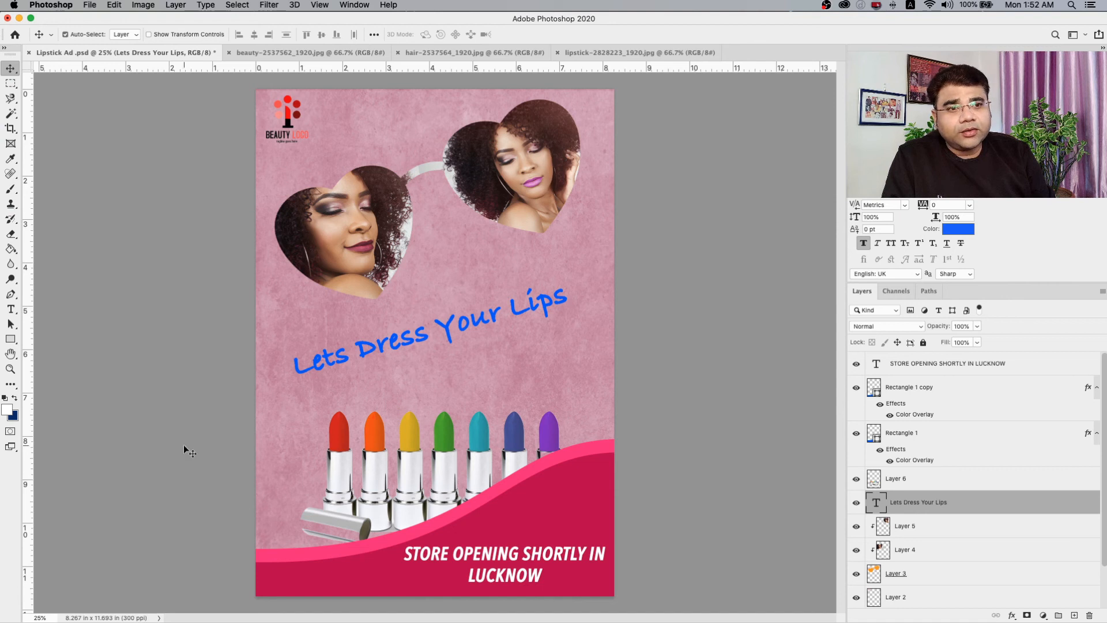
left_click_drag(11, 98, 48, 99)
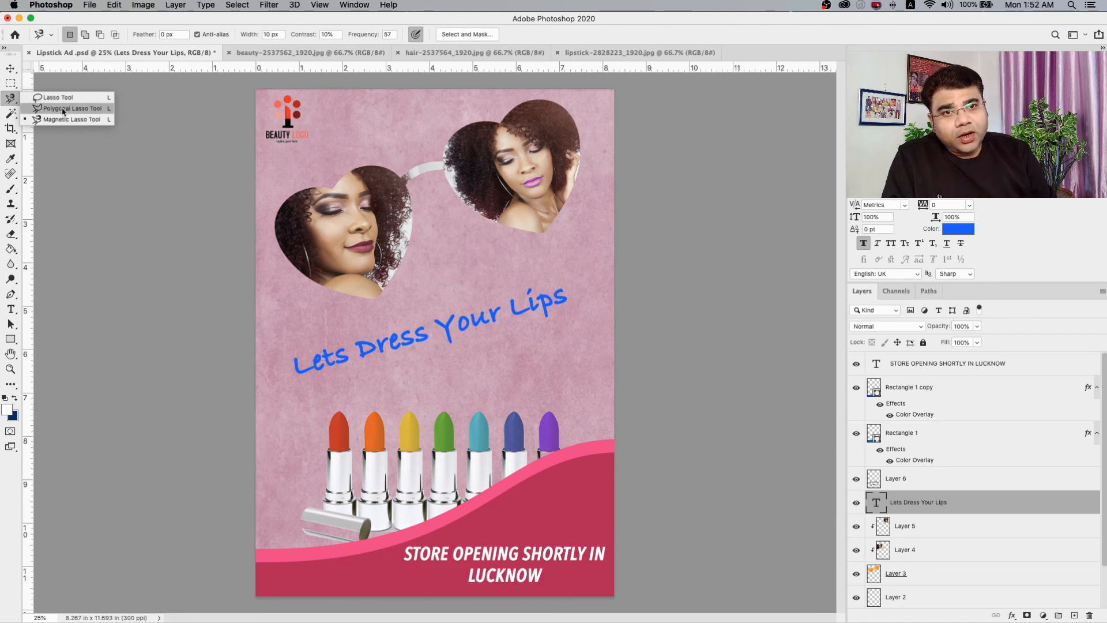
left_click(62, 119)
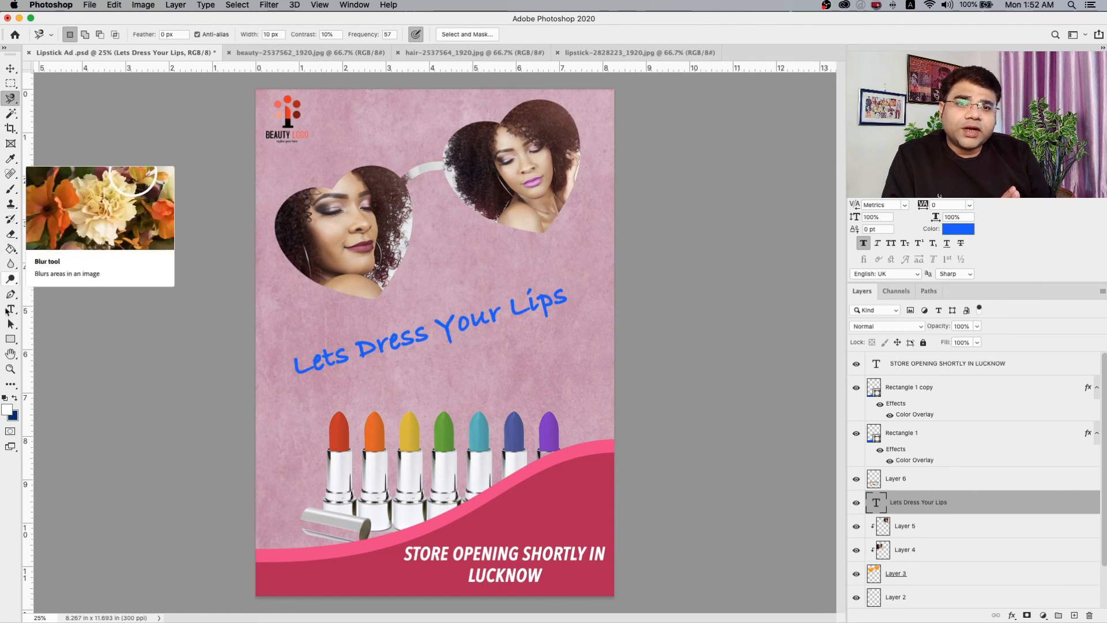
left_click(353, 6)
mouse_move(369, 29)
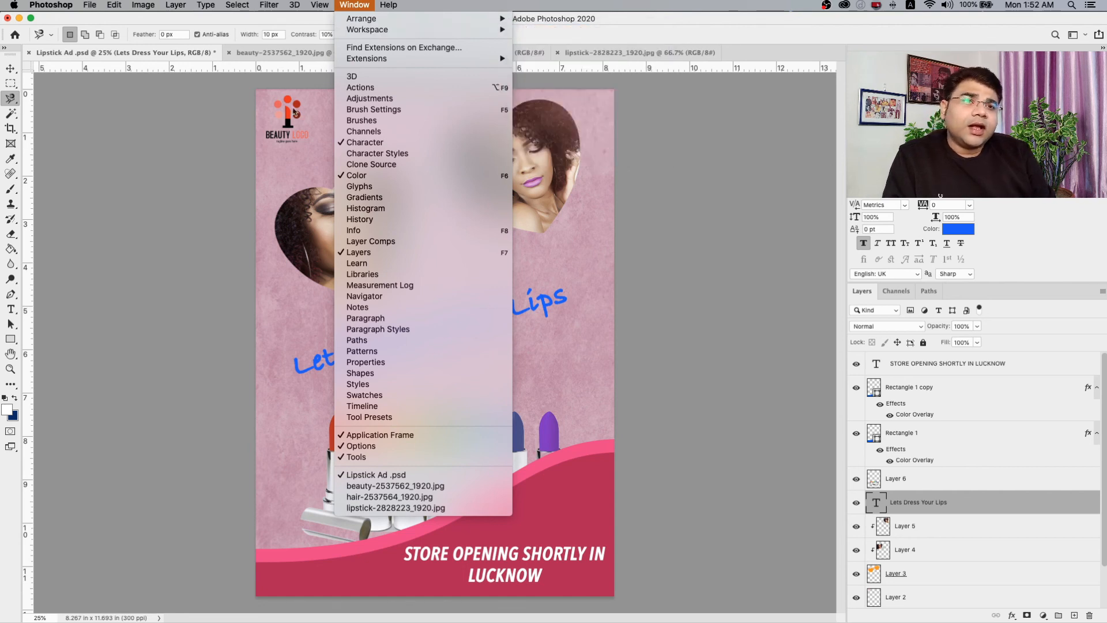
left_click(209, 115)
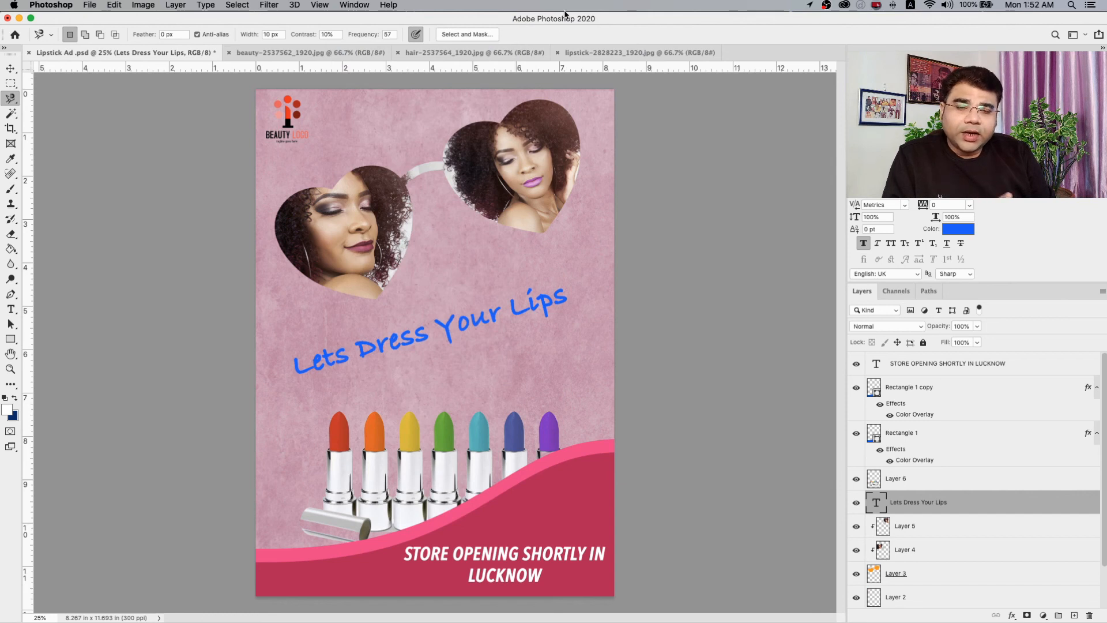